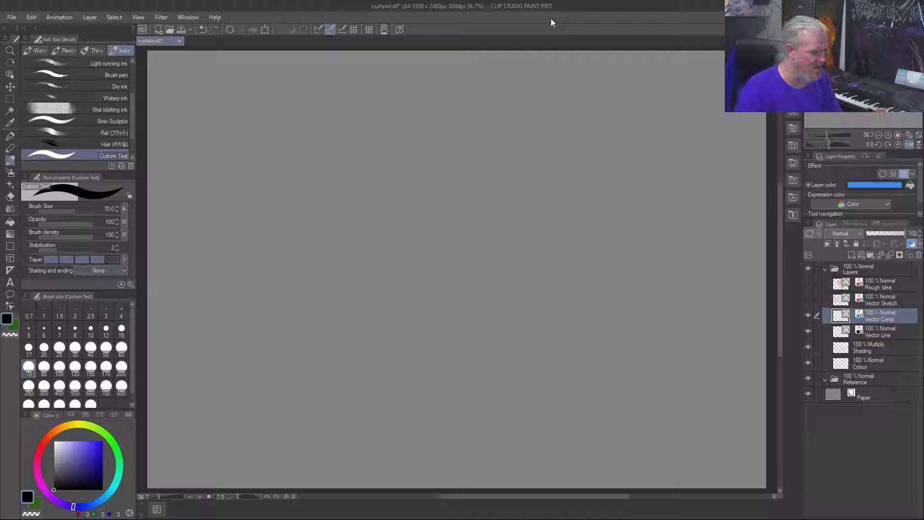
Step: Duplicate the Vector Comp layer and rename the copy Vector Example
{"action": "right_click", "coordinate": [879, 317]}
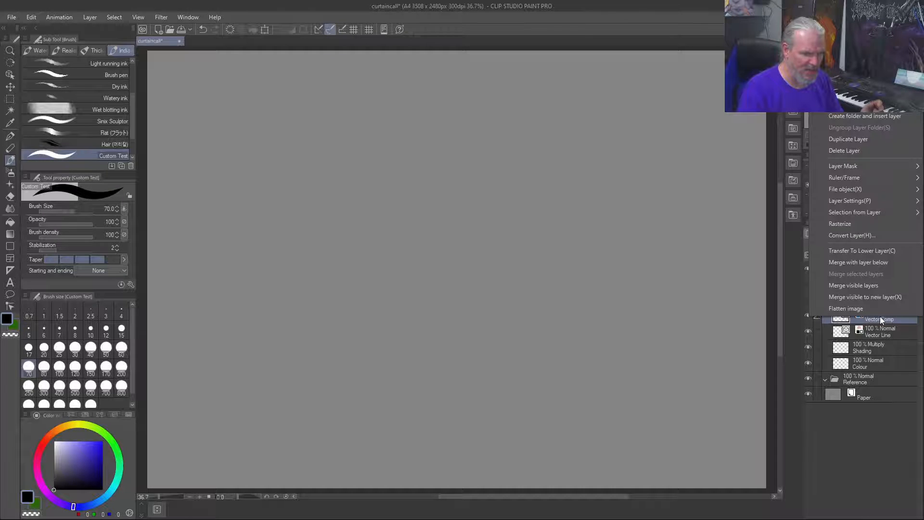
{"action": "left_click", "coordinate": [859, 141]}
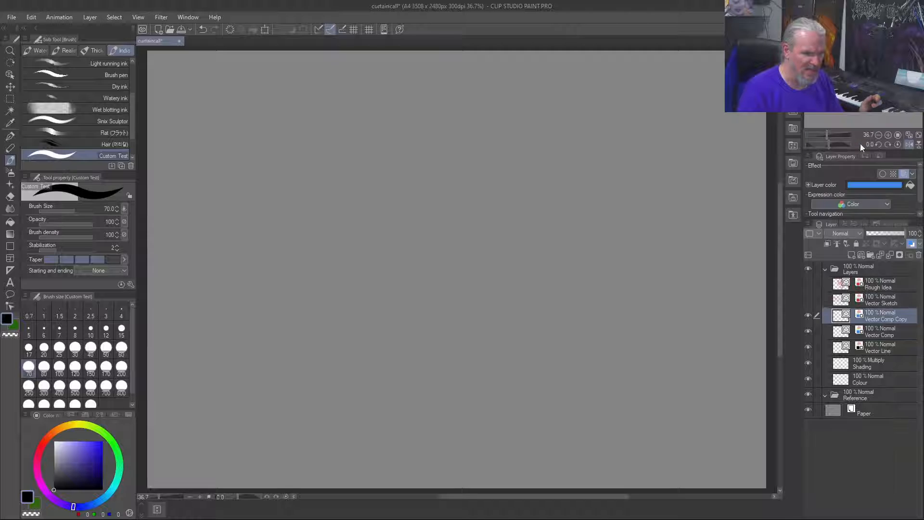
{"action": "double_click", "coordinate": [874, 318]}
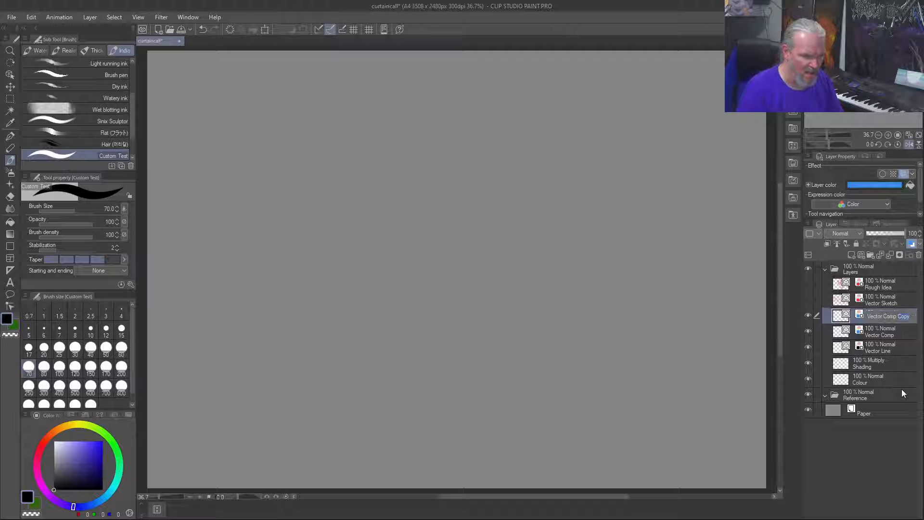
{"action": "type", "text": "Example"}
{"action": "key", "text": "Return"}
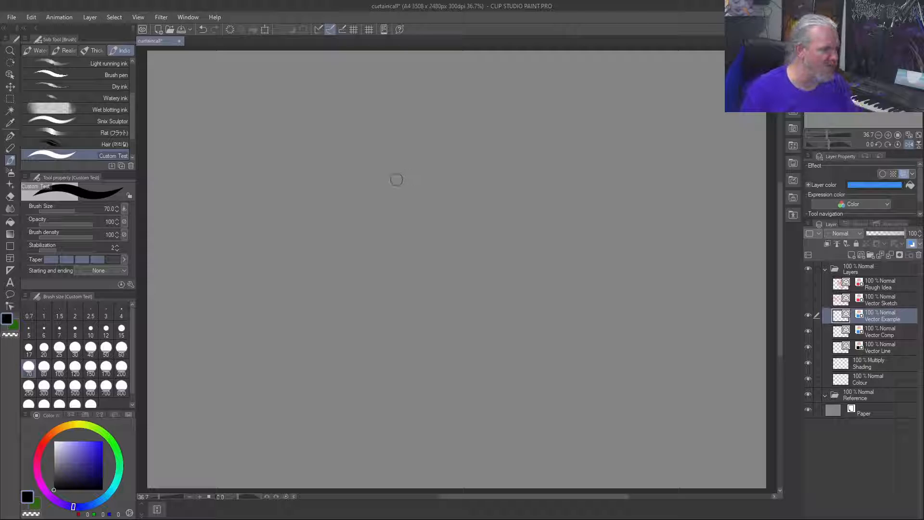
Step: Reduce the brush size to 25 and draw three vertical lines dividing the canvas into four columns
{"action": "key", "text": "bracketleft"}
{"action": "key", "text": "bracketleft"}
{"action": "key", "text": "bracketleft"}
{"action": "key", "text": "bracketleft"}
{"action": "key", "text": "bracketleft"}
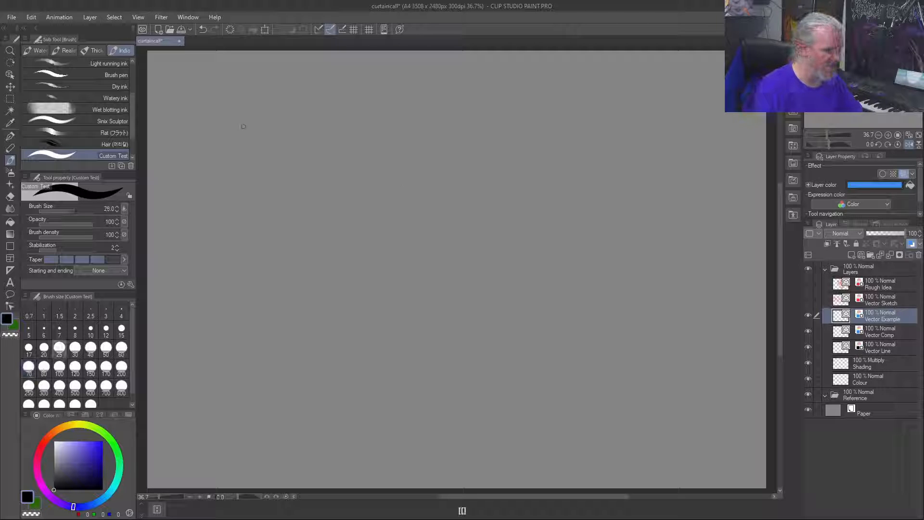
{"action": "left_click_drag", "start_coordinate": [466, 61], "coordinate": [487, 487]}
{"action": "left_click_drag", "start_coordinate": [299, 65], "coordinate": [318, 452]}
{"action": "left_click_drag", "start_coordinate": [625, 70], "coordinate": [629, 467]}
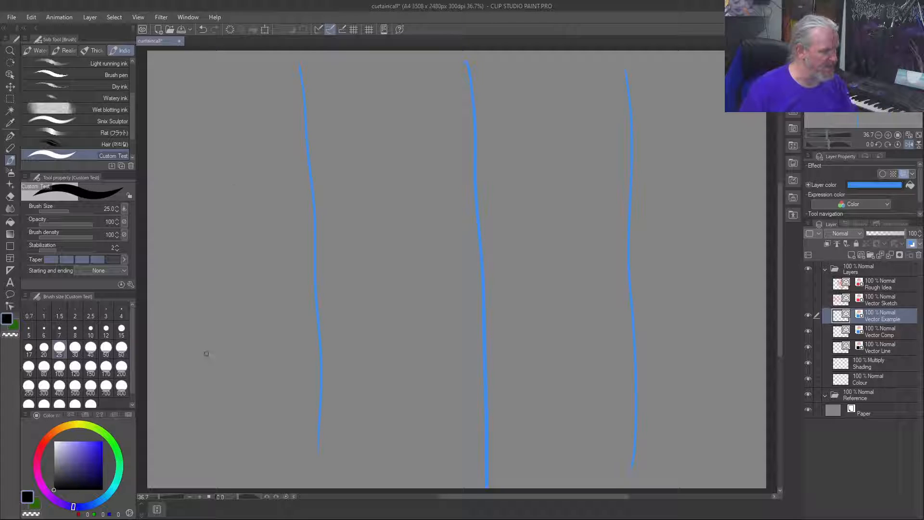
{"action": "mouse_move", "coordinate": [209, 400]}
{"action": "left_mouse_down"}
{"action": "mouse_move", "coordinate": [226, 382]}
{"action": "mouse_move", "coordinate": [234, 408]}
{"action": "left_mouse_up"}
{"action": "mouse_move", "coordinate": [241, 398]}
{"action": "left_mouse_down"}
{"action": "mouse_move", "coordinate": [244, 408]}
{"action": "mouse_move", "coordinate": [264, 404]}
{"action": "left_mouse_up"}
{"action": "left_click_drag", "start_coordinate": [248, 387], "coordinate": [268, 382]}
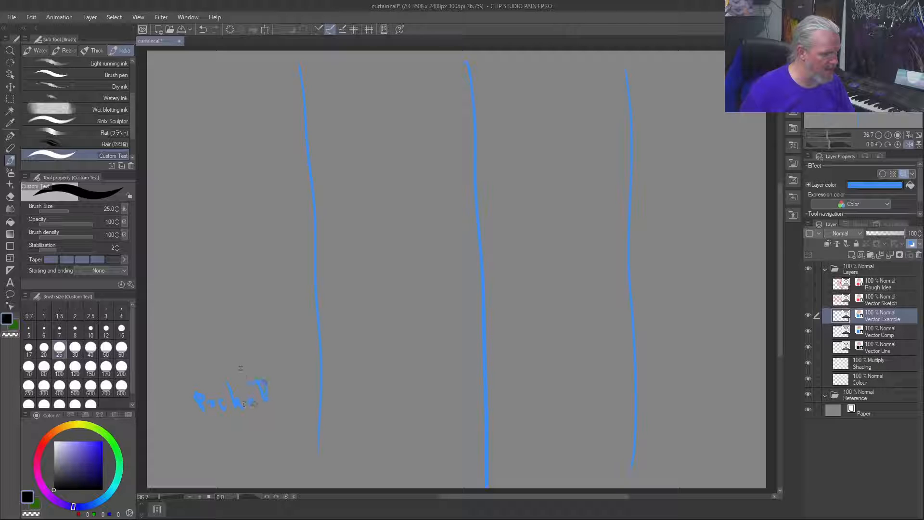
{"action": "key", "text": "ctrl+z"}
{"action": "key", "text": "ctrl+z"}
{"action": "key", "text": "ctrl+z"}
{"action": "key", "text": "ctrl+z"}
{"action": "key", "text": "ctrl+z"}
{"action": "key", "text": "ctrl+z"}
{"action": "key", "text": "ctrl+z"}
{"action": "key", "text": "ctrl+z"}
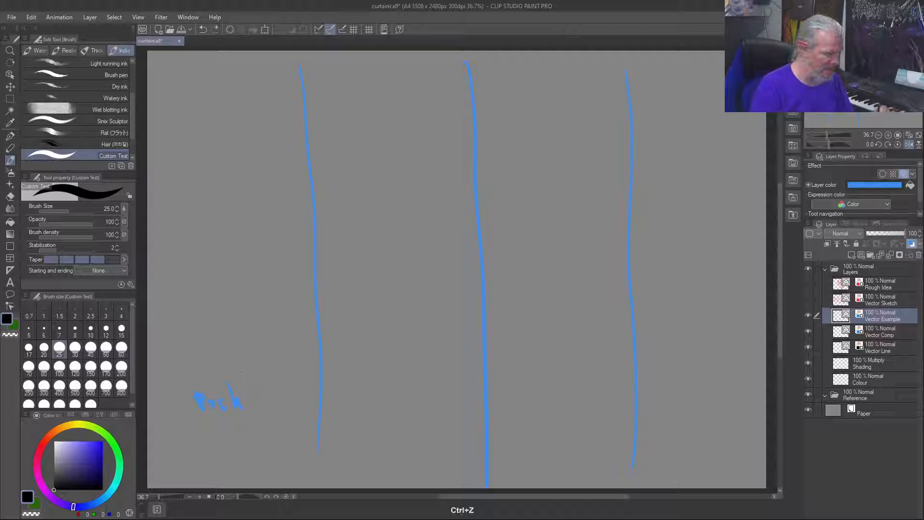
Step: Set the brush size to 10 and handwrite a label at the foot of each column, ending with "Curtain" and "Curtain Call"
{"action": "key", "text": "bracketleft"}
{"action": "key", "text": "bracketleft"}
{"action": "key", "text": "bracketleft"}
{"action": "key", "text": "bracketleft"}
{"action": "key", "text": "bracketleft"}
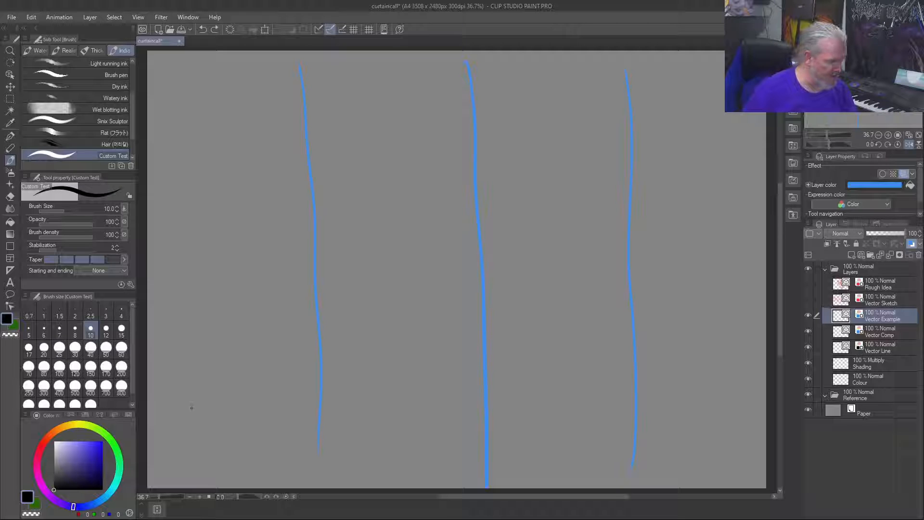
{"action": "left_click_drag", "start_coordinate": [192, 403], "coordinate": [204, 418]}
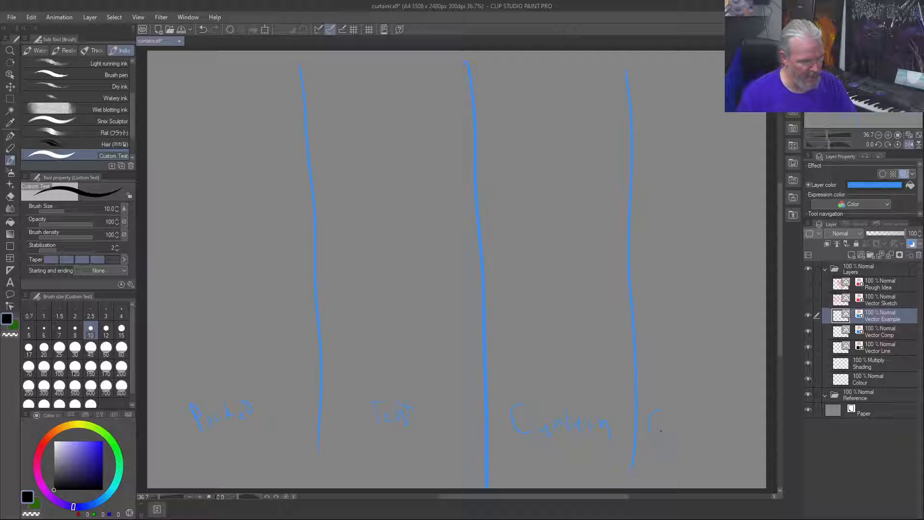
{"action": "left_click_drag", "start_coordinate": [730, 429], "coordinate": [731, 433]}
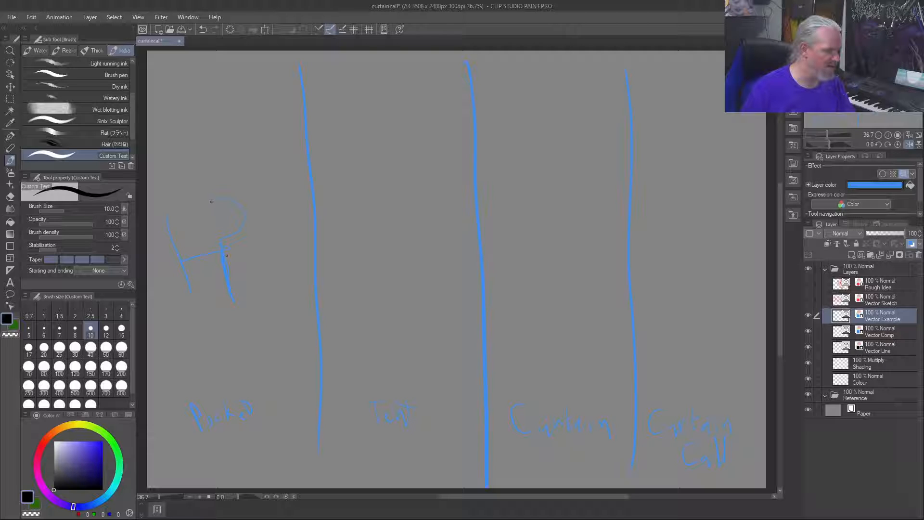
Step: Sketch a stacked, rounded figure in the first column and a cup-shaped form tapering downward in the second
{"action": "left_click_drag", "start_coordinate": [226, 256], "coordinate": [209, 196]}
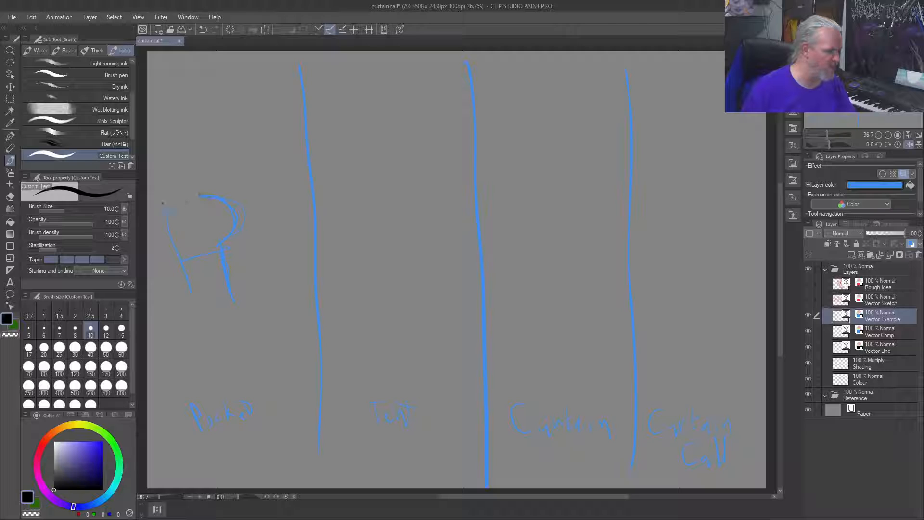
{"action": "left_click_drag", "start_coordinate": [208, 179], "coordinate": [165, 211]}
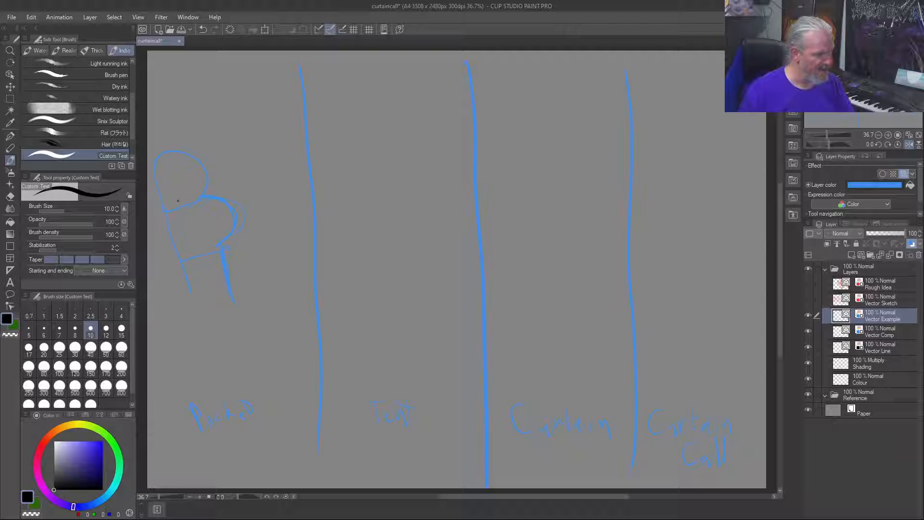
{"action": "left_click_drag", "start_coordinate": [337, 193], "coordinate": [352, 265]}
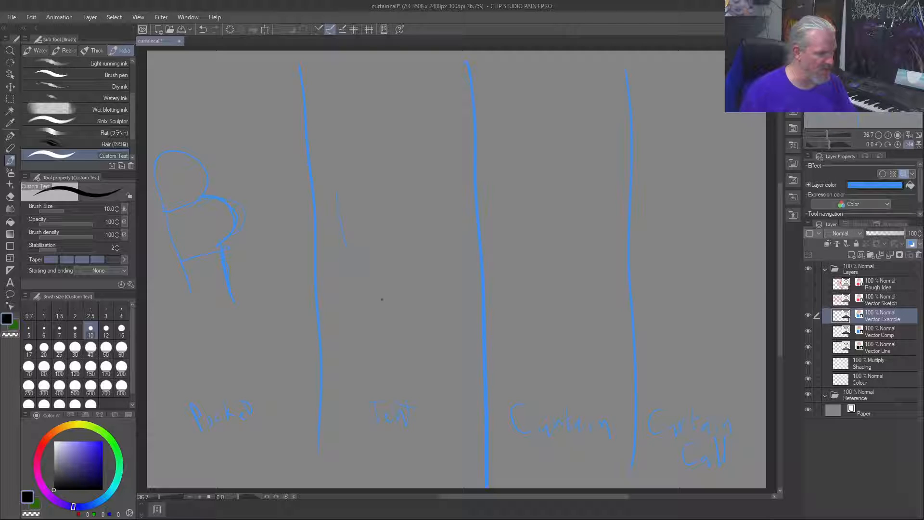
{"action": "left_click_drag", "start_coordinate": [393, 262], "coordinate": [351, 271]}
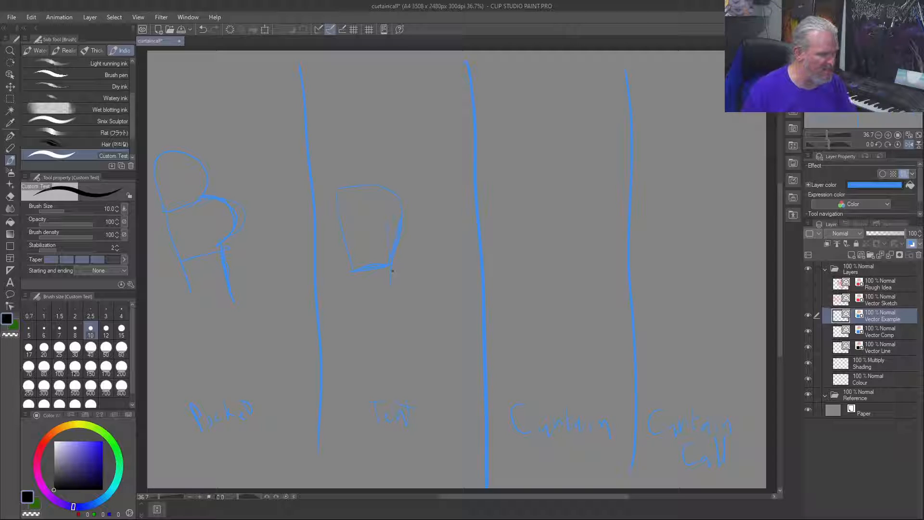
{"action": "left_click_drag", "start_coordinate": [401, 220], "coordinate": [392, 267]}
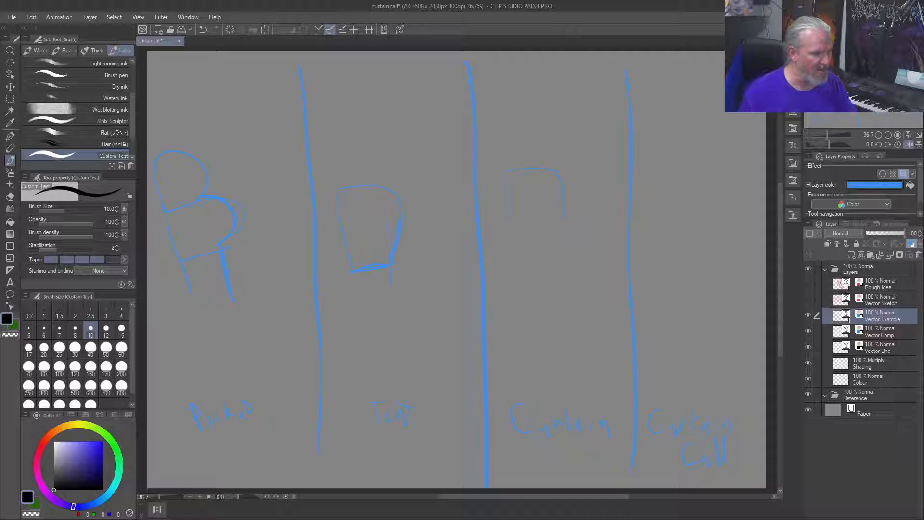
Step: Sketch a tall arched form with inner lines in the "Curtain" column and a short vertical stroke in the "Curtain Call" column
{"action": "left_click_drag", "start_coordinate": [539, 236], "coordinate": [562, 209]}
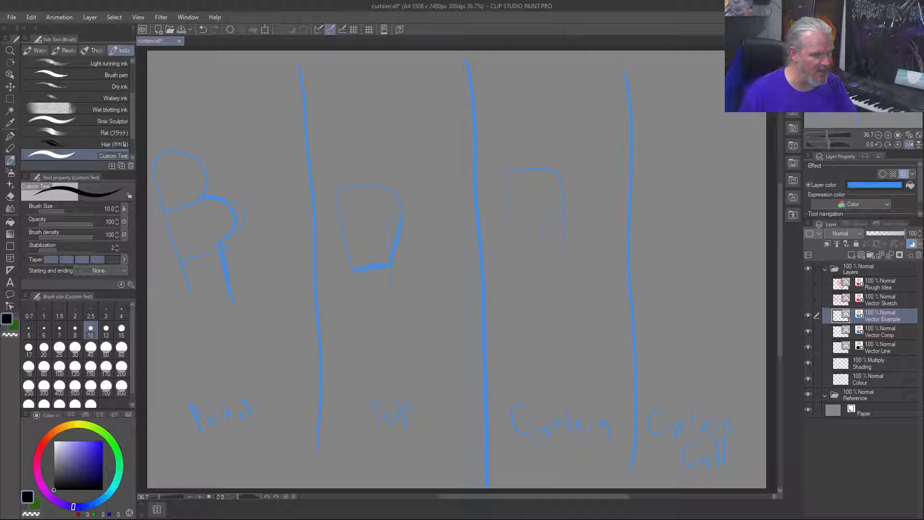
{"action": "left_click_drag", "start_coordinate": [565, 248], "coordinate": [568, 292]}
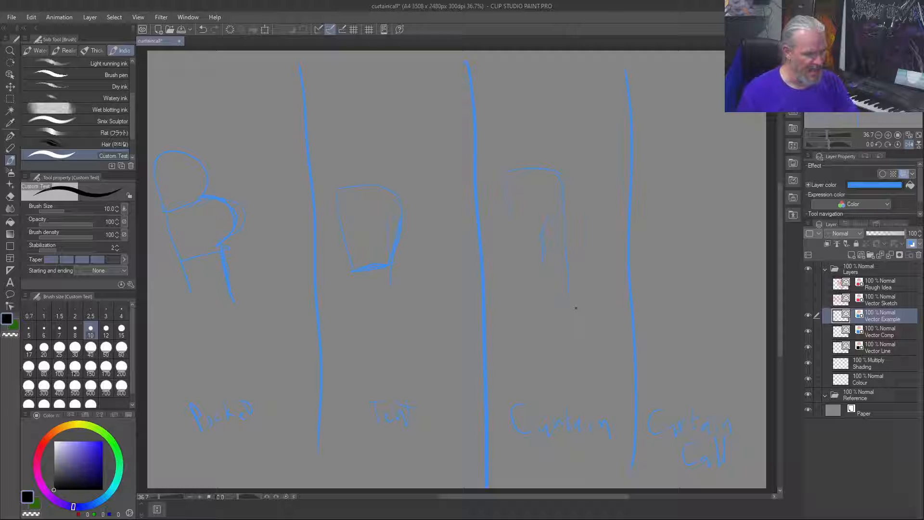
{"action": "left_click_drag", "start_coordinate": [693, 177], "coordinate": [698, 246]}
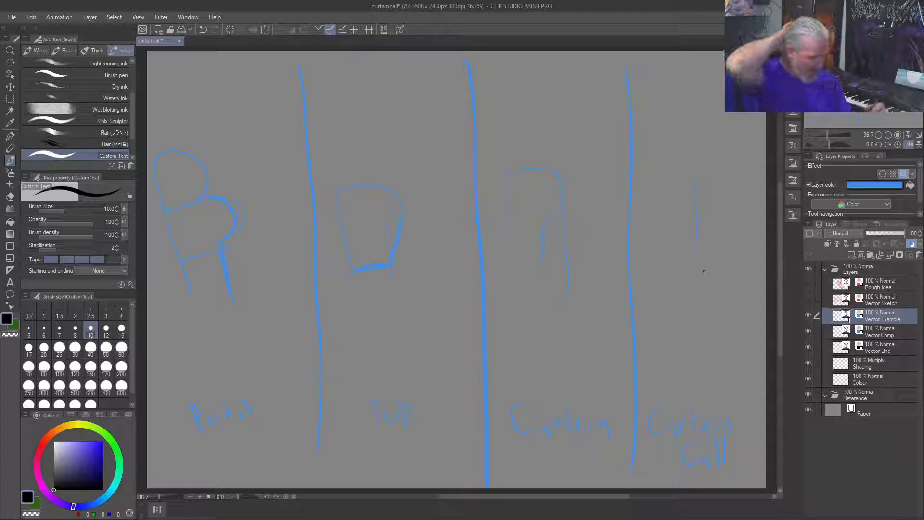
Step: Clear the Vector Example layer, show the Rough Idea layer, and temporarily circle its first figure
{"action": "key", "text": "Delete"}
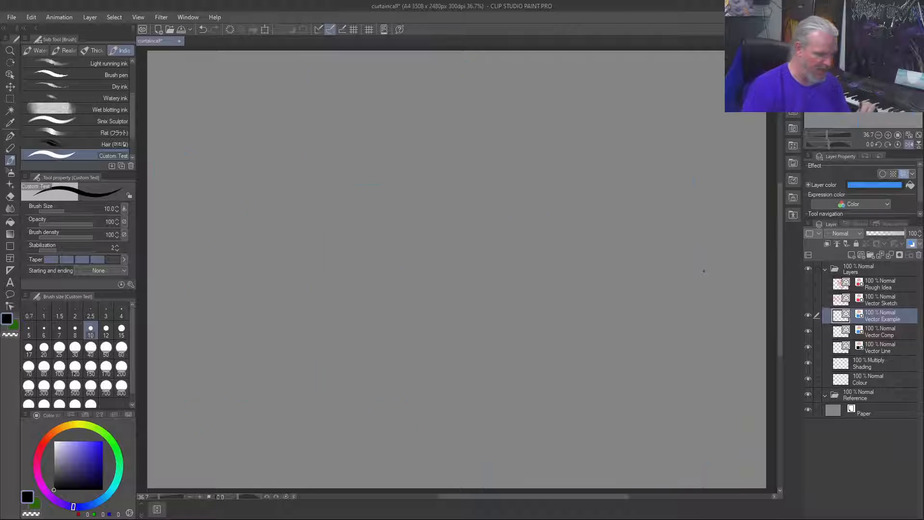
{"action": "left_click", "coordinate": [809, 283]}
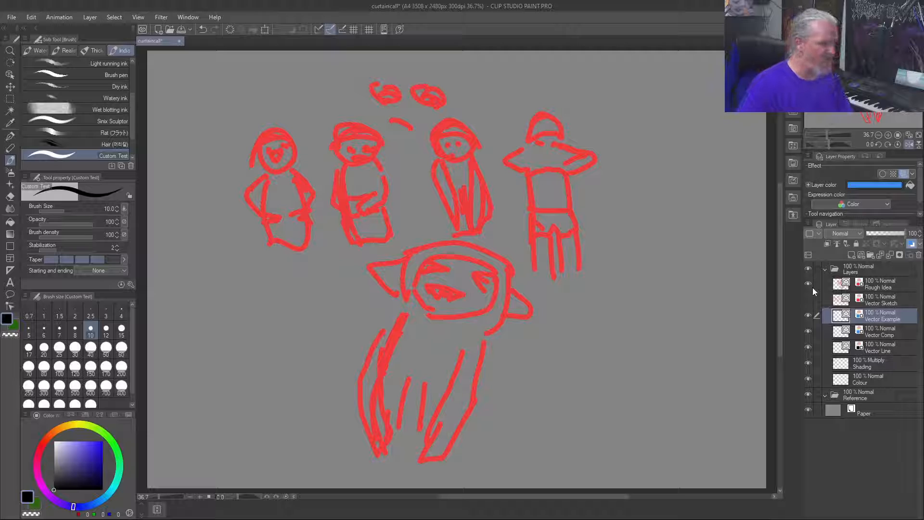
{"action": "left_click_drag", "start_coordinate": [279, 108], "coordinate": [317, 244]}
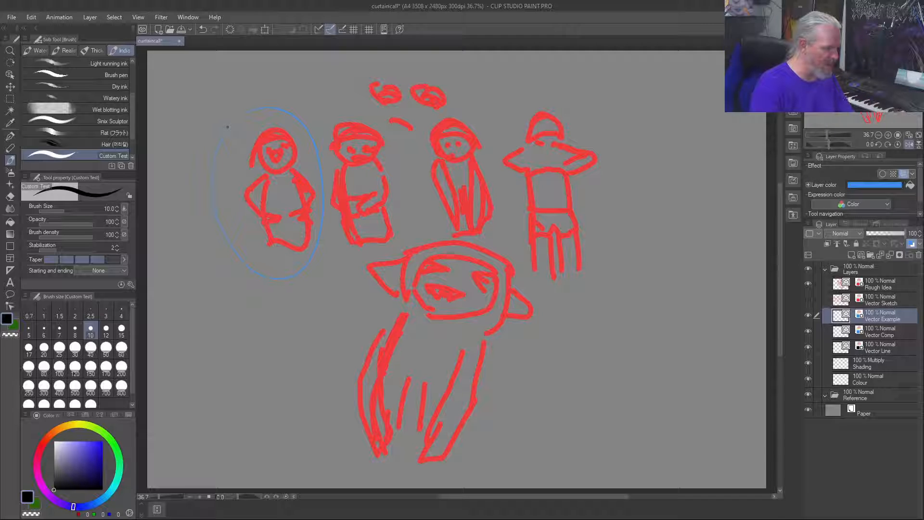
{"action": "key", "text": "ctrl+z"}
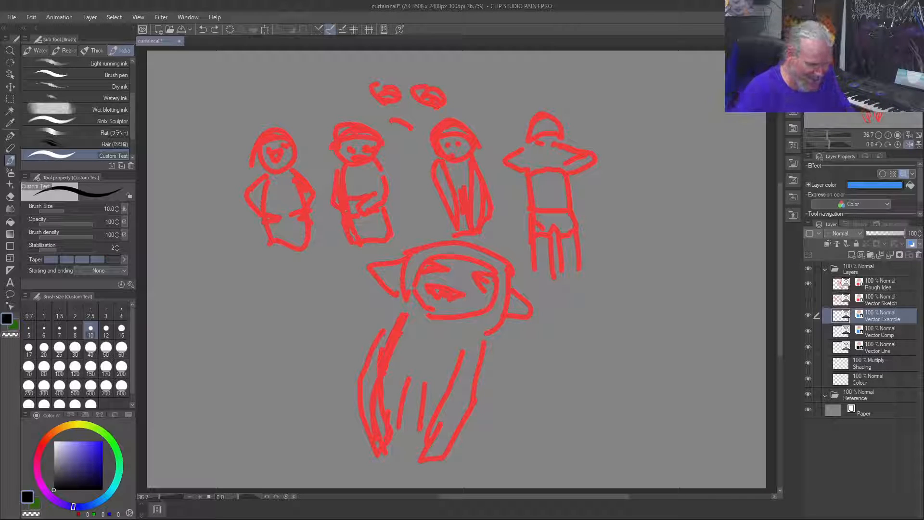
Step: Hide the Rough Idea layer and show the Vector Sketch layer instead
{"action": "left_click", "coordinate": [808, 283]}
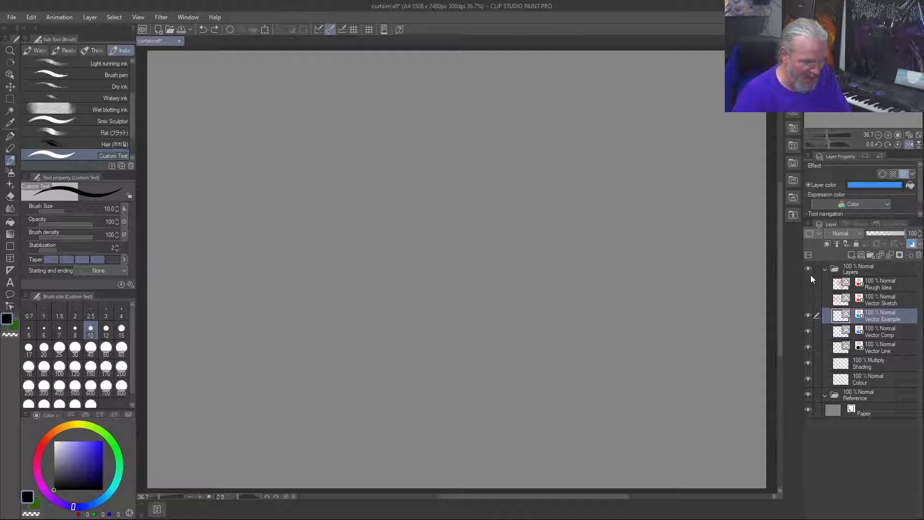
{"action": "left_click", "coordinate": [807, 284]}
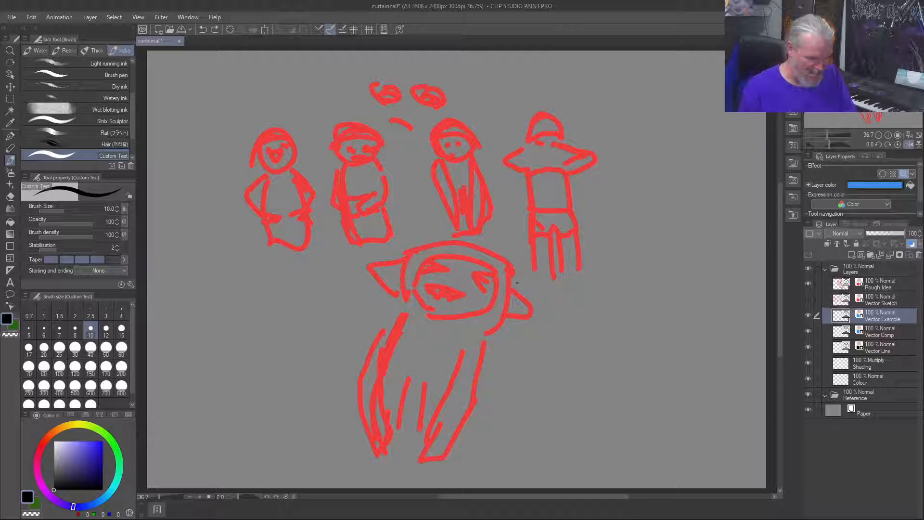
{"action": "left_click", "coordinate": [807, 283]}
{"action": "left_click", "coordinate": [808, 299]}
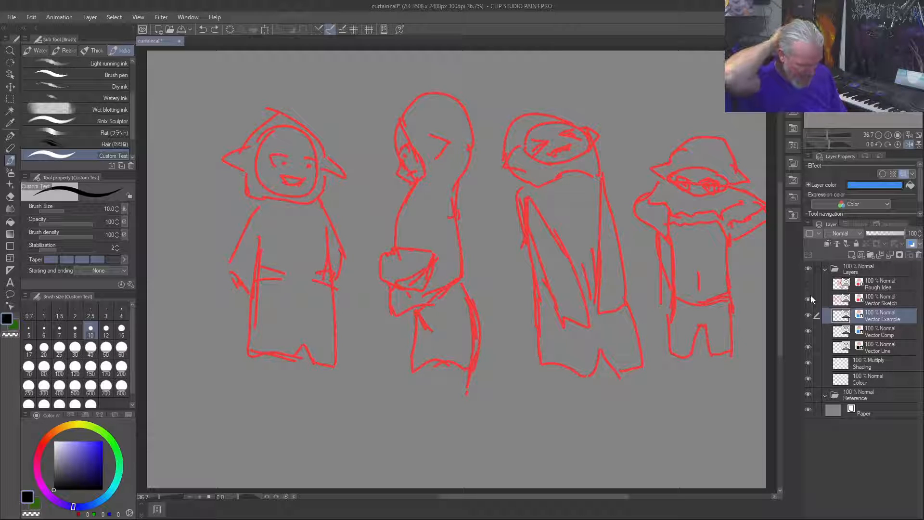
Step: Undo the clearing of the Vector Example layer, then hide that layer
{"action": "key", "text": "ctrl+z"}
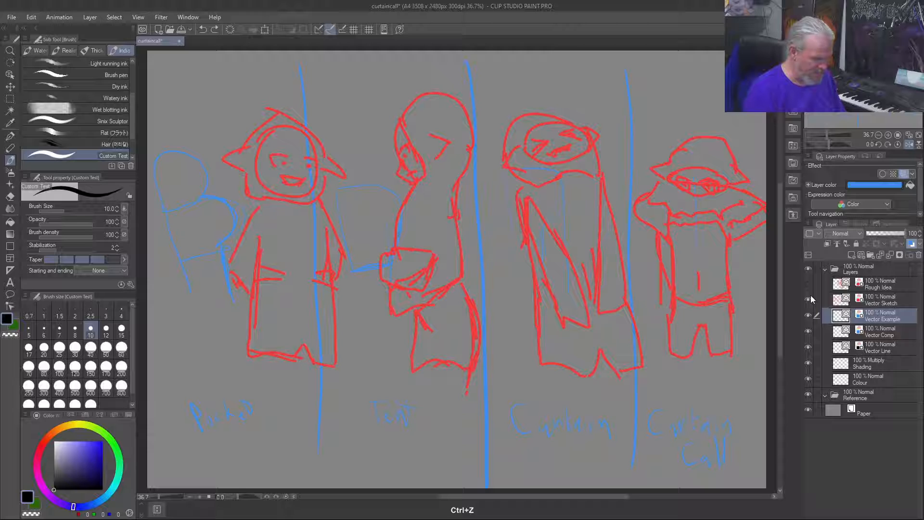
{"action": "left_click", "coordinate": [808, 315]}
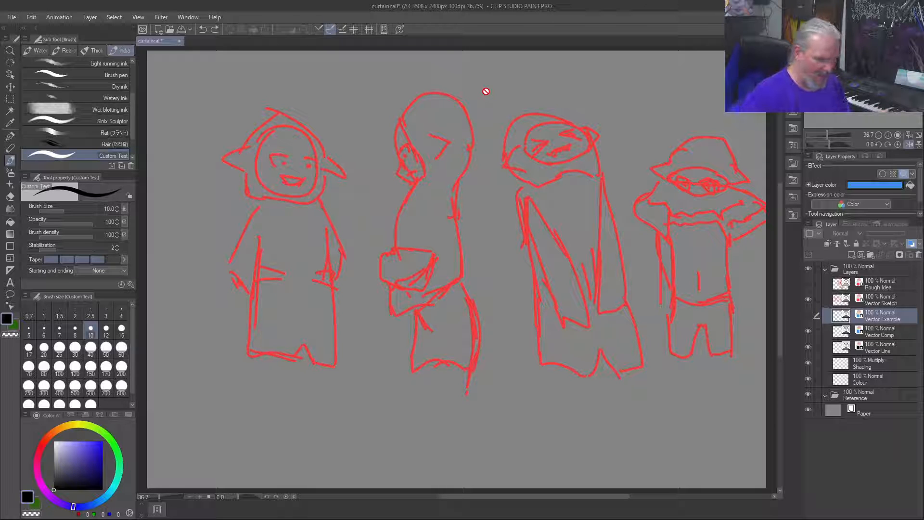
Step: On the Vector Comp layer, draw three thin vertical guide lines splitting the canvas into four columns
{"action": "left_click", "coordinate": [887, 301]}
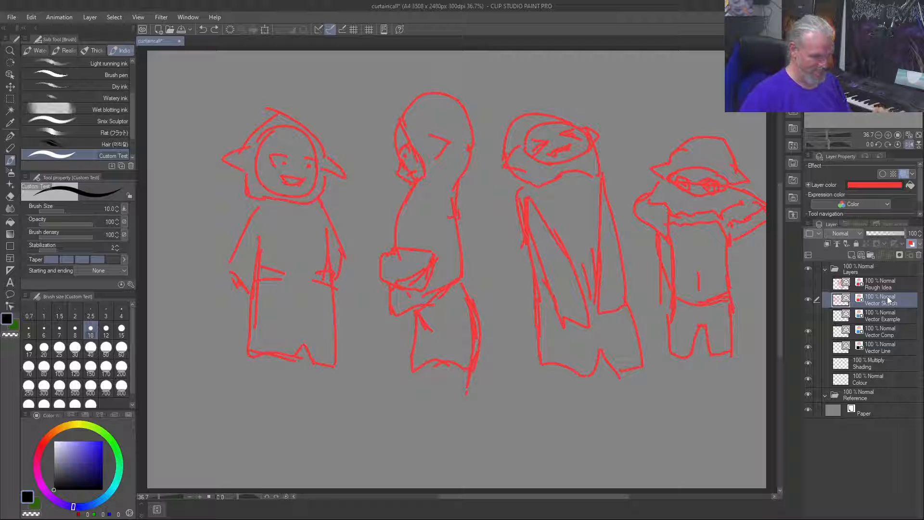
{"action": "left_click", "coordinate": [895, 333]}
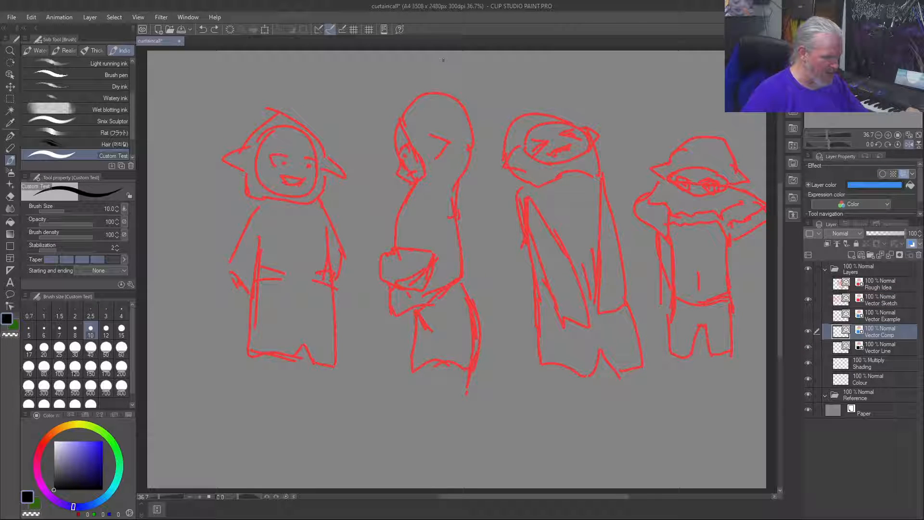
{"action": "left_click_drag", "start_coordinate": [445, 57], "coordinate": [454, 129]}
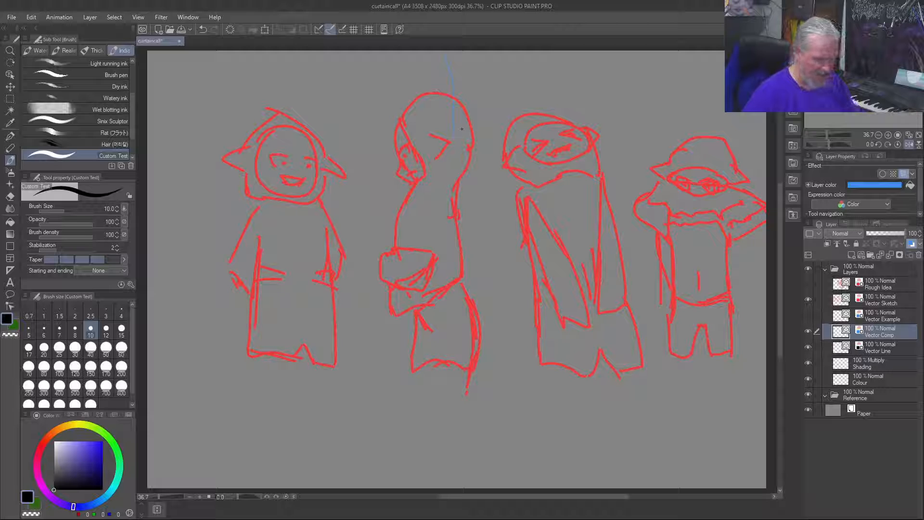
{"action": "key", "text": "ctrl+z"}
{"action": "key", "text": "ctrl+z"}
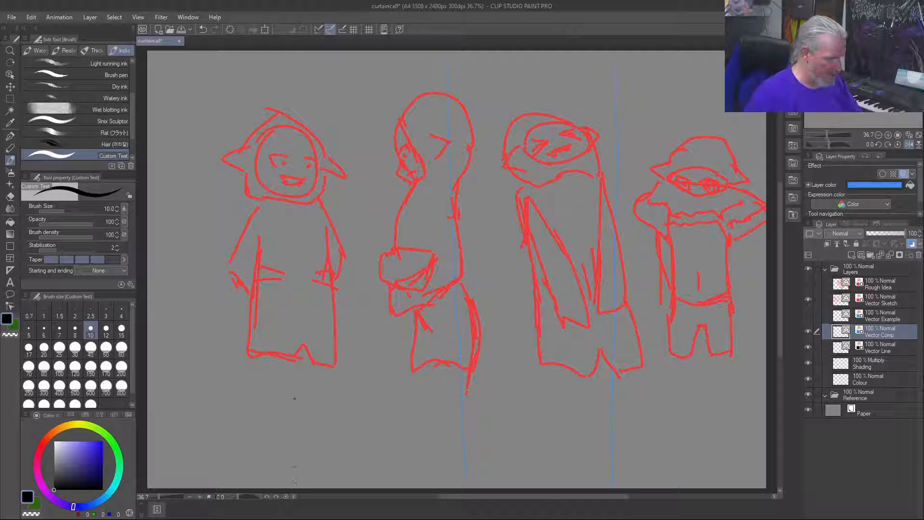
{"action": "left_click_drag", "start_coordinate": [296, 248], "coordinate": [294, 47]}
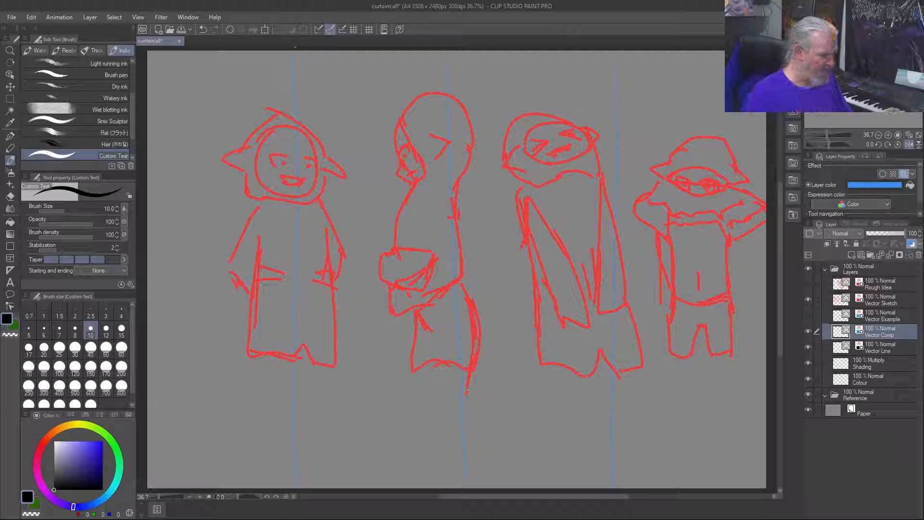
Step: On the Vector Sketch layer, select the first figure with a rectangular selection and move it into the first column
{"action": "key", "text": "m"}
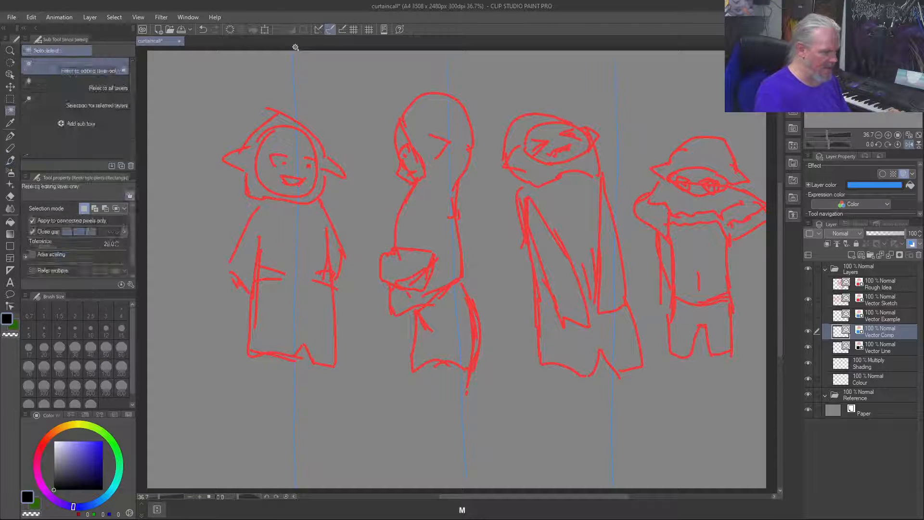
{"action": "key", "text": "m"}
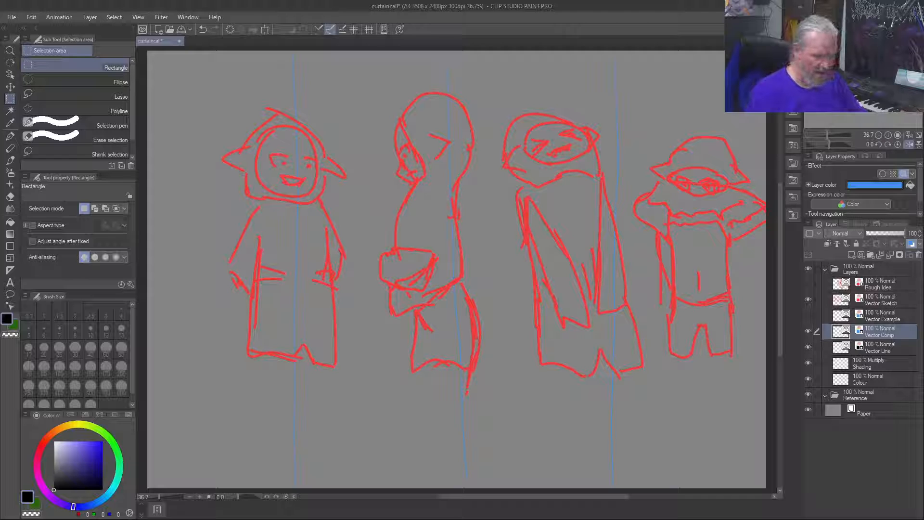
{"action": "left_click", "coordinate": [889, 302]}
{"action": "left_click_drag", "start_coordinate": [352, 90], "coordinate": [212, 394]}
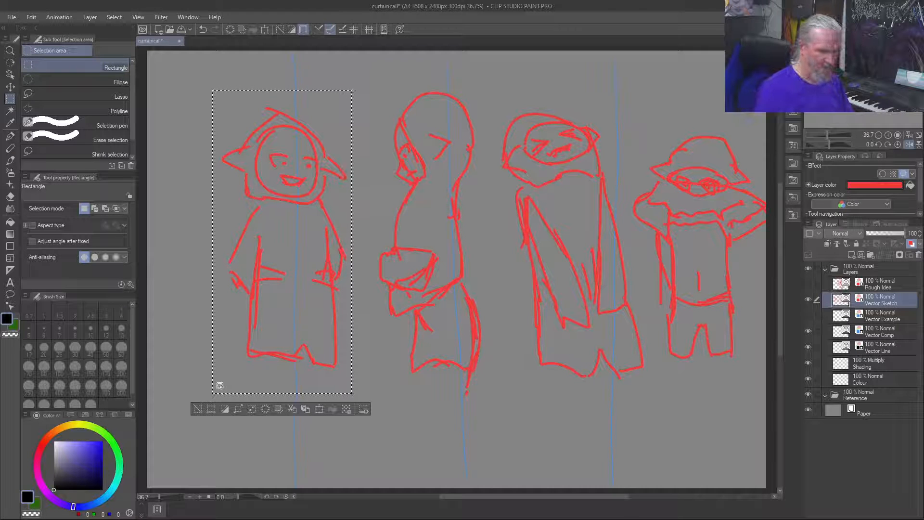
{"action": "key", "text": "j"}
{"action": "key", "text": "j"}
{"action": "key", "text": "j"}
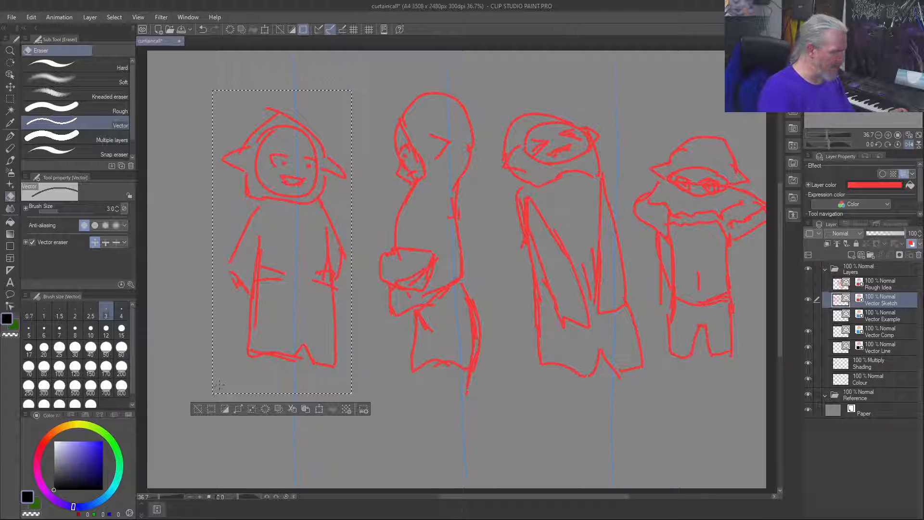
{"action": "key", "text": "y"}
{"action": "key", "text": "k"}
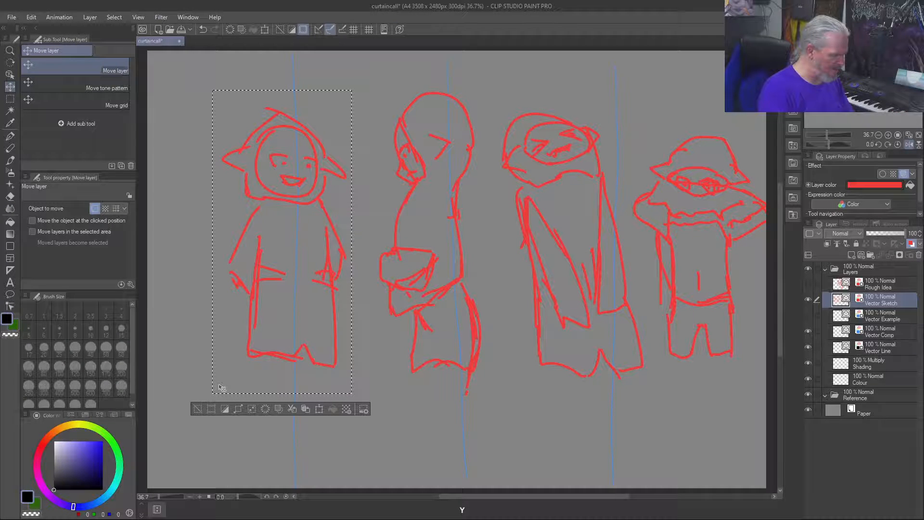
{"action": "mouse_move", "coordinate": [282, 246]}
{"action": "left_mouse_down"}
{"action": "mouse_move", "coordinate": [222, 260]}
{"action": "mouse_move", "coordinate": [223, 230]}
{"action": "left_mouse_up"}
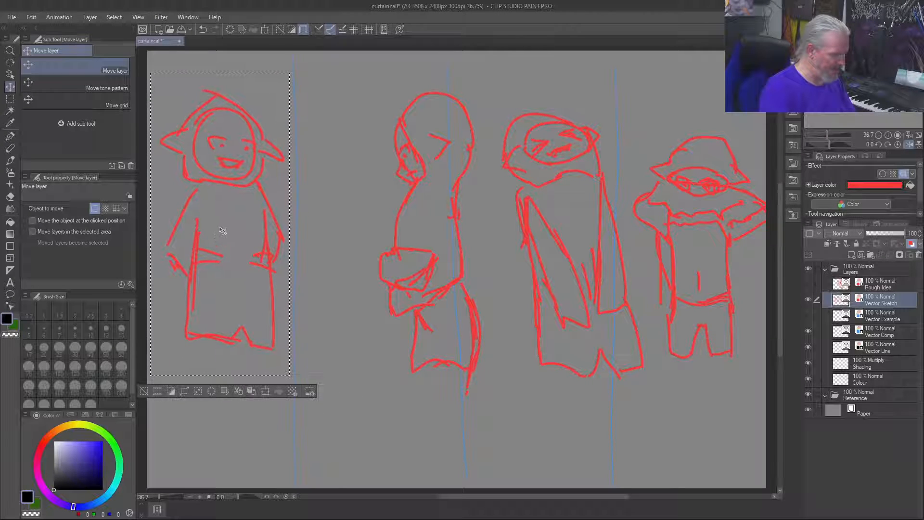
Step: Select the second figure with a rectangular selection and move it between the first and second guide lines
{"action": "key", "text": "m"}
{"action": "key", "text": "m"}
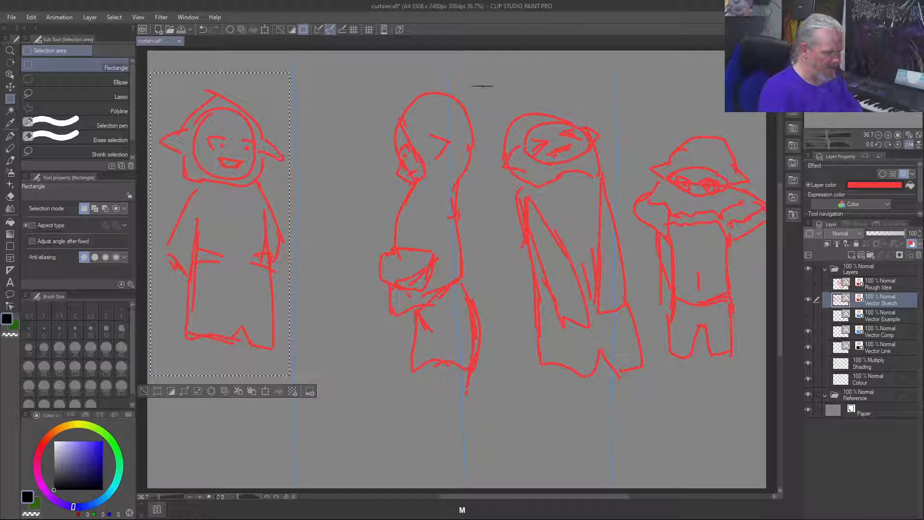
{"action": "left_click_drag", "start_coordinate": [395, 106], "coordinate": [368, 410]}
{"action": "left_click", "coordinate": [384, 424]}
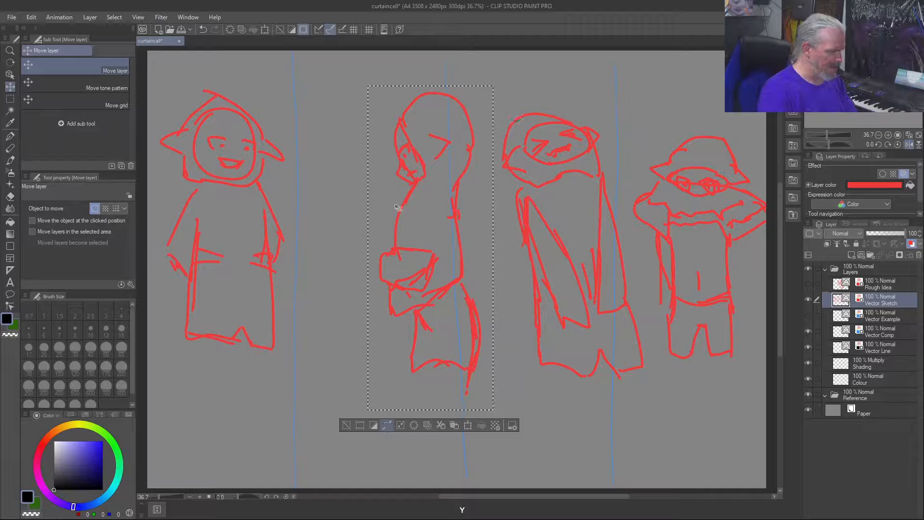
{"action": "left_click_drag", "start_coordinate": [383, 213], "coordinate": [341, 216]}
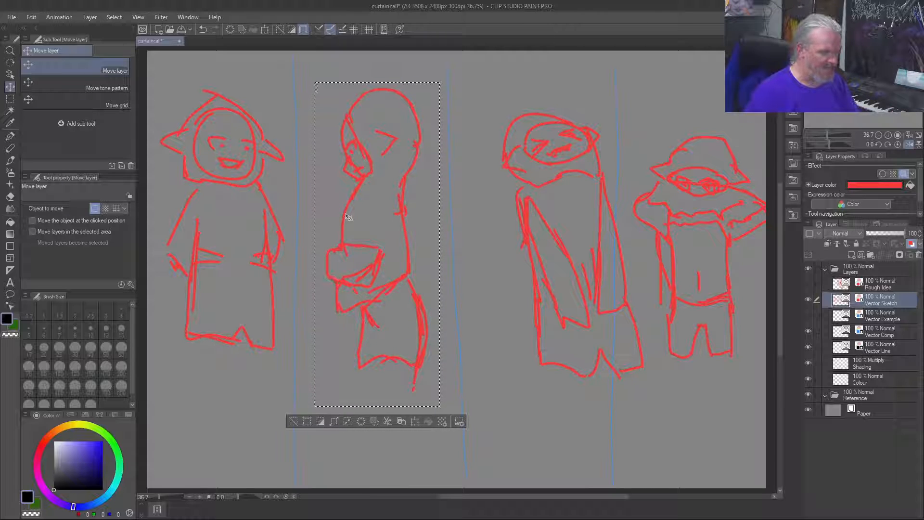
Step: Select the whole third figure, extending the selection around its lower edge, move it into the third column and deselect
{"action": "key", "text": "y"}
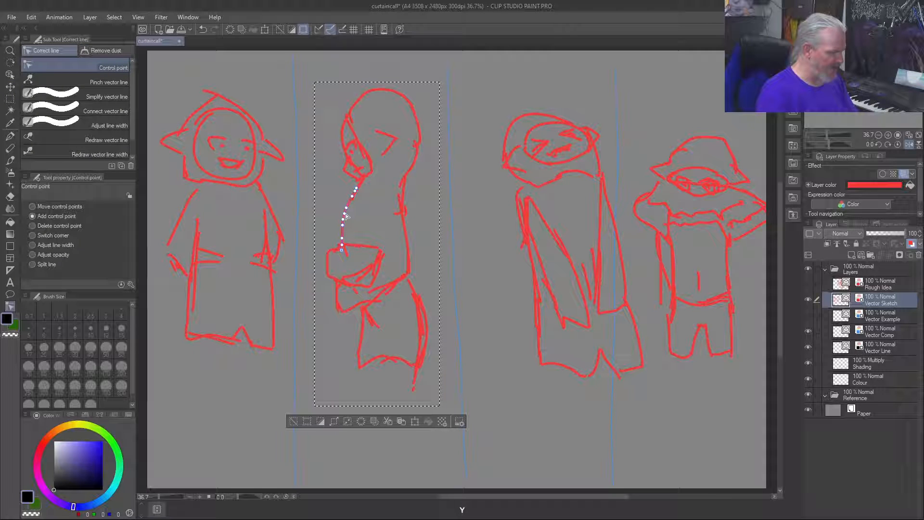
{"action": "key", "text": "m"}
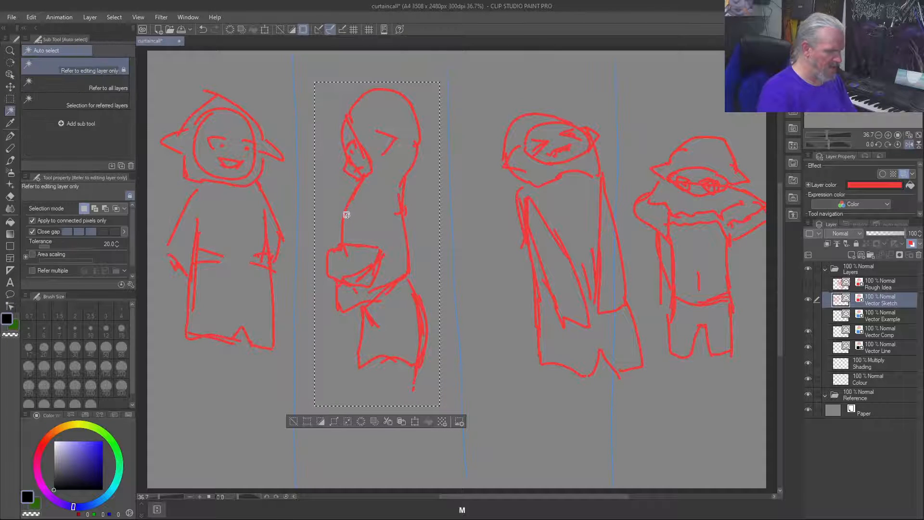
{"action": "key", "text": "m"}
{"action": "left_click_drag", "start_coordinate": [478, 105], "coordinate": [624, 298]}
{"action": "left_click_drag", "start_coordinate": [592, 264], "coordinate": [577, 220]}
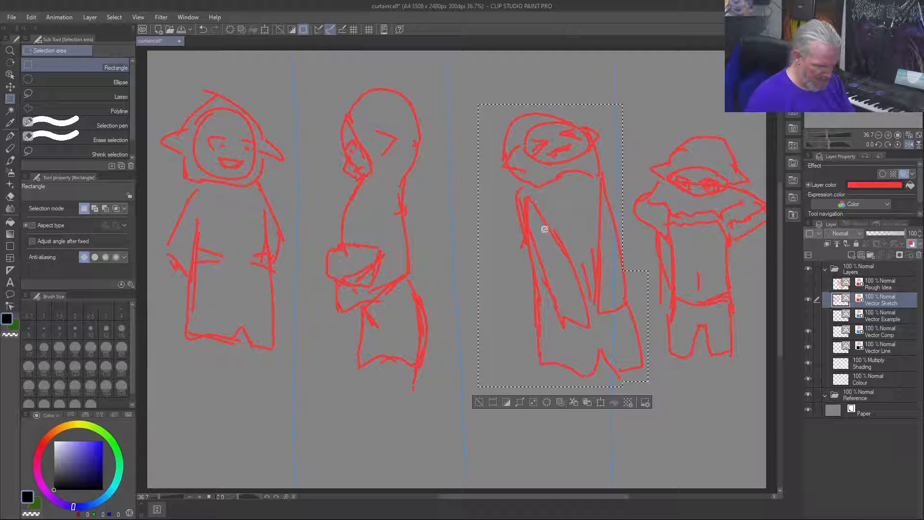
{"action": "left_click_drag", "start_coordinate": [637, 293], "coordinate": [610, 254]}
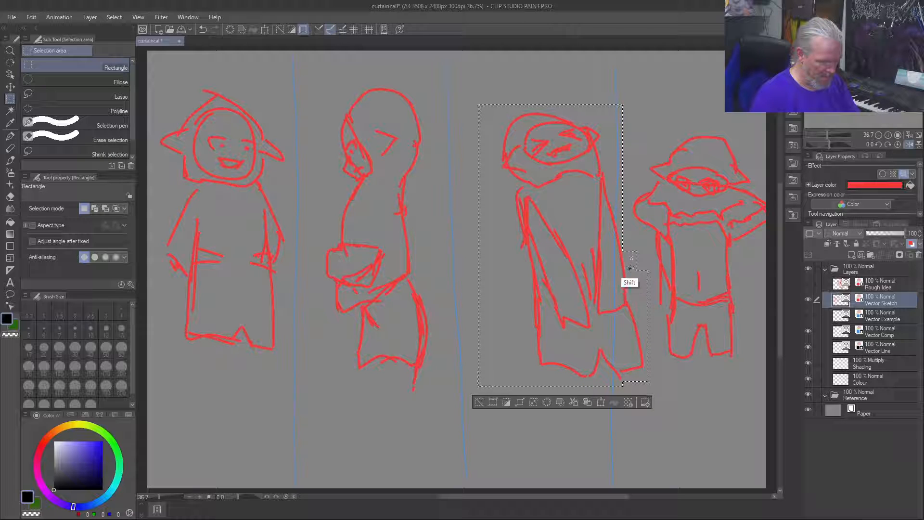
{"action": "left_click_drag", "start_coordinate": [567, 188], "coordinate": [571, 186]}
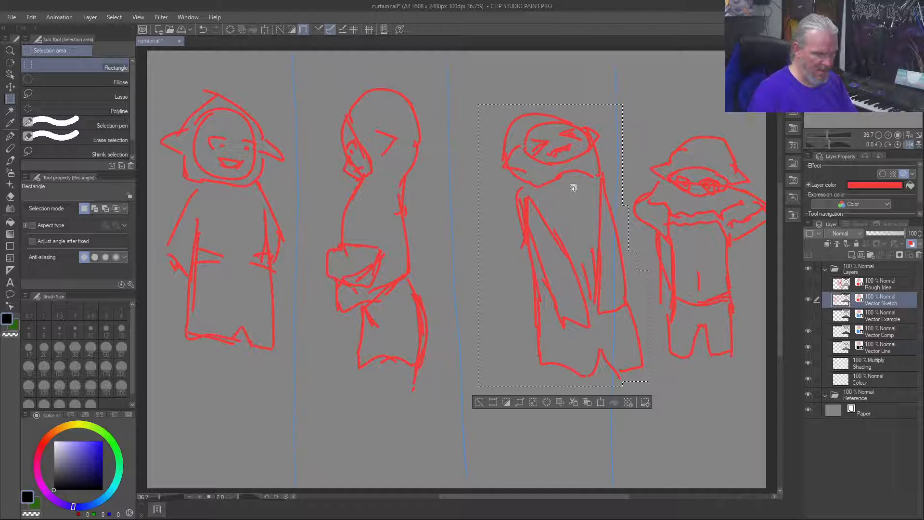
{"action": "key", "text": "y"}
{"action": "left_click_drag", "start_coordinate": [519, 244], "coordinate": [497, 245]}
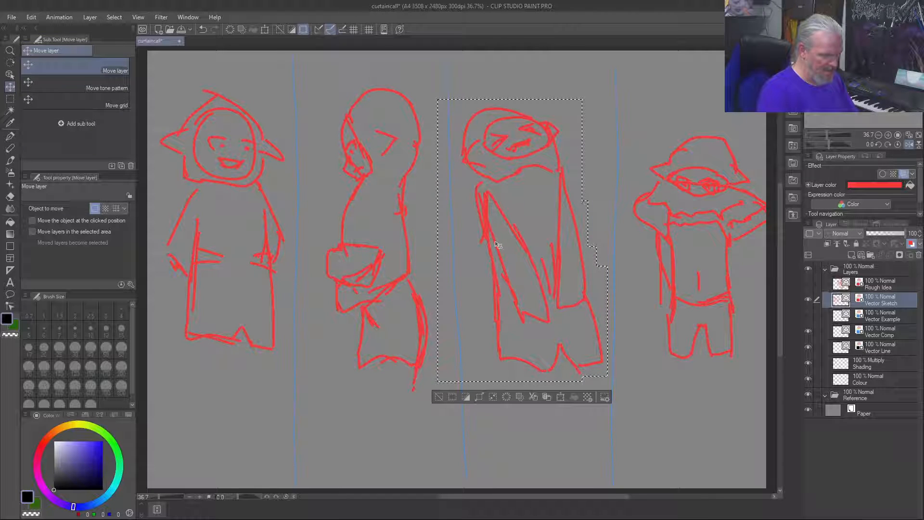
{"action": "key", "text": "ctrl+d"}
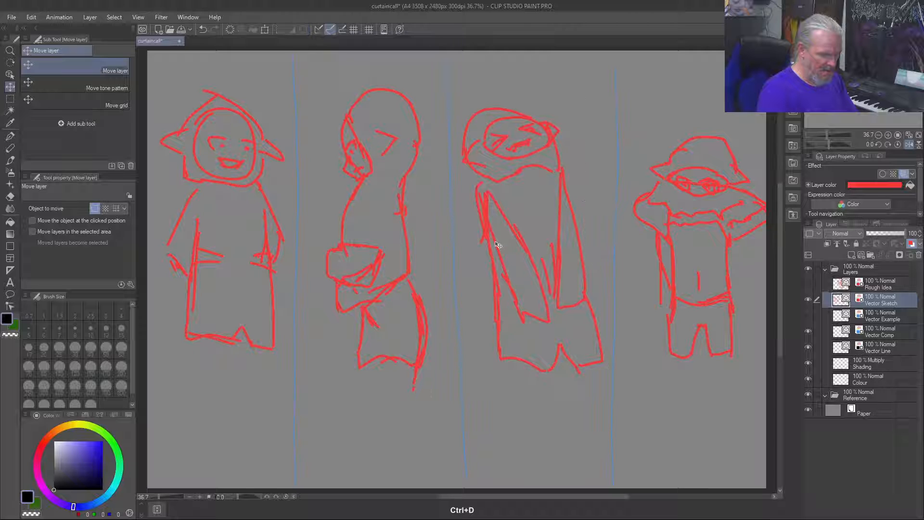
Step: Select the fourth figure, shift it slightly up and inward so it sits inside the fourth column, and deselect
{"action": "key", "text": "m"}
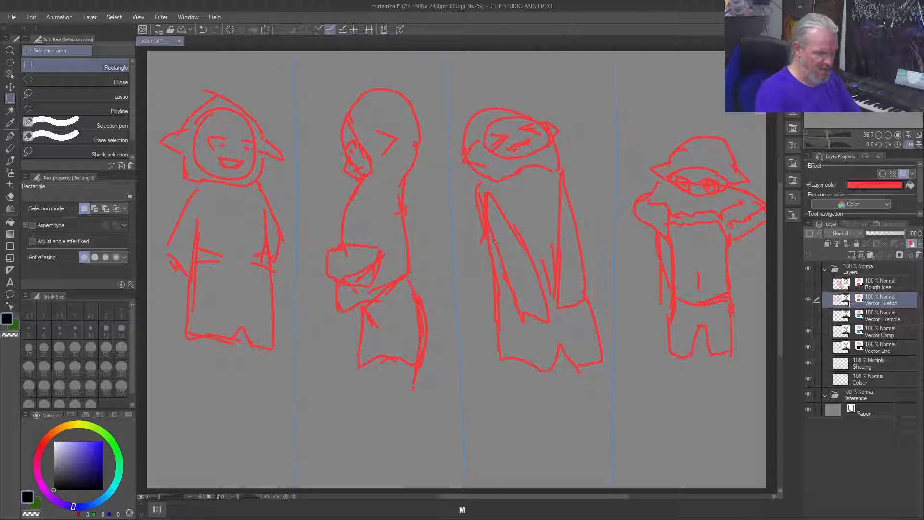
{"action": "left_click_drag", "start_coordinate": [636, 110], "coordinate": [769, 382]}
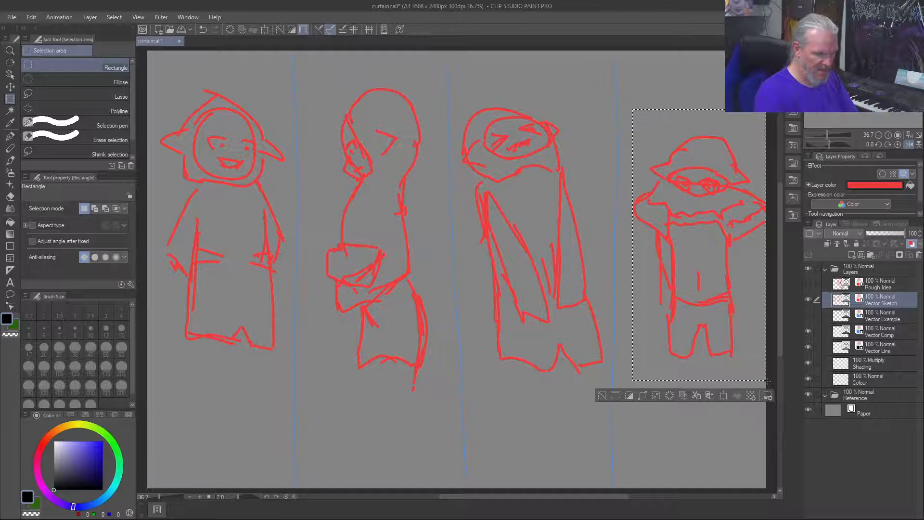
{"action": "key", "text": "y"}
{"action": "left_click_drag", "start_coordinate": [717, 262], "coordinate": [703, 245]}
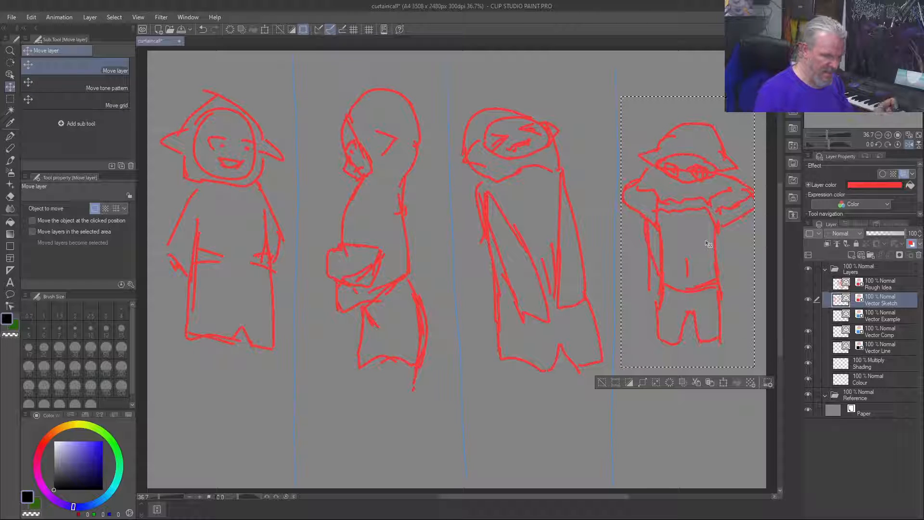
{"action": "key", "text": "ctrl+d"}
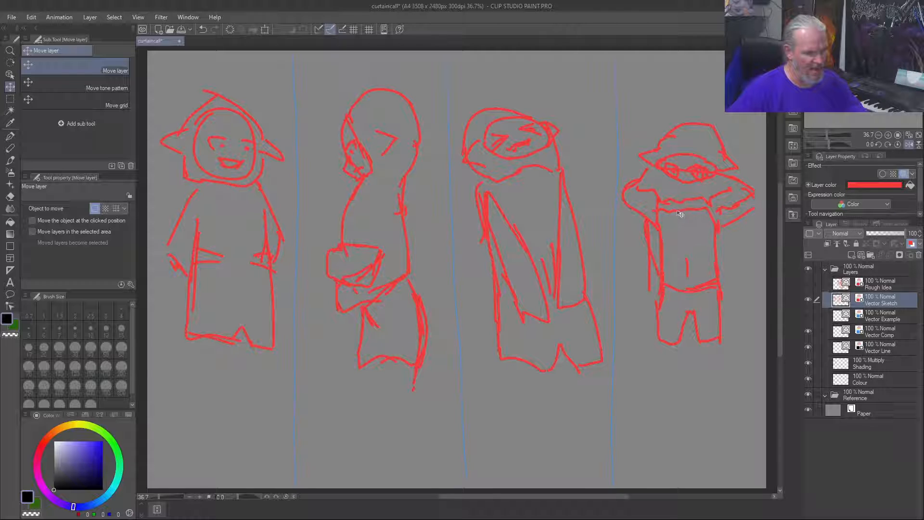
{"action": "left_click_drag", "start_coordinate": [674, 185], "coordinate": [657, 205]}
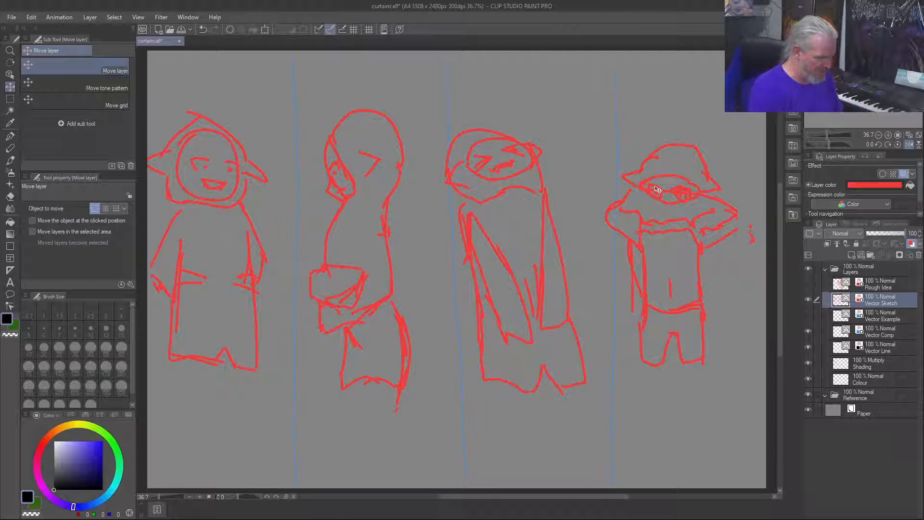
{"action": "key", "text": "ctrl+z"}
Step: With the Custom Test brush at size 10, sketch light strokes across the fourth figure's upper chest and beside its inner arm
{"action": "key", "text": "b"}
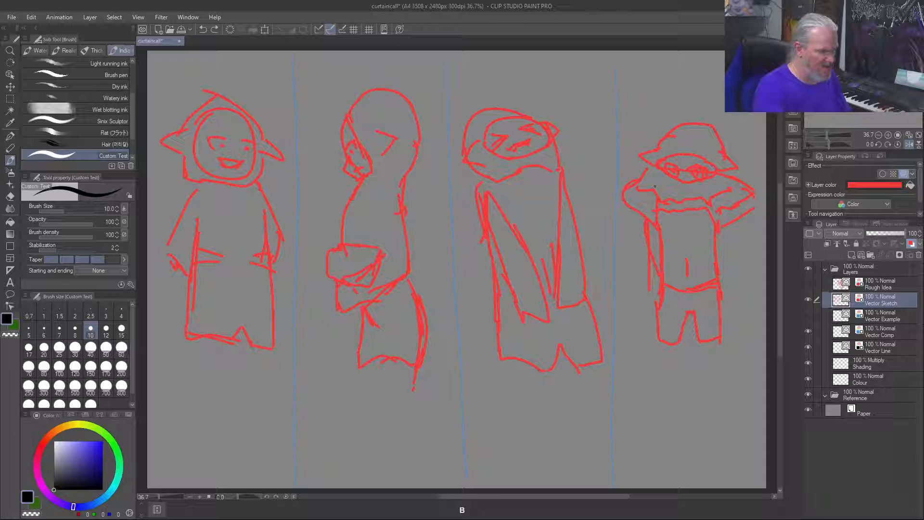
{"action": "key", "text": "g"}
{"action": "key", "text": "b"}
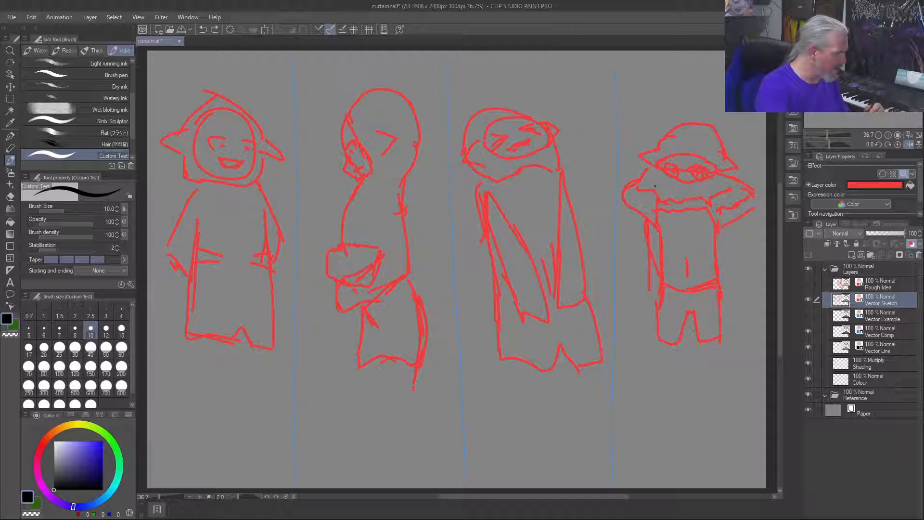
{"action": "left_click_drag", "start_coordinate": [665, 210], "coordinate": [671, 211]}
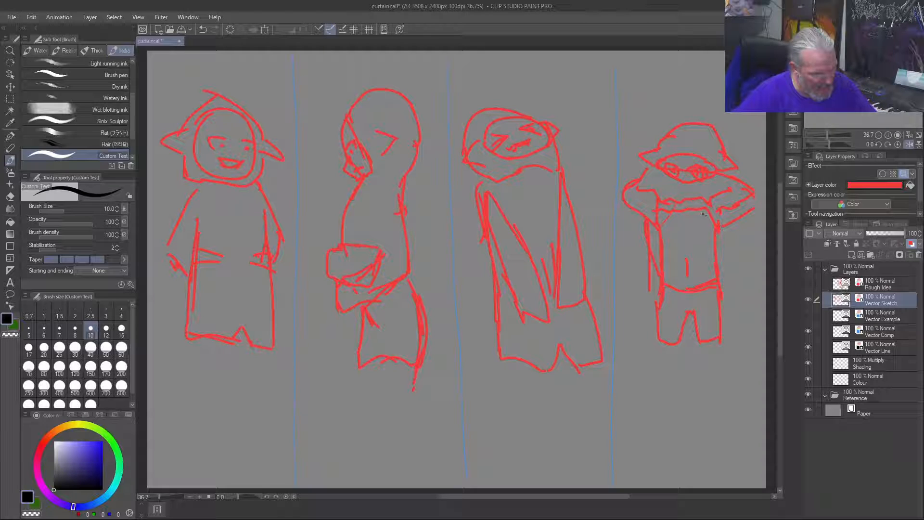
{"action": "mouse_move", "coordinate": [703, 211]}
{"action": "left_mouse_down"}
{"action": "mouse_move", "coordinate": [713, 224]}
{"action": "mouse_move", "coordinate": [661, 223]}
{"action": "left_mouse_up"}
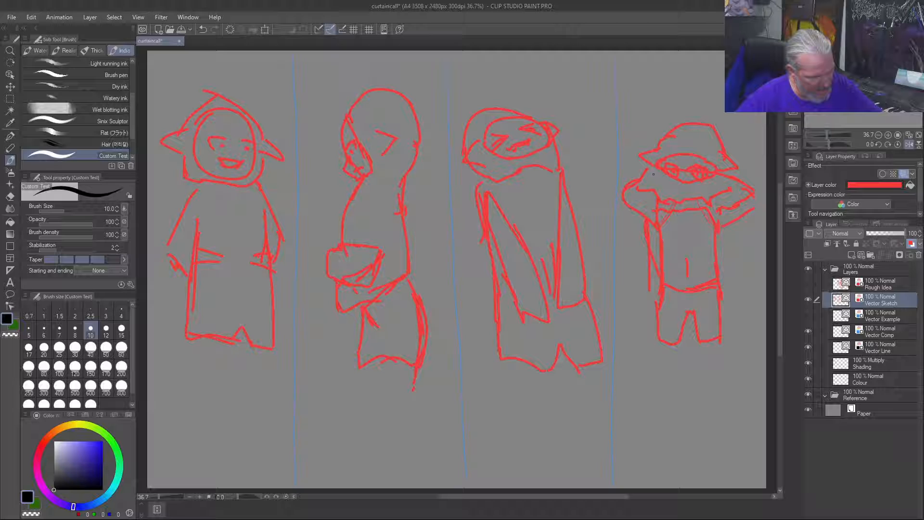
{"action": "left_click_drag", "start_coordinate": [652, 174], "coordinate": [638, 234]}
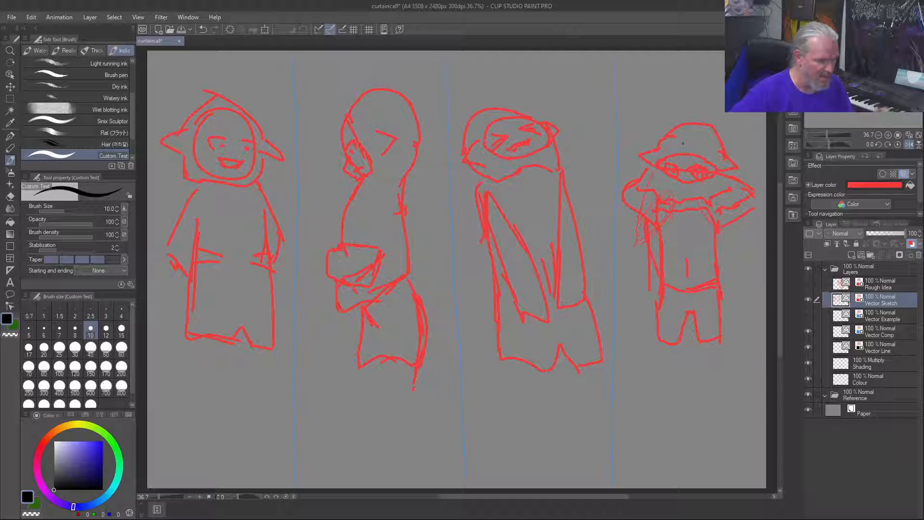
Step: Flip the canvas horizontally back and forth to check the four-figure composition in mirror view, ending in the original orientation
{"action": "key", "text": "ctrl+shift+h"}
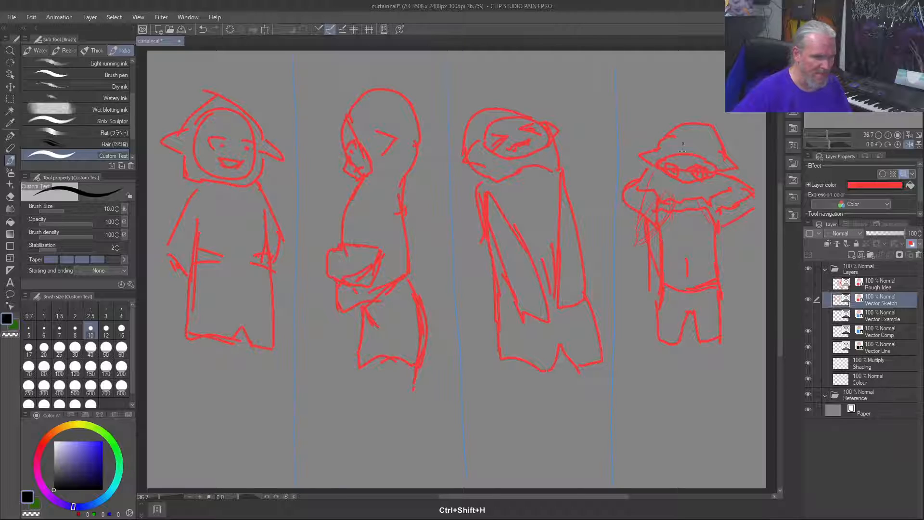
{"action": "key", "text": "ctrl+shift+h"}
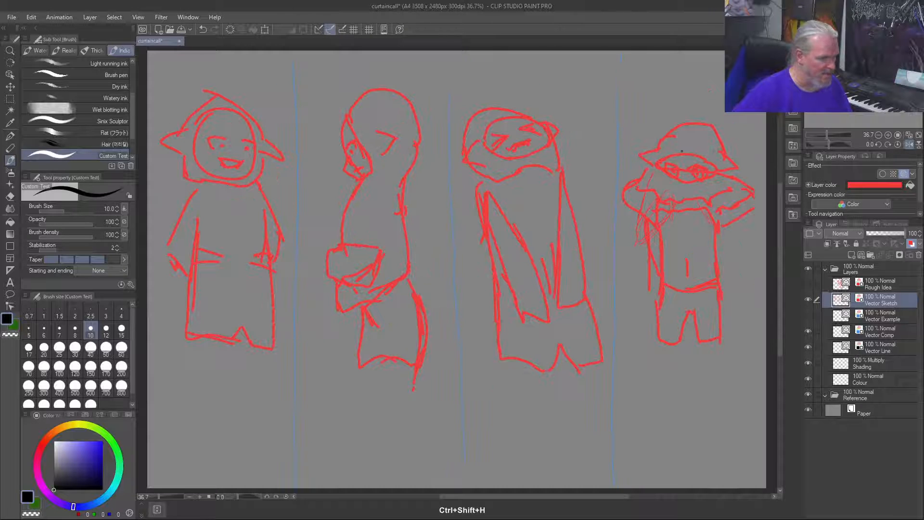
{"action": "key", "text": "ctrl+shift+y"}
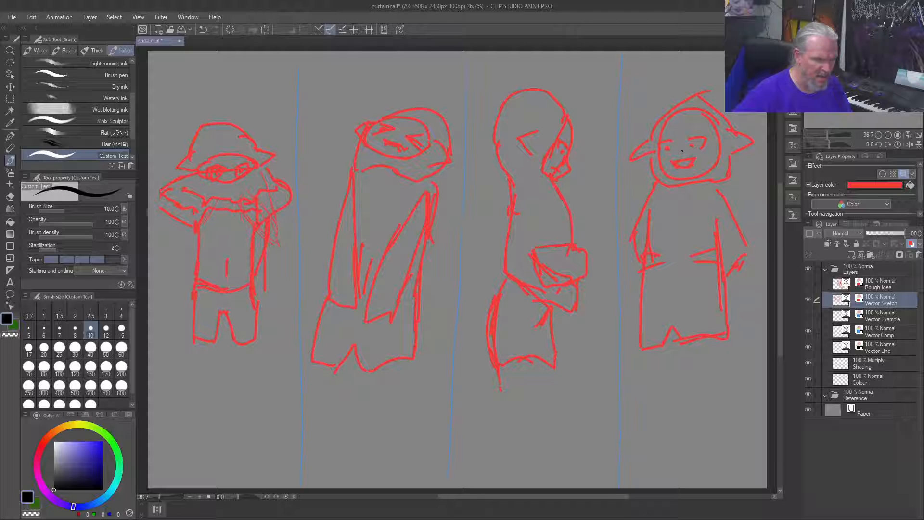
{"action": "key", "text": "ctrl+shift+h"}
{"action": "key", "text": "ctrl+shift+h"}
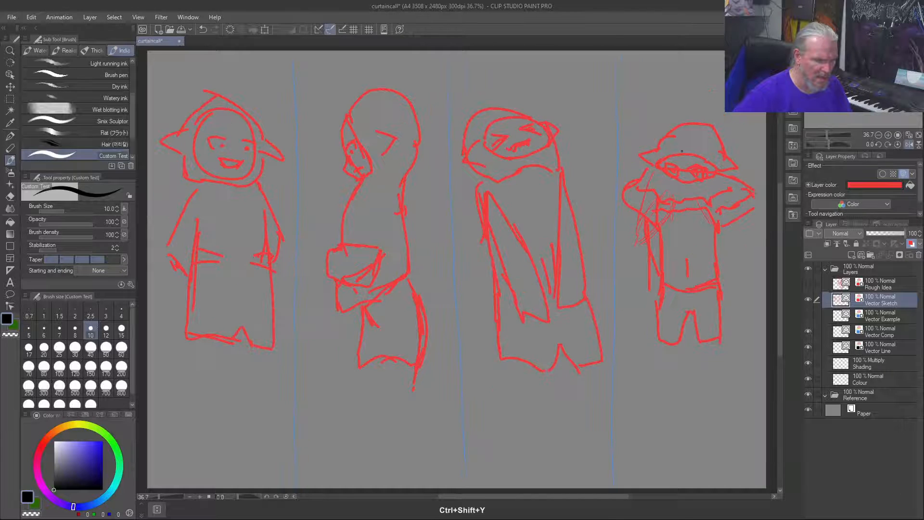
{"action": "key", "text": "ctrl+shift+h"}
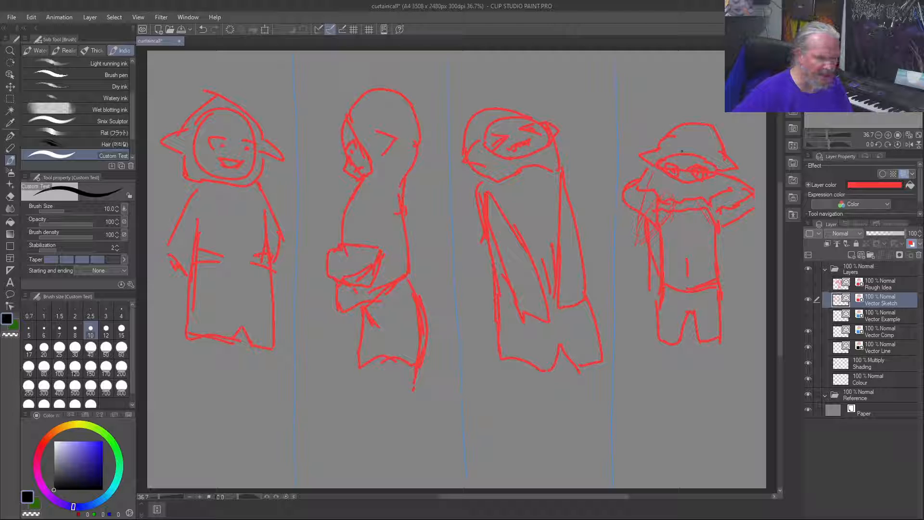
{"action": "key", "text": "ctrl+shift+y"}
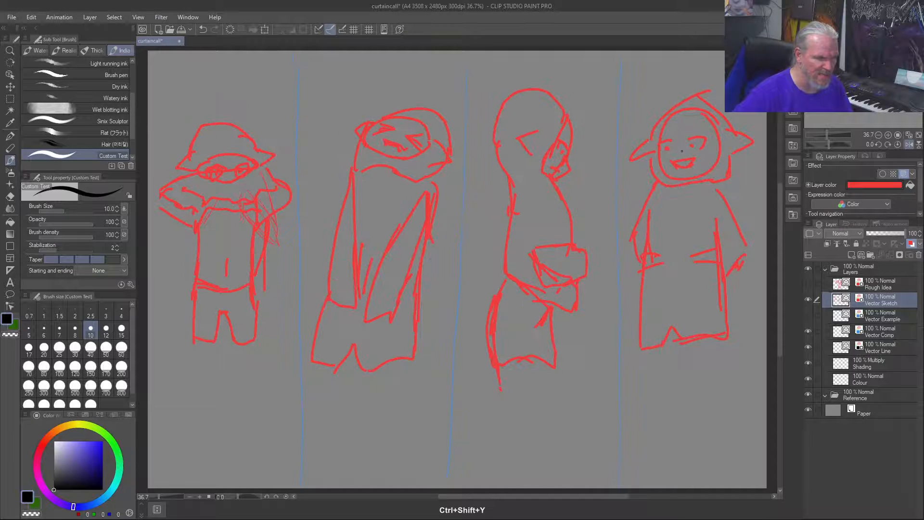
{"action": "key", "text": "ctrl+shift+y"}
{"action": "key", "text": "ctrl+shift+h"}
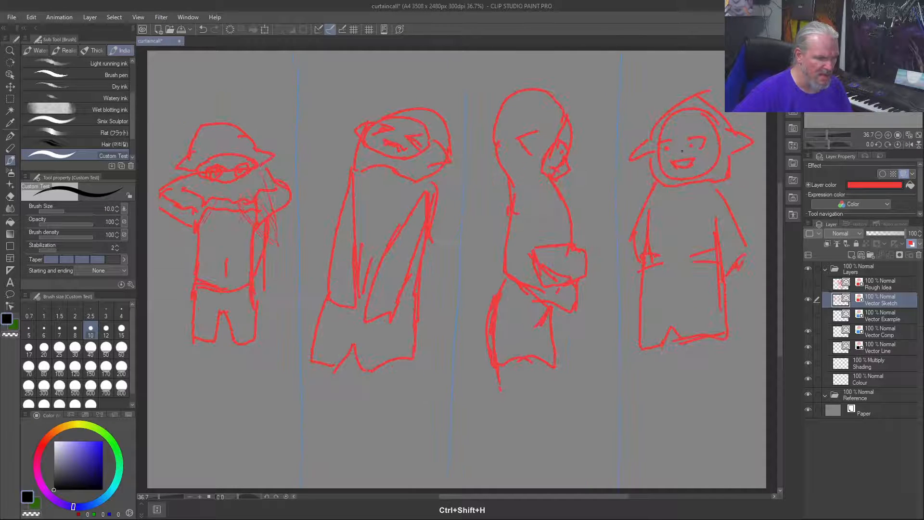
{"action": "key", "text": "ctrl+shift+h"}
{"action": "key", "text": "ctrl+shift+h"}
{"action": "key", "text": "ctrl+shift+y"}
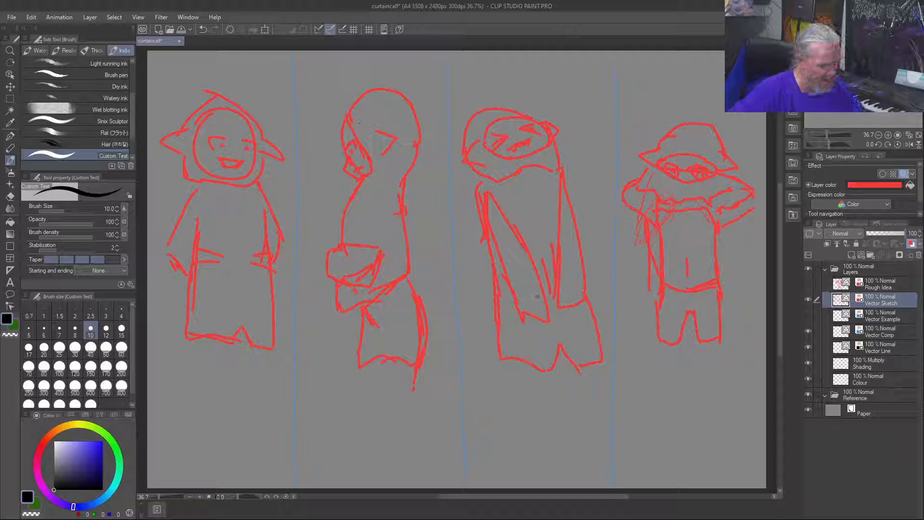
Step: Sketch light strokes for a hand at the end of the third figure's left sleeve
{"action": "left_click_drag", "start_coordinate": [539, 294], "coordinate": [516, 330]}
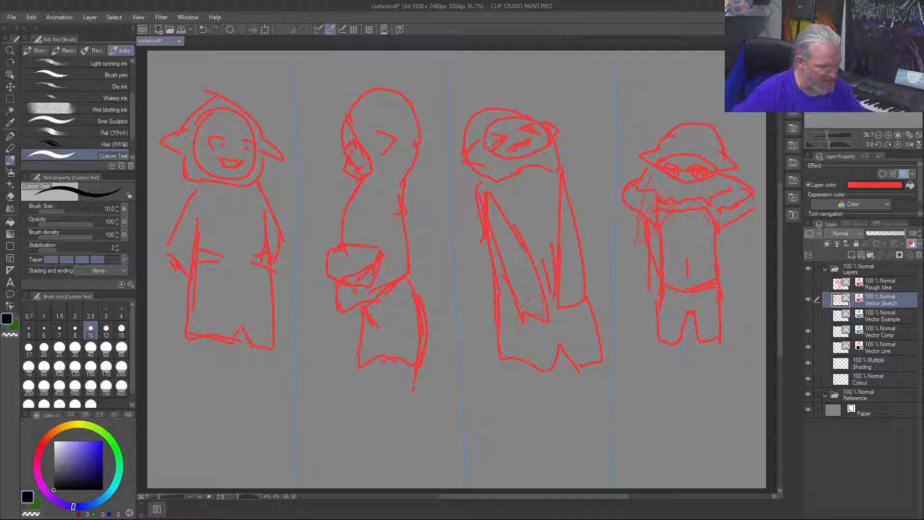
{"action": "mouse_move", "coordinate": [478, 401]}
{"action": "left_mouse_down"}
{"action": "mouse_move", "coordinate": [502, 421]}
{"action": "mouse_move", "coordinate": [506, 362]}
{"action": "left_mouse_up"}
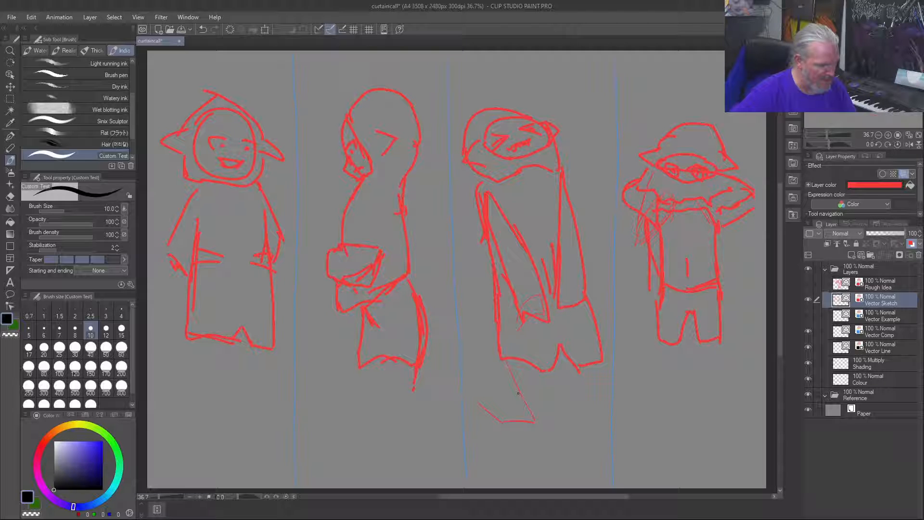
{"action": "key", "text": "ctrl+z"}
{"action": "key", "text": "ctrl+z"}
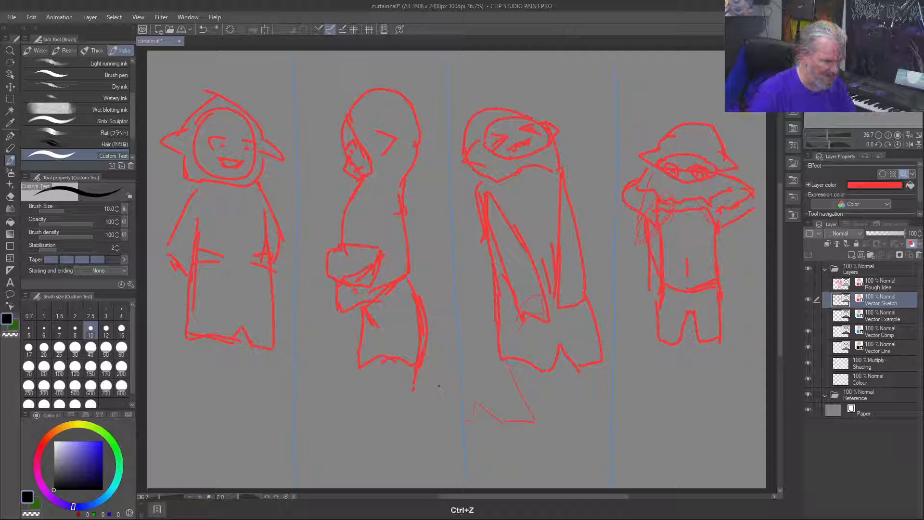
{"action": "key", "text": "ctrl+z"}
{"action": "key", "text": "ctrl+z"}
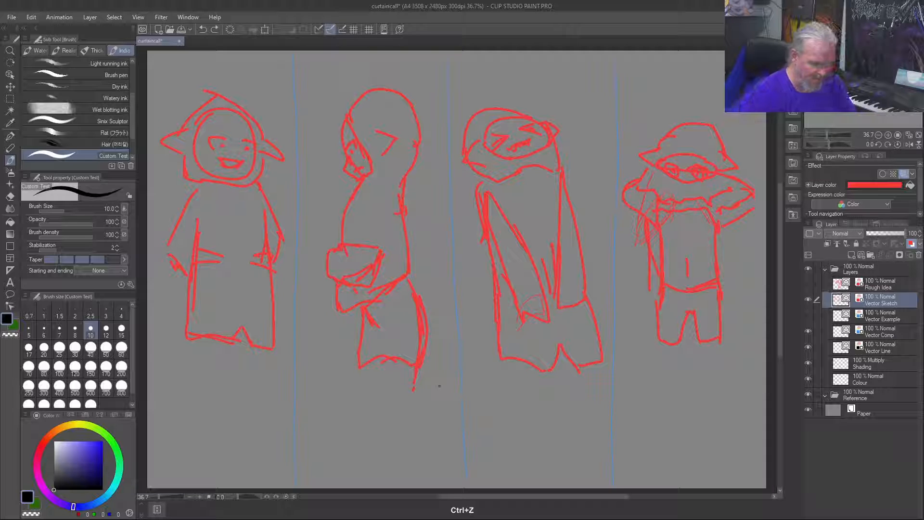
Step: Move the Vector Example layer above Vector Sketch, keeping the figure sketch shown
{"action": "left_click", "coordinate": [808, 300]}
{"action": "left_click", "coordinate": [807, 331]}
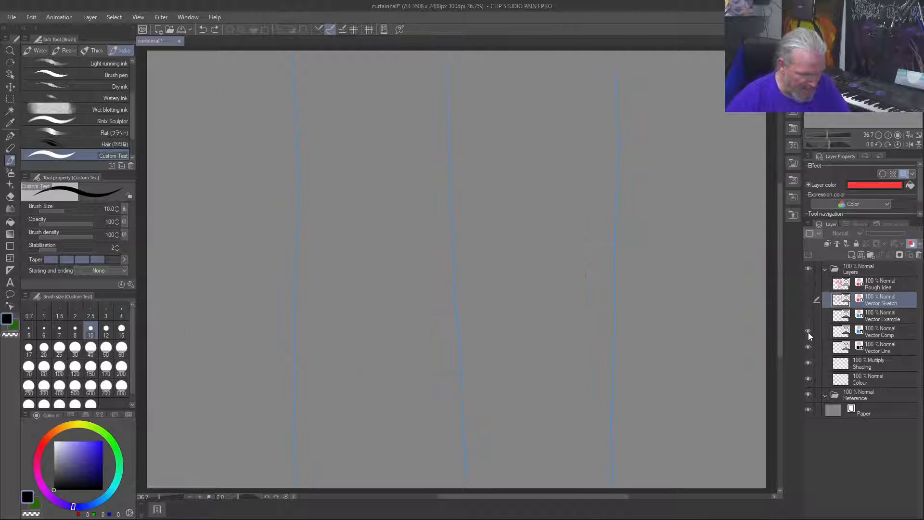
{"action": "left_click_drag", "start_coordinate": [868, 320], "coordinate": [876, 298]}
{"action": "left_click", "coordinate": [808, 315]}
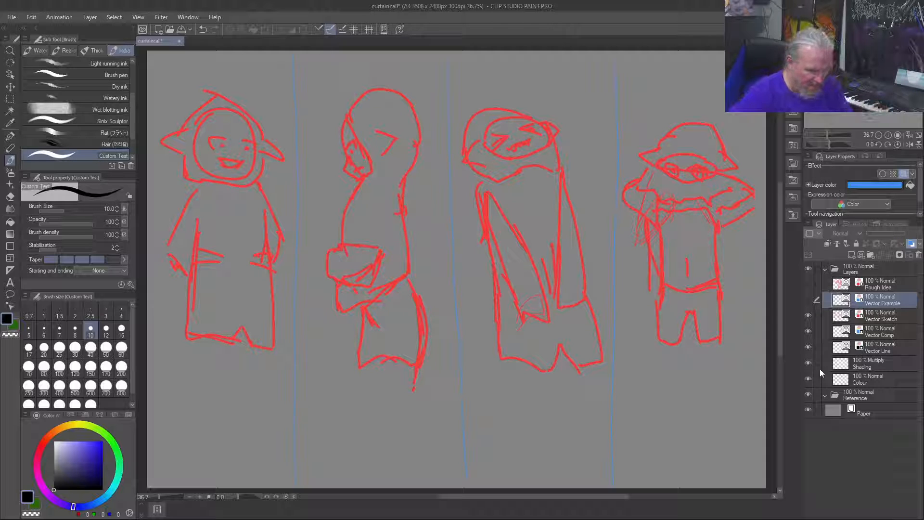
Step: Group the Vector Sketch and Vector Comp layers into a new folder and hide that folder
{"action": "left_click", "coordinate": [884, 321]}
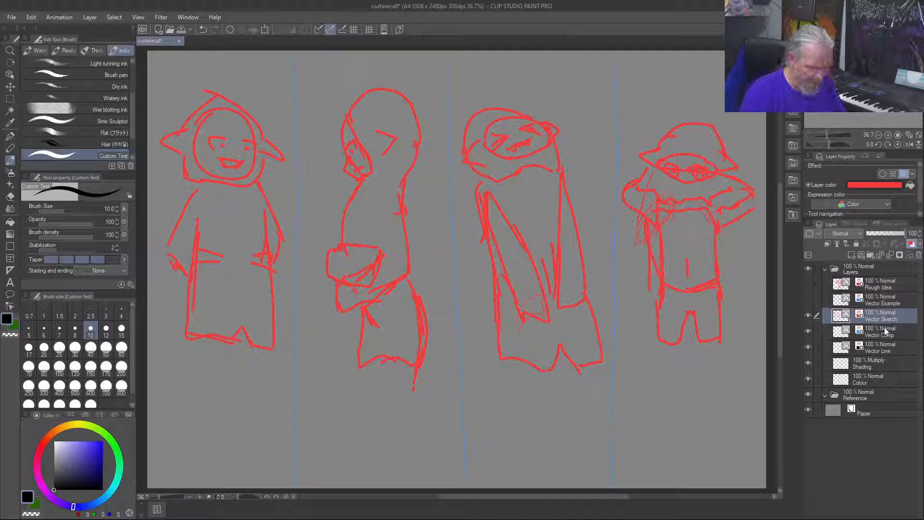
{"action": "right_click", "coordinate": [885, 325]}
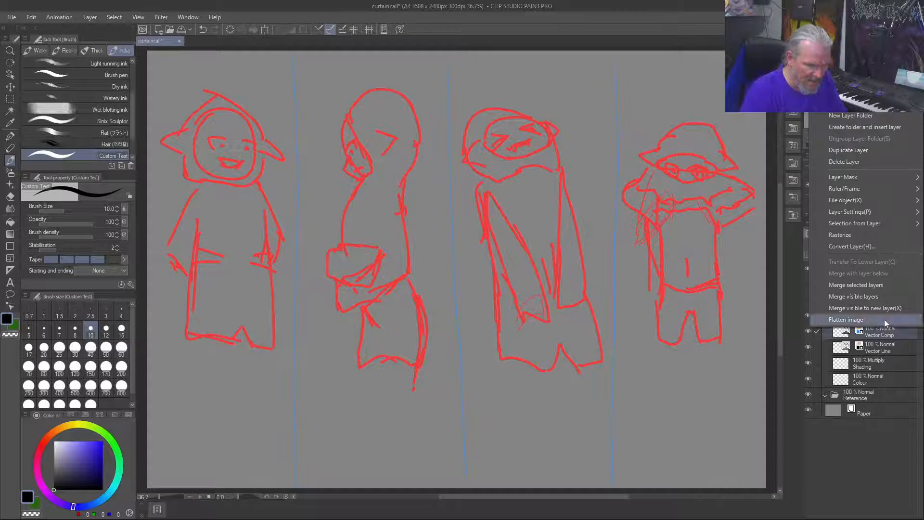
{"action": "left_click", "coordinate": [858, 127]}
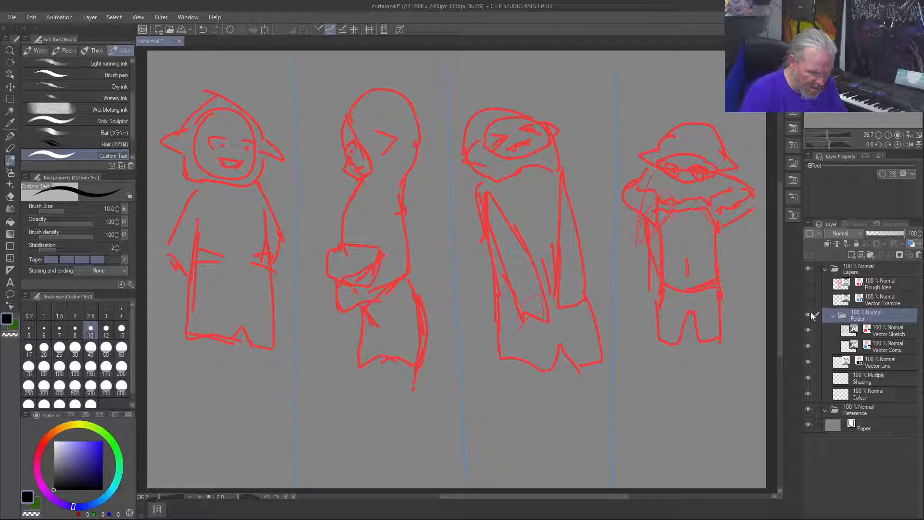
{"action": "left_click", "coordinate": [806, 315]}
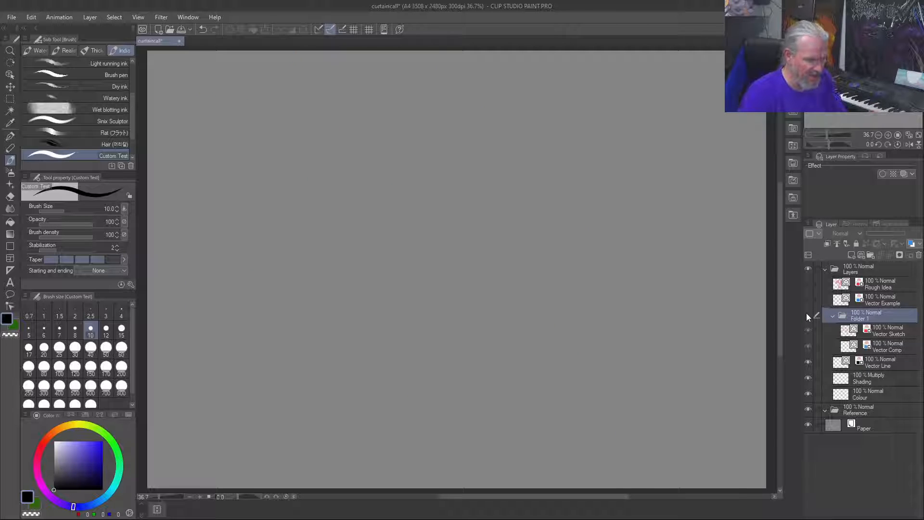
Step: Group the Rough Idea and Vector Example layers into a new folder and name it Rough Sketch
{"action": "left_click", "coordinate": [884, 365]}
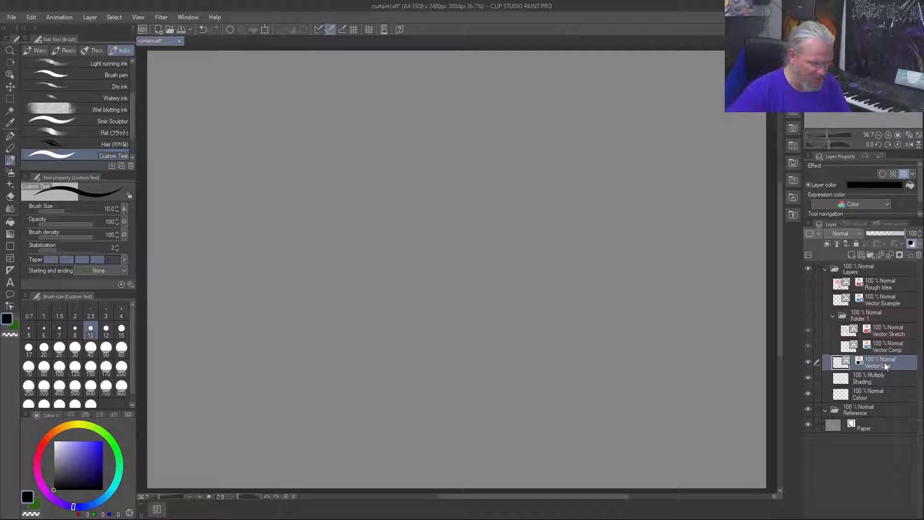
{"action": "left_click", "coordinate": [872, 287]}
{"action": "right_click", "coordinate": [880, 300]}
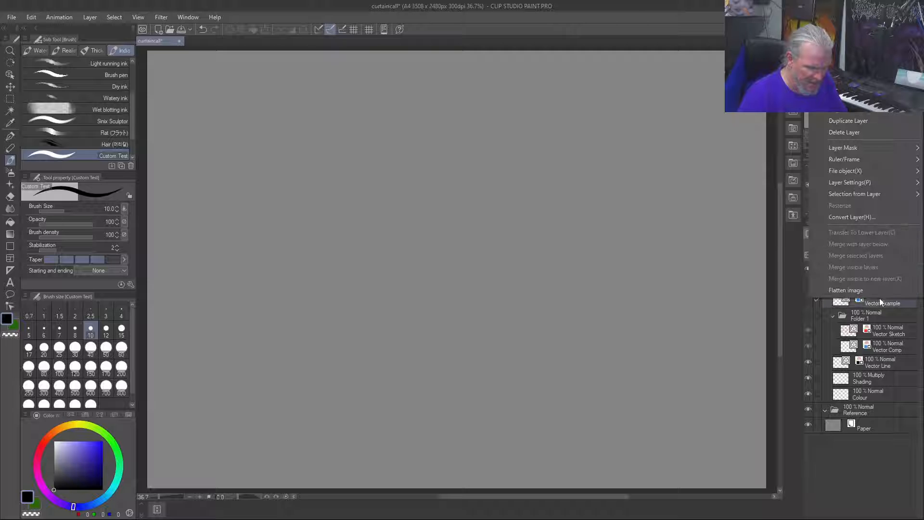
{"action": "left_click", "coordinate": [859, 98]}
{"action": "double_click", "coordinate": [860, 285]}
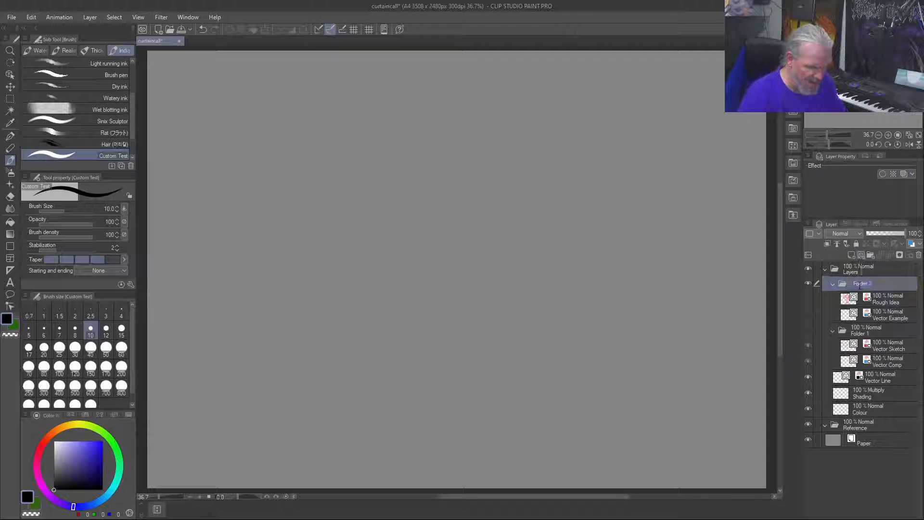
{"action": "type", "text": "Rough"}
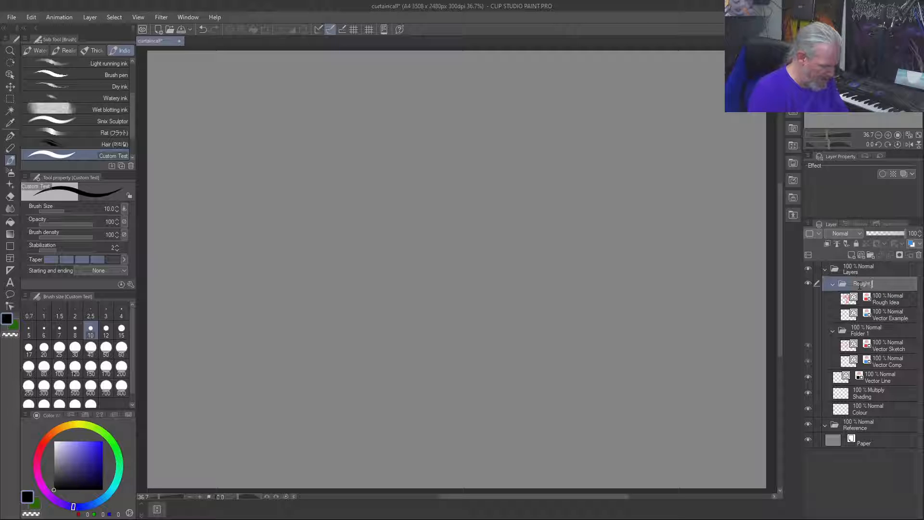
{"action": "type", "text": " Sketch"}
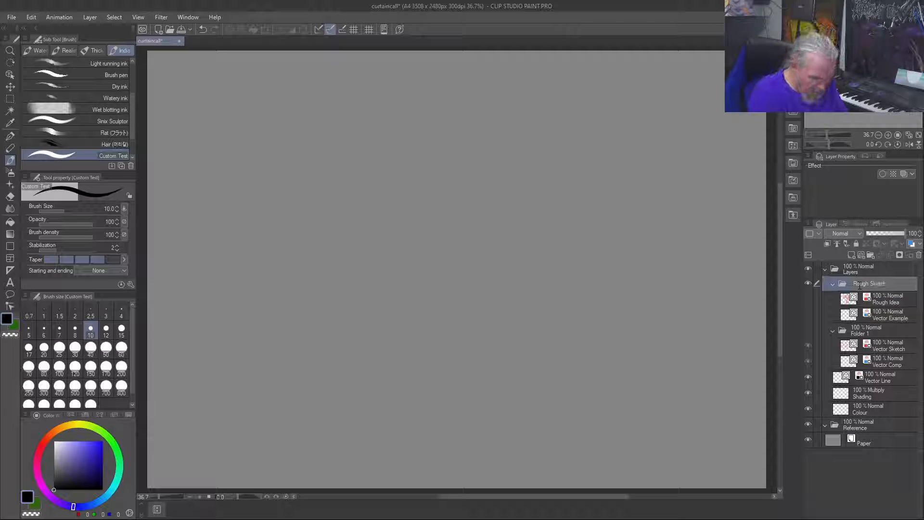
{"action": "key", "text": "Return"}
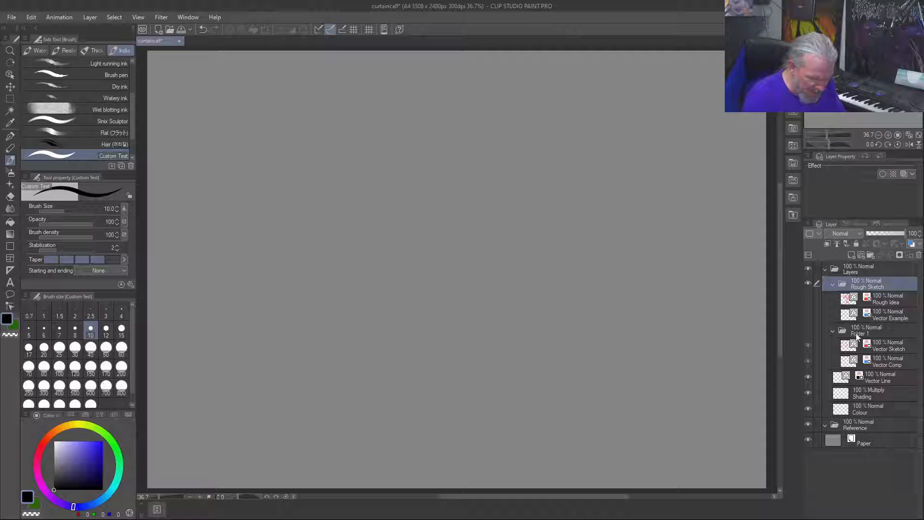
Step: Rename the folder holding the Vector Sketch and Vector Comp layers as Construction
{"action": "double_click", "coordinate": [856, 331]}
{"action": "type", "text": "Cons"}
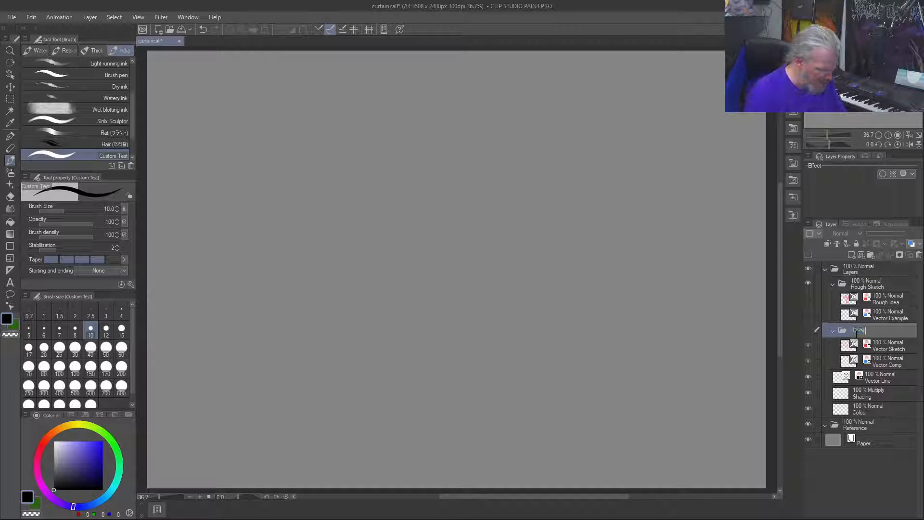
{"action": "type", "text": "truction"}
{"action": "key", "text": "Return"}
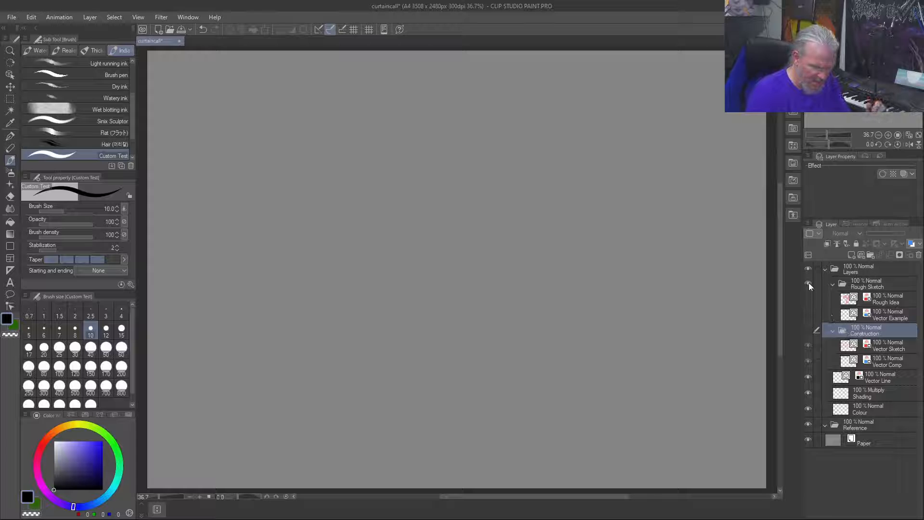
Step: Turn on the layers inside the Rough Sketch folder and hide the folder as a whole
{"action": "left_click", "coordinate": [808, 298]}
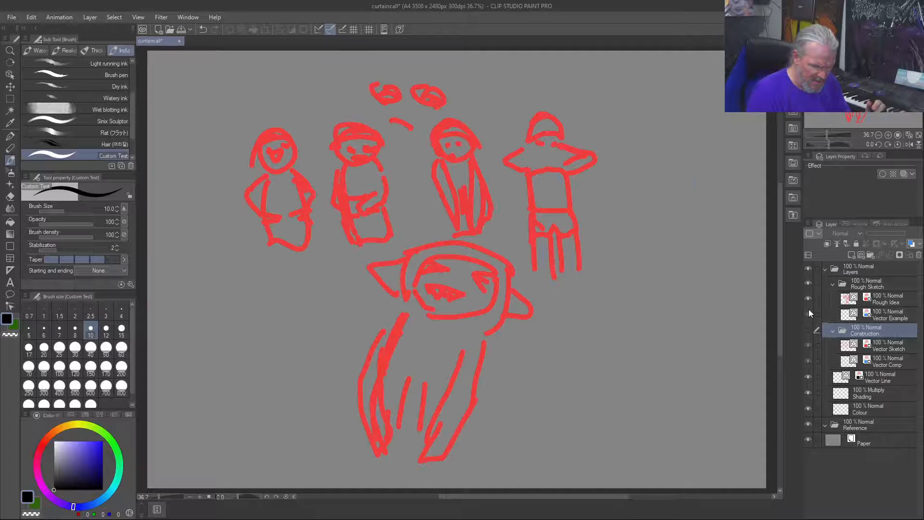
{"action": "left_click", "coordinate": [808, 284]}
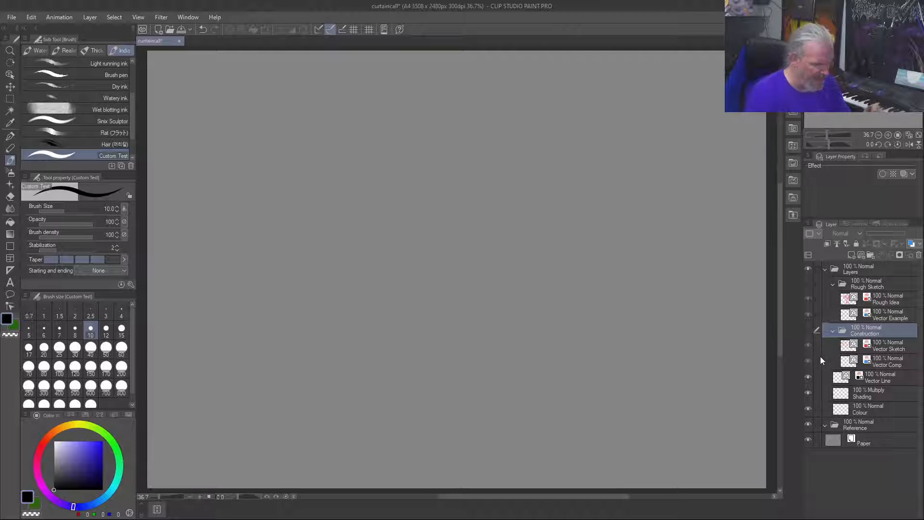
Step: On the Vector Line layer, draw a face circle near the canvas's upper middle and a hood opening around it
{"action": "left_click", "coordinate": [876, 380]}
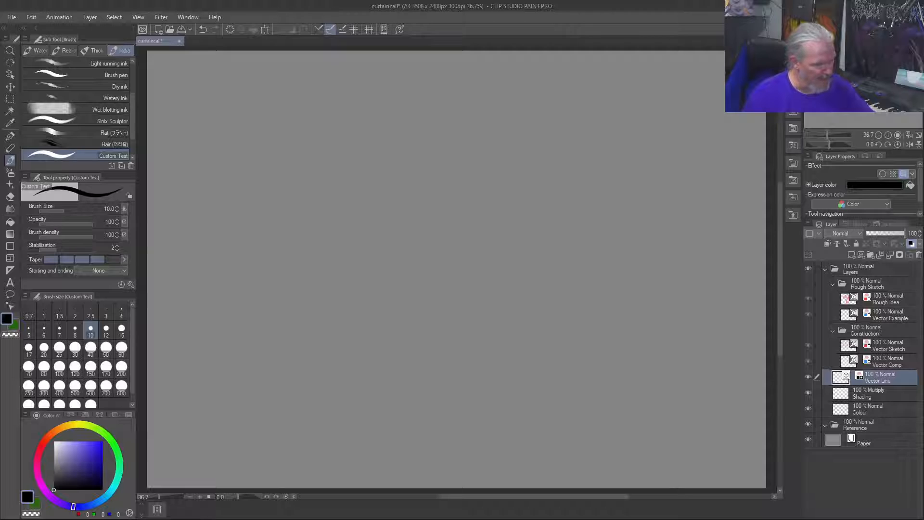
{"action": "mouse_move", "coordinate": [494, 212]}
{"action": "left_mouse_down"}
{"action": "mouse_move", "coordinate": [513, 155]}
{"action": "mouse_move", "coordinate": [491, 126]}
{"action": "mouse_move", "coordinate": [462, 119]}
{"action": "mouse_move", "coordinate": [441, 128]}
{"action": "mouse_move", "coordinate": [427, 152]}
{"action": "mouse_move", "coordinate": [440, 203]}
{"action": "mouse_move", "coordinate": [465, 214]}
{"action": "mouse_move", "coordinate": [497, 213]}
{"action": "mouse_move", "coordinate": [521, 185]}
{"action": "mouse_move", "coordinate": [525, 139]}
{"action": "mouse_move", "coordinate": [508, 114]}
{"action": "mouse_move", "coordinate": [450, 102]}
{"action": "mouse_move", "coordinate": [428, 120]}
{"action": "mouse_move", "coordinate": [418, 171]}
{"action": "mouse_move", "coordinate": [443, 213]}
{"action": "left_mouse_up"}
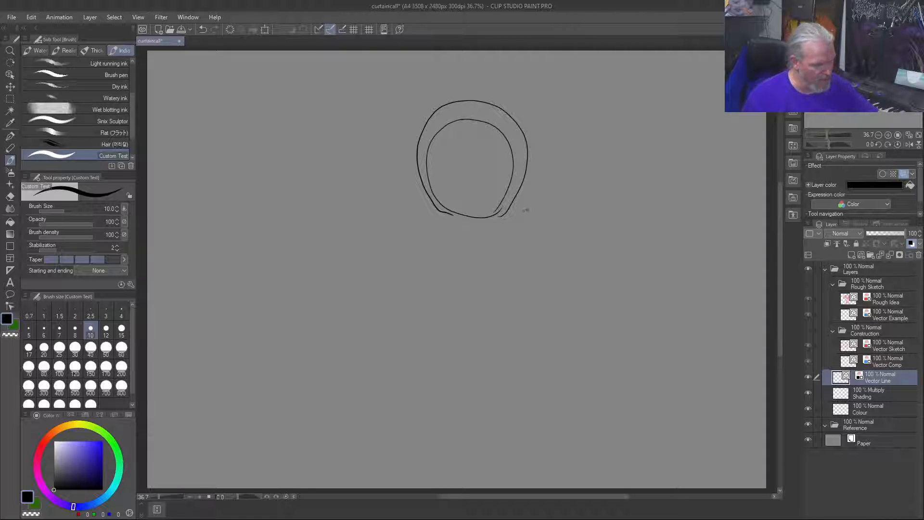
{"action": "mouse_move", "coordinate": [537, 144]}
{"action": "left_mouse_down"}
{"action": "mouse_move", "coordinate": [551, 171]}
{"action": "mouse_move", "coordinate": [529, 209]}
{"action": "mouse_move", "coordinate": [509, 221]}
{"action": "mouse_move", "coordinate": [448, 218]}
{"action": "mouse_move", "coordinate": [468, 218]}
{"action": "mouse_move", "coordinate": [472, 232]}
{"action": "mouse_move", "coordinate": [424, 232]}
{"action": "mouse_move", "coordinate": [467, 230]}
{"action": "left_mouse_up"}
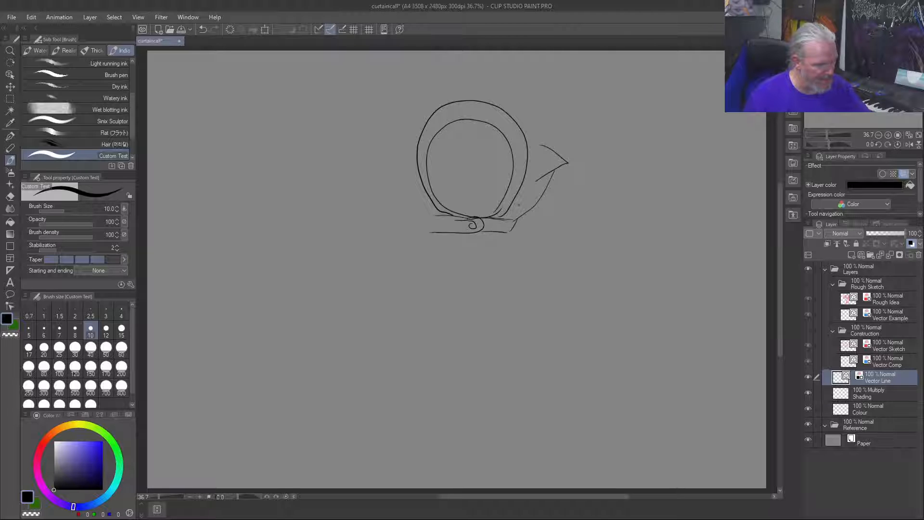
{"action": "mouse_move", "coordinate": [554, 144]}
{"action": "left_mouse_down"}
{"action": "mouse_move", "coordinate": [524, 87]}
{"action": "mouse_move", "coordinate": [453, 67]}
{"action": "mouse_move", "coordinate": [403, 94]}
{"action": "mouse_move", "coordinate": [370, 161]}
{"action": "mouse_move", "coordinate": [399, 185]}
{"action": "mouse_move", "coordinate": [398, 212]}
{"action": "left_mouse_up"}
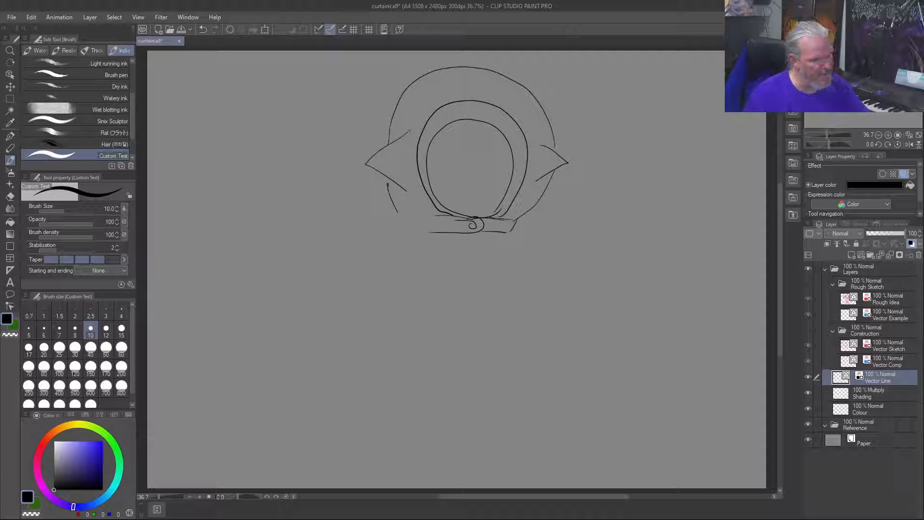
{"action": "key", "text": "ctrl+z"}
{"action": "key", "text": "ctrl+z"}
{"action": "key", "text": "ctrl+z"}
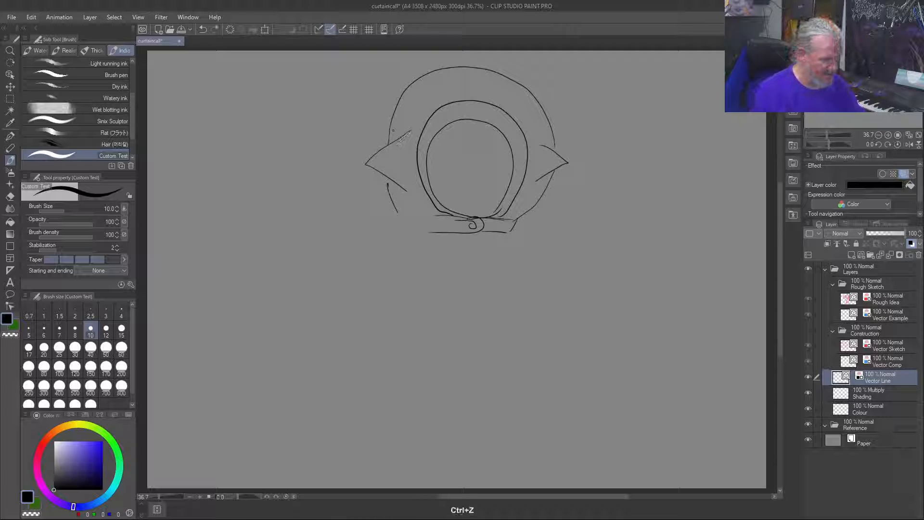
{"action": "key", "text": "ctrl+z"}
{"action": "key", "text": "ctrl+z"}
{"action": "key", "text": "ctrl+z"}
{"action": "key", "text": "ctrl+z"}
{"action": "key", "text": "ctrl+z"}
{"action": "key", "text": "ctrl+z"}
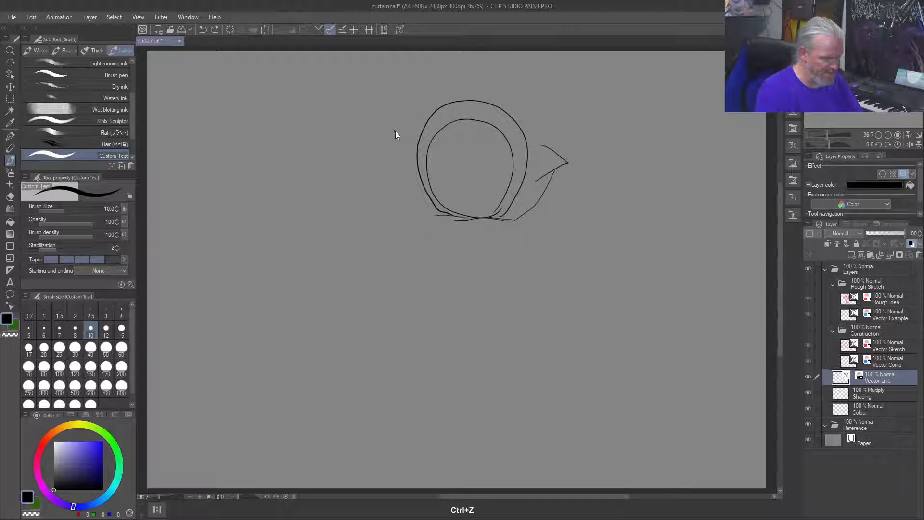
{"action": "key", "text": "ctrl+z"}
{"action": "key", "text": "ctrl+z"}
{"action": "key", "text": "ctrl+z"}
{"action": "key", "text": "ctrl+z"}
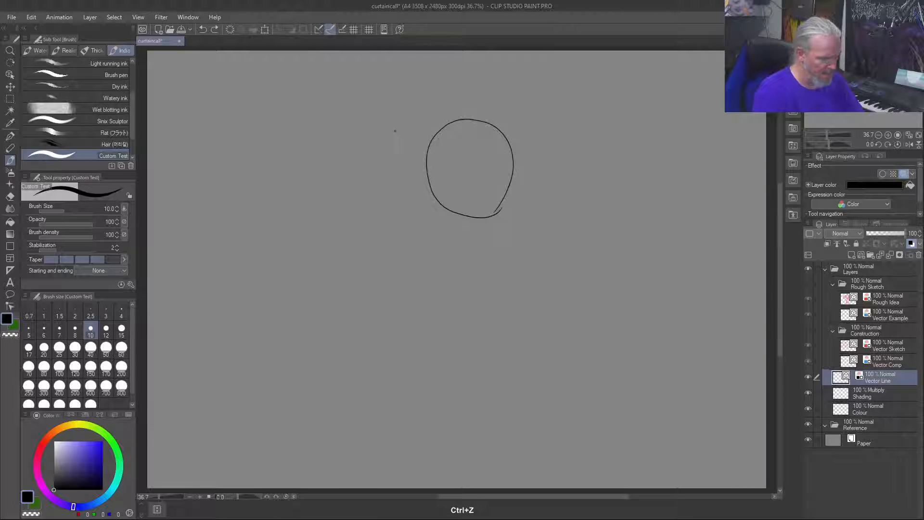
{"action": "key", "text": "ctrl+shift+z"}
{"action": "key", "text": "ctrl+shift+z"}
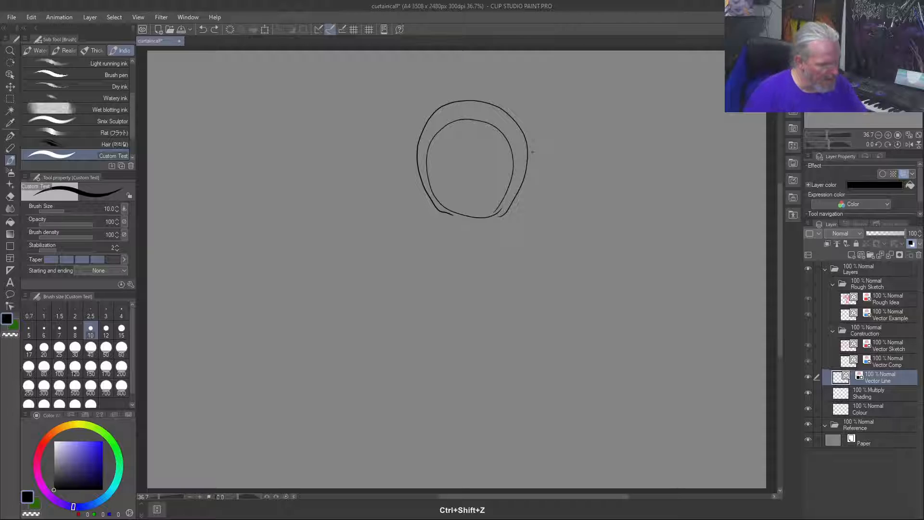
Step: Draw drooping pointed ears on both sides of the hood, a buttoned collar beneath, and the hood's rounded outer outline
{"action": "mouse_move", "coordinate": [541, 140]}
{"action": "left_mouse_down"}
{"action": "mouse_move", "coordinate": [577, 186]}
{"action": "mouse_move", "coordinate": [536, 182]}
{"action": "left_mouse_up"}
{"action": "mouse_move", "coordinate": [411, 136]}
{"action": "left_mouse_down"}
{"action": "mouse_move", "coordinate": [367, 182]}
{"action": "mouse_move", "coordinate": [402, 180]}
{"action": "mouse_move", "coordinate": [424, 214]}
{"action": "mouse_move", "coordinate": [507, 224]}
{"action": "mouse_move", "coordinate": [415, 229]}
{"action": "mouse_move", "coordinate": [464, 229]}
{"action": "left_mouse_up"}
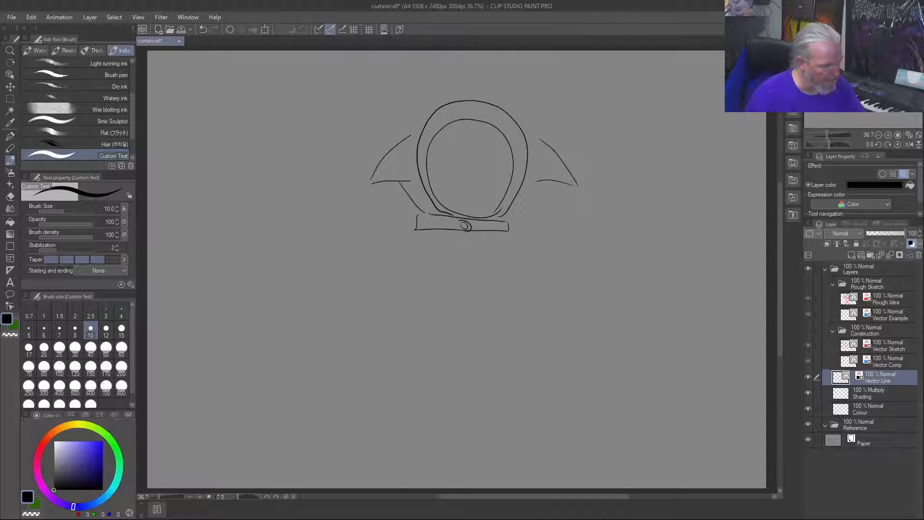
{"action": "left_click_drag", "start_coordinate": [547, 183], "coordinate": [506, 224]}
{"action": "mouse_move", "coordinate": [549, 144]}
{"action": "left_mouse_down"}
{"action": "mouse_move", "coordinate": [507, 68]}
{"action": "mouse_move", "coordinate": [426, 76]}
{"action": "mouse_move", "coordinate": [400, 133]}
{"action": "left_mouse_up"}
{"action": "left_click_drag", "start_coordinate": [412, 96], "coordinate": [399, 142]}
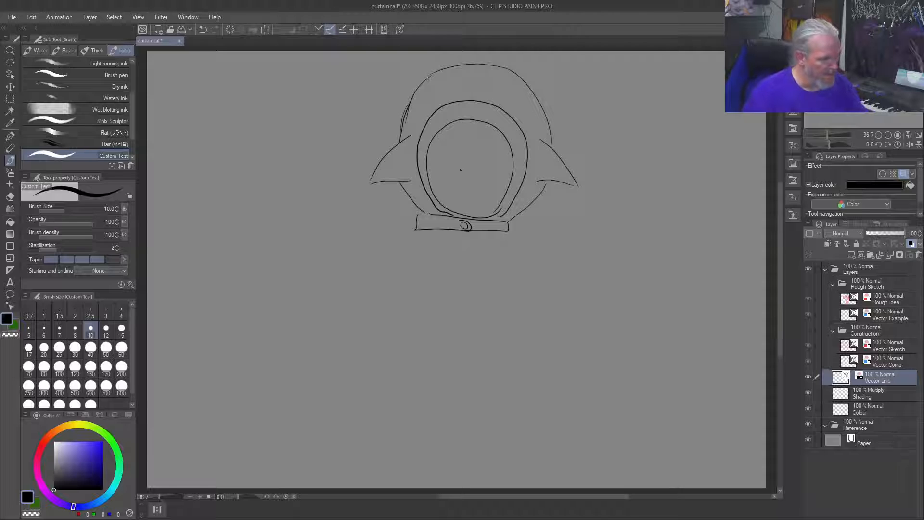
Step: Draw the face inside the hood opening with two eyes, a small nose and an open mouth with pointed teeth
{"action": "mouse_move", "coordinate": [508, 157]}
{"action": "left_mouse_down"}
{"action": "mouse_move", "coordinate": [435, 154]}
{"action": "mouse_move", "coordinate": [448, 166]}
{"action": "left_mouse_up"}
{"action": "left_click_drag", "start_coordinate": [496, 149], "coordinate": [491, 166]}
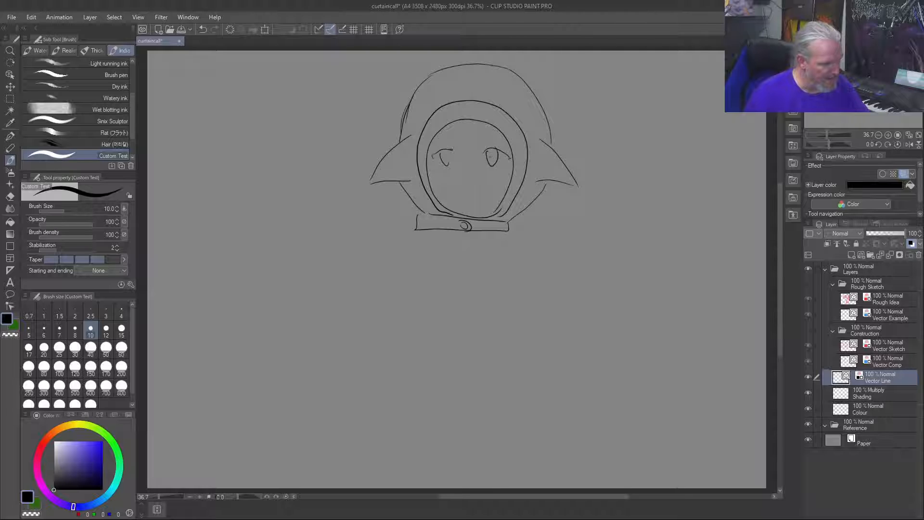
{"action": "left_click_drag", "start_coordinate": [460, 189], "coordinate": [476, 189]}
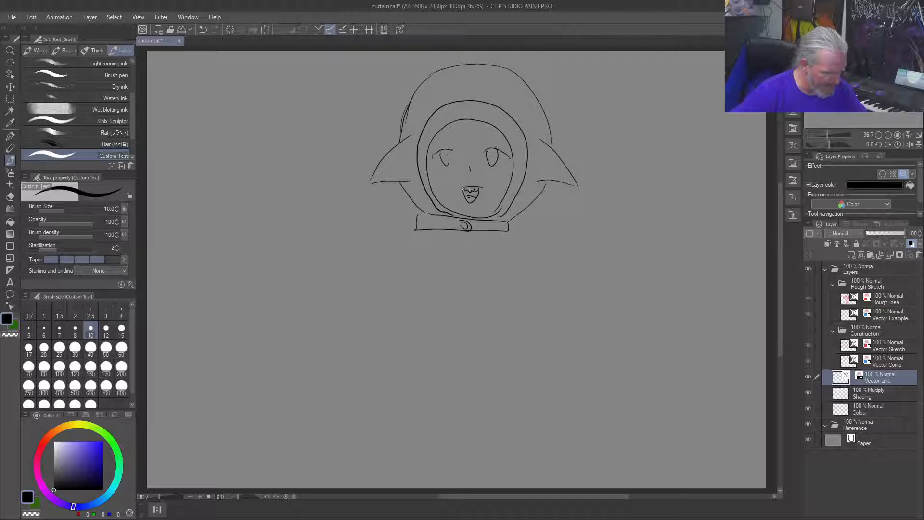
{"action": "left_click_drag", "start_coordinate": [464, 190], "coordinate": [470, 188]}
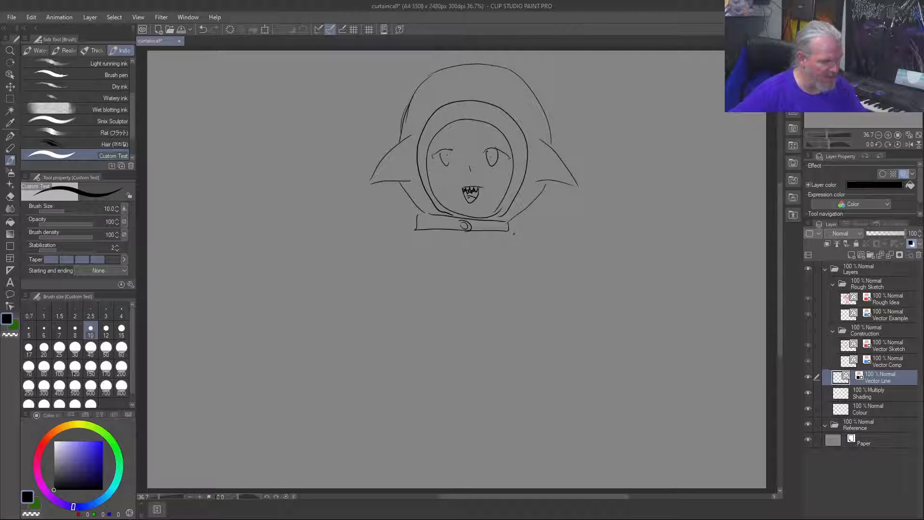
Step: Draw the long robe below the collar with a notched hem, hanging sleeves, cuffs and small hands
{"action": "mouse_move", "coordinate": [511, 229]}
{"action": "left_mouse_down"}
{"action": "mouse_move", "coordinate": [538, 374]}
{"action": "mouse_move", "coordinate": [534, 335]}
{"action": "mouse_move", "coordinate": [535, 438]}
{"action": "mouse_move", "coordinate": [494, 460]}
{"action": "mouse_move", "coordinate": [463, 461]}
{"action": "mouse_move", "coordinate": [454, 434]}
{"action": "mouse_move", "coordinate": [440, 460]}
{"action": "mouse_move", "coordinate": [384, 458]}
{"action": "mouse_move", "coordinate": [413, 231]}
{"action": "mouse_move", "coordinate": [358, 417]}
{"action": "mouse_move", "coordinate": [379, 440]}
{"action": "left_mouse_up"}
{"action": "mouse_move", "coordinate": [514, 227]}
{"action": "left_mouse_down"}
{"action": "mouse_move", "coordinate": [548, 285]}
{"action": "mouse_move", "coordinate": [566, 379]}
{"action": "left_mouse_up"}
{"action": "left_click_drag", "start_coordinate": [516, 228], "coordinate": [532, 242]}
{"action": "mouse_move", "coordinate": [563, 385]}
{"action": "left_mouse_down"}
{"action": "mouse_move", "coordinate": [534, 388]}
{"action": "mouse_move", "coordinate": [563, 401]}
{"action": "mouse_move", "coordinate": [536, 406]}
{"action": "mouse_move", "coordinate": [559, 406]}
{"action": "mouse_move", "coordinate": [539, 426]}
{"action": "left_mouse_up"}
{"action": "left_click_drag", "start_coordinate": [538, 403], "coordinate": [540, 425]}
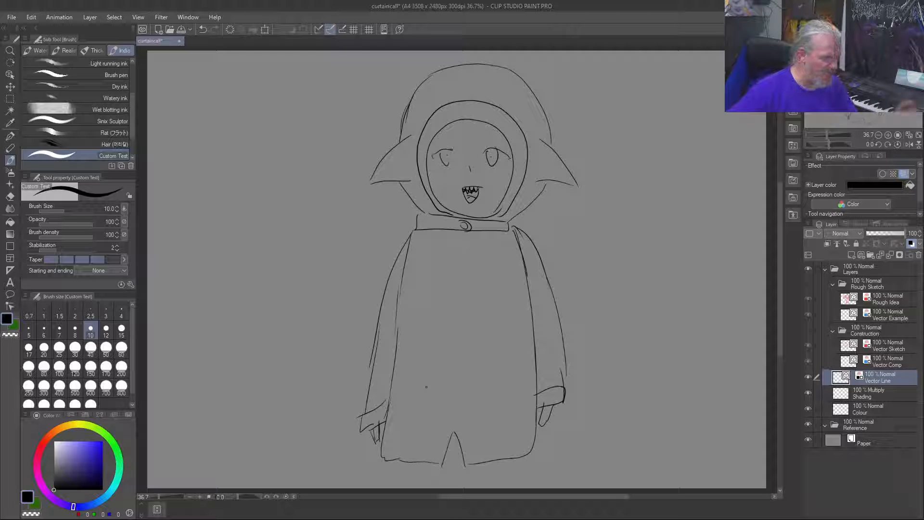
Step: Draw a wedge-shaped mouth with jagged teeth on the robe's lower half and two small pointed pockets with flaps near the hem
{"action": "left_click_drag", "start_coordinate": [531, 327], "coordinate": [453, 352]}
{"action": "left_click_drag", "start_coordinate": [513, 378], "coordinate": [455, 353]}
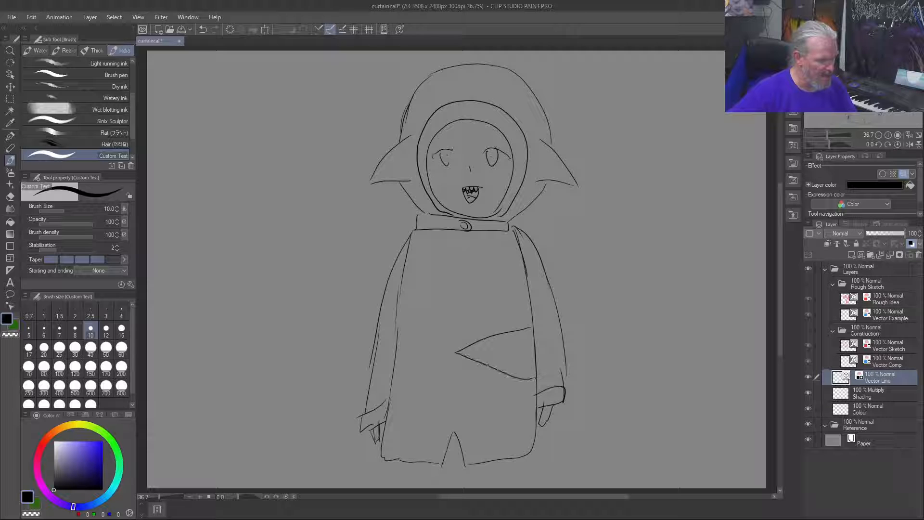
{"action": "mouse_move", "coordinate": [532, 340]}
{"action": "left_mouse_down"}
{"action": "mouse_move", "coordinate": [509, 352]}
{"action": "mouse_move", "coordinate": [497, 345]}
{"action": "mouse_move", "coordinate": [465, 357]}
{"action": "left_mouse_up"}
{"action": "mouse_move", "coordinate": [531, 392]}
{"action": "left_mouse_down"}
{"action": "mouse_move", "coordinate": [502, 388]}
{"action": "mouse_move", "coordinate": [511, 430]}
{"action": "mouse_move", "coordinate": [523, 404]}
{"action": "left_mouse_up"}
{"action": "mouse_move", "coordinate": [397, 396]}
{"action": "left_mouse_down"}
{"action": "mouse_move", "coordinate": [415, 384]}
{"action": "mouse_move", "coordinate": [420, 392]}
{"action": "left_mouse_up"}
{"action": "left_click_drag", "start_coordinate": [401, 403], "coordinate": [418, 390]}
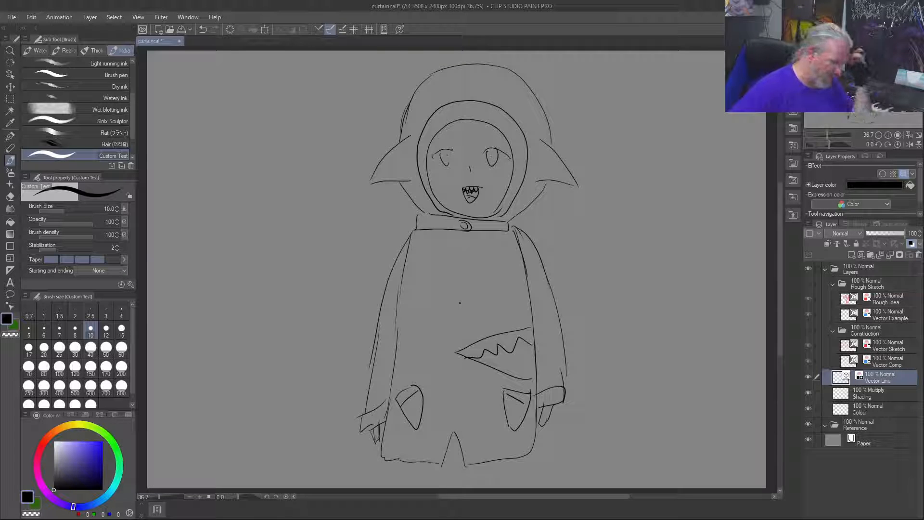
Step: Draw a straight-cut fringe with fine strand lines and long side locks framing the face inside the hood
{"action": "mouse_move", "coordinate": [449, 125]}
{"action": "left_mouse_down"}
{"action": "mouse_move", "coordinate": [463, 131]}
{"action": "mouse_move", "coordinate": [463, 143]}
{"action": "mouse_move", "coordinate": [488, 140]}
{"action": "left_mouse_up"}
{"action": "left_click_drag", "start_coordinate": [489, 142], "coordinate": [505, 148]}
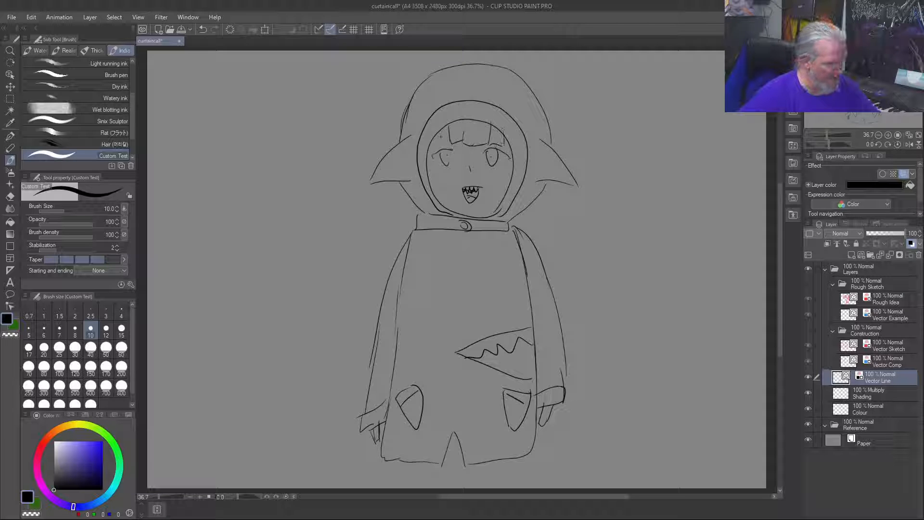
{"action": "left_click_drag", "start_coordinate": [444, 126], "coordinate": [484, 147]}
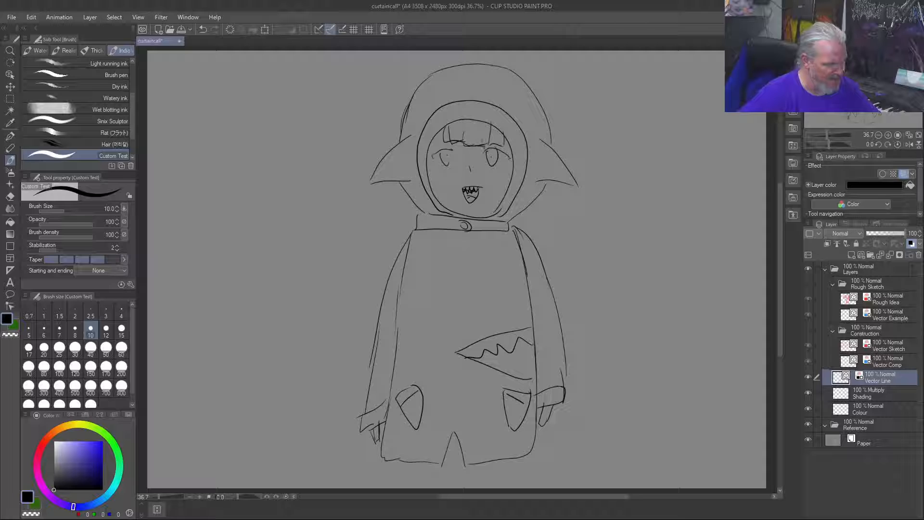
{"action": "mouse_move", "coordinate": [489, 131]}
{"action": "left_mouse_down"}
{"action": "mouse_move", "coordinate": [491, 143]}
{"action": "mouse_move", "coordinate": [449, 139]}
{"action": "mouse_move", "coordinate": [430, 180]}
{"action": "mouse_move", "coordinate": [437, 194]}
{"action": "mouse_move", "coordinate": [449, 135]}
{"action": "left_mouse_up"}
{"action": "left_click_drag", "start_coordinate": [504, 157], "coordinate": [500, 184]}
{"action": "left_click_drag", "start_coordinate": [500, 185], "coordinate": [505, 210]}
{"action": "left_click_drag", "start_coordinate": [510, 149], "coordinate": [506, 185]}
{"action": "left_click_drag", "start_coordinate": [501, 196], "coordinate": [509, 148]}
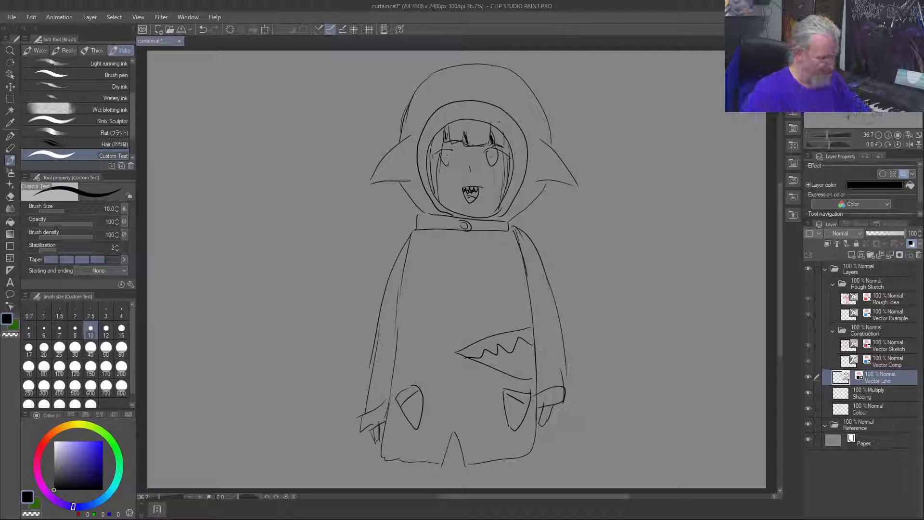
{"action": "left_click_drag", "start_coordinate": [468, 144], "coordinate": [486, 145]}
{"action": "left_click_drag", "start_coordinate": [490, 134], "coordinate": [487, 144]}
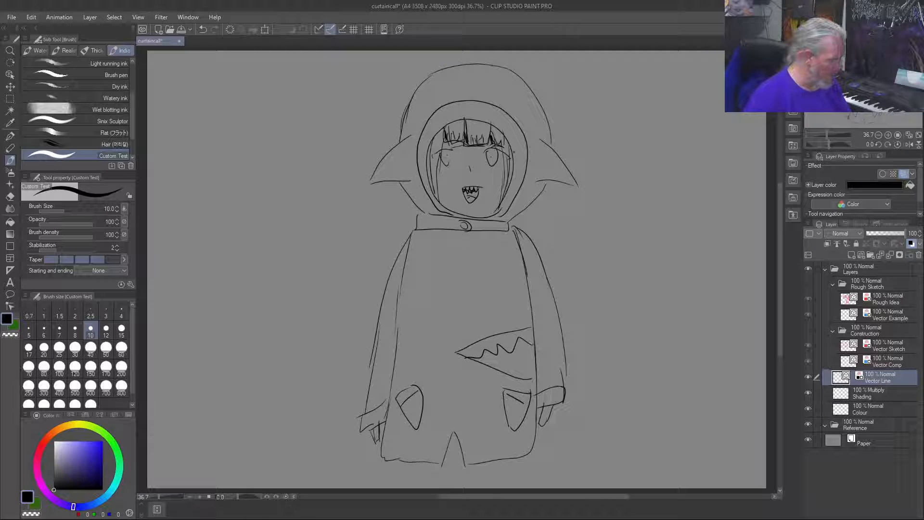
Step: On the Colour layer, paint a mid-blue swatch (RGB 41, 98, 209) across the robe's chest with the brush size at 200
{"action": "left_click", "coordinate": [79, 456]}
{"action": "left_click", "coordinate": [92, 504]}
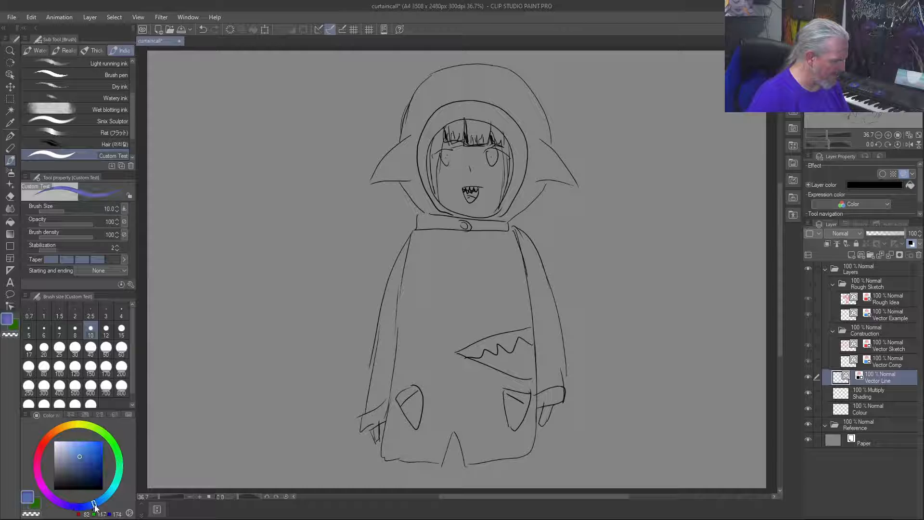
{"action": "left_click", "coordinate": [93, 449]}
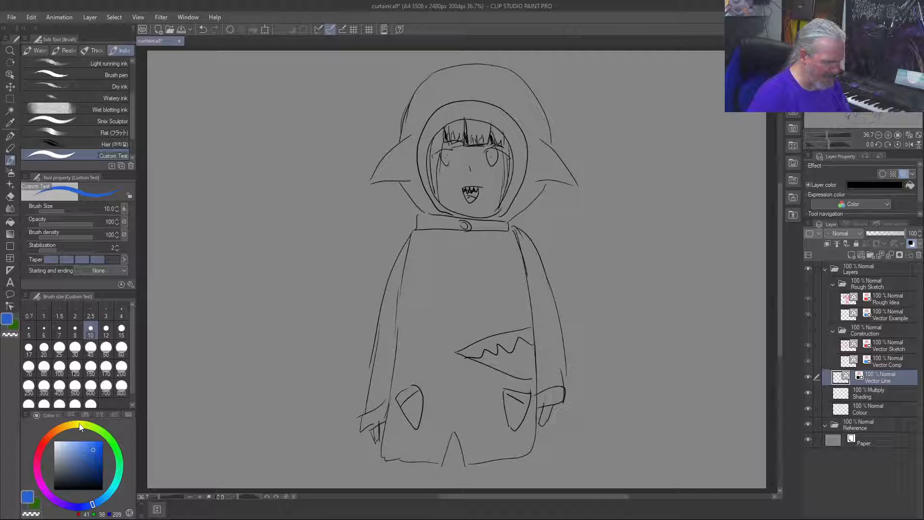
{"action": "left_click", "coordinate": [859, 407]}
{"action": "mouse_move", "coordinate": [469, 251]}
{"action": "left_mouse_down"}
{"action": "mouse_move", "coordinate": [509, 284]}
{"action": "mouse_move", "coordinate": [501, 286]}
{"action": "left_mouse_up"}
{"action": "mouse_move", "coordinate": [460, 251]}
{"action": "left_mouse_down"}
{"action": "mouse_move", "coordinate": [485, 272]}
{"action": "mouse_move", "coordinate": [487, 298]}
{"action": "mouse_move", "coordinate": [451, 257]}
{"action": "mouse_move", "coordinate": [491, 292]}
{"action": "left_mouse_up"}
{"action": "key", "text": "bracketright"}
{"action": "key", "text": "bracketright"}
{"action": "key", "text": "bracketright"}
{"action": "key", "text": "bracketright"}
{"action": "key", "text": "bracketright"}
{"action": "key", "text": "bracketright"}
{"action": "key", "text": "bracketright"}
{"action": "key", "text": "bracketright"}
{"action": "key", "text": "bracketright"}
{"action": "key", "text": "bracketright"}
{"action": "key", "text": "bracketright"}
{"action": "key", "text": "bracketright"}
{"action": "mouse_move", "coordinate": [456, 265]}
{"action": "left_mouse_down"}
{"action": "mouse_move", "coordinate": [477, 296]}
{"action": "mouse_move", "coordinate": [509, 302]}
{"action": "mouse_move", "coordinate": [462, 257]}
{"action": "mouse_move", "coordinate": [424, 266]}
{"action": "mouse_move", "coordinate": [461, 314]}
{"action": "mouse_move", "coordinate": [511, 279]}
{"action": "left_mouse_up"}
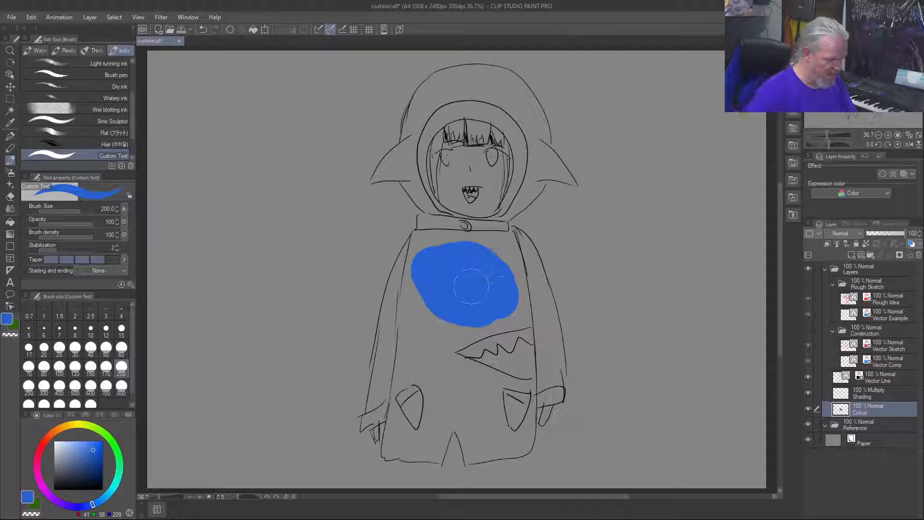
Step: Try brighter and deeper blue variations over the chest swatch, then undo the test strokes
{"action": "left_click", "coordinate": [99, 444]}
{"action": "left_click_drag", "start_coordinate": [96, 445], "coordinate": [98, 447]}
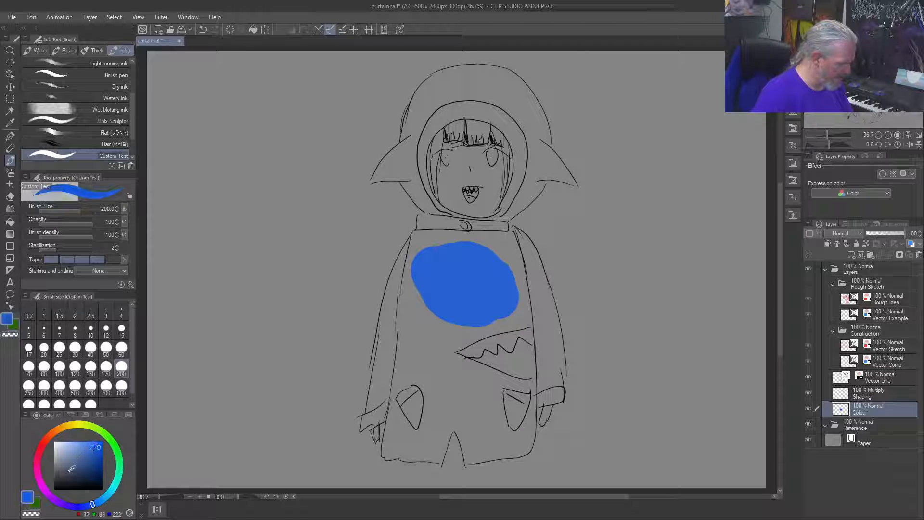
{"action": "left_click_drag", "start_coordinate": [88, 507], "coordinate": [92, 506]}
{"action": "mouse_move", "coordinate": [505, 281]}
{"action": "left_mouse_down"}
{"action": "mouse_move", "coordinate": [496, 269]}
{"action": "mouse_move", "coordinate": [446, 275]}
{"action": "left_mouse_up"}
{"action": "left_click_drag", "start_coordinate": [91, 506], "coordinate": [87, 506]}
{"action": "mouse_move", "coordinate": [476, 247]}
{"action": "left_mouse_down"}
{"action": "mouse_move", "coordinate": [512, 286]}
{"action": "mouse_move", "coordinate": [452, 257]}
{"action": "mouse_move", "coordinate": [445, 260]}
{"action": "mouse_move", "coordinate": [453, 303]}
{"action": "left_mouse_up"}
{"action": "left_click_drag", "start_coordinate": [91, 506], "coordinate": [94, 505]}
{"action": "left_click", "coordinate": [100, 456]}
{"action": "left_click", "coordinate": [102, 455]}
{"action": "mouse_move", "coordinate": [500, 248]}
{"action": "left_mouse_down"}
{"action": "mouse_move", "coordinate": [510, 269]}
{"action": "mouse_move", "coordinate": [464, 258]}
{"action": "left_mouse_up"}
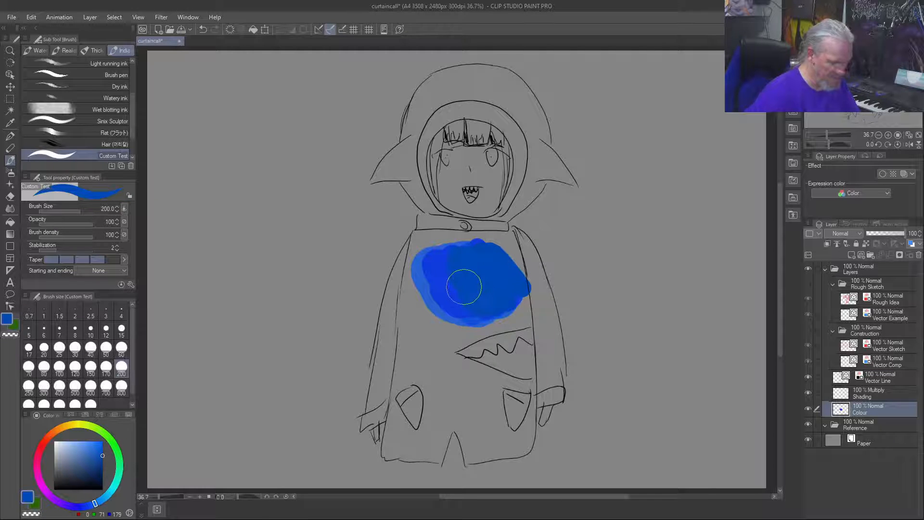
{"action": "key", "text": "ctrl+z"}
{"action": "key", "text": "ctrl+z"}
{"action": "key", "text": "ctrl+z"}
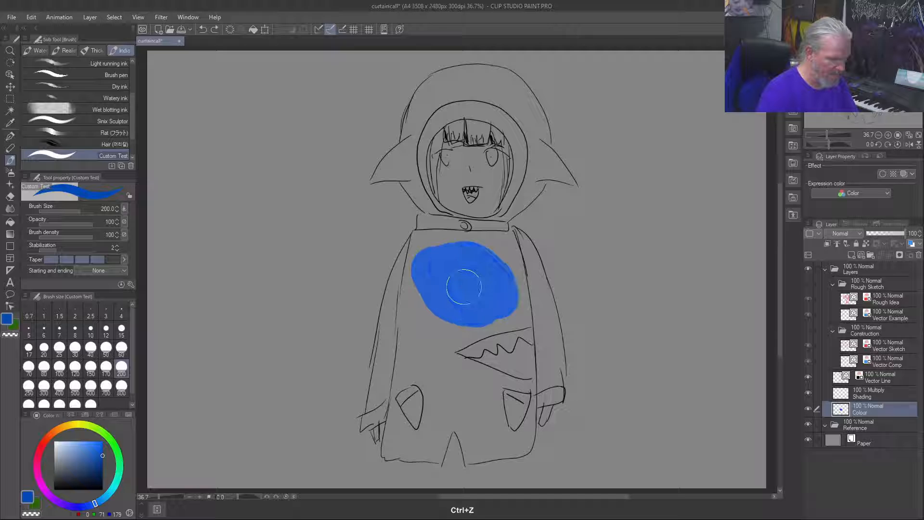
{"action": "key", "text": "ctrl+z"}
Step: Paint a deep blue swatch (about RGB 0, 69, 151) on the robe's chest
{"action": "mouse_move", "coordinate": [466, 264]}
{"action": "left_mouse_down"}
{"action": "mouse_move", "coordinate": [483, 288]}
{"action": "mouse_move", "coordinate": [493, 284]}
{"action": "mouse_move", "coordinate": [459, 256]}
{"action": "mouse_move", "coordinate": [447, 268]}
{"action": "mouse_move", "coordinate": [464, 306]}
{"action": "mouse_move", "coordinate": [495, 297]}
{"action": "mouse_move", "coordinate": [452, 258]}
{"action": "mouse_move", "coordinate": [439, 285]}
{"action": "mouse_move", "coordinate": [479, 306]}
{"action": "left_mouse_up"}
{"action": "left_click", "coordinate": [103, 460]}
{"action": "mouse_move", "coordinate": [480, 262]}
{"action": "left_mouse_down"}
{"action": "mouse_move", "coordinate": [458, 266]}
{"action": "mouse_move", "coordinate": [478, 307]}
{"action": "mouse_move", "coordinate": [478, 272]}
{"action": "mouse_move", "coordinate": [460, 304]}
{"action": "left_mouse_up"}
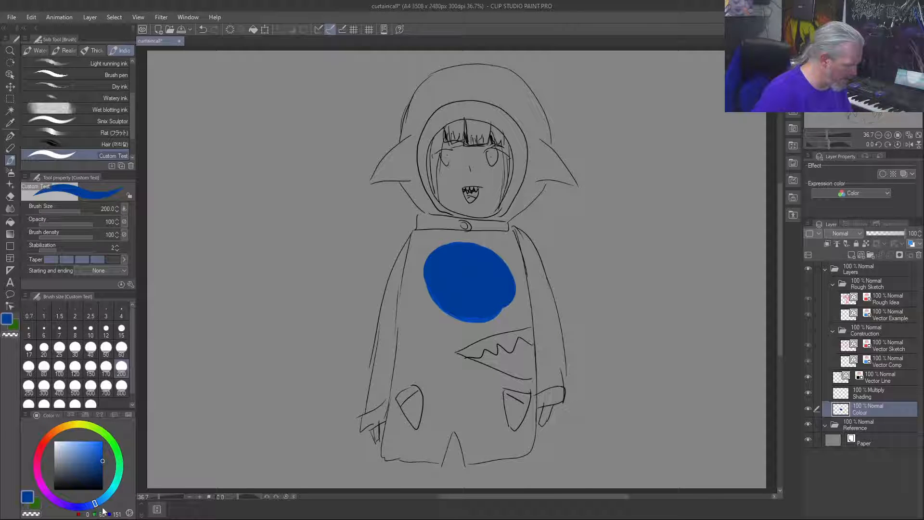
{"action": "left_click_drag", "start_coordinate": [95, 504], "coordinate": [98, 504]}
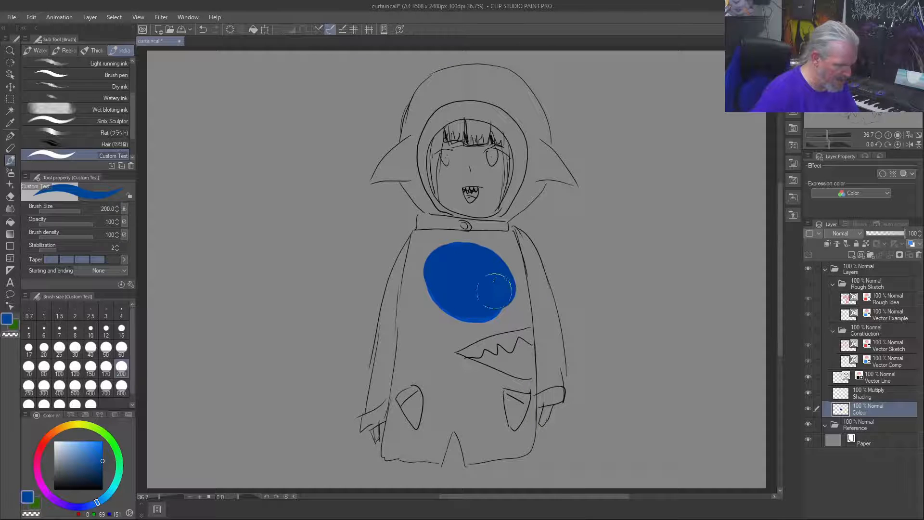
{"action": "mouse_move", "coordinate": [494, 290]}
{"action": "left_mouse_down"}
{"action": "mouse_move", "coordinate": [461, 256]}
{"action": "mouse_move", "coordinate": [453, 285]}
{"action": "mouse_move", "coordinate": [488, 295]}
{"action": "mouse_move", "coordinate": [447, 265]}
{"action": "mouse_move", "coordinate": [480, 311]}
{"action": "mouse_move", "coordinate": [466, 256]}
{"action": "mouse_move", "coordinate": [444, 298]}
{"action": "mouse_move", "coordinate": [491, 275]}
{"action": "mouse_move", "coordinate": [432, 283]}
{"action": "mouse_move", "coordinate": [494, 299]}
{"action": "mouse_move", "coordinate": [455, 256]}
{"action": "mouse_move", "coordinate": [482, 301]}
{"action": "left_mouse_up"}
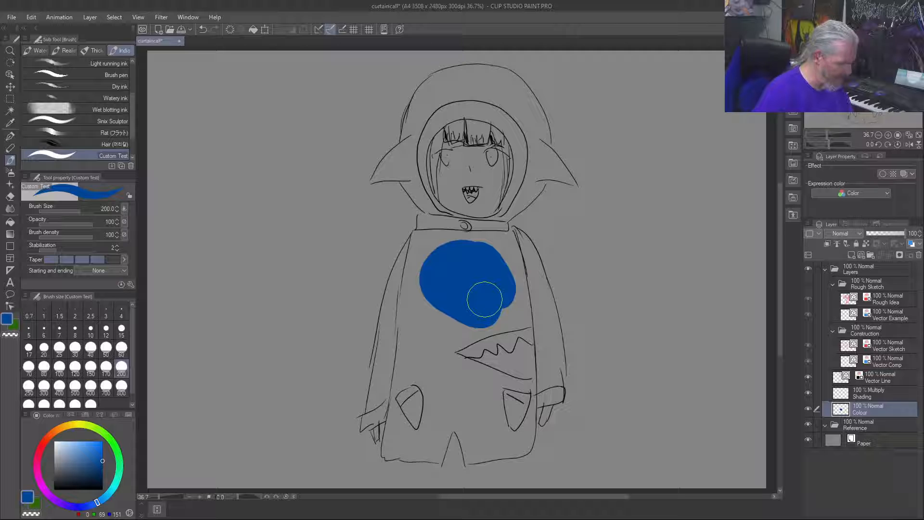
Step: Add a dark red spot inside the robe's wedge-shaped mouth and paint its upper teeth white at brush size 40
{"action": "left_click", "coordinate": [42, 443]}
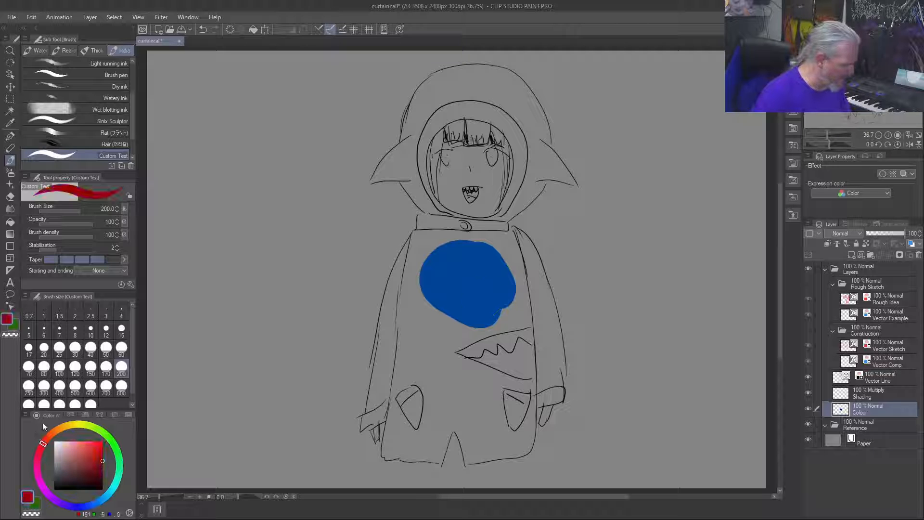
{"action": "left_click_drag", "start_coordinate": [520, 356], "coordinate": [524, 360]}
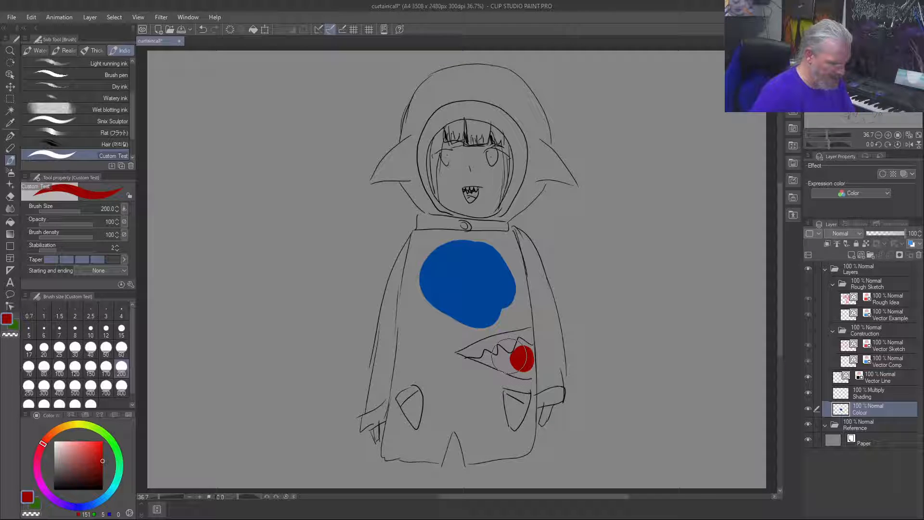
{"action": "left_click", "coordinate": [91, 348]}
{"action": "left_click", "coordinate": [54, 441]}
{"action": "left_click_drag", "start_coordinate": [528, 333], "coordinate": [476, 350]}
Step: Mark the sleeve cuffs, pocket flaps, collar band and hood rim in white
{"action": "mouse_move", "coordinate": [374, 419]}
{"action": "left_mouse_down"}
{"action": "mouse_move", "coordinate": [371, 399]}
{"action": "mouse_move", "coordinate": [402, 397]}
{"action": "left_mouse_up"}
{"action": "left_click_drag", "start_coordinate": [515, 390], "coordinate": [526, 402]}
{"action": "mouse_move", "coordinate": [545, 394]}
{"action": "left_mouse_down"}
{"action": "mouse_move", "coordinate": [552, 403]}
{"action": "mouse_move", "coordinate": [558, 392]}
{"action": "mouse_move", "coordinate": [542, 405]}
{"action": "left_mouse_up"}
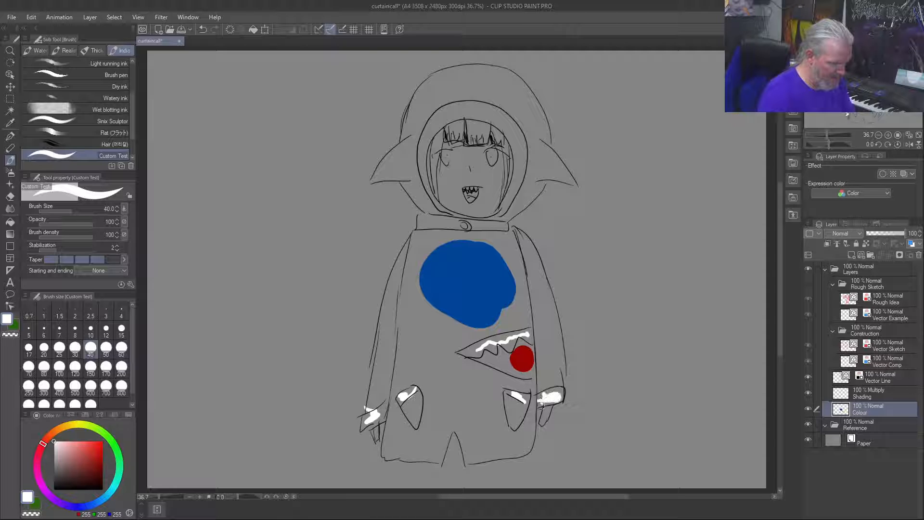
{"action": "mouse_move", "coordinate": [501, 226]}
{"action": "left_mouse_down"}
{"action": "mouse_move", "coordinate": [435, 226]}
{"action": "mouse_move", "coordinate": [453, 223]}
{"action": "left_mouse_up"}
{"action": "mouse_move", "coordinate": [432, 191]}
{"action": "left_mouse_down"}
{"action": "mouse_move", "coordinate": [419, 170]}
{"action": "mouse_move", "coordinate": [491, 110]}
{"action": "mouse_move", "coordinate": [520, 139]}
{"action": "mouse_move", "coordinate": [519, 167]}
{"action": "mouse_move", "coordinate": [491, 116]}
{"action": "left_mouse_up"}
{"action": "left_click_drag", "start_coordinate": [524, 152], "coordinate": [443, 120]}
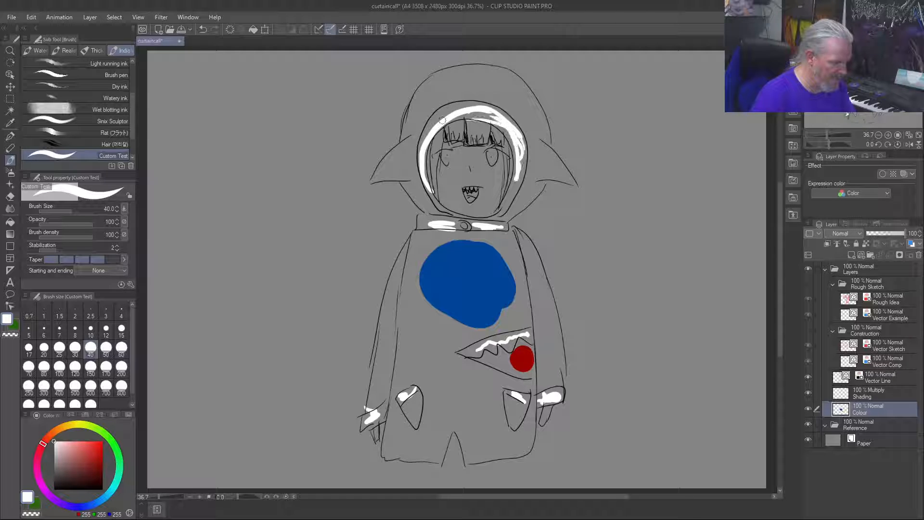
Step: Scribble the chest swatch's deep blue on the hood's crown and add two yellow eye spots above the rim
{"action": "right_click", "coordinate": [463, 260]}
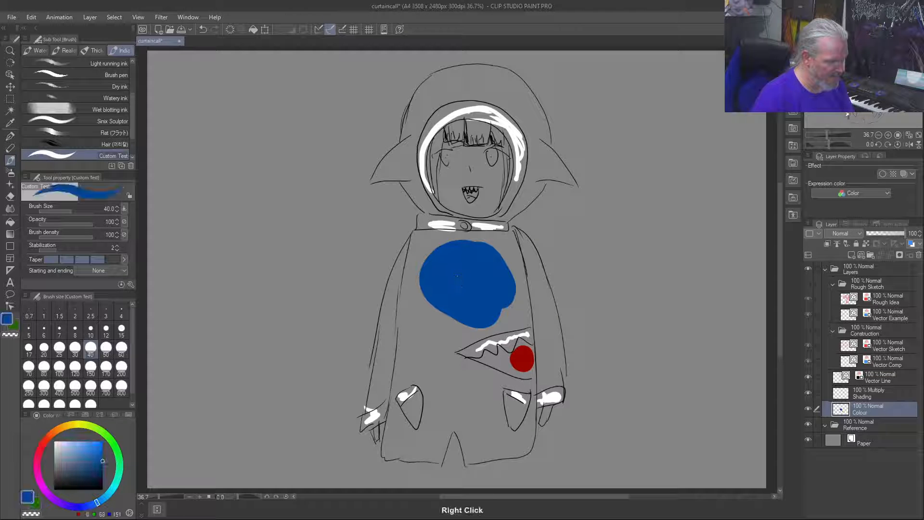
{"action": "mouse_move", "coordinate": [509, 85]}
{"action": "left_mouse_down"}
{"action": "mouse_move", "coordinate": [522, 100]}
{"action": "mouse_move", "coordinate": [485, 81]}
{"action": "mouse_move", "coordinate": [519, 96]}
{"action": "left_mouse_up"}
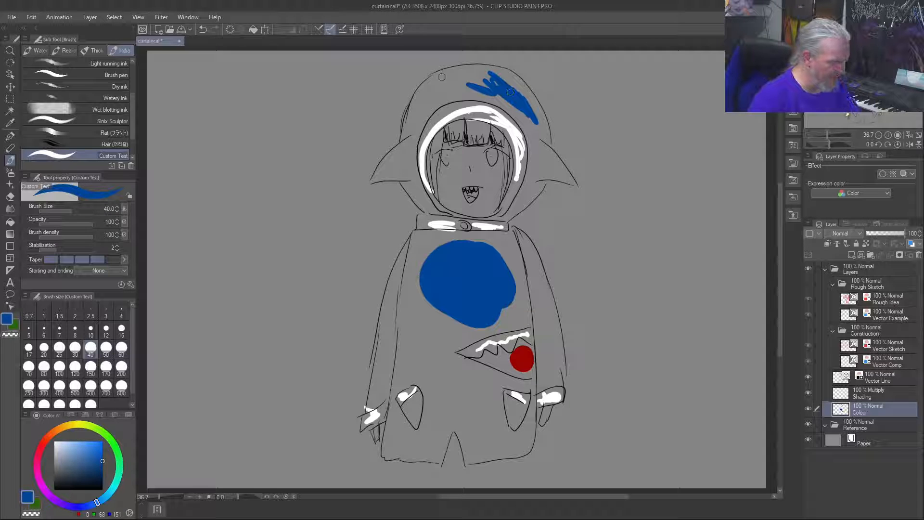
{"action": "left_click", "coordinate": [74, 425]}
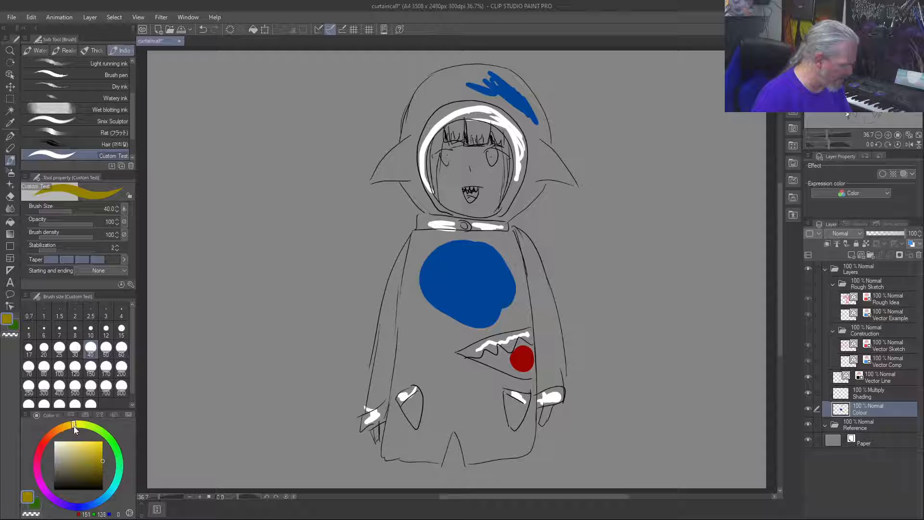
{"action": "left_click", "coordinate": [102, 448]}
{"action": "left_click", "coordinate": [100, 450]}
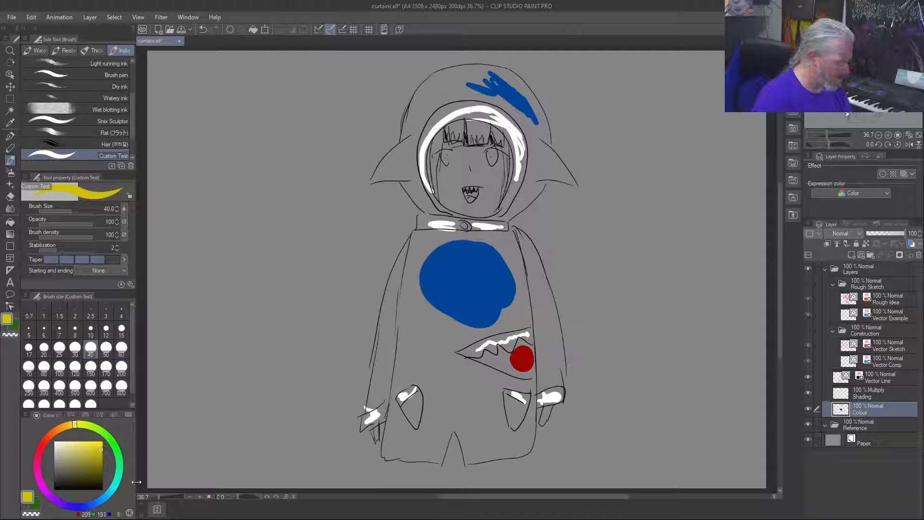
{"action": "mouse_move", "coordinate": [502, 93]}
{"action": "left_mouse_down"}
{"action": "mouse_move", "coordinate": [511, 96]}
{"action": "mouse_move", "coordinate": [505, 90]}
{"action": "left_mouse_up"}
{"action": "mouse_move", "coordinate": [448, 87]}
{"action": "left_mouse_down"}
{"action": "mouse_move", "coordinate": [456, 90]}
{"action": "mouse_move", "coordinate": [446, 94]}
{"action": "left_mouse_up"}
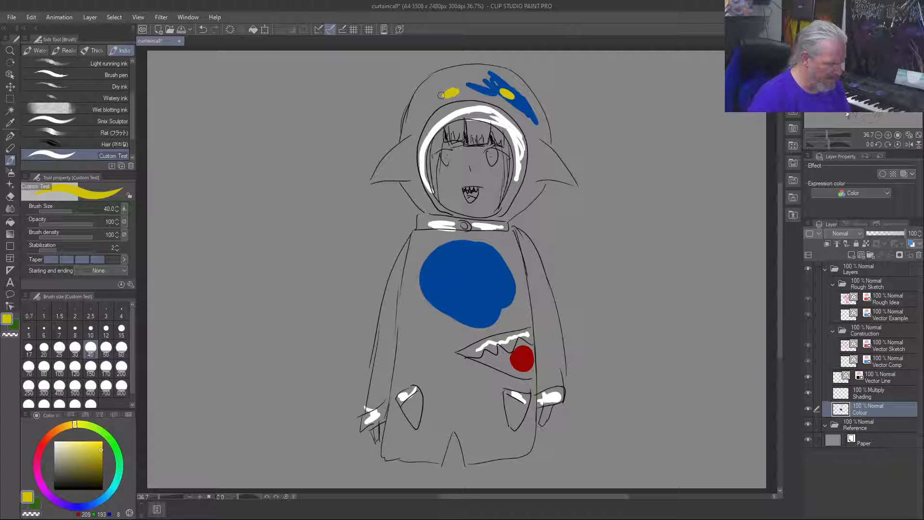
Step: Sample the deep blue from the chest swatch and mark both of the hood's ears with it
{"action": "right_click", "coordinate": [459, 286]}
{"action": "mouse_move", "coordinate": [406, 146]}
{"action": "left_mouse_down"}
{"action": "mouse_move", "coordinate": [403, 168]}
{"action": "mouse_move", "coordinate": [393, 163]}
{"action": "left_mouse_up"}
{"action": "mouse_move", "coordinate": [539, 155]}
{"action": "left_mouse_down"}
{"action": "mouse_move", "coordinate": [543, 174]}
{"action": "mouse_move", "coordinate": [549, 166]}
{"action": "mouse_move", "coordinate": [569, 179]}
{"action": "left_mouse_up"}
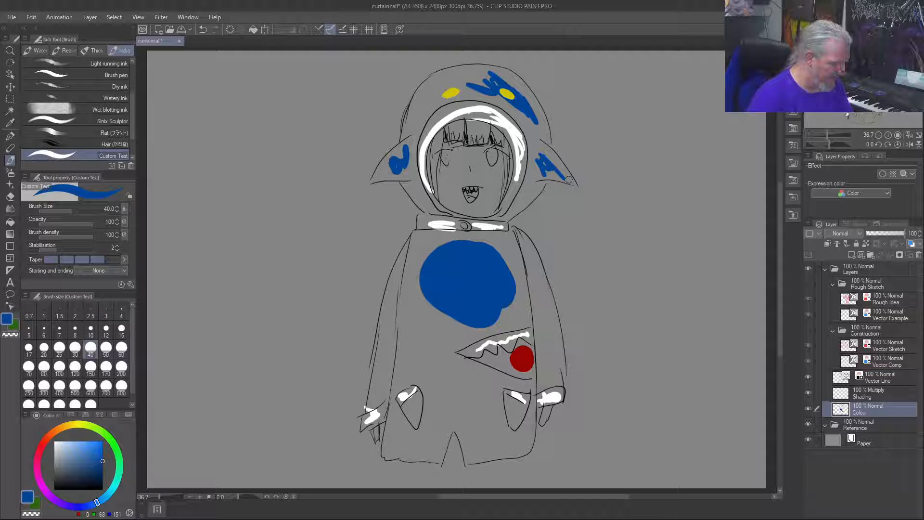
Step: Paint the fringe and side locks off-white (RGB 239, 239, 239)
{"action": "left_click_drag", "start_coordinate": [69, 452], "coordinate": [52, 443]}
{"action": "mouse_move", "coordinate": [465, 128]}
{"action": "left_mouse_down"}
{"action": "mouse_move", "coordinate": [486, 134]}
{"action": "mouse_move", "coordinate": [449, 129]}
{"action": "mouse_move", "coordinate": [499, 140]}
{"action": "left_mouse_up"}
{"action": "mouse_move", "coordinate": [506, 147]}
{"action": "left_mouse_down"}
{"action": "mouse_move", "coordinate": [509, 185]}
{"action": "mouse_move", "coordinate": [508, 169]}
{"action": "left_mouse_up"}
{"action": "left_click_drag", "start_coordinate": [438, 141], "coordinate": [435, 153]}
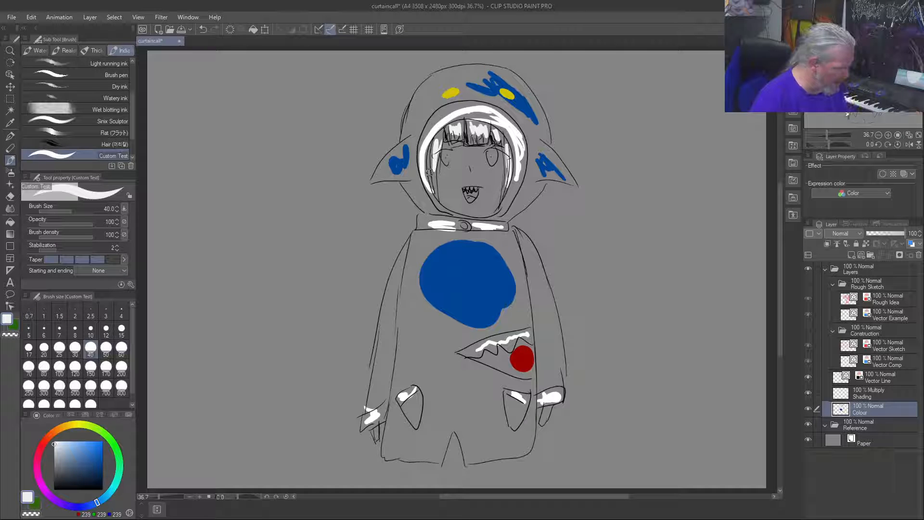
Step: Add light blue streaks (RGB 17, 132, 197) to the fringe and both side locks
{"action": "left_click", "coordinate": [103, 500]}
{"action": "left_click", "coordinate": [101, 453]}
{"action": "left_click", "coordinate": [101, 460]}
{"action": "left_click", "coordinate": [98, 452]}
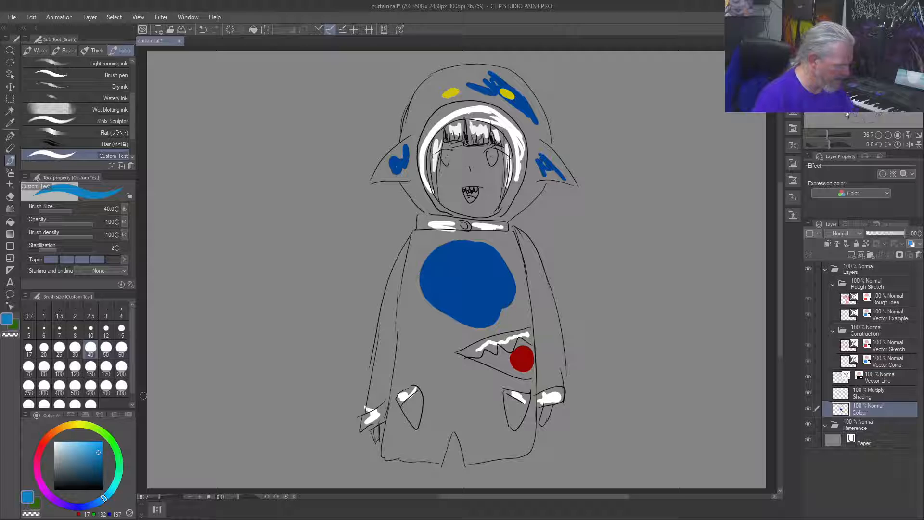
{"action": "mouse_move", "coordinate": [472, 124]}
{"action": "left_mouse_down"}
{"action": "mouse_move", "coordinate": [470, 135]}
{"action": "mouse_move", "coordinate": [496, 139]}
{"action": "mouse_move", "coordinate": [512, 162]}
{"action": "left_mouse_up"}
{"action": "left_click_drag", "start_coordinate": [436, 159], "coordinate": [434, 178]}
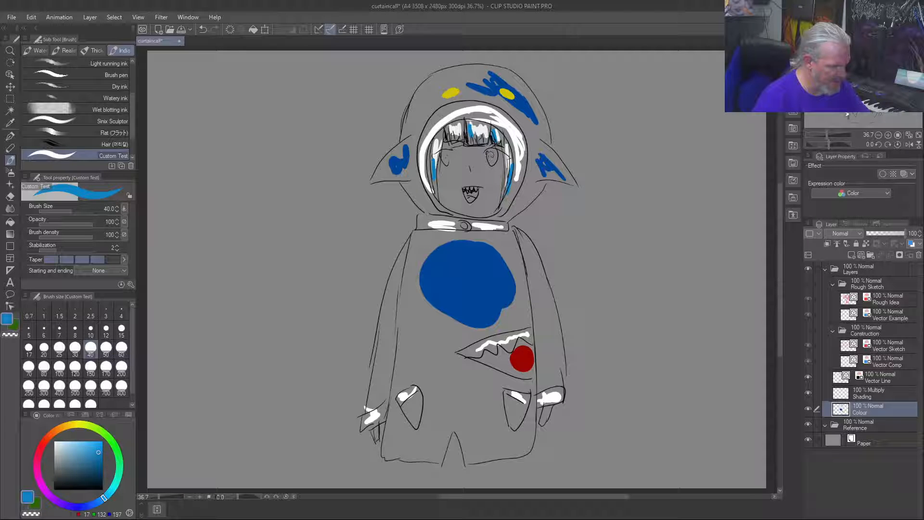
Step: Colour both irises light blue and touch them up with a slightly deeper blue (RGB 17, 109, 197)
{"action": "left_click_drag", "start_coordinate": [490, 155], "coordinate": [446, 157]}
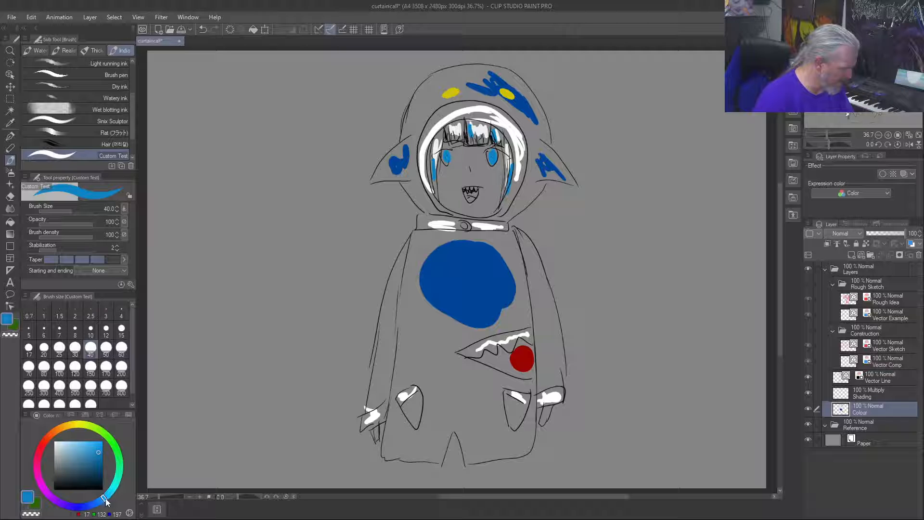
{"action": "left_click_drag", "start_coordinate": [104, 503], "coordinate": [100, 501]}
{"action": "left_click", "coordinate": [445, 157]}
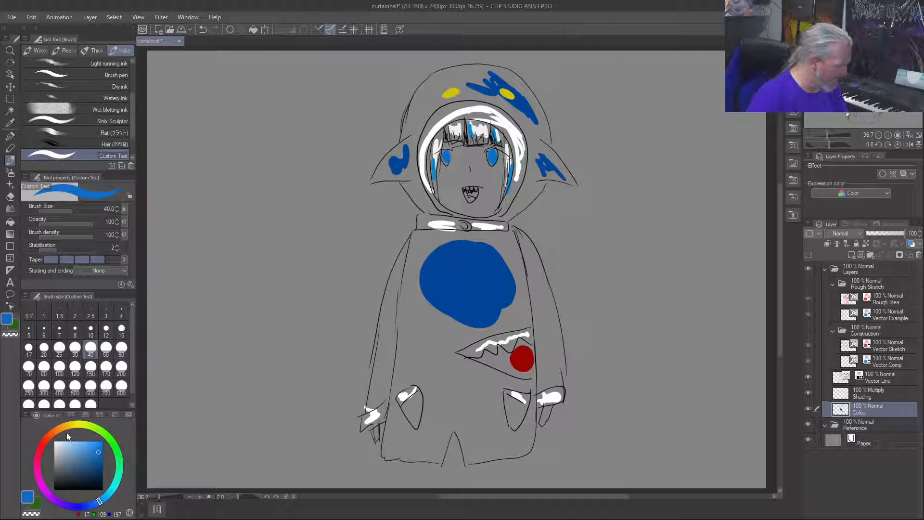
Step: Paint a pale beige skin-tone swatch (RGB 227, 208, 158) on the cheek beside the face's mouth
{"action": "left_click_drag", "start_coordinate": [71, 425], "coordinate": [78, 445]}
{"action": "left_click_drag", "start_coordinate": [488, 178], "coordinate": [491, 184]}
{"action": "left_click_drag", "start_coordinate": [70, 449], "coordinate": [69, 446]}
{"action": "mouse_move", "coordinate": [487, 175]}
{"action": "left_mouse_down"}
{"action": "mouse_move", "coordinate": [491, 185]}
{"action": "mouse_move", "coordinate": [482, 175]}
{"action": "left_mouse_up"}
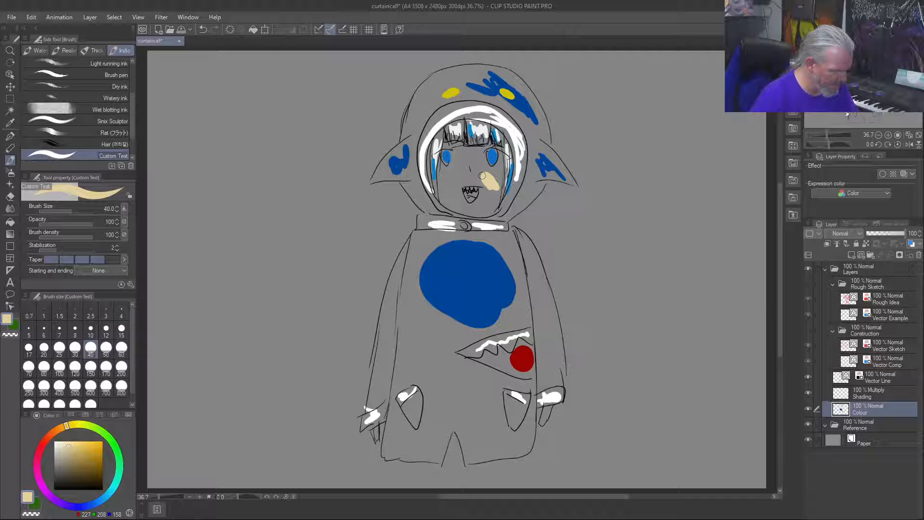
Step: Test warmer and darker skin tones over the cheek swatch, finishing with a light peach (RGB 229, 209, 167)
{"action": "left_click", "coordinate": [71, 432]}
{"action": "left_click_drag", "start_coordinate": [70, 430], "coordinate": [67, 431]}
{"action": "mouse_move", "coordinate": [483, 176]}
{"action": "left_mouse_down"}
{"action": "mouse_move", "coordinate": [494, 188]}
{"action": "mouse_move", "coordinate": [484, 183]}
{"action": "left_mouse_up"}
{"action": "left_click_drag", "start_coordinate": [71, 426], "coordinate": [69, 427]}
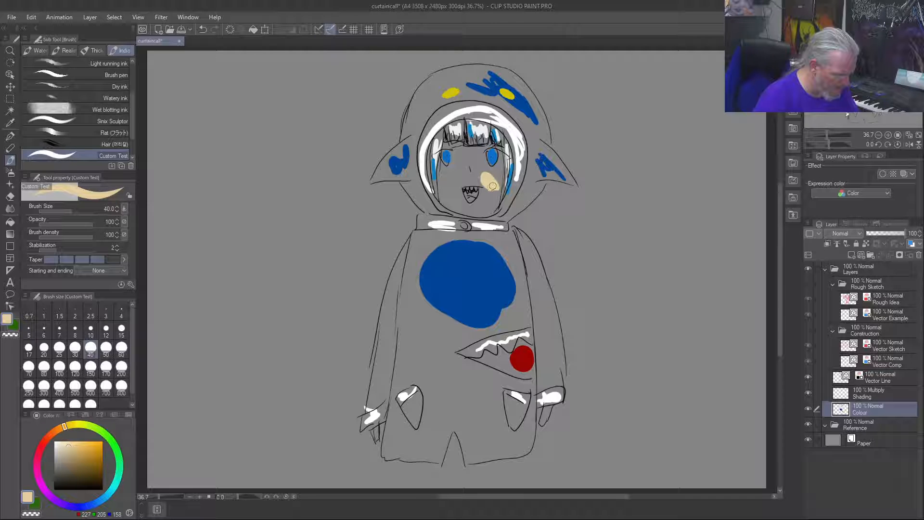
{"action": "left_click_drag", "start_coordinate": [77, 449], "coordinate": [72, 449]}
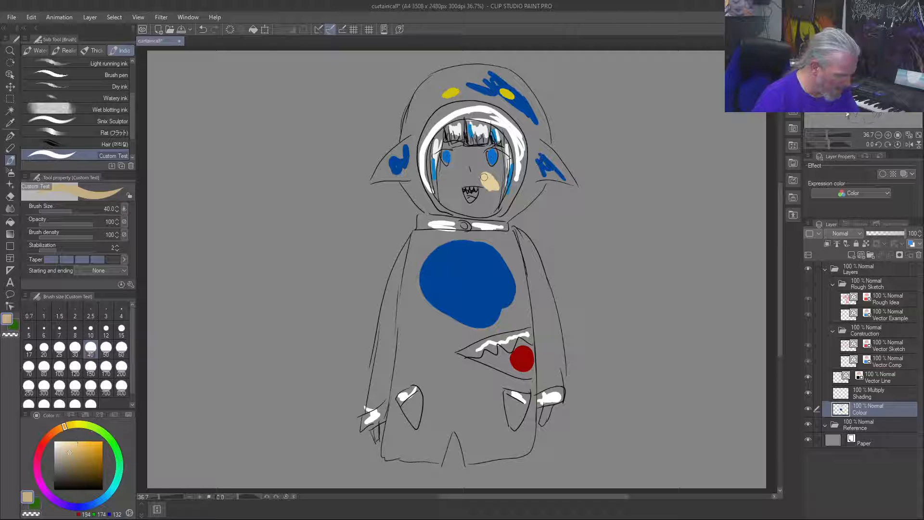
{"action": "left_click", "coordinate": [72, 447]}
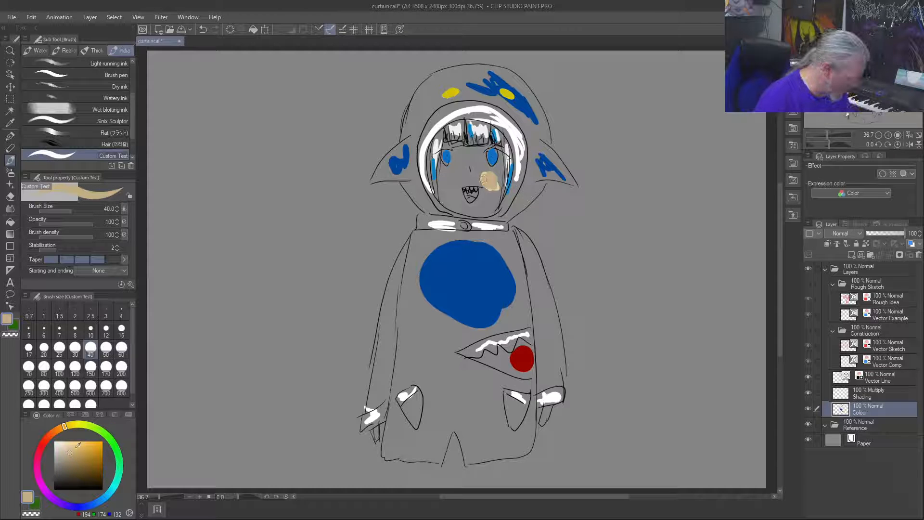
{"action": "left_click_drag", "start_coordinate": [72, 448], "coordinate": [68, 446]}
{"action": "mouse_move", "coordinate": [485, 176]}
{"action": "left_mouse_down"}
{"action": "mouse_move", "coordinate": [492, 185]}
{"action": "mouse_move", "coordinate": [485, 173]}
{"action": "mouse_move", "coordinate": [494, 183]}
{"action": "mouse_move", "coordinate": [495, 175]}
{"action": "left_mouse_up"}
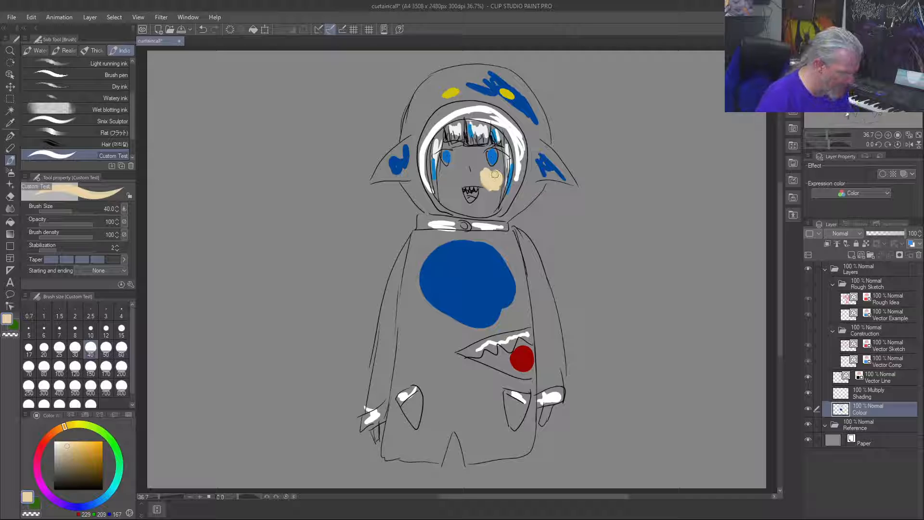
Step: Retouch the cheek's skin tone with pale beige (RGB 227, 209, 172) and paint a matching palette swatch near the canvas's upper-left corner
{"action": "left_click", "coordinate": [65, 447]}
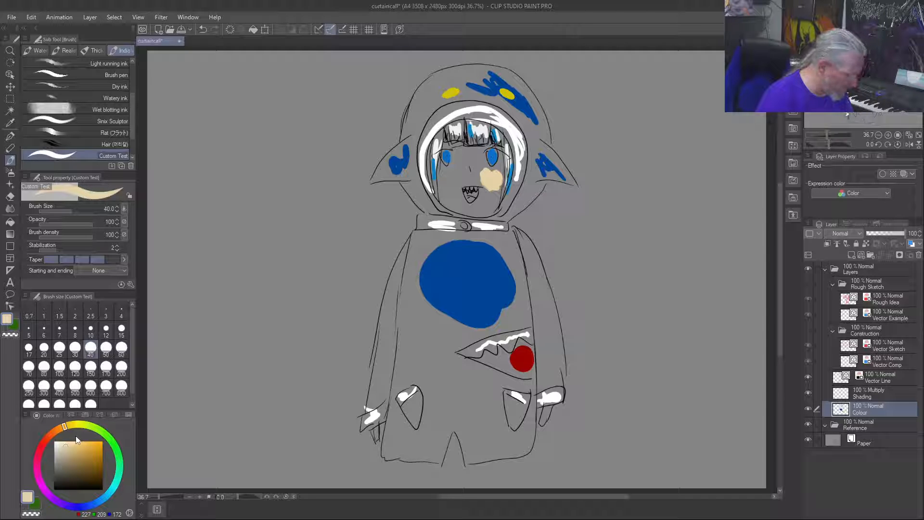
{"action": "left_click_drag", "start_coordinate": [489, 179], "coordinate": [484, 175]}
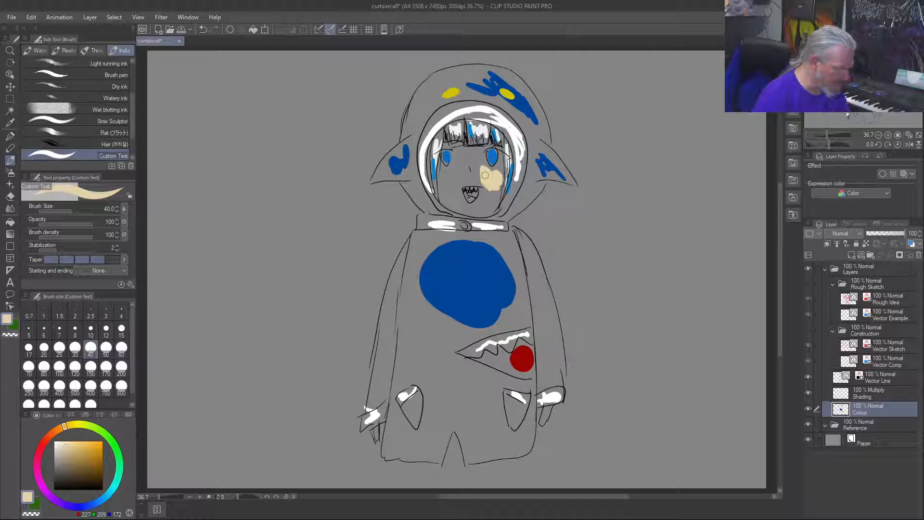
{"action": "left_click_drag", "start_coordinate": [241, 72], "coordinate": [257, 75]}
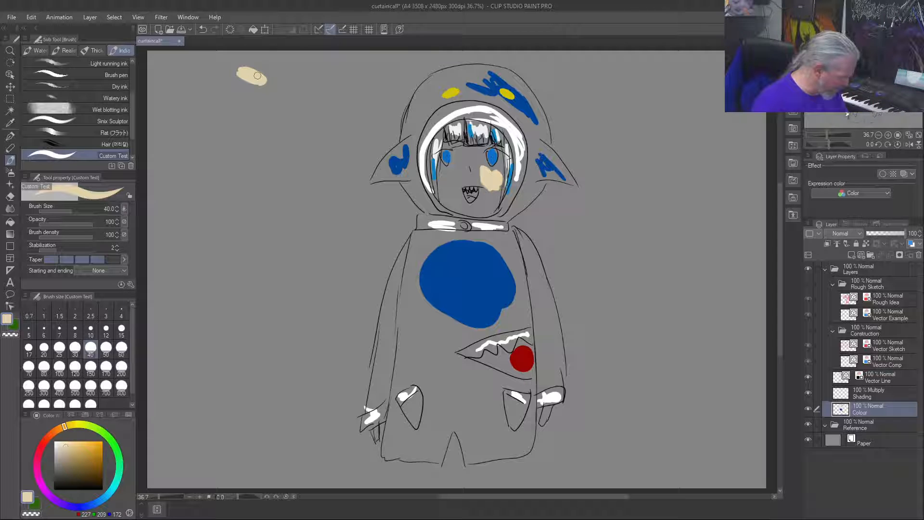
Step: Try a dusty pink blush (RGB 224, 167, 161) over the cheek's skin tone
{"action": "left_click", "coordinate": [47, 439]}
{"action": "left_click_drag", "start_coordinate": [47, 440], "coordinate": [44, 441]}
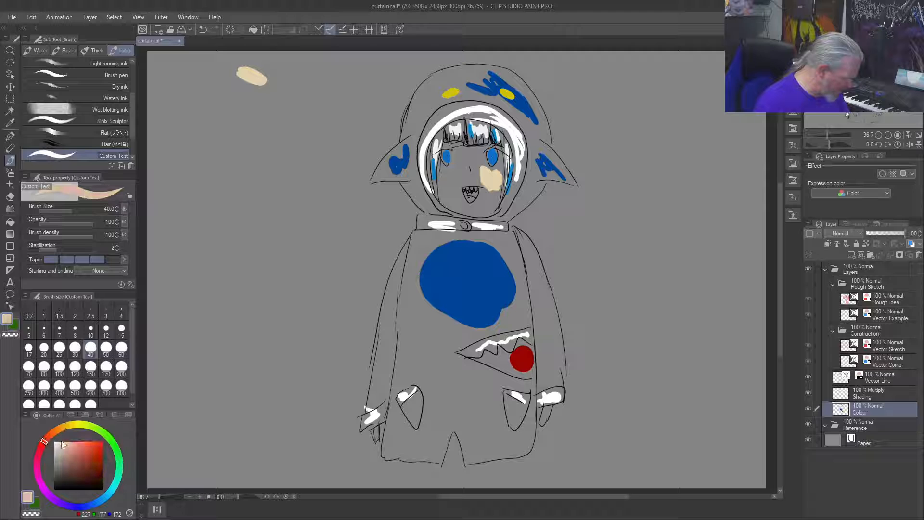
{"action": "left_click", "coordinate": [68, 449]}
{"action": "left_click", "coordinate": [67, 453]}
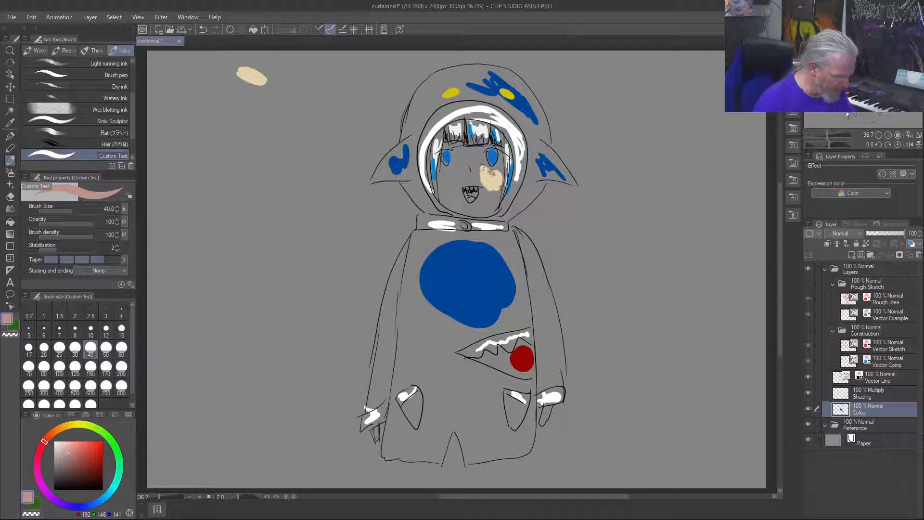
{"action": "left_click", "coordinate": [70, 441]}
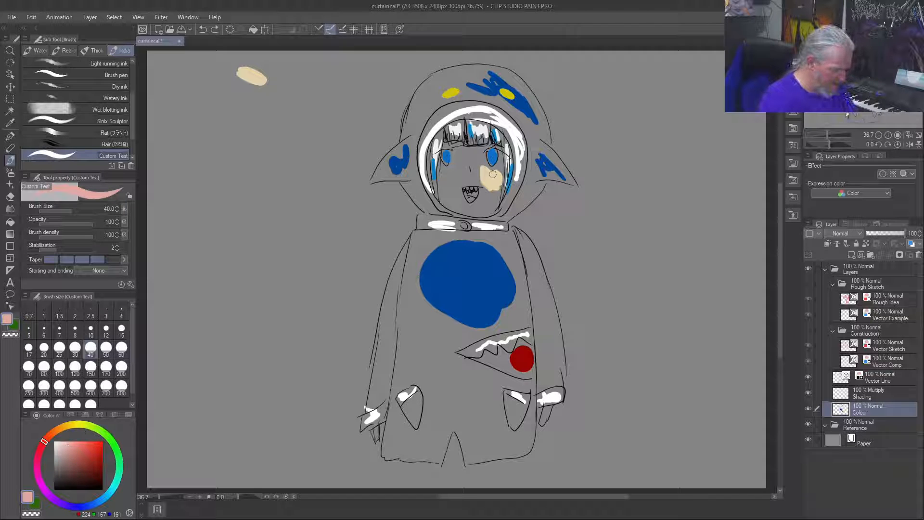
{"action": "left_click_drag", "start_coordinate": [491, 173], "coordinate": [496, 176]}
{"action": "key", "text": "ctrl+z"}
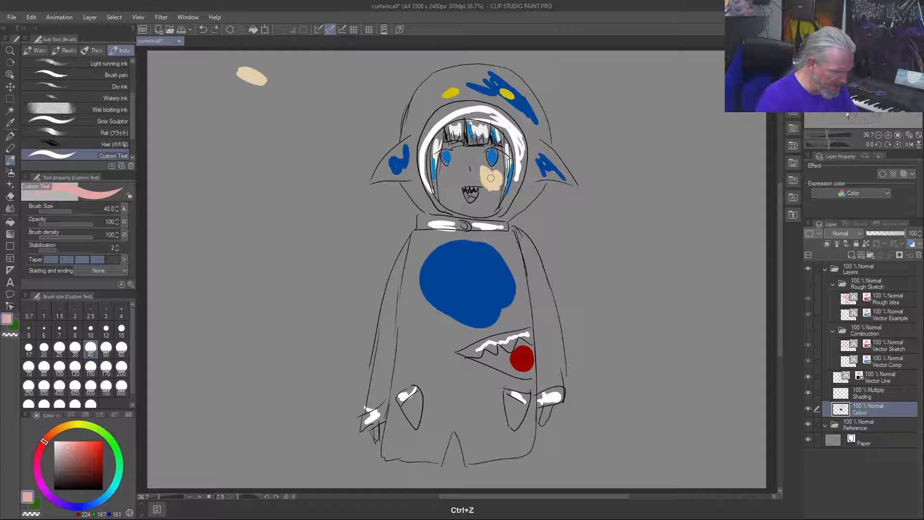
Step: Try a lighter pink (RGB 234, 180, 175) and a muted pink (RGB 194, 149, 145) as cheek blush
{"action": "left_click_drag", "start_coordinate": [71, 441], "coordinate": [75, 430]}
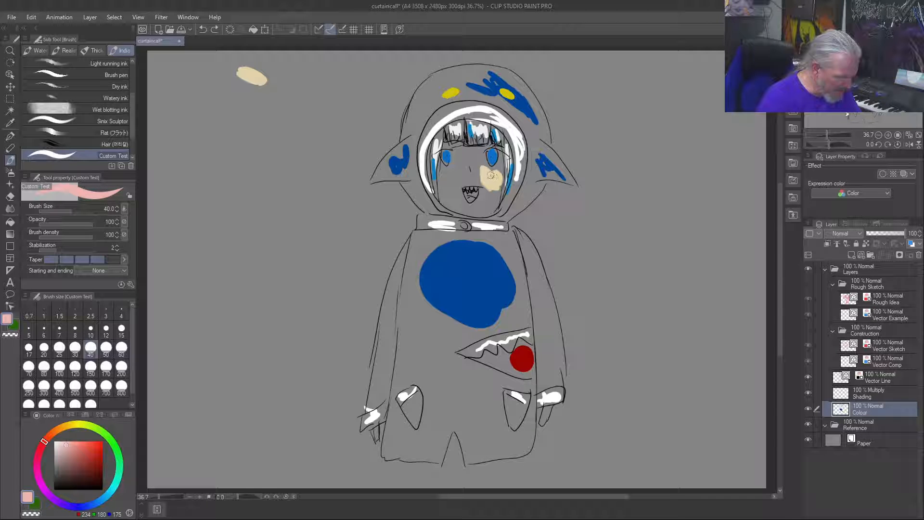
{"action": "left_click_drag", "start_coordinate": [493, 172], "coordinate": [488, 174]}
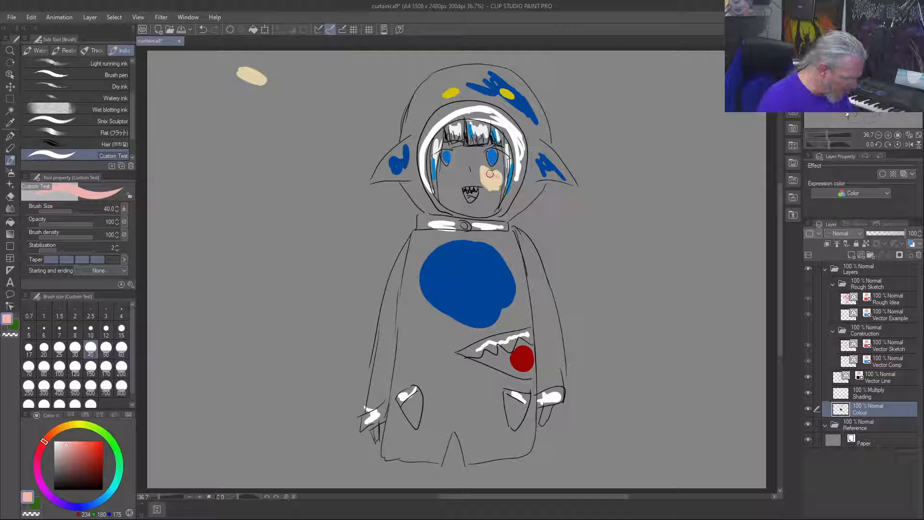
{"action": "left_click_drag", "start_coordinate": [72, 443], "coordinate": [69, 450]}
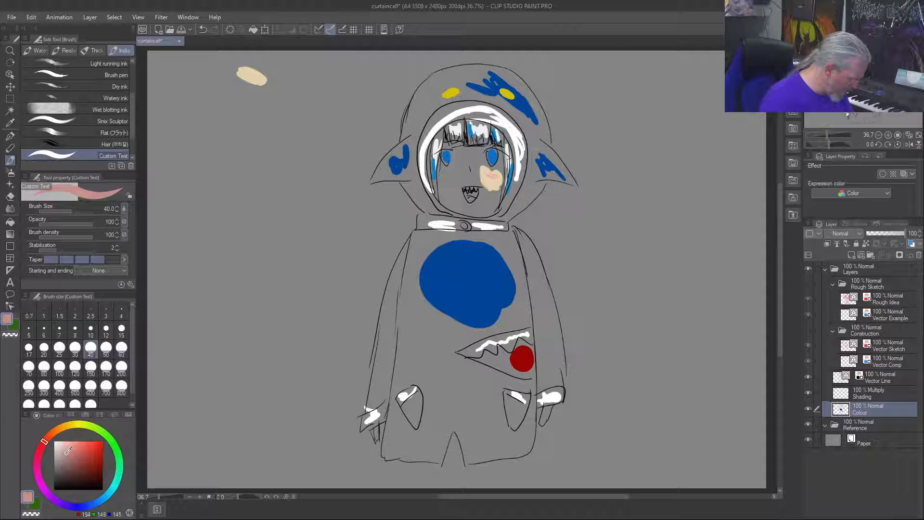
{"action": "left_click_drag", "start_coordinate": [488, 175], "coordinate": [493, 178]}
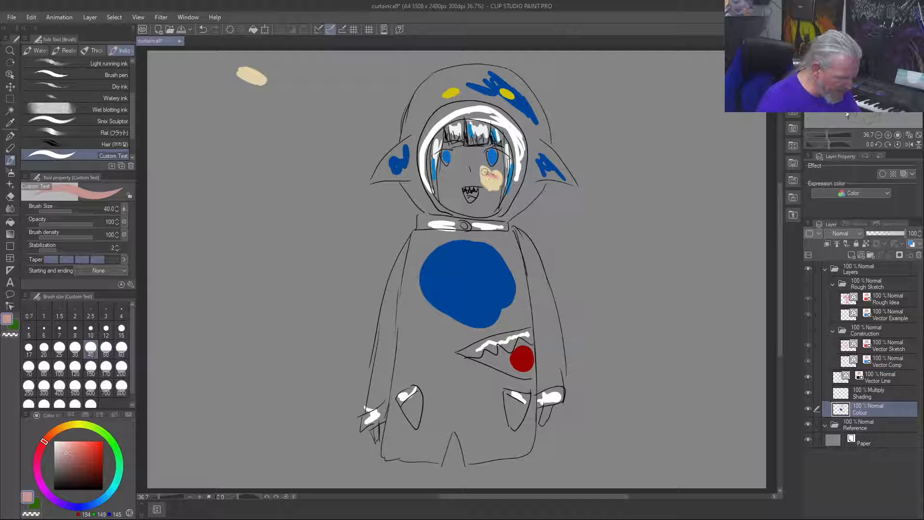
{"action": "key", "text": "ctrl+z"}
{"action": "key", "text": "ctrl+z"}
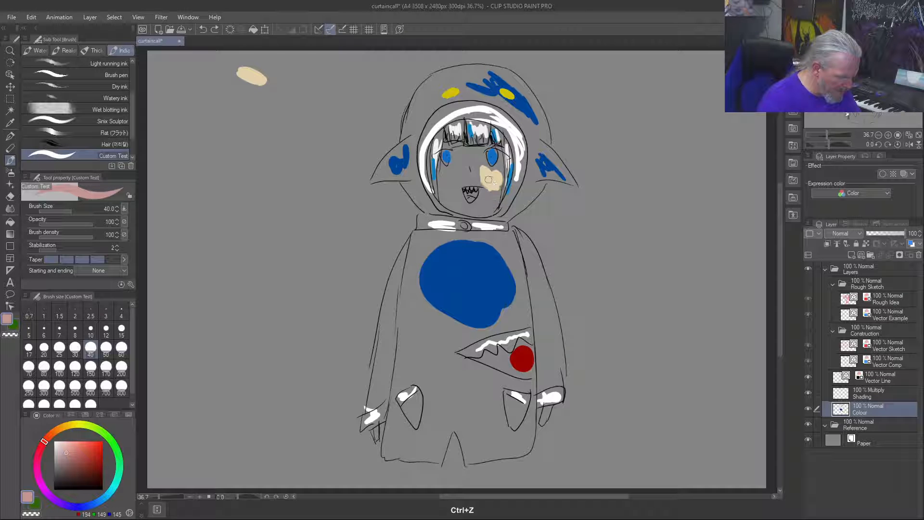
{"action": "key", "text": "ctrl+z"}
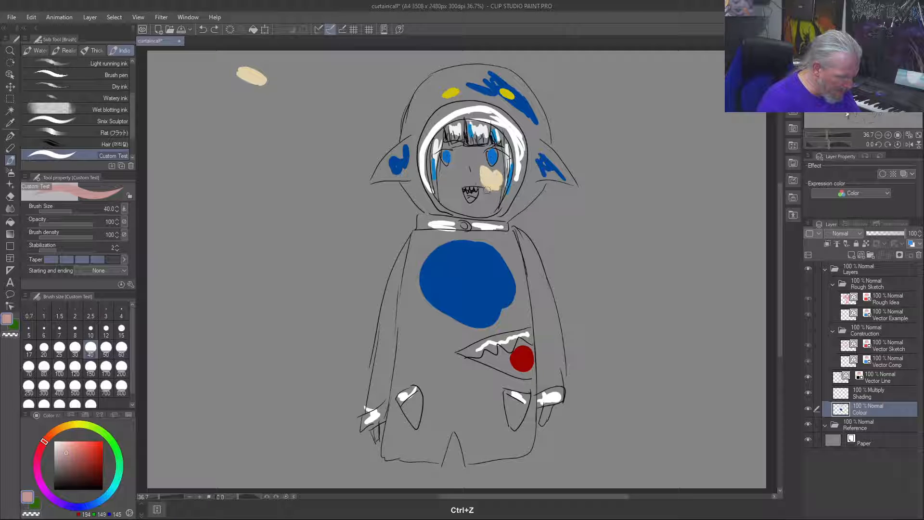
Step: Try a pale pink blush on the cheek, followed by a more saturated pink (RGB 237, 152, 145)
{"action": "left_click", "coordinate": [68, 442]}
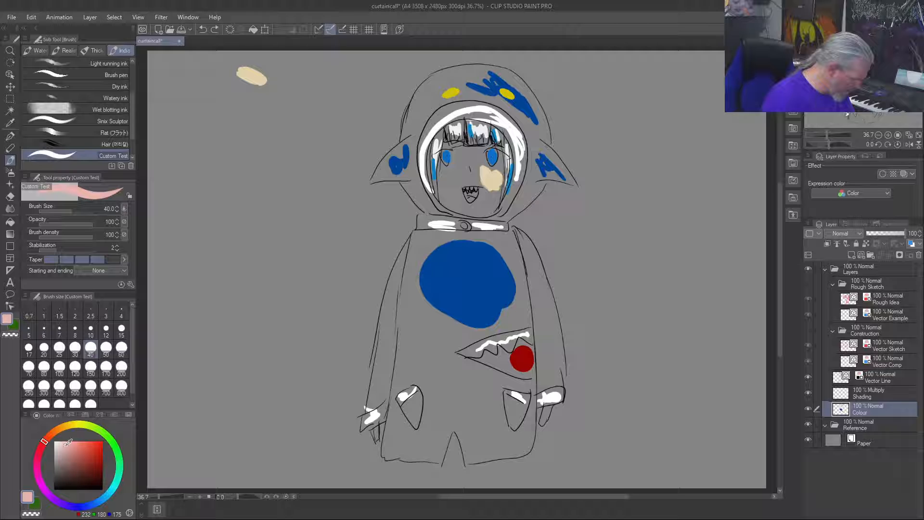
{"action": "left_click", "coordinate": [65, 445]}
{"action": "left_click_drag", "start_coordinate": [491, 176], "coordinate": [494, 177]}
{"action": "key", "text": "ctrl+z"}
{"action": "left_click", "coordinate": [70, 442]}
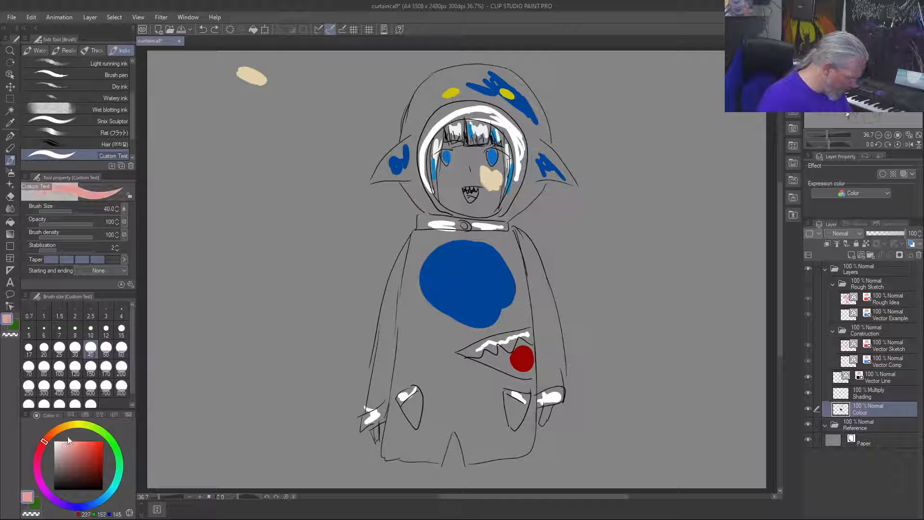
{"action": "key", "text": "ctrl+z"}
Step: Test a soft pink (RGB 229, 183, 178) and a darker pink (RGB 209, 161, 156) on the cheek
{"action": "left_click", "coordinate": [70, 442]}
{"action": "left_click_drag", "start_coordinate": [68, 445], "coordinate": [65, 446]}
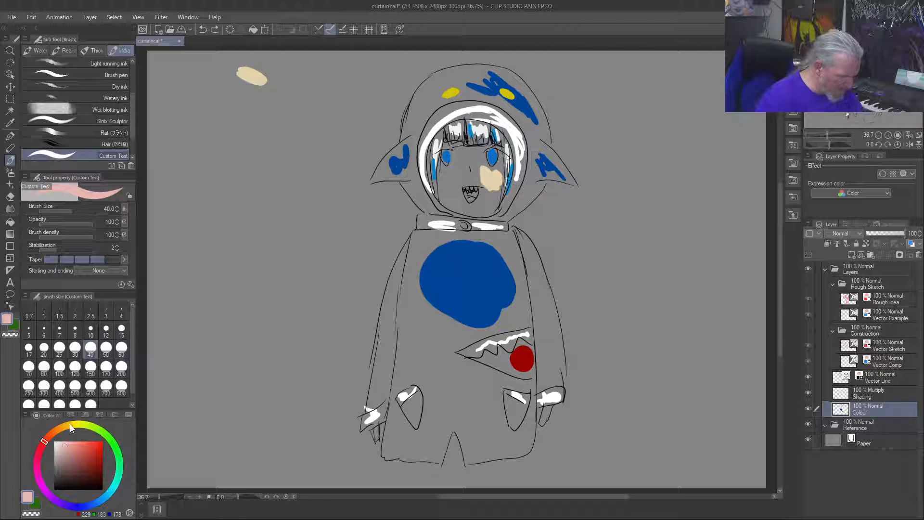
{"action": "left_click_drag", "start_coordinate": [497, 174], "coordinate": [487, 170]}
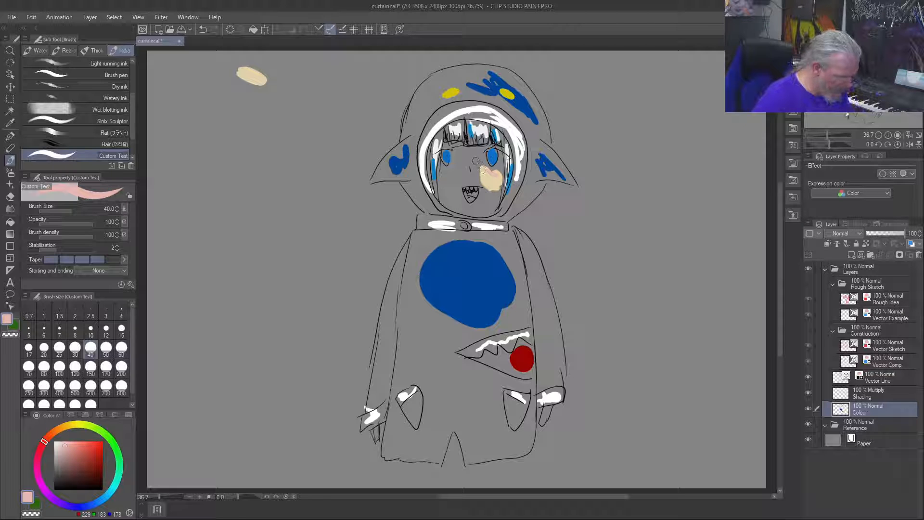
{"action": "left_click", "coordinate": [66, 449]}
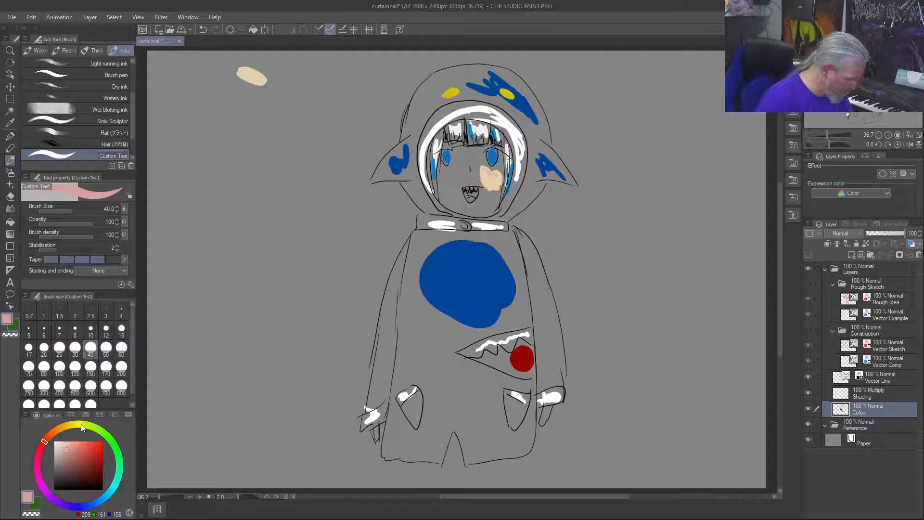
{"action": "left_click_drag", "start_coordinate": [494, 173], "coordinate": [488, 173]}
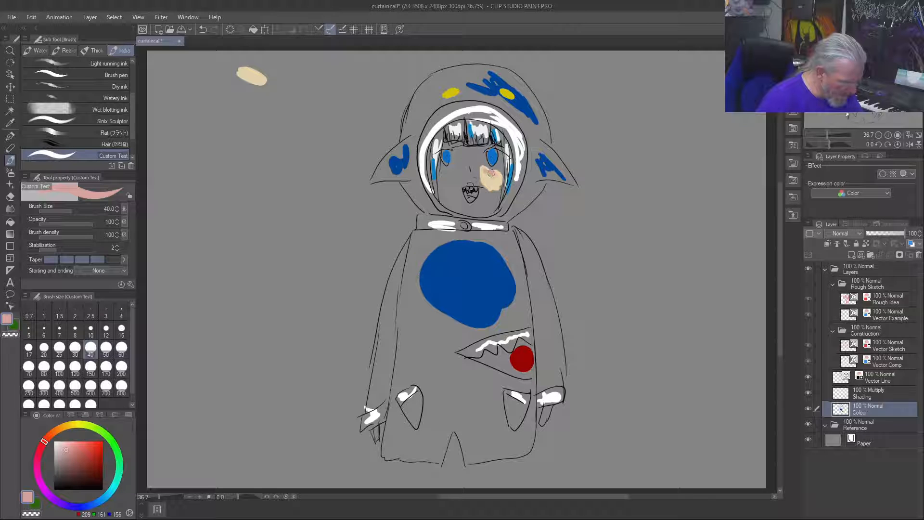
{"action": "key", "text": "ctrl+z"}
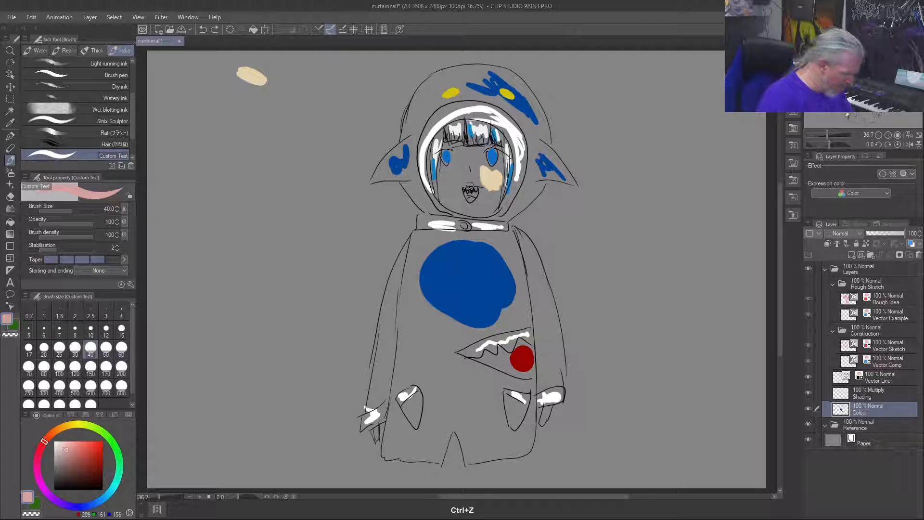
Step: Test stronger blush pinks on the cheek, using RGB 217, 153, 147 and RGB 227, 150, 143
{"action": "left_click", "coordinate": [71, 446]}
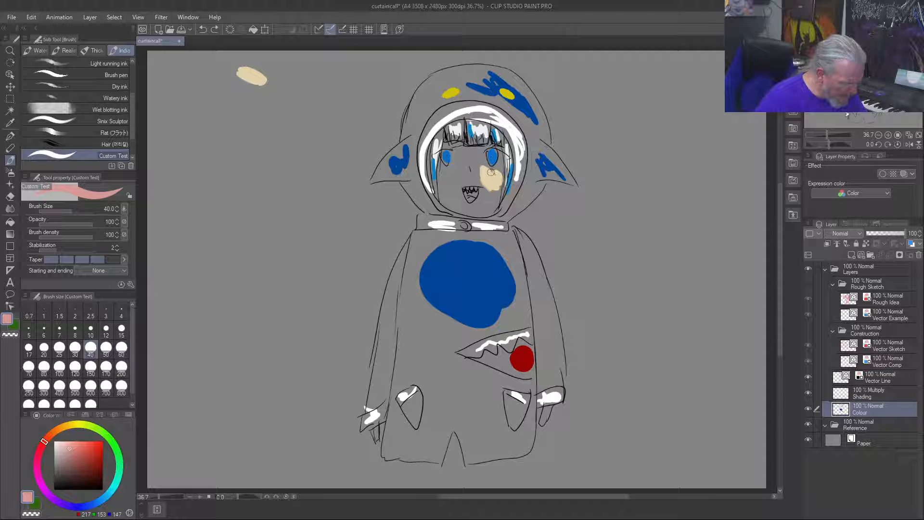
{"action": "mouse_move", "coordinate": [489, 172]}
{"action": "left_mouse_down"}
{"action": "mouse_move", "coordinate": [498, 179]}
{"action": "mouse_move", "coordinate": [481, 166]}
{"action": "left_mouse_up"}
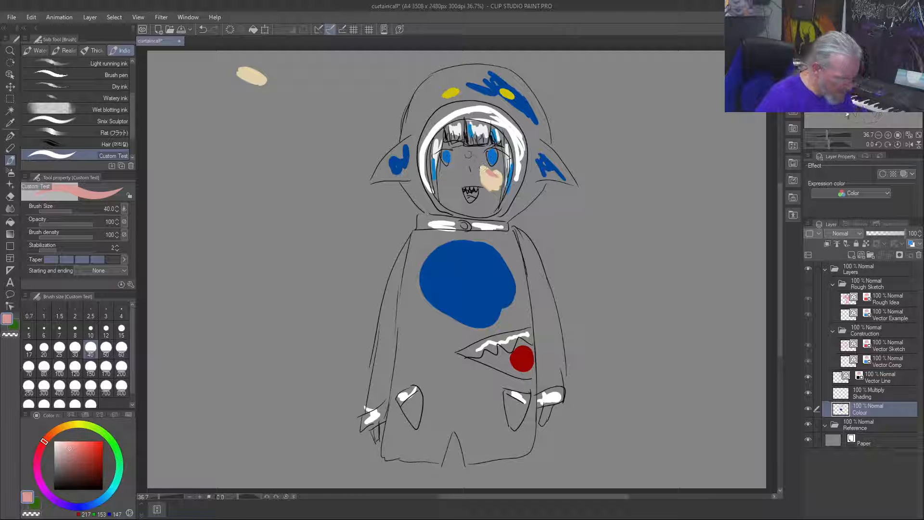
{"action": "key", "text": "ctrl+z"}
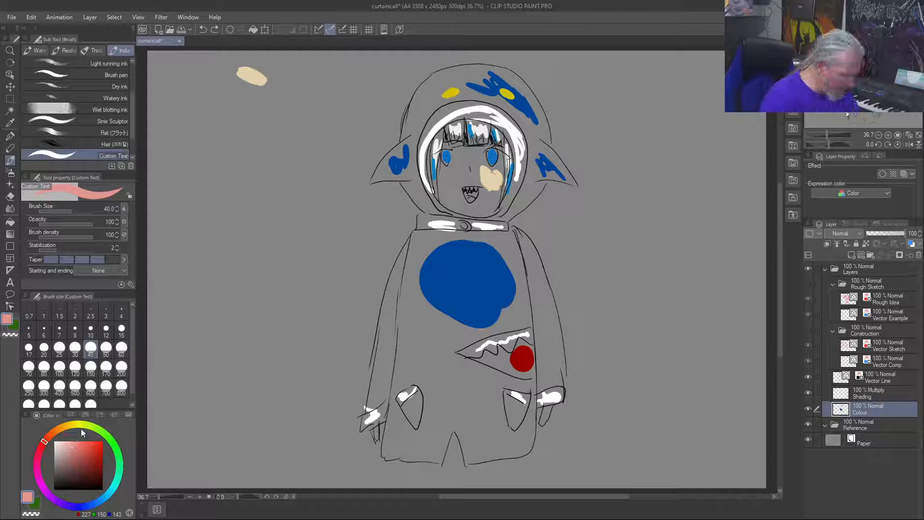
{"action": "key", "text": "ctrl+z"}
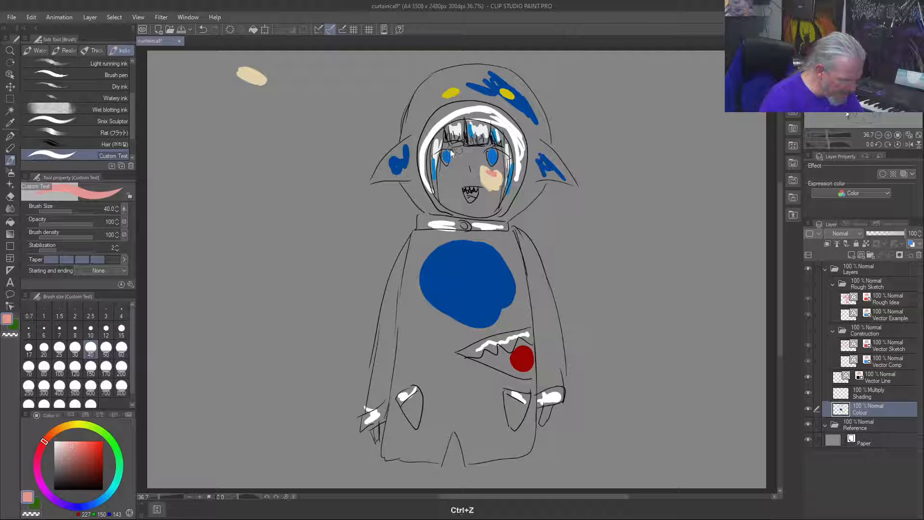
Step: Paint blush across the upper part of the cheek swatch, finishing with light pink (RGB 239, 173, 167)
{"action": "mouse_move", "coordinate": [72, 446]}
{"action": "left_mouse_down"}
{"action": "mouse_move", "coordinate": [65, 445]}
{"action": "mouse_move", "coordinate": [73, 444]}
{"action": "left_mouse_up"}
{"action": "left_click_drag", "start_coordinate": [494, 178], "coordinate": [486, 166]}
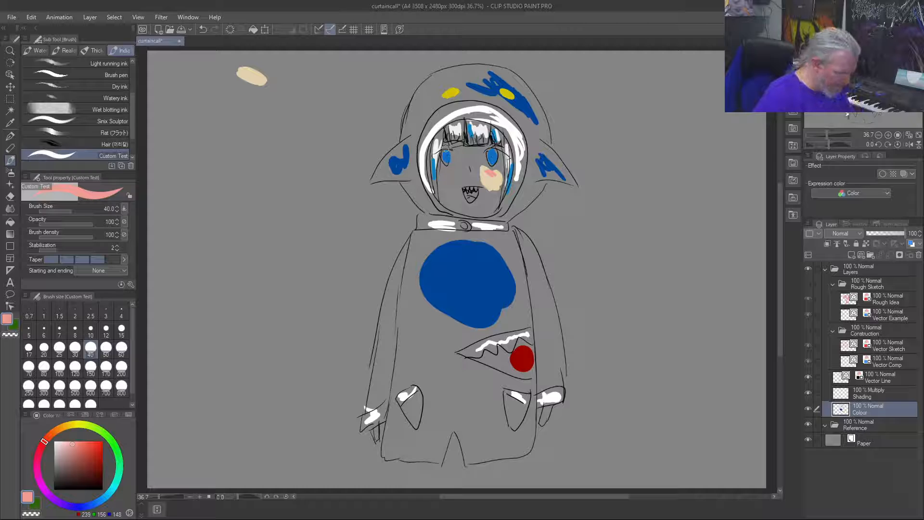
{"action": "left_click", "coordinate": [69, 443]}
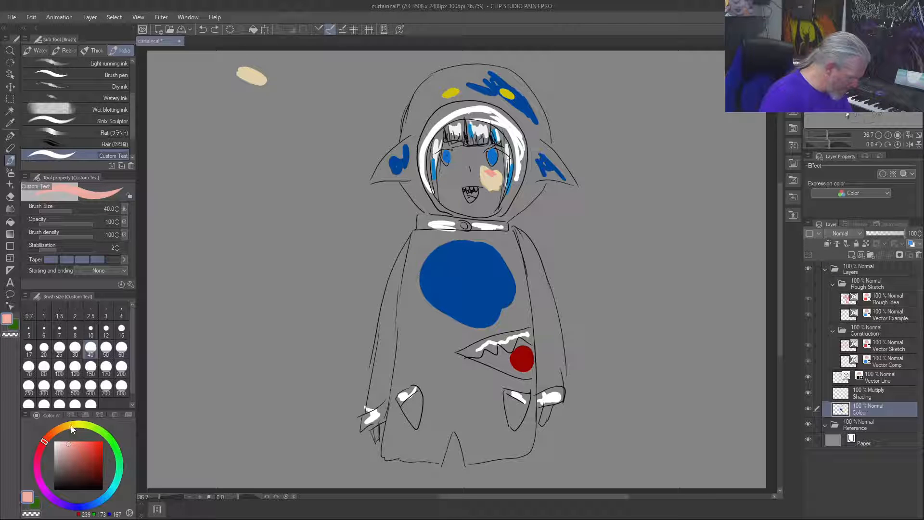
{"action": "left_click_drag", "start_coordinate": [491, 169], "coordinate": [490, 171]}
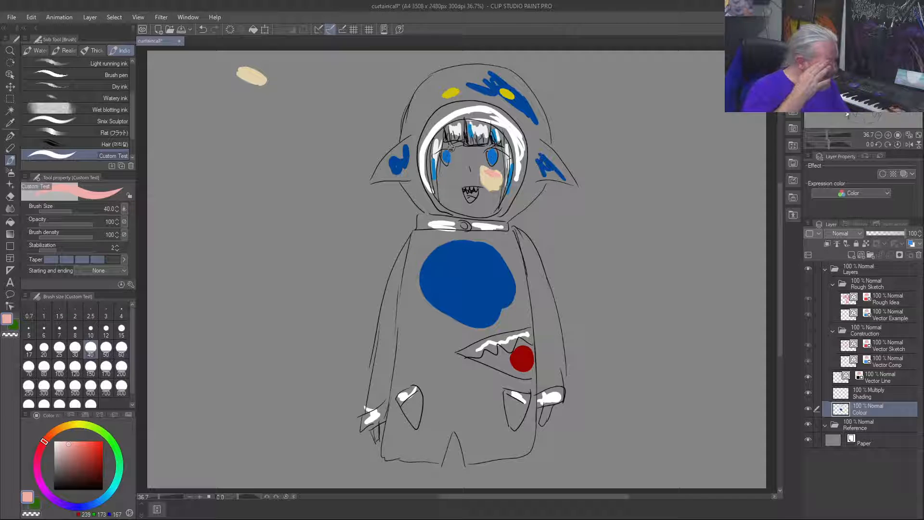
Step: Extend the palette row at the canvas's top with swatches of the blush pink, the chest's dark blue and the hood spot's yellow
{"action": "mouse_move", "coordinate": [274, 68]}
{"action": "left_mouse_down"}
{"action": "mouse_move", "coordinate": [296, 76]}
{"action": "mouse_move", "coordinate": [280, 73]}
{"action": "left_mouse_up"}
{"action": "right_click", "coordinate": [448, 272]}
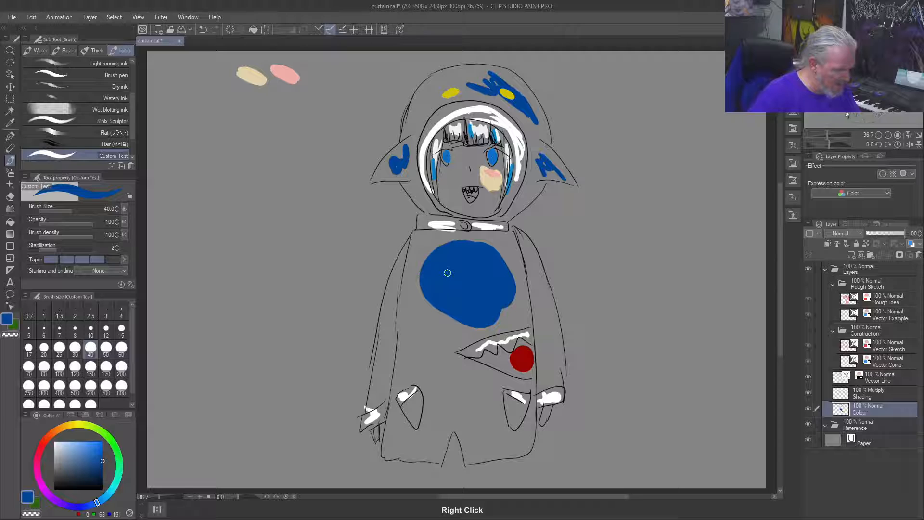
{"action": "mouse_move", "coordinate": [213, 71]}
{"action": "left_mouse_down"}
{"action": "mouse_move", "coordinate": [226, 80]}
{"action": "mouse_move", "coordinate": [207, 68]}
{"action": "left_mouse_up"}
{"action": "right_click", "coordinate": [445, 90]}
{"action": "right_click", "coordinate": [448, 91]}
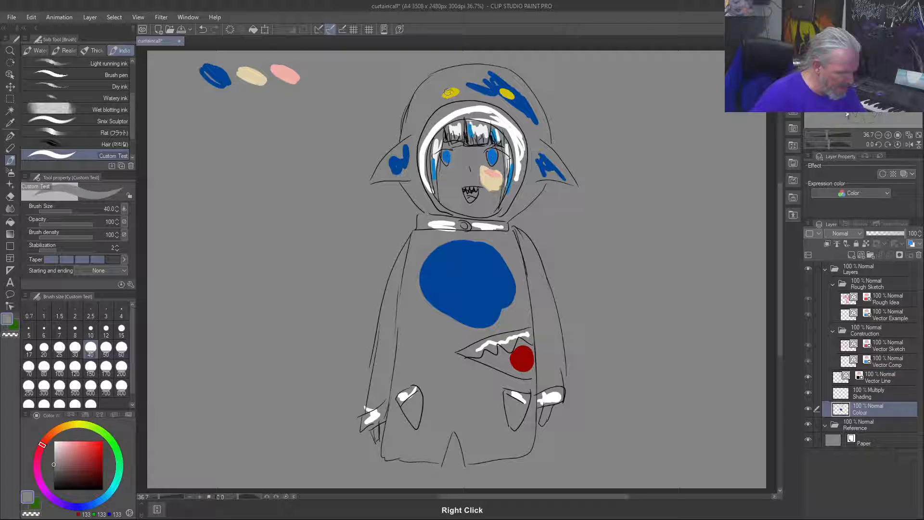
{"action": "mouse_move", "coordinate": [180, 72]}
{"action": "left_mouse_down"}
{"action": "mouse_move", "coordinate": [193, 79]}
{"action": "mouse_move", "coordinate": [183, 73]}
{"action": "left_mouse_up"}
Step: Add white and dark red (RGB 151, 4, 0) swatches to the palette row, sampled from the collar and the red spot
{"action": "right_click", "coordinate": [441, 225]}
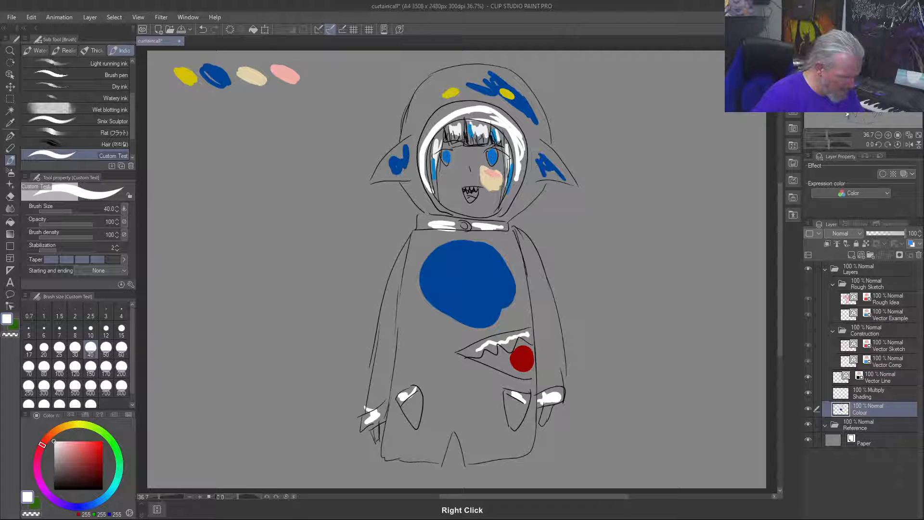
{"action": "mouse_move", "coordinate": [303, 63]}
{"action": "left_mouse_down"}
{"action": "mouse_move", "coordinate": [327, 80]}
{"action": "mouse_move", "coordinate": [312, 68]}
{"action": "mouse_move", "coordinate": [328, 81]}
{"action": "mouse_move", "coordinate": [342, 72]}
{"action": "mouse_move", "coordinate": [356, 80]}
{"action": "mouse_move", "coordinate": [342, 60]}
{"action": "mouse_move", "coordinate": [359, 76]}
{"action": "mouse_move", "coordinate": [339, 70]}
{"action": "left_mouse_up"}
{"action": "right_click", "coordinate": [523, 361]}
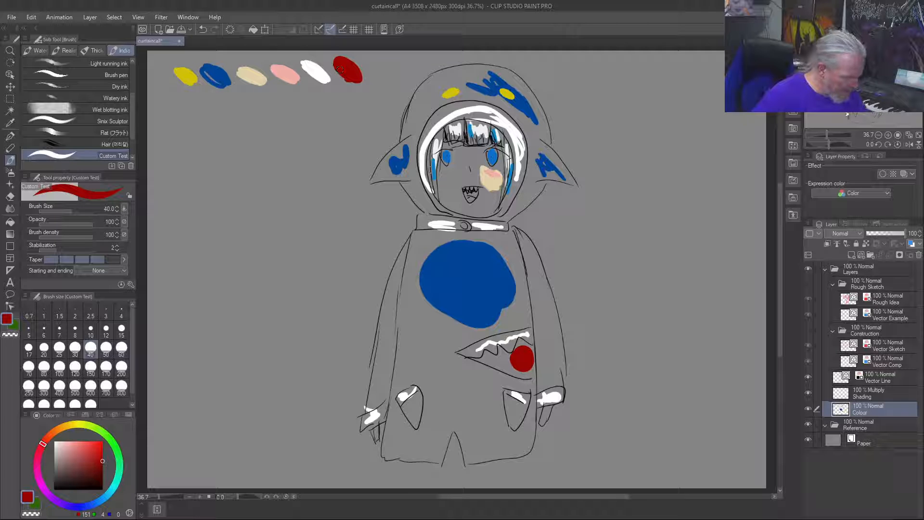
Step: Add the hair streaks' light blue (RGB 16, 132, 197) and the deeper iris blue (RGB 16, 109, 197) to the palette row
{"action": "right_click", "coordinate": [433, 166]}
{"action": "mouse_move", "coordinate": [373, 62]}
{"action": "left_mouse_down"}
{"action": "mouse_move", "coordinate": [382, 76]}
{"action": "mouse_move", "coordinate": [375, 60]}
{"action": "left_mouse_up"}
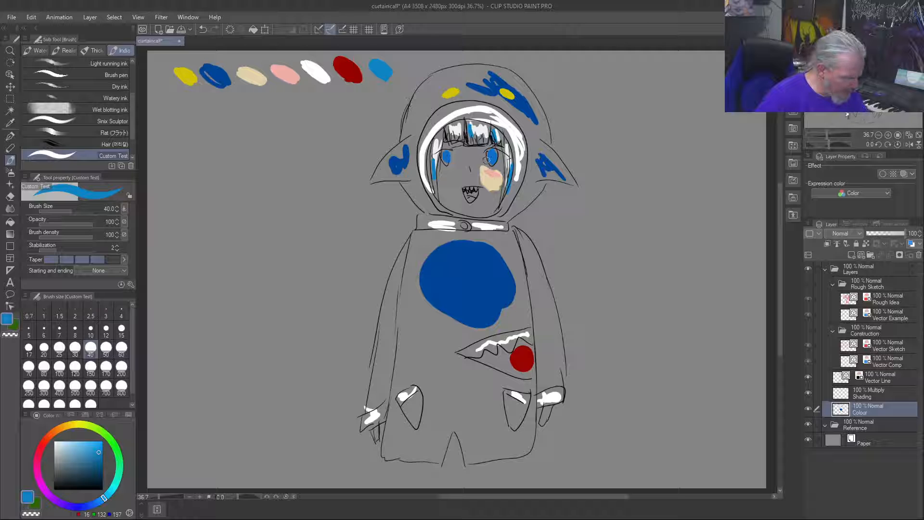
{"action": "right_click", "coordinate": [379, 66]}
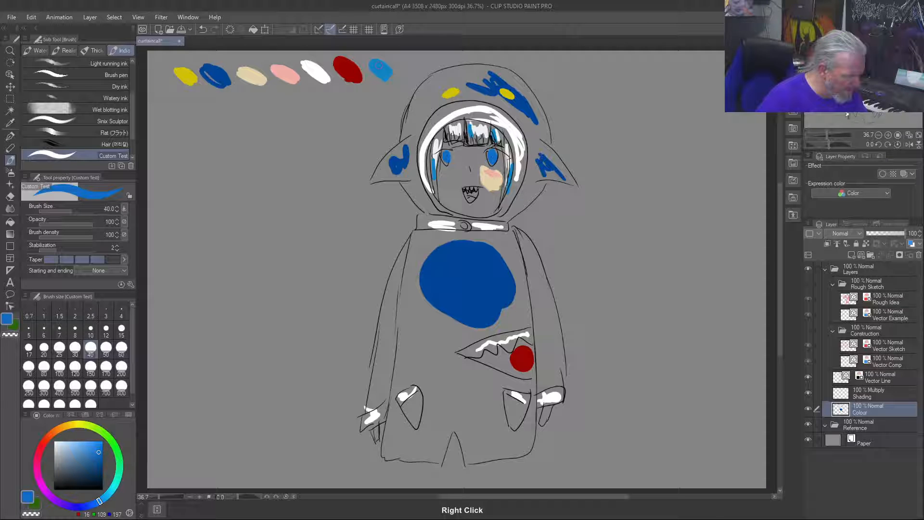
{"action": "mouse_move", "coordinate": [399, 63]}
{"action": "left_mouse_down"}
{"action": "mouse_move", "coordinate": [416, 75]}
{"action": "mouse_move", "coordinate": [407, 72]}
{"action": "left_mouse_up"}
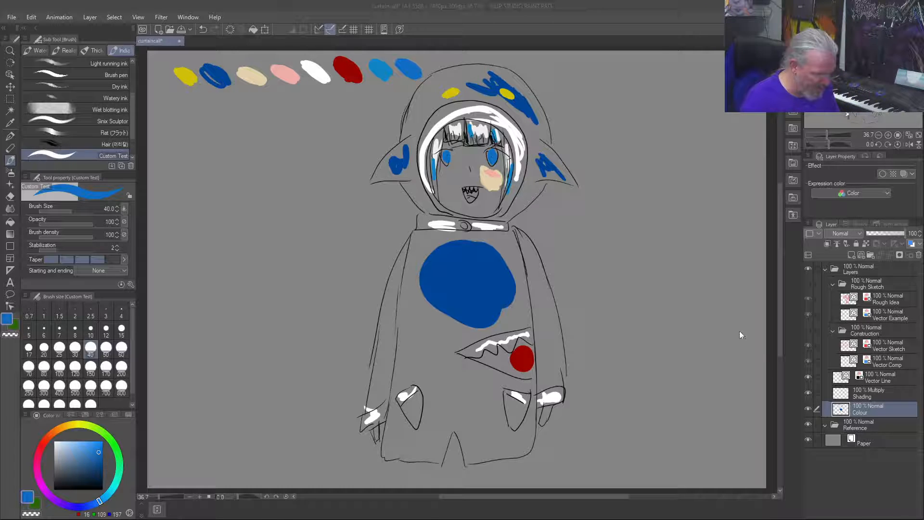
Step: Duplicate the Vector Line layer, clear the original's contents, and place the copy directly beneath it
{"action": "right_click", "coordinate": [891, 379]}
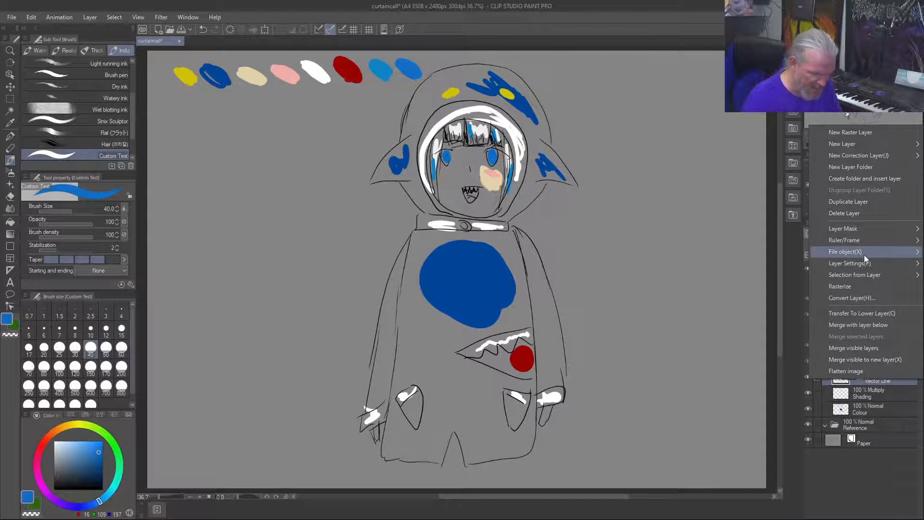
{"action": "left_click", "coordinate": [863, 205]}
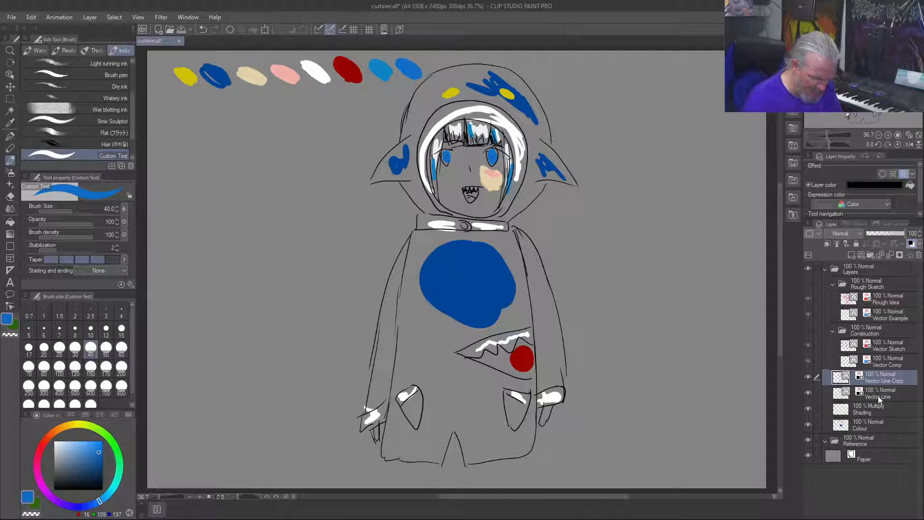
{"action": "left_click", "coordinate": [879, 398]}
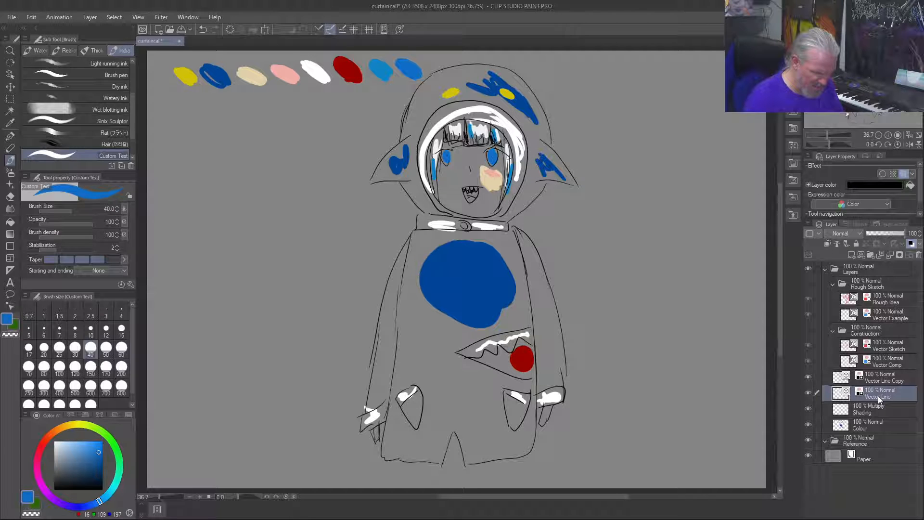
{"action": "left_click_drag", "start_coordinate": [876, 378], "coordinate": [876, 408]}
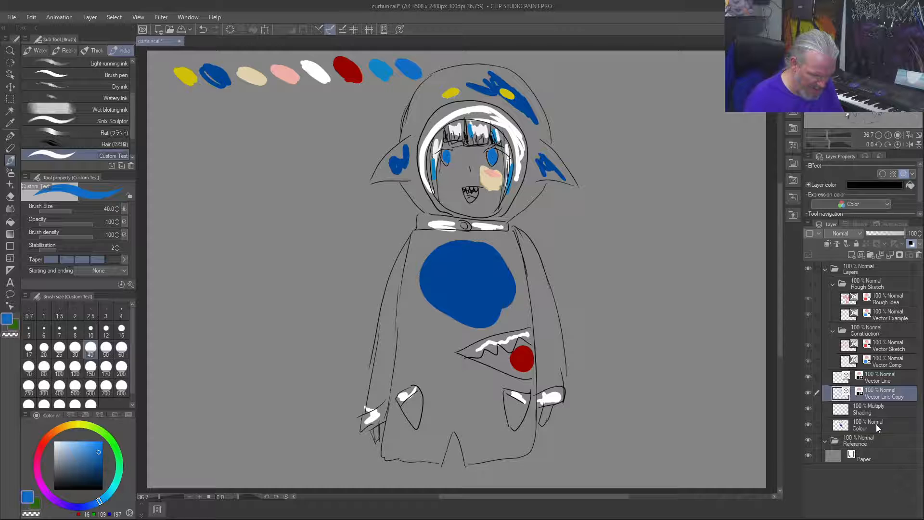
Step: Duplicate the Colour layer, place the copy above Shading, and clear the original Colour layer's contents
{"action": "mouse_move", "coordinate": [876, 424]}
{"action": "left_mouse_down"}
{"action": "mouse_move", "coordinate": [877, 409]}
{"action": "mouse_move", "coordinate": [877, 426]}
{"action": "left_mouse_up"}
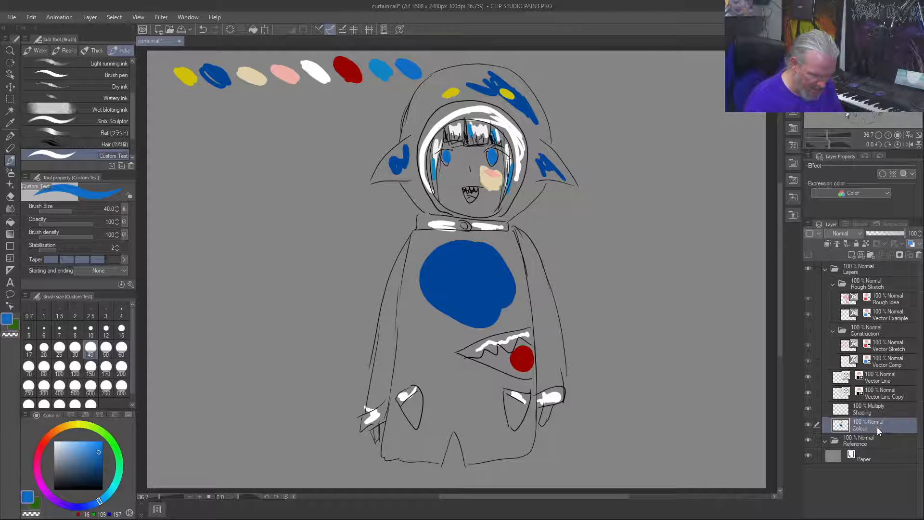
{"action": "right_click", "coordinate": [877, 425]}
{"action": "left_click", "coordinate": [850, 250]}
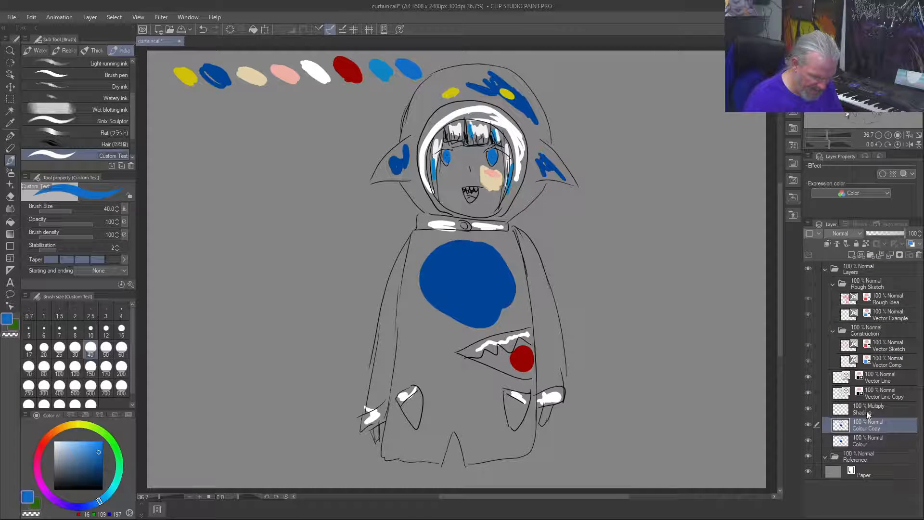
{"action": "left_click_drag", "start_coordinate": [878, 427], "coordinate": [878, 410]}
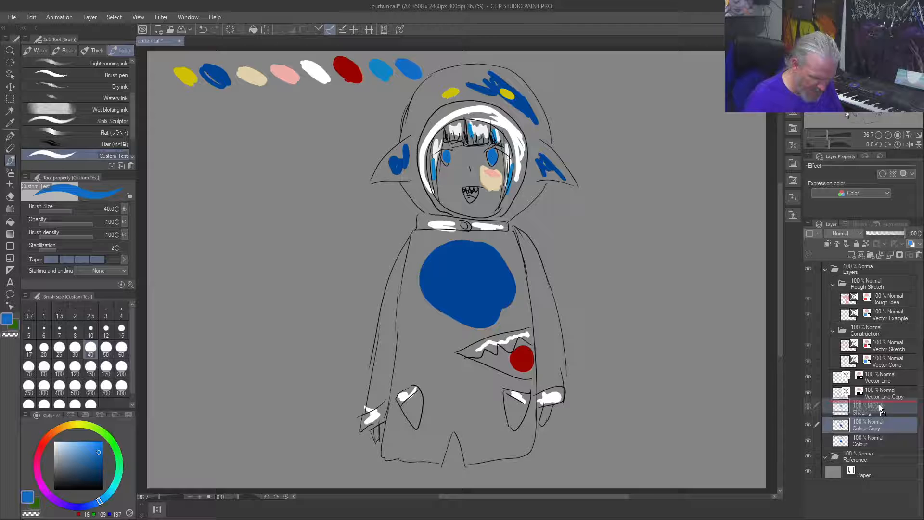
{"action": "left_click", "coordinate": [878, 445]}
{"action": "key", "text": "Delete"}
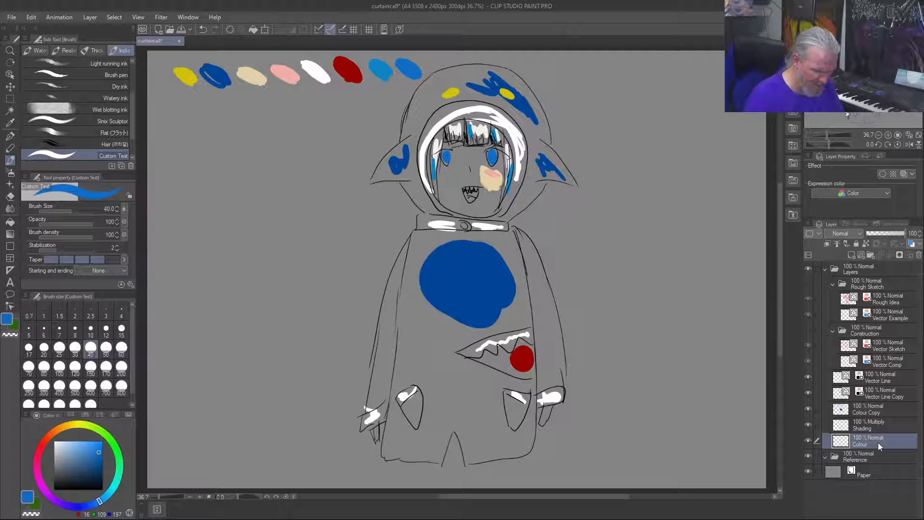
Step: Group the Vector Line Copy and Colour Copy layers in a new folder named "Rough Palette"
{"action": "left_click", "coordinate": [882, 408]}
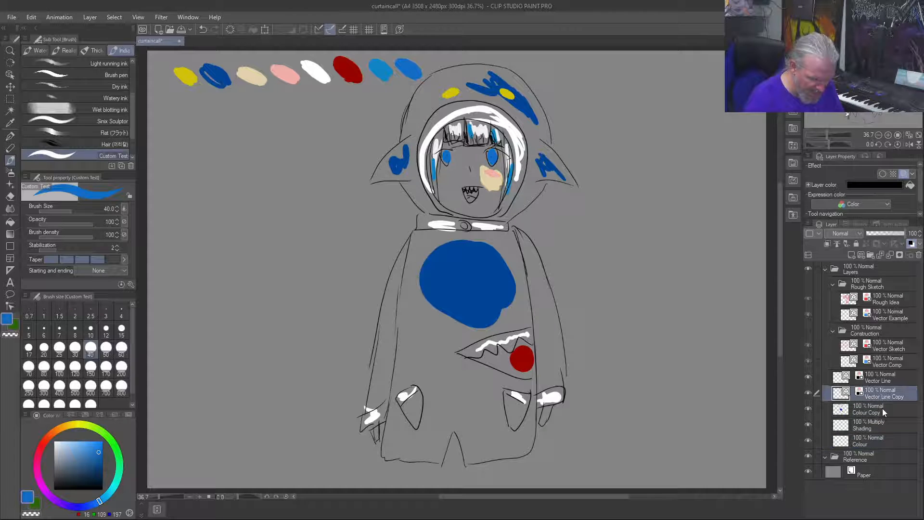
{"action": "right_click", "coordinate": [882, 408]}
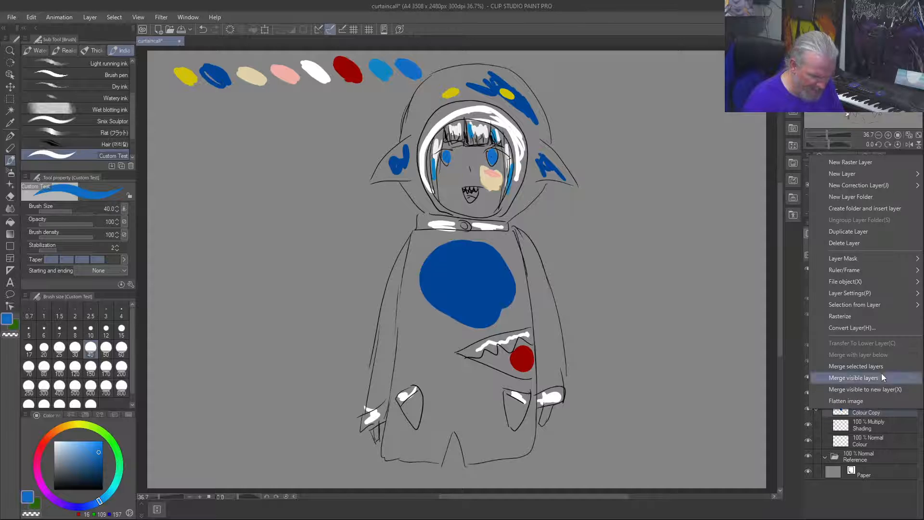
{"action": "left_click", "coordinate": [864, 210]}
{"action": "double_click", "coordinate": [861, 394]}
{"action": "type", "text": "Roug"}
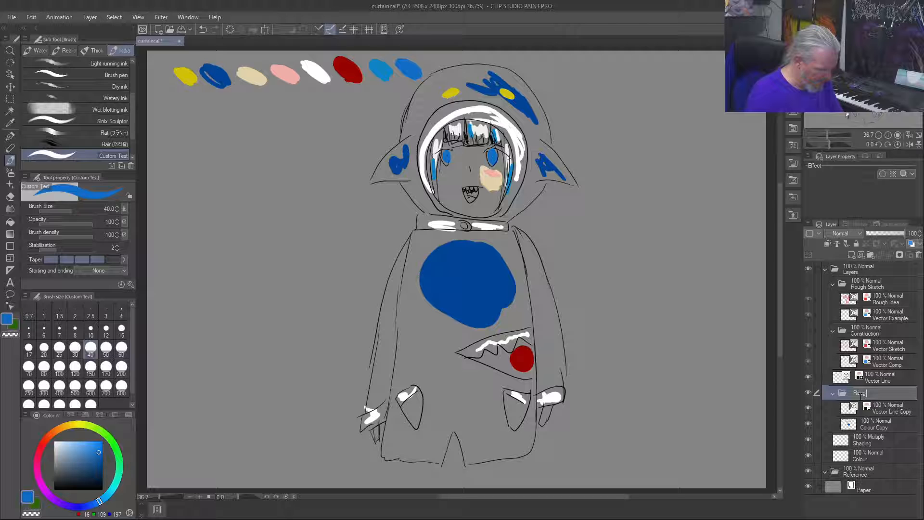
{"action": "type", "text": "h Pale"}
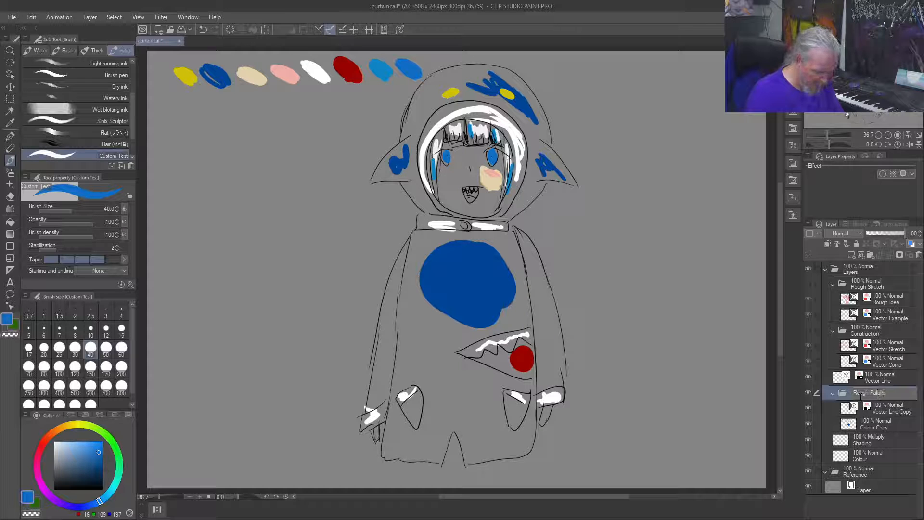
{"action": "type", "text": "tte"}
{"action": "key", "text": "Return"}
Step: Move the collapsed Rough Palette folder above Vector Line, and switch visibility from it to the Construction folder
{"action": "left_click", "coordinate": [833, 394]}
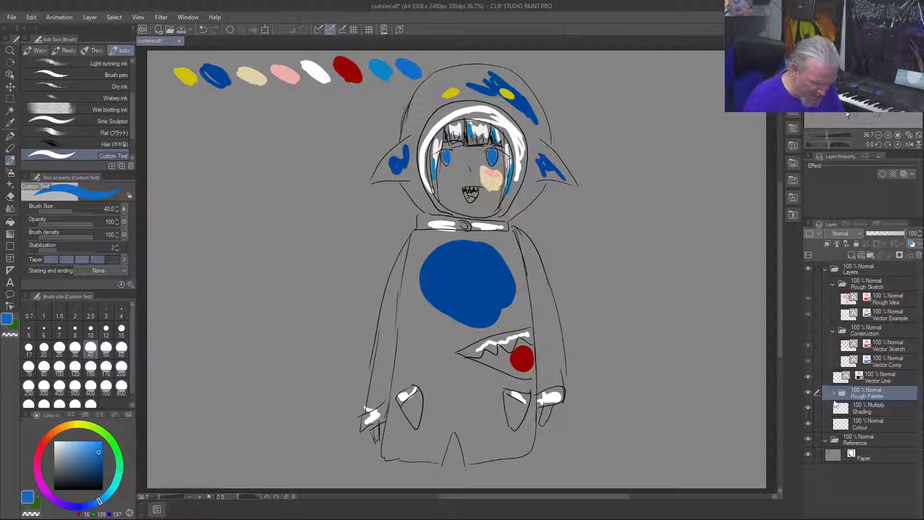
{"action": "left_click_drag", "start_coordinate": [859, 397], "coordinate": [861, 371]}
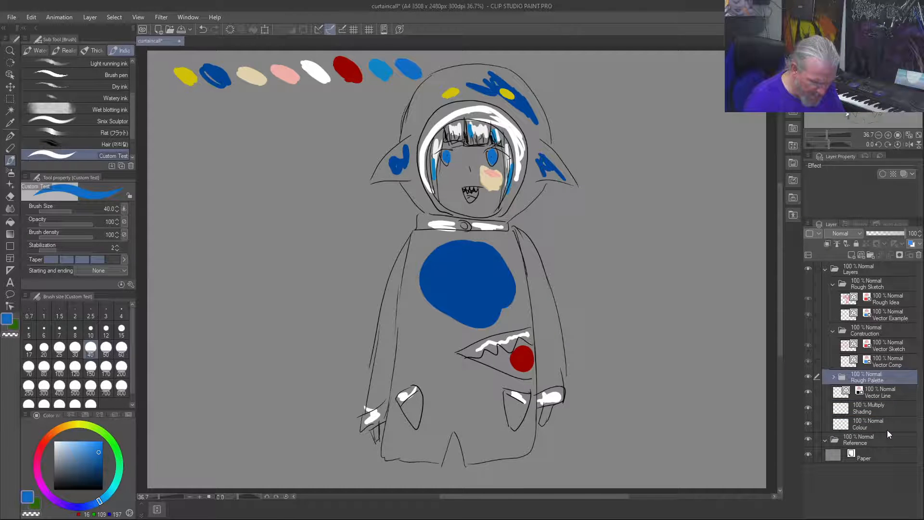
{"action": "left_click", "coordinate": [832, 377]}
{"action": "left_click", "coordinate": [833, 376]}
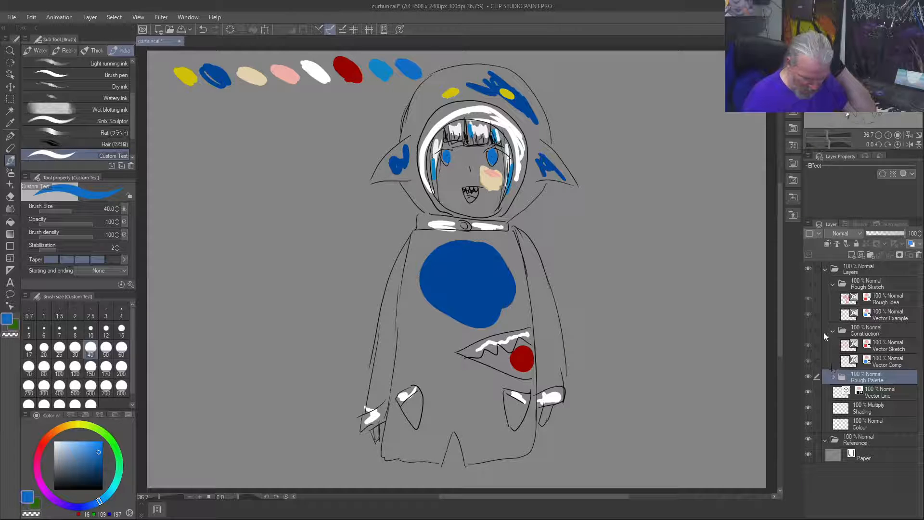
{"action": "left_click", "coordinate": [809, 377]}
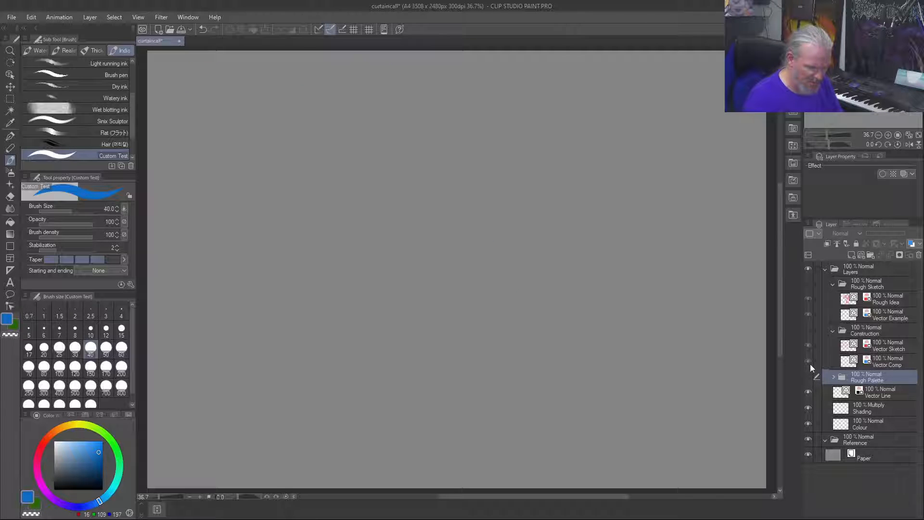
{"action": "left_click", "coordinate": [808, 330]}
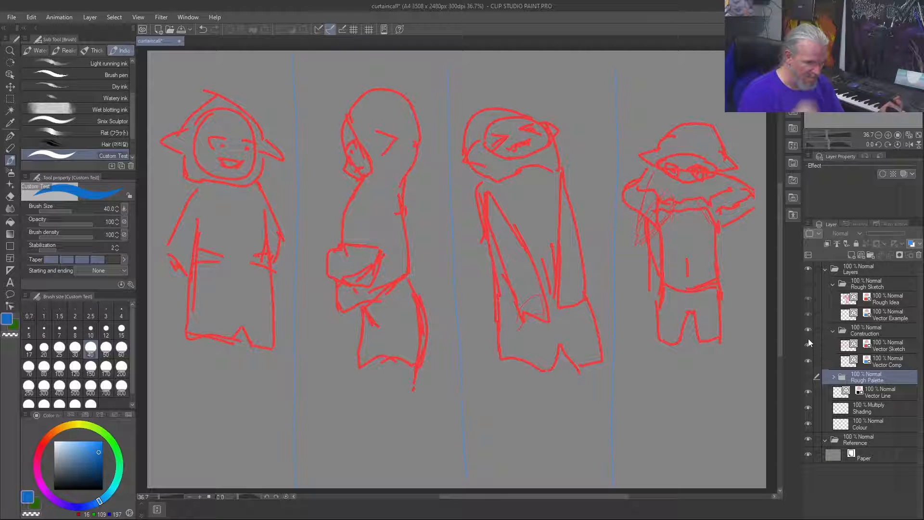
Step: Duplicate the empty Vector Line layer into the Construction folder and rename the copy "Rough Line Art"
{"action": "right_click", "coordinate": [874, 397]}
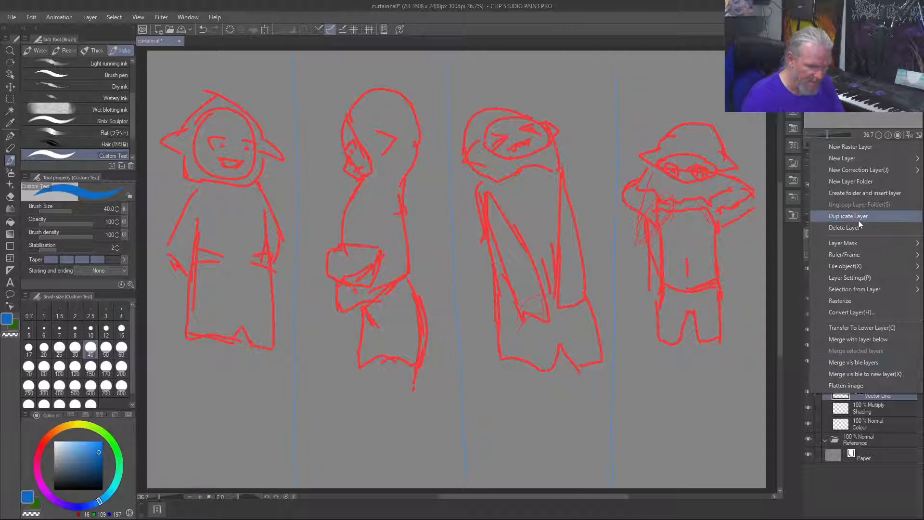
{"action": "left_click", "coordinate": [859, 217]}
{"action": "left_click_drag", "start_coordinate": [883, 397], "coordinate": [885, 369]}
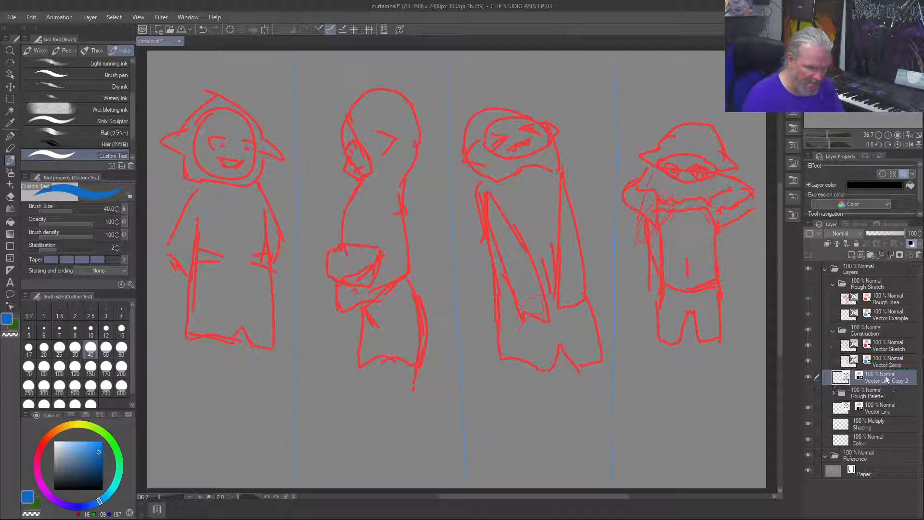
{"action": "mouse_move", "coordinate": [877, 380]}
{"action": "left_mouse_down"}
{"action": "mouse_move", "coordinate": [882, 371]}
{"action": "mouse_move", "coordinate": [878, 389]}
{"action": "left_mouse_up"}
{"action": "double_click", "coordinate": [878, 381]}
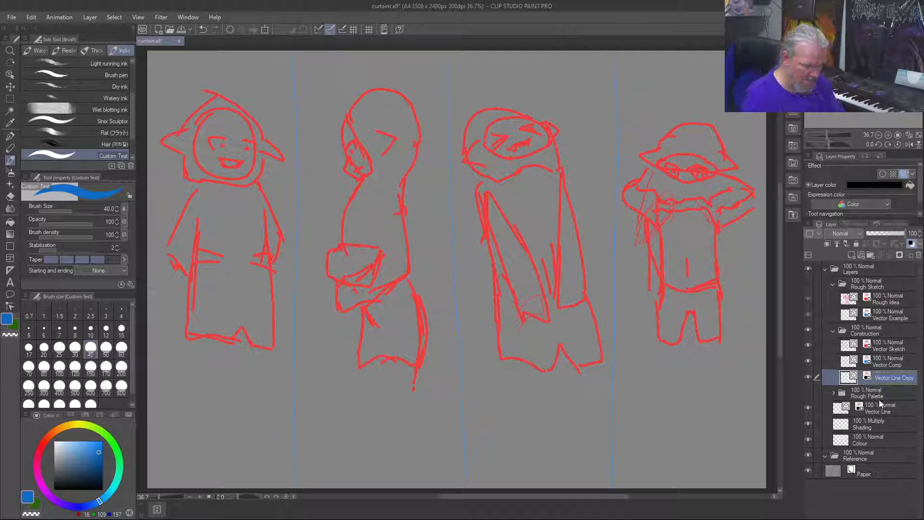
{"action": "key", "text": "Right"}
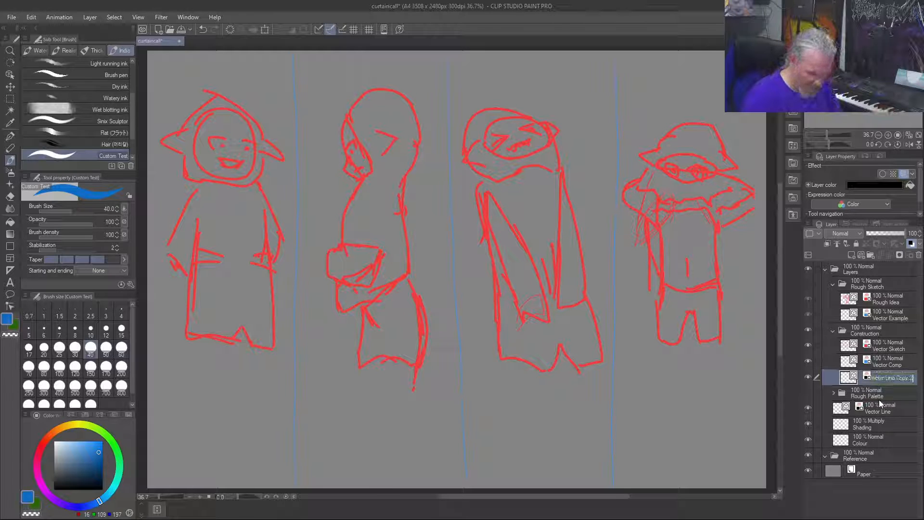
{"action": "type", "text": "R"}
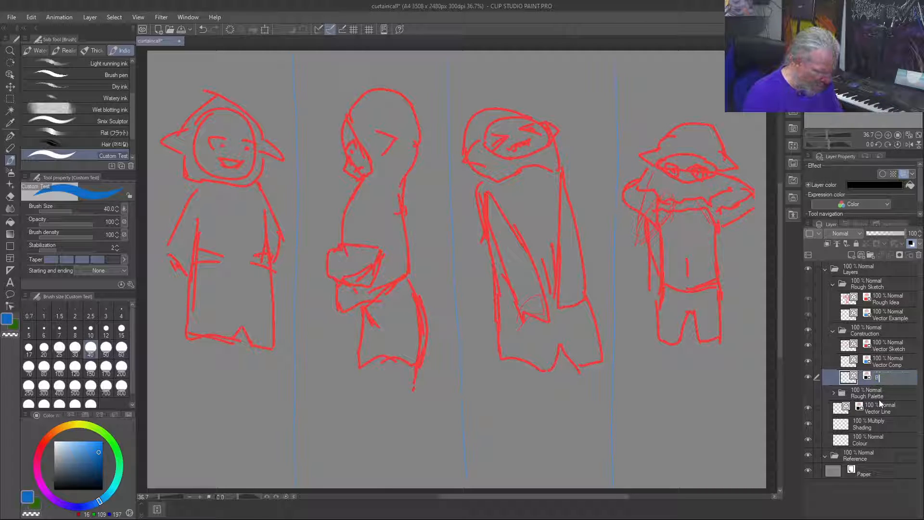
{"action": "type", "text": "ough Line Art"}
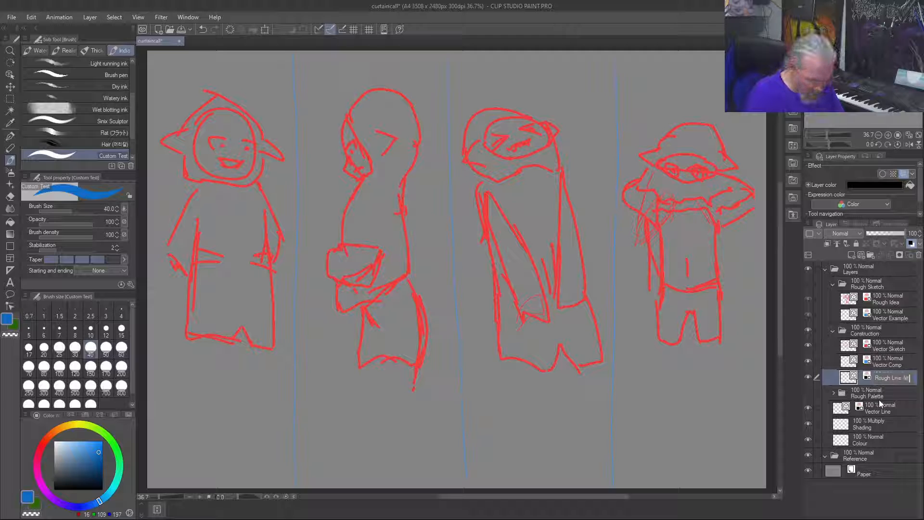
{"action": "key", "text": "Return"}
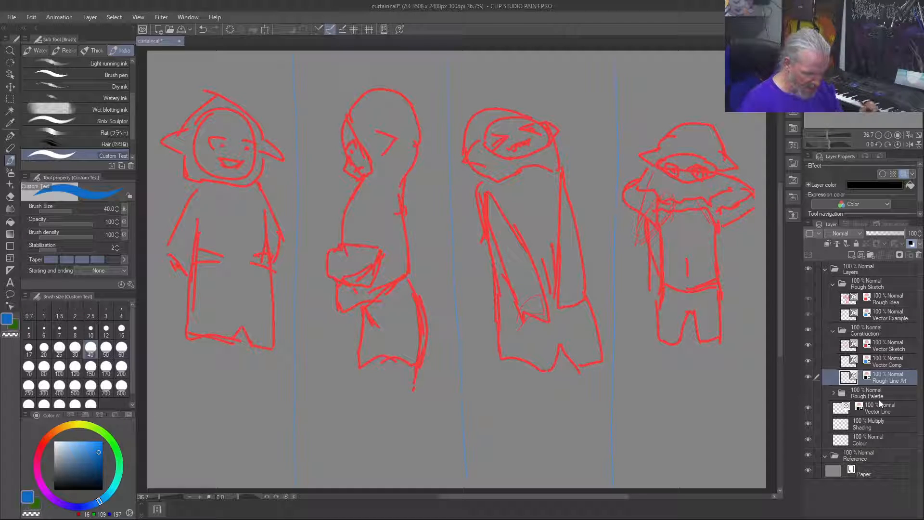
Step: Lower the Vector Sketch layer's opacity to 30%
{"action": "left_click", "coordinate": [845, 350]}
{"action": "left_click_drag", "start_coordinate": [897, 233], "coordinate": [879, 235]}
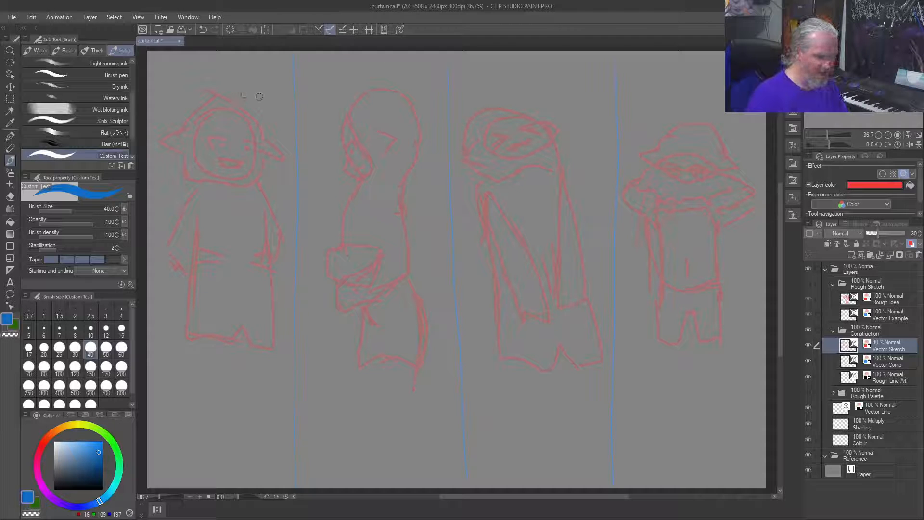
Step: On the Rough Line Art layer, draw horizontal head-height guide lines over all four figures with a size 12 brush
{"action": "left_click", "coordinate": [892, 378]}
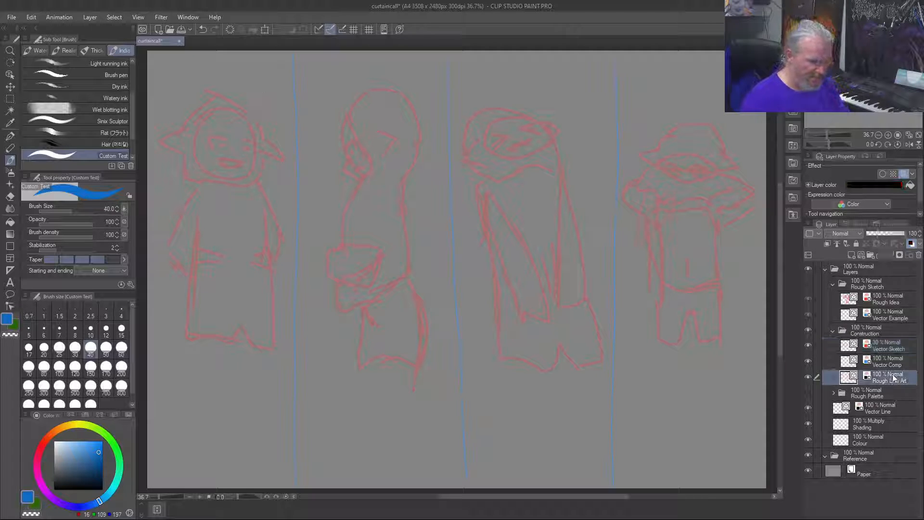
{"action": "key", "text": "["}
{"action": "key", "text": "["}
{"action": "key", "text": "["}
{"action": "key", "text": "["}
{"action": "key", "text": "["}
{"action": "key", "text": "["}
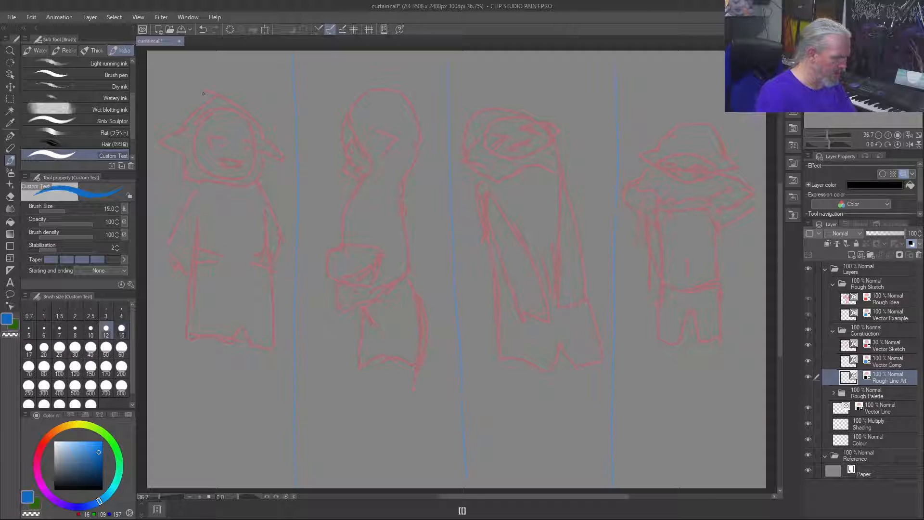
{"action": "left_click_drag", "start_coordinate": [184, 92], "coordinate": [431, 90]}
{"action": "left_click_drag", "start_coordinate": [592, 89], "coordinate": [478, 88]}
{"action": "left_click_drag", "start_coordinate": [723, 87], "coordinate": [647, 87]}
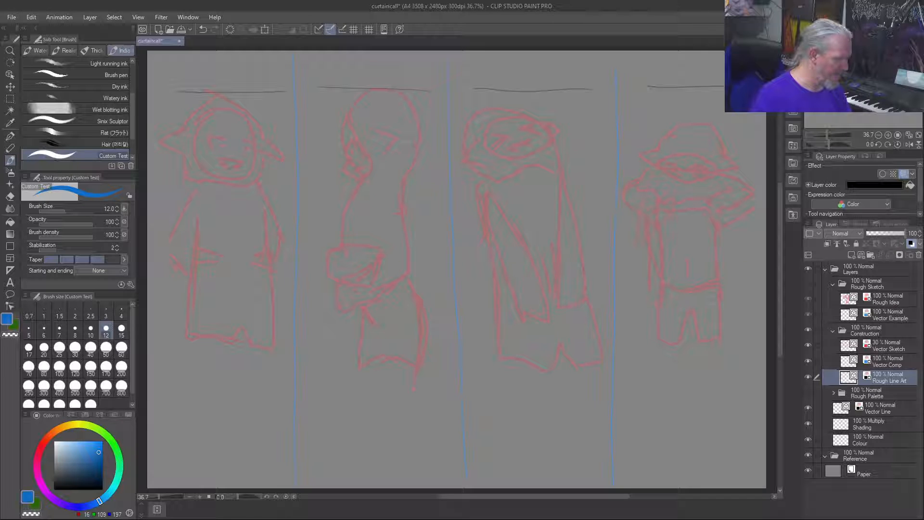
Step: Sketch the first figure's torso, arms and legs, plus a face with eyes, nose and a toothed mouth
{"action": "mouse_move", "coordinate": [209, 177]}
{"action": "left_mouse_down"}
{"action": "mouse_move", "coordinate": [271, 178]}
{"action": "mouse_move", "coordinate": [194, 187]}
{"action": "mouse_move", "coordinate": [206, 247]}
{"action": "mouse_move", "coordinate": [235, 253]}
{"action": "mouse_move", "coordinate": [241, 246]}
{"action": "mouse_move", "coordinate": [231, 246]}
{"action": "mouse_move", "coordinate": [290, 223]}
{"action": "mouse_move", "coordinate": [290, 234]}
{"action": "left_mouse_up"}
{"action": "mouse_move", "coordinate": [262, 179]}
{"action": "left_mouse_down"}
{"action": "mouse_move", "coordinate": [289, 222]}
{"action": "mouse_move", "coordinate": [242, 252]}
{"action": "mouse_move", "coordinate": [269, 307]}
{"action": "mouse_move", "coordinate": [244, 316]}
{"action": "mouse_move", "coordinate": [197, 287]}
{"action": "mouse_move", "coordinate": [198, 234]}
{"action": "left_mouse_up"}
{"action": "left_click_drag", "start_coordinate": [207, 201], "coordinate": [202, 217]}
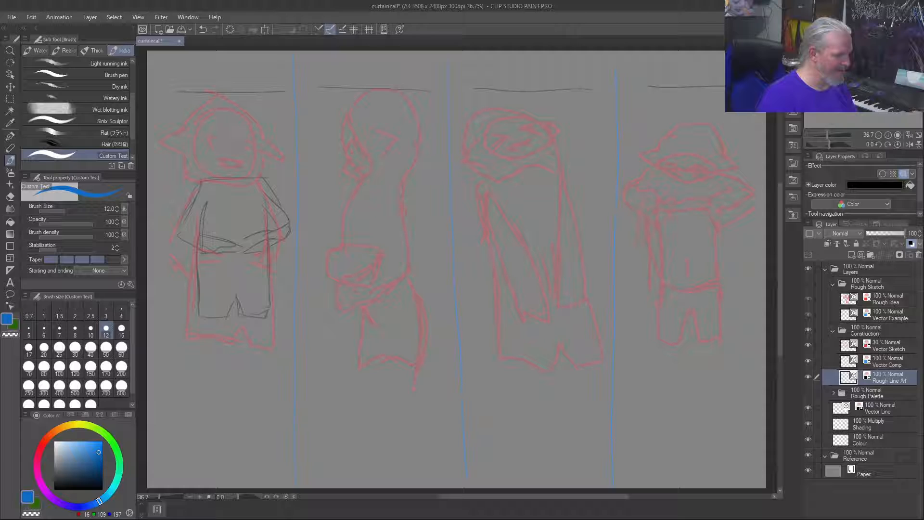
{"action": "left_click_drag", "start_coordinate": [243, 161], "coordinate": [226, 162]}
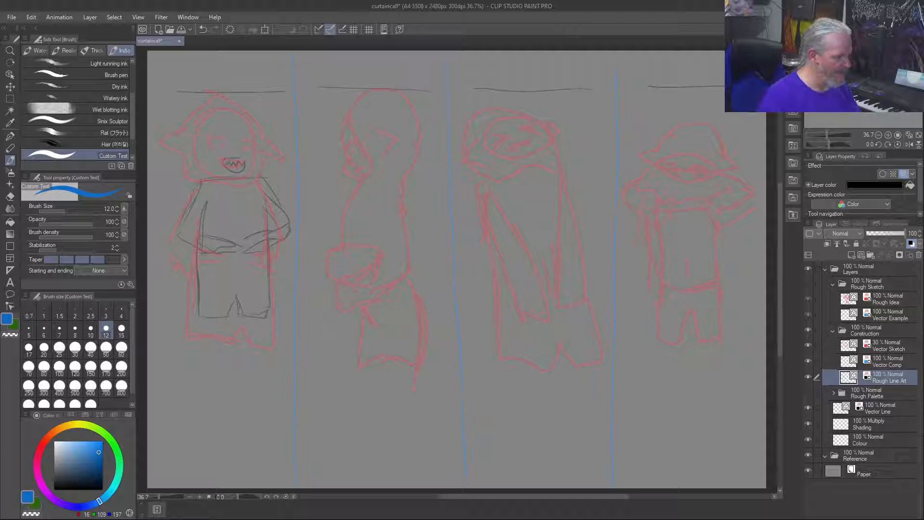
{"action": "mouse_move", "coordinate": [248, 130]}
{"action": "left_mouse_down"}
{"action": "mouse_move", "coordinate": [257, 145]}
{"action": "mouse_move", "coordinate": [249, 133]}
{"action": "left_mouse_up"}
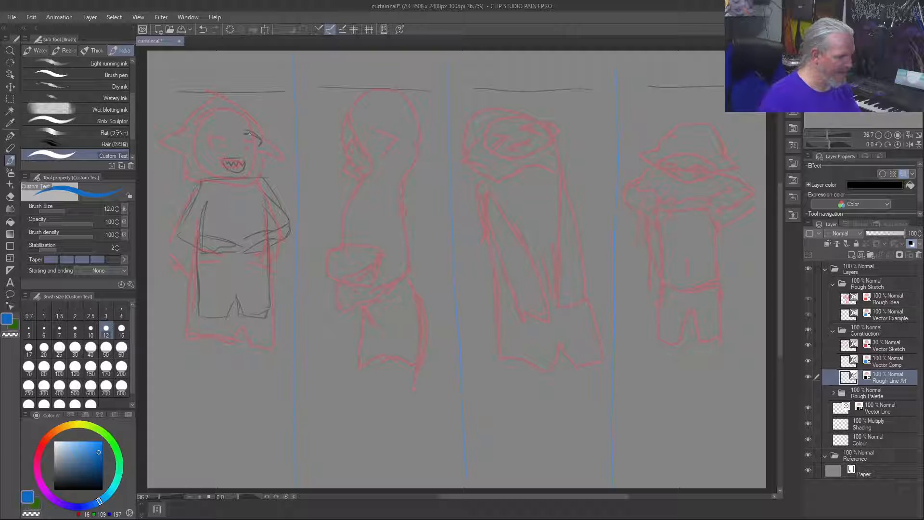
{"action": "mouse_move", "coordinate": [223, 136]}
{"action": "left_mouse_down"}
{"action": "mouse_move", "coordinate": [206, 146]}
{"action": "mouse_move", "coordinate": [213, 136]}
{"action": "left_mouse_up"}
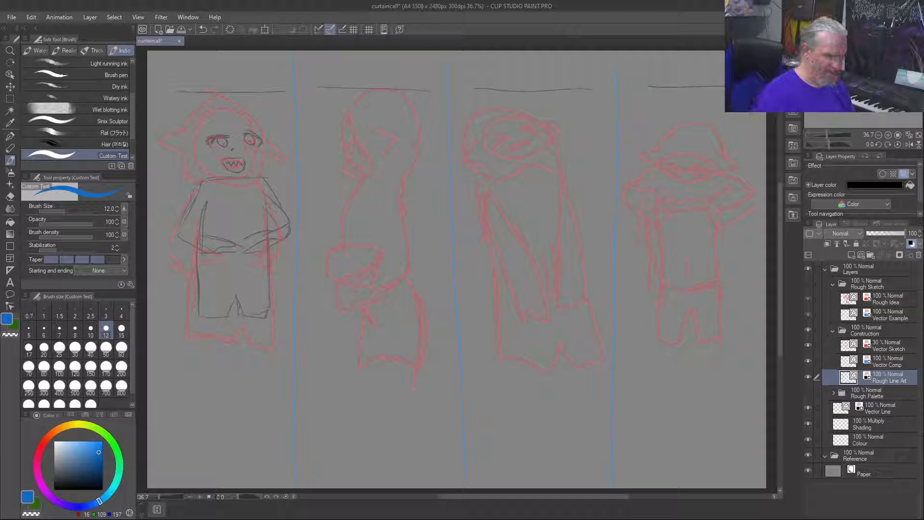
Step: Delete the first figure's new body and face lines from the Rough Line Art layer, keeping the guide line above
{"action": "key", "text": "m"}
{"action": "left_click_drag", "start_coordinate": [291, 113], "coordinate": [173, 338]}
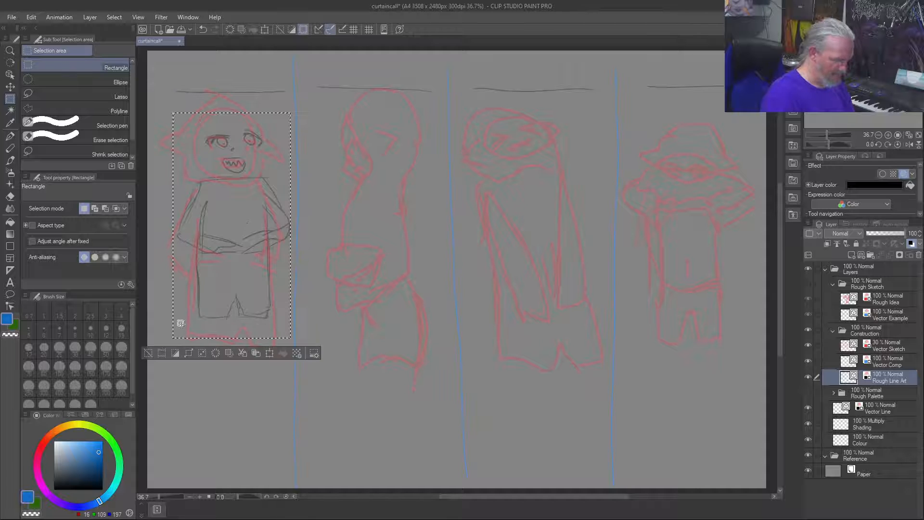
{"action": "key", "text": "Delete"}
{"action": "key", "text": "ctrl+d"}
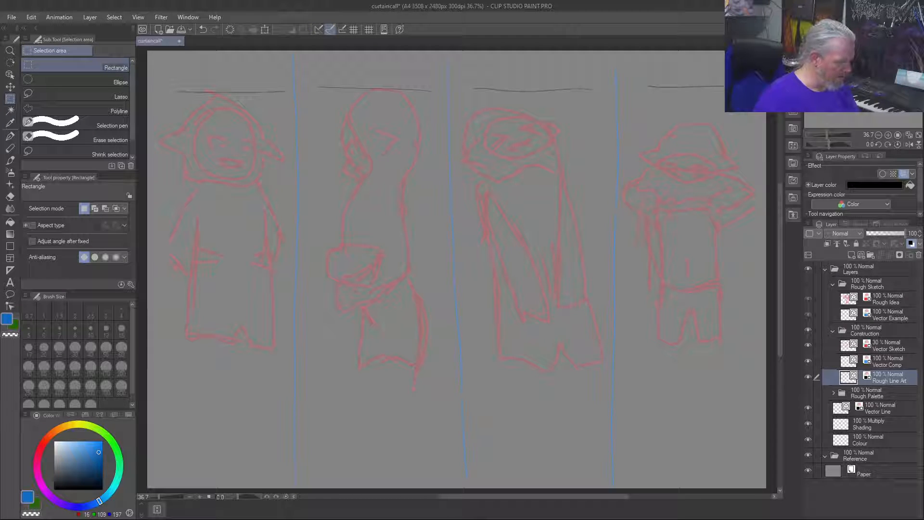
{"action": "left_click_drag", "start_coordinate": [239, 175], "coordinate": [261, 182]}
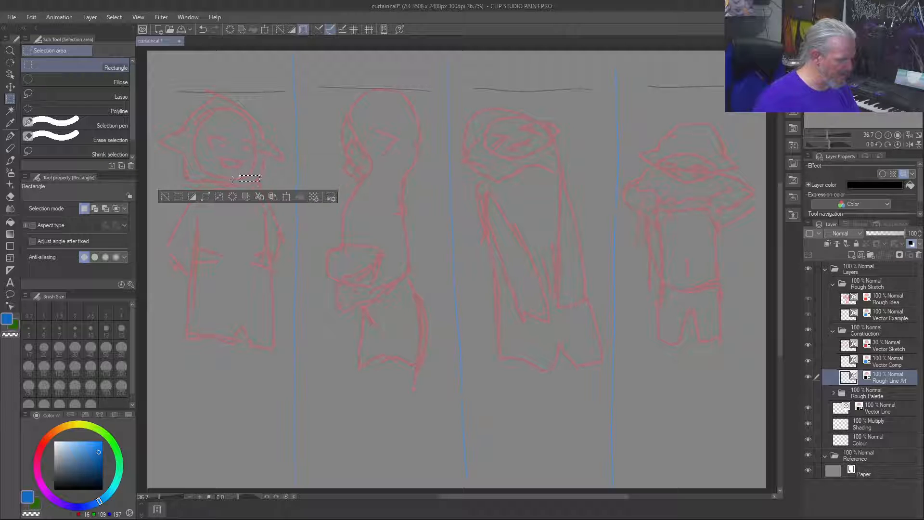
Step: Clear the selection, then sketch the first figure's shoulder line, neck and turned head outline on the Rough Line Art layer
{"action": "key", "text": "ctrl+d"}
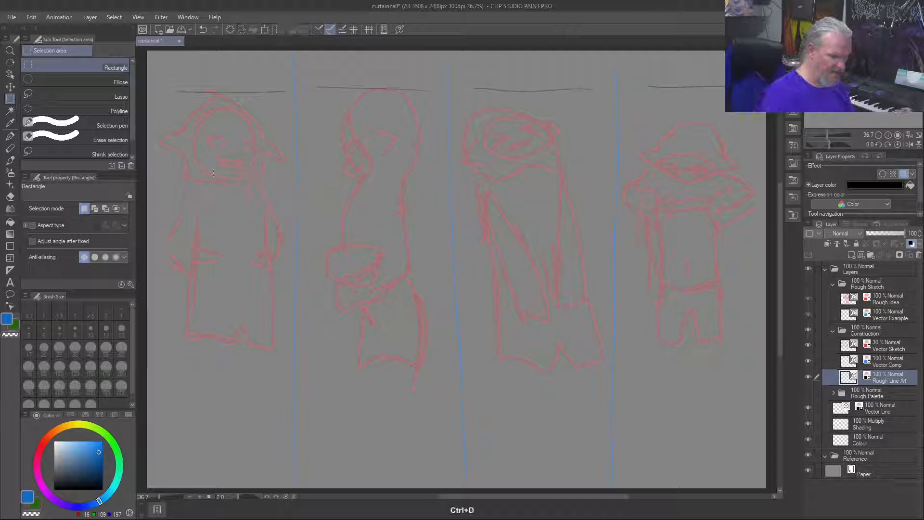
{"action": "key", "text": "b"}
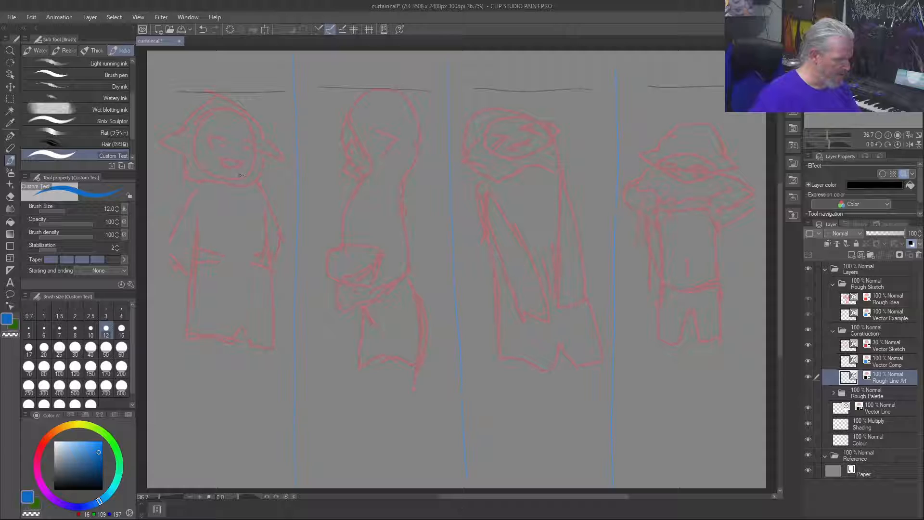
{"action": "left_click_drag", "start_coordinate": [265, 179], "coordinate": [225, 190]}
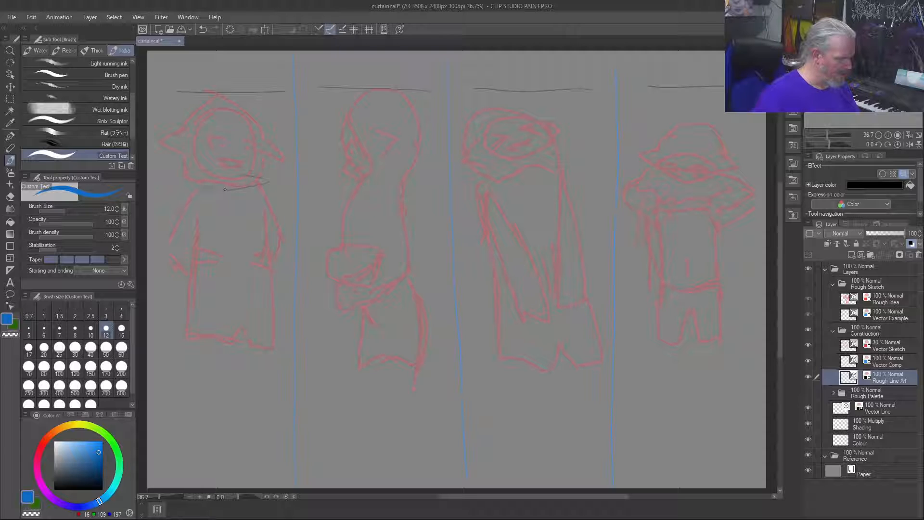
{"action": "mouse_move", "coordinate": [223, 176]}
{"action": "left_mouse_down"}
{"action": "mouse_move", "coordinate": [241, 169]}
{"action": "mouse_move", "coordinate": [244, 177]}
{"action": "left_mouse_up"}
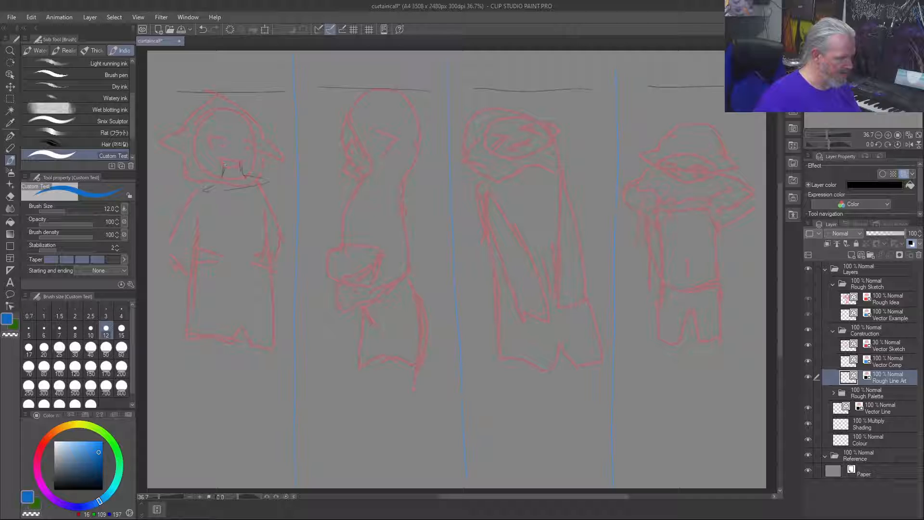
{"action": "mouse_move", "coordinate": [242, 168]}
{"action": "left_mouse_down"}
{"action": "mouse_move", "coordinate": [264, 169]}
{"action": "mouse_move", "coordinate": [264, 138]}
{"action": "mouse_move", "coordinate": [245, 96]}
{"action": "mouse_move", "coordinate": [210, 99]}
{"action": "mouse_move", "coordinate": [197, 141]}
{"action": "left_mouse_up"}
{"action": "mouse_move", "coordinate": [218, 95]}
{"action": "left_mouse_down"}
{"action": "mouse_move", "coordinate": [203, 137]}
{"action": "mouse_move", "coordinate": [219, 165]}
{"action": "left_mouse_up"}
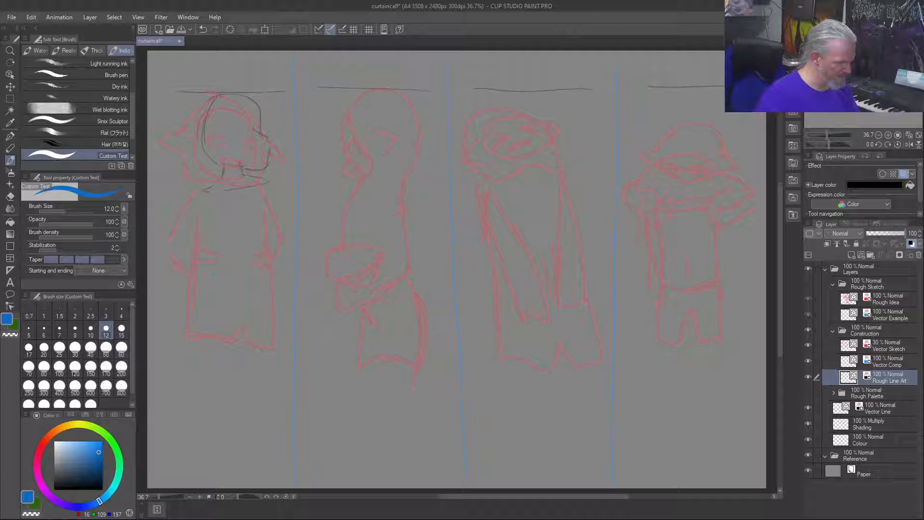
Step: Sketch the first figure's torso sides and bent arms, with both hands resting at the waist
{"action": "left_click_drag", "start_coordinate": [269, 182], "coordinate": [267, 281]}
{"action": "left_click_drag", "start_coordinate": [200, 192], "coordinate": [195, 258]}
{"action": "mouse_move", "coordinate": [204, 219]}
{"action": "left_mouse_down"}
{"action": "mouse_move", "coordinate": [207, 302]}
{"action": "mouse_move", "coordinate": [240, 333]}
{"action": "left_mouse_up"}
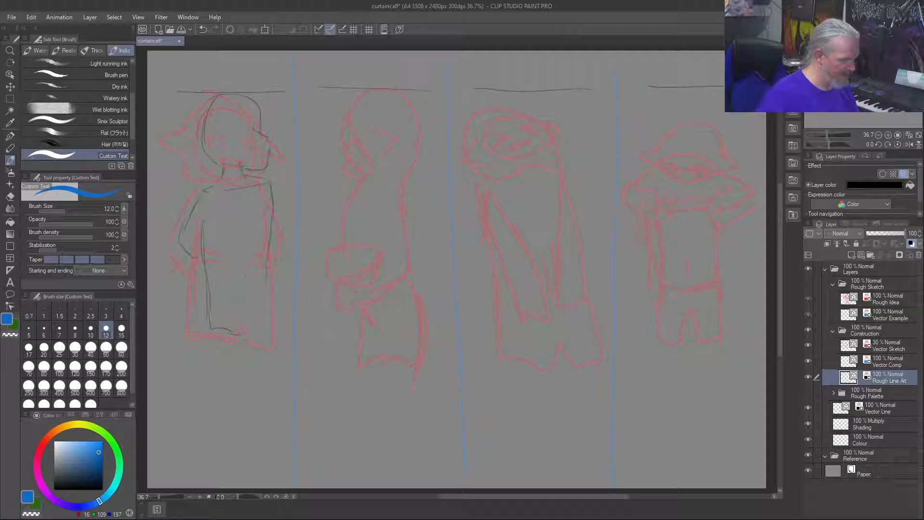
{"action": "mouse_move", "coordinate": [205, 246]}
{"action": "left_mouse_down"}
{"action": "mouse_move", "coordinate": [228, 251]}
{"action": "mouse_move", "coordinate": [224, 269]}
{"action": "left_mouse_up"}
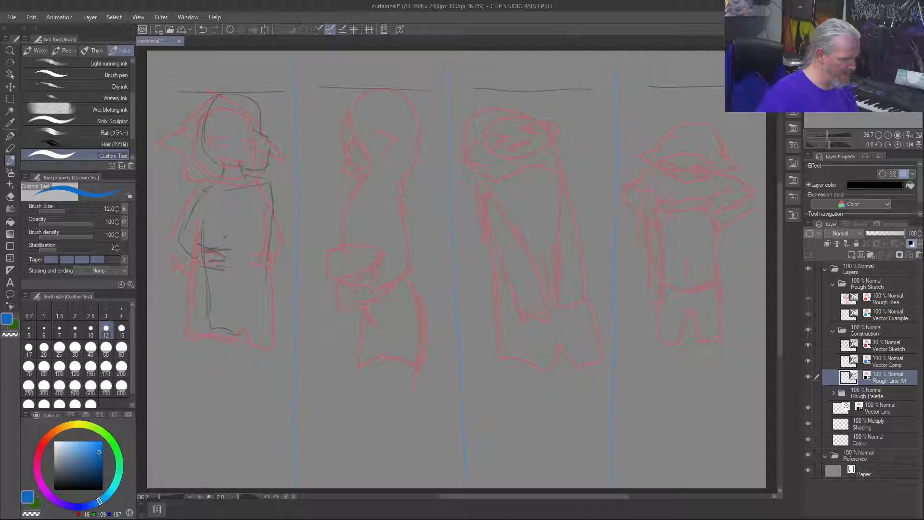
{"action": "left_click_drag", "start_coordinate": [269, 243], "coordinate": [258, 248]}
{"action": "left_click_drag", "start_coordinate": [268, 255], "coordinate": [259, 258]}
{"action": "left_click_drag", "start_coordinate": [272, 219], "coordinate": [274, 247]}
Step: Draw the first figure's lower garment with a notched hem between the legs and a leg line below it
{"action": "left_click_drag", "start_coordinate": [219, 337], "coordinate": [224, 382]}
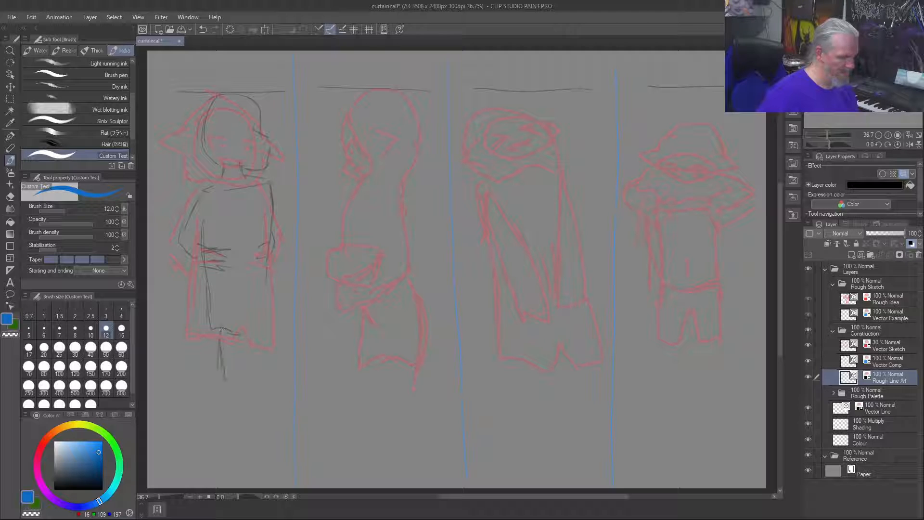
{"action": "mouse_move", "coordinate": [244, 331]}
{"action": "left_mouse_down"}
{"action": "mouse_move", "coordinate": [259, 343]}
{"action": "mouse_move", "coordinate": [273, 257]}
{"action": "left_mouse_up"}
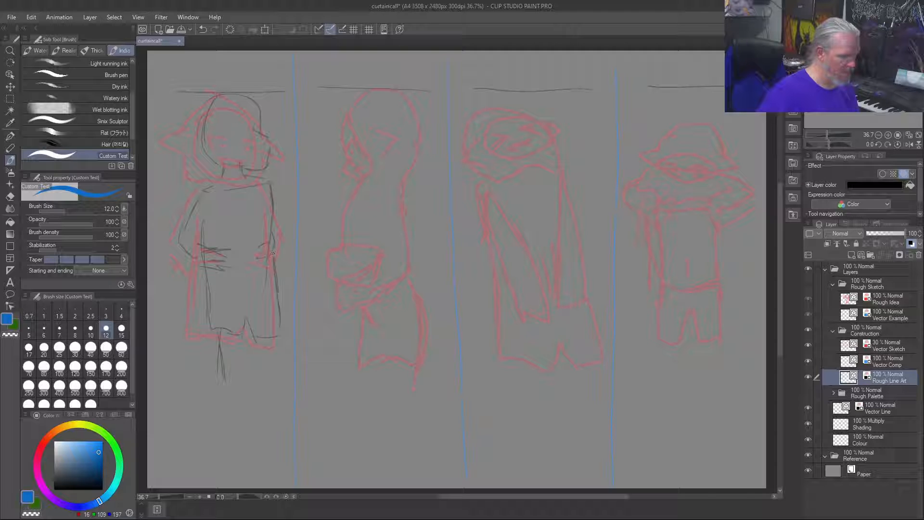
{"action": "left_click_drag", "start_coordinate": [280, 287], "coordinate": [284, 324]}
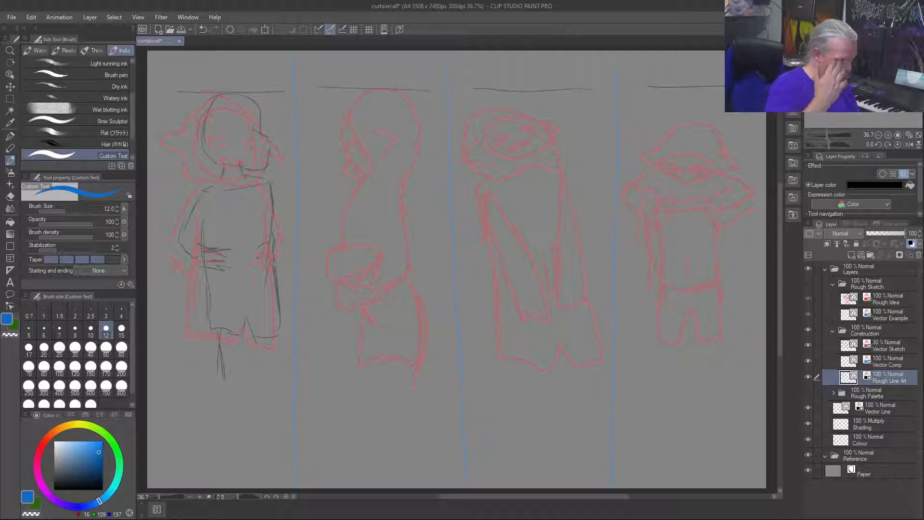
Step: Reinforce the first figure's arm outlines and add eyes and a toothed mouth to its face
{"action": "left_click_drag", "start_coordinate": [268, 262], "coordinate": [271, 205]}
{"action": "mouse_move", "coordinate": [194, 201]}
{"action": "left_mouse_down"}
{"action": "mouse_move", "coordinate": [174, 249]}
{"action": "mouse_move", "coordinate": [203, 272]}
{"action": "left_mouse_up"}
{"action": "mouse_move", "coordinate": [189, 236]}
{"action": "left_mouse_down"}
{"action": "mouse_move", "coordinate": [177, 267]}
{"action": "mouse_move", "coordinate": [181, 239]}
{"action": "left_mouse_up"}
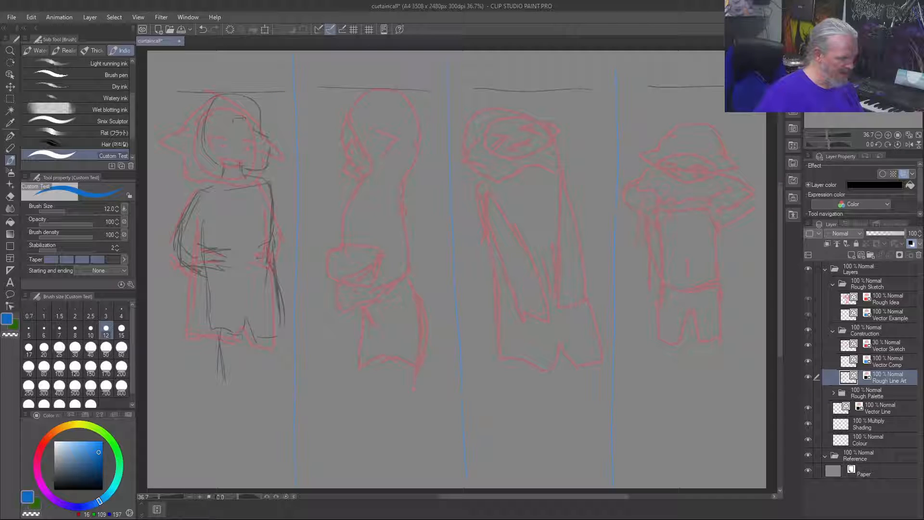
{"action": "mouse_move", "coordinate": [251, 148]}
{"action": "left_mouse_down"}
{"action": "mouse_move", "coordinate": [265, 151]}
{"action": "mouse_move", "coordinate": [241, 122]}
{"action": "left_mouse_up"}
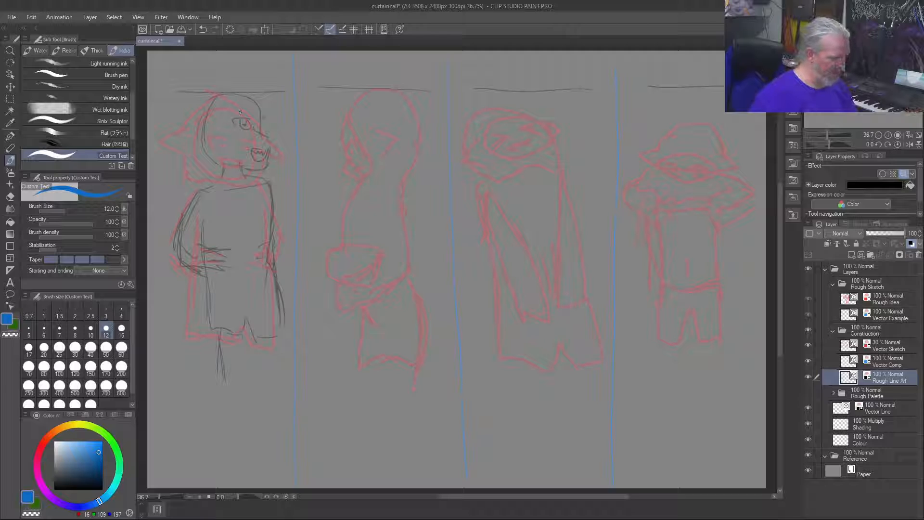
{"action": "left_click_drag", "start_coordinate": [264, 128], "coordinate": [265, 124]}
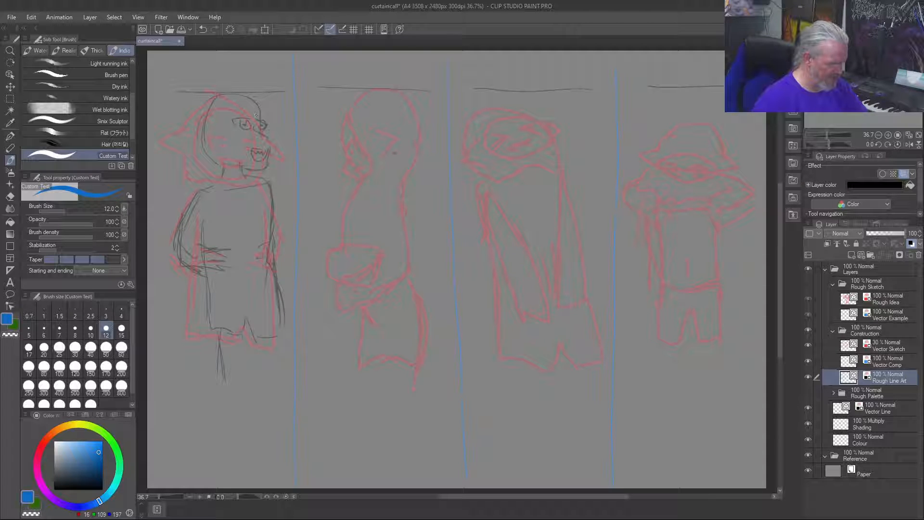
Step: Sketch the second figure's head with a pointed jaw, rounded skull, two eyes, nose and mouth
{"action": "left_click_drag", "start_coordinate": [397, 163], "coordinate": [379, 169]}
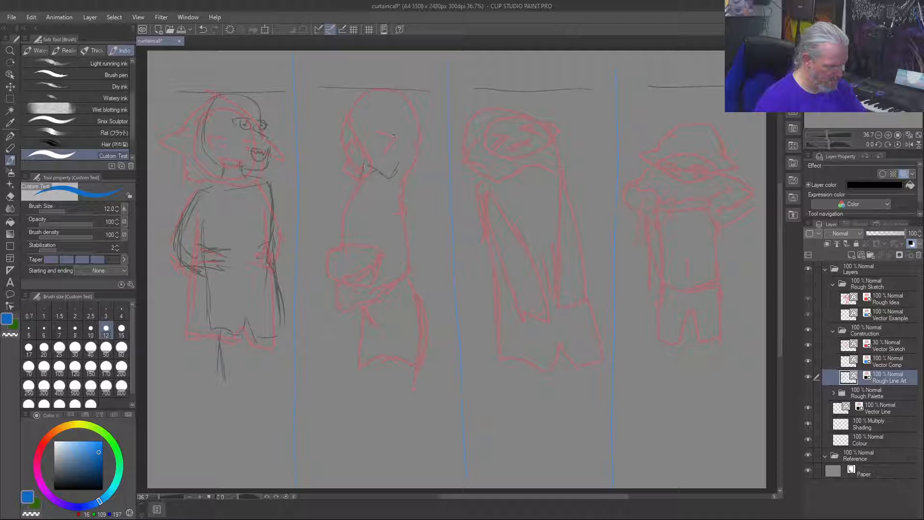
{"action": "left_click_drag", "start_coordinate": [379, 129], "coordinate": [407, 143]}
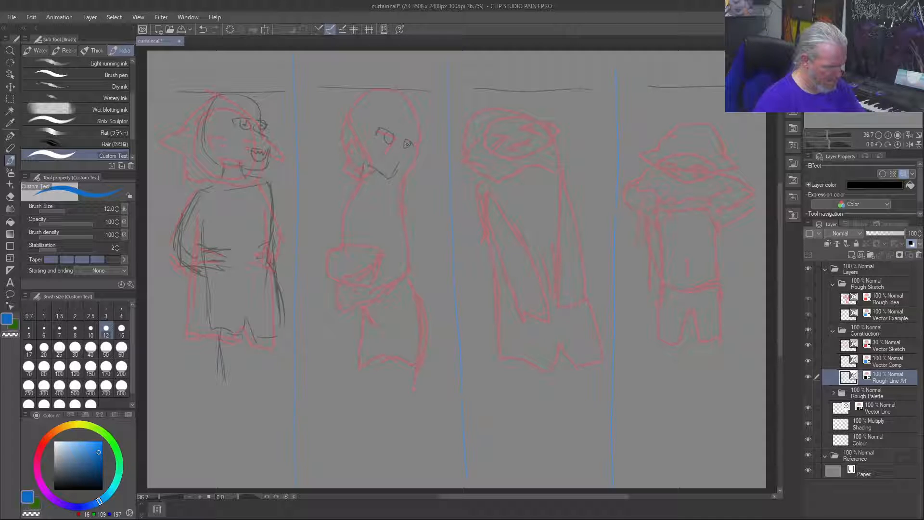
{"action": "left_click_drag", "start_coordinate": [387, 156], "coordinate": [393, 168]}
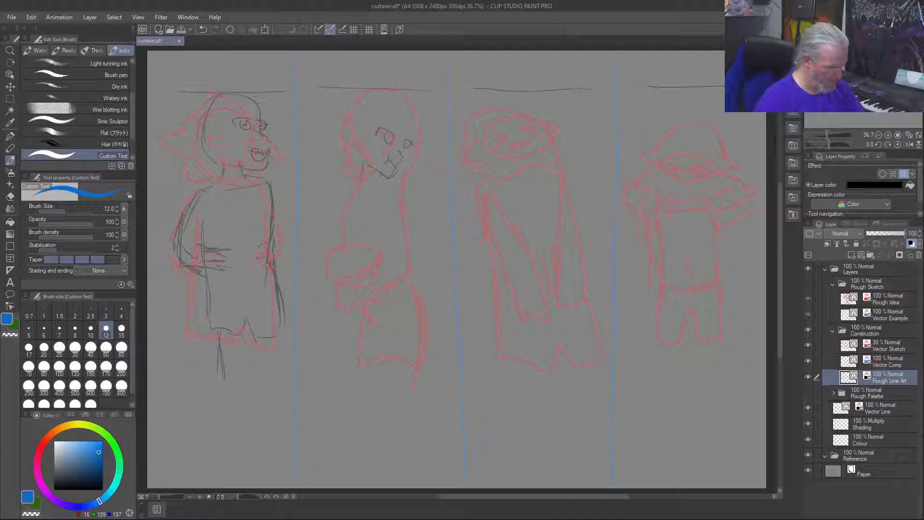
{"action": "left_click_drag", "start_coordinate": [415, 120], "coordinate": [418, 137]}
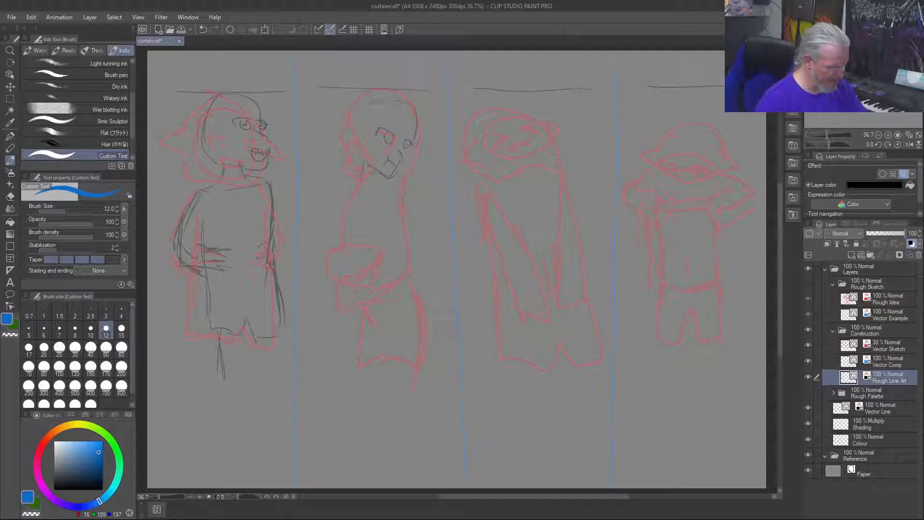
{"action": "left_click_drag", "start_coordinate": [370, 166], "coordinate": [389, 181]}
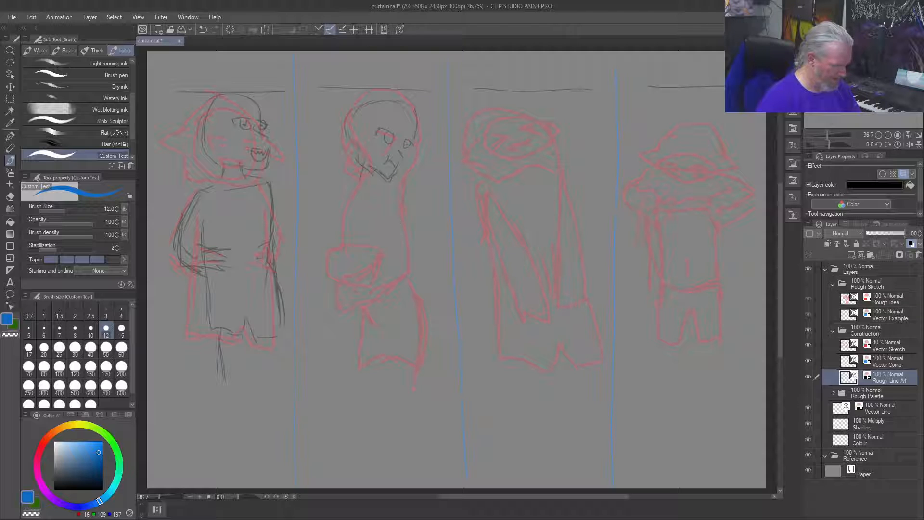
Step: Draw the second figure's shoulders and its arms folding across the waist
{"action": "mouse_move", "coordinate": [353, 170]}
{"action": "left_mouse_down"}
{"action": "mouse_move", "coordinate": [328, 178]}
{"action": "mouse_move", "coordinate": [381, 187]}
{"action": "left_mouse_up"}
{"action": "mouse_move", "coordinate": [321, 215]}
{"action": "left_mouse_down"}
{"action": "mouse_move", "coordinate": [323, 236]}
{"action": "mouse_move", "coordinate": [347, 247]}
{"action": "left_mouse_up"}
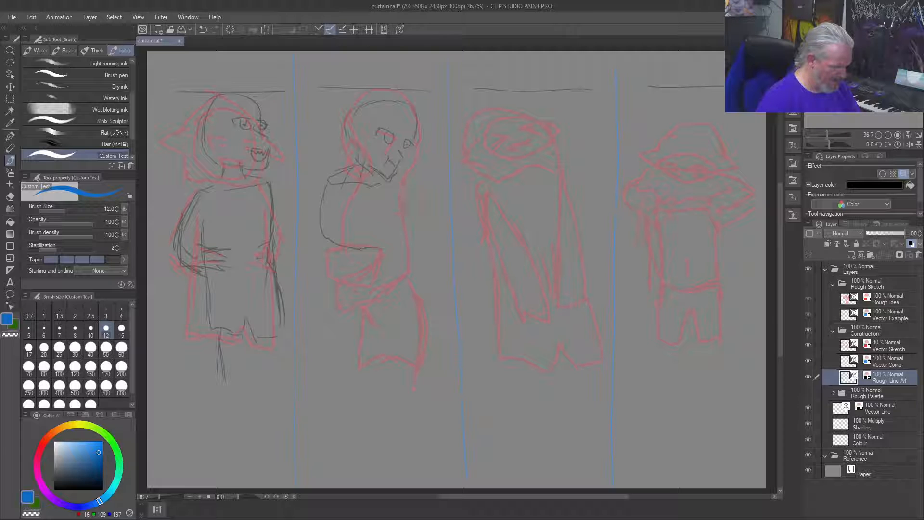
{"action": "left_click_drag", "start_coordinate": [403, 205], "coordinate": [407, 224]}
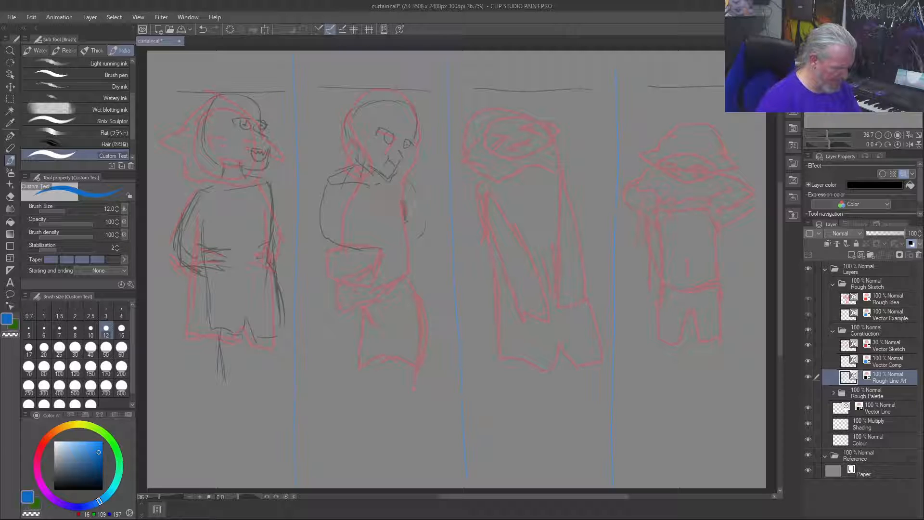
{"action": "mouse_move", "coordinate": [378, 248]}
{"action": "left_mouse_down"}
{"action": "mouse_move", "coordinate": [417, 230]}
{"action": "mouse_move", "coordinate": [398, 246]}
{"action": "left_mouse_up"}
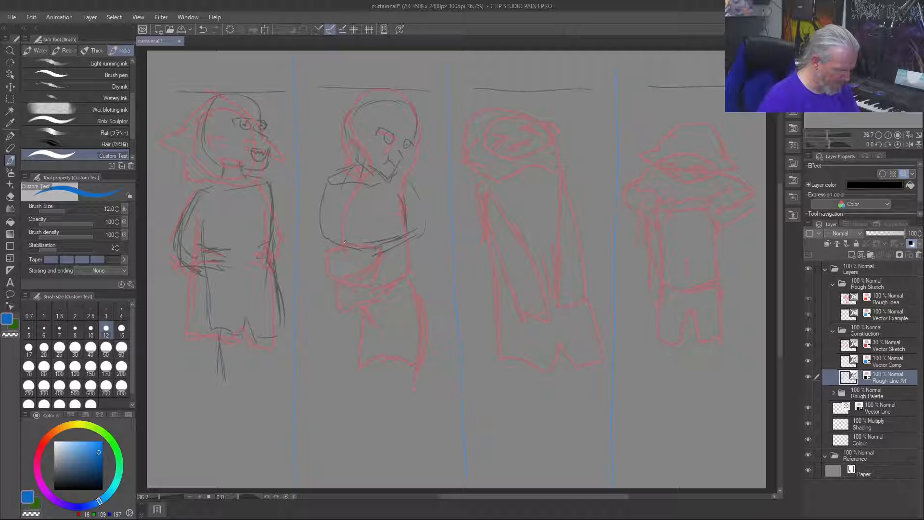
Step: Sketch the second figure's torso sides and shorts, and add further lines to the folded forearms
{"action": "left_click_drag", "start_coordinate": [347, 206], "coordinate": [351, 242]}
{"action": "left_click_drag", "start_coordinate": [410, 247], "coordinate": [416, 317]}
{"action": "mouse_move", "coordinate": [412, 286]}
{"action": "left_mouse_down"}
{"action": "mouse_move", "coordinate": [415, 316]}
{"action": "mouse_move", "coordinate": [370, 320]}
{"action": "left_mouse_up"}
{"action": "left_click_drag", "start_coordinate": [383, 293], "coordinate": [384, 311]}
{"action": "left_click_drag", "start_coordinate": [347, 268], "coordinate": [352, 320]}
{"action": "left_click_drag", "start_coordinate": [341, 259], "coordinate": [345, 277]}
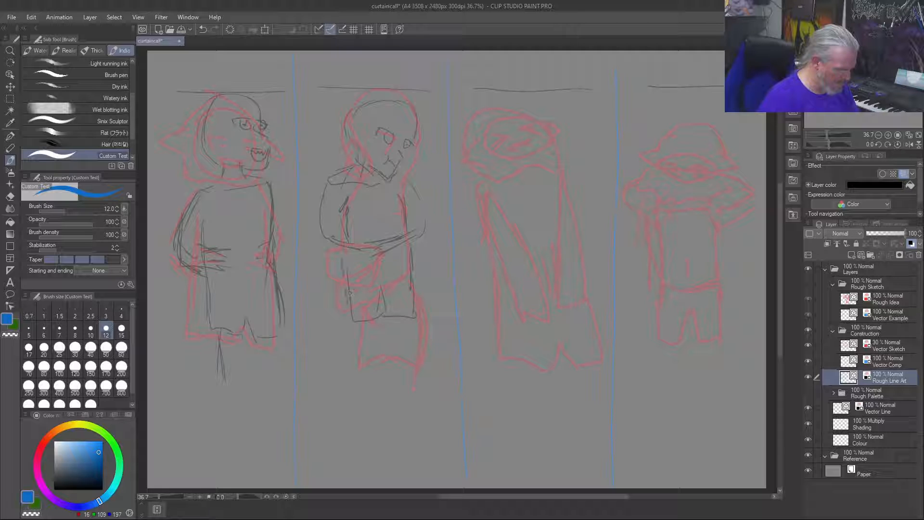
{"action": "mouse_move", "coordinate": [411, 245]}
{"action": "left_mouse_down"}
{"action": "mouse_move", "coordinate": [395, 263]}
{"action": "mouse_move", "coordinate": [368, 262]}
{"action": "mouse_move", "coordinate": [401, 244]}
{"action": "mouse_move", "coordinate": [401, 256]}
{"action": "left_mouse_up"}
{"action": "mouse_move", "coordinate": [387, 219]}
{"action": "left_mouse_down"}
{"action": "mouse_move", "coordinate": [408, 219]}
{"action": "mouse_move", "coordinate": [342, 232]}
{"action": "mouse_move", "coordinate": [365, 236]}
{"action": "left_mouse_up"}
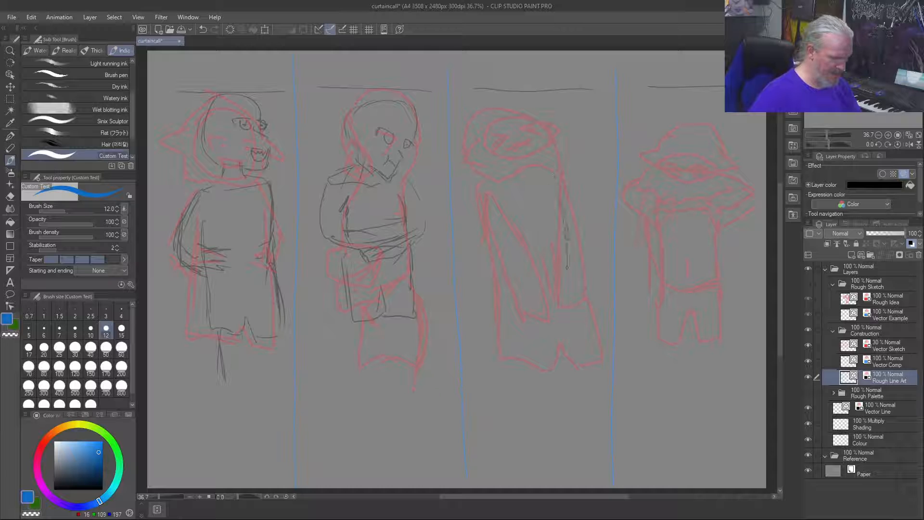
Step: Sketch the third figure's two long downward-reaching arms and its slanted shoulders
{"action": "mouse_move", "coordinate": [549, 178]}
{"action": "left_mouse_down"}
{"action": "mouse_move", "coordinate": [566, 269]}
{"action": "mouse_move", "coordinate": [555, 261]}
{"action": "mouse_move", "coordinate": [552, 278]}
{"action": "left_mouse_up"}
{"action": "left_click_drag", "start_coordinate": [542, 259], "coordinate": [539, 277]}
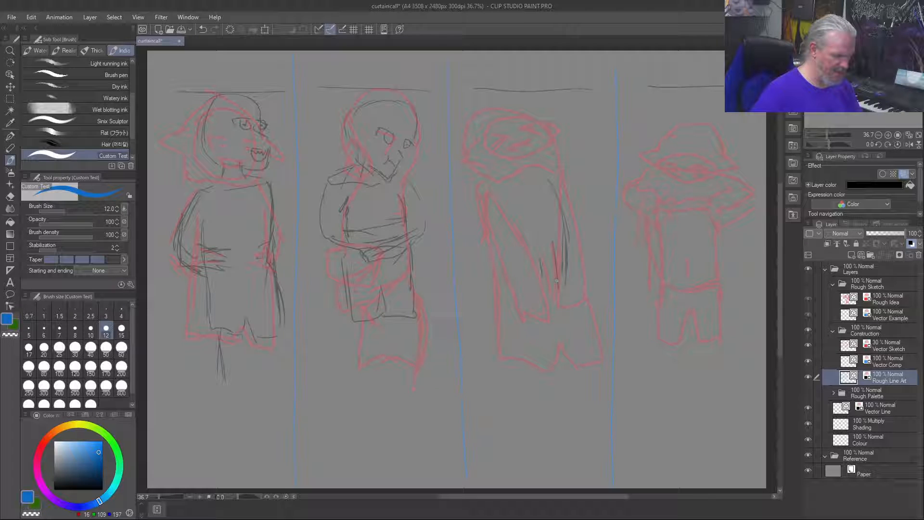
{"action": "mouse_move", "coordinate": [488, 205]}
{"action": "left_mouse_down"}
{"action": "mouse_move", "coordinate": [525, 300]}
{"action": "mouse_move", "coordinate": [519, 285]}
{"action": "mouse_move", "coordinate": [537, 307]}
{"action": "left_mouse_up"}
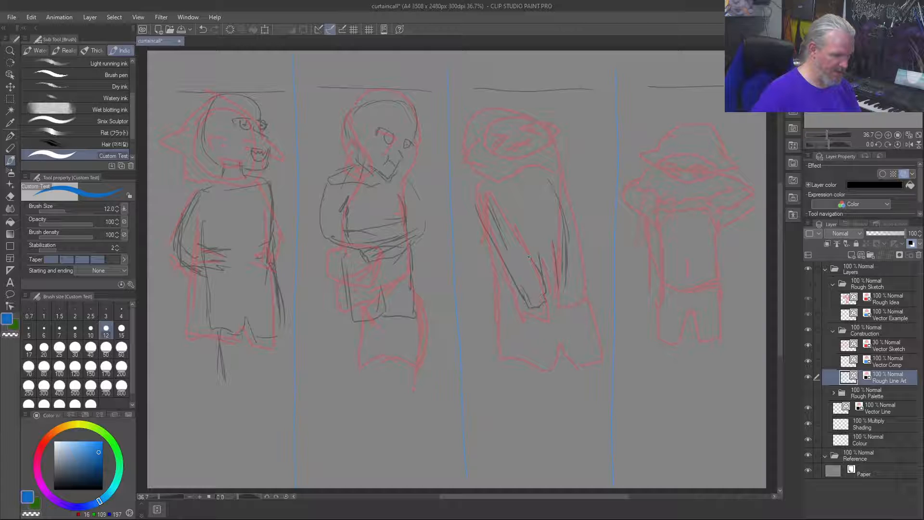
{"action": "mouse_move", "coordinate": [564, 205]}
{"action": "left_mouse_down"}
{"action": "mouse_move", "coordinate": [564, 282]}
{"action": "mouse_move", "coordinate": [581, 272]}
{"action": "mouse_move", "coordinate": [587, 187]}
{"action": "left_mouse_up"}
{"action": "mouse_move", "coordinate": [585, 233]}
{"action": "left_mouse_down"}
{"action": "mouse_move", "coordinate": [582, 192]}
{"action": "mouse_move", "coordinate": [556, 164]}
{"action": "mouse_move", "coordinate": [483, 187]}
{"action": "mouse_move", "coordinate": [564, 169]}
{"action": "left_mouse_up"}
Step: Draw the third figure's neck and tilted-back head, including the hair outline and facial features
{"action": "mouse_move", "coordinate": [527, 140]}
{"action": "left_mouse_down"}
{"action": "mouse_move", "coordinate": [531, 161]}
{"action": "mouse_move", "coordinate": [509, 166]}
{"action": "left_mouse_up"}
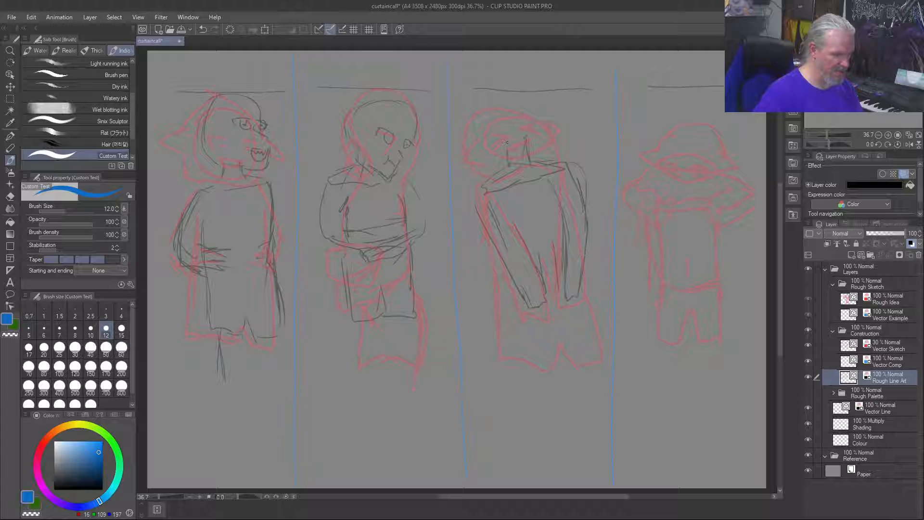
{"action": "mouse_move", "coordinate": [525, 121]}
{"action": "left_mouse_down"}
{"action": "mouse_move", "coordinate": [528, 129]}
{"action": "mouse_move", "coordinate": [498, 102]}
{"action": "mouse_move", "coordinate": [468, 116]}
{"action": "mouse_move", "coordinate": [490, 152]}
{"action": "left_mouse_up"}
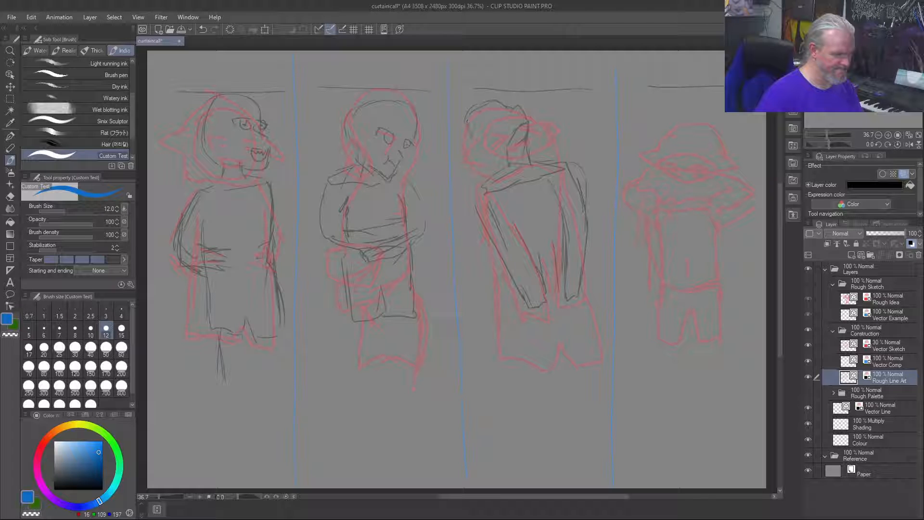
{"action": "mouse_move", "coordinate": [468, 106]}
{"action": "left_mouse_down"}
{"action": "mouse_move", "coordinate": [477, 149]}
{"action": "mouse_move", "coordinate": [502, 171]}
{"action": "left_mouse_up"}
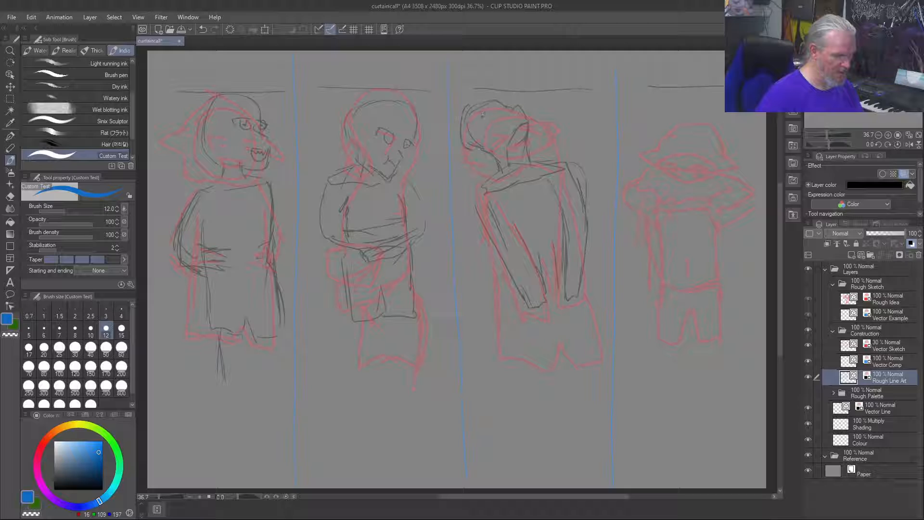
{"action": "left_click_drag", "start_coordinate": [494, 114], "coordinate": [482, 119]}
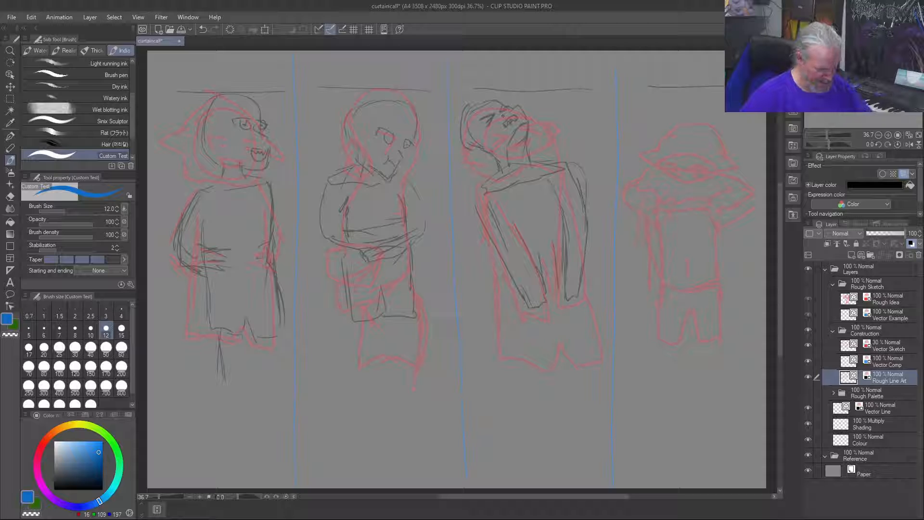
Step: Sketch the fourth figure's oval head and both bent arms raised towards the chest
{"action": "left_click_drag", "start_coordinate": [679, 115], "coordinate": [662, 140]}
{"action": "mouse_move", "coordinate": [715, 126]}
{"action": "left_mouse_down"}
{"action": "mouse_move", "coordinate": [664, 138]}
{"action": "mouse_move", "coordinate": [657, 150]}
{"action": "mouse_move", "coordinate": [678, 179]}
{"action": "mouse_move", "coordinate": [695, 181]}
{"action": "mouse_move", "coordinate": [713, 129]}
{"action": "left_mouse_up"}
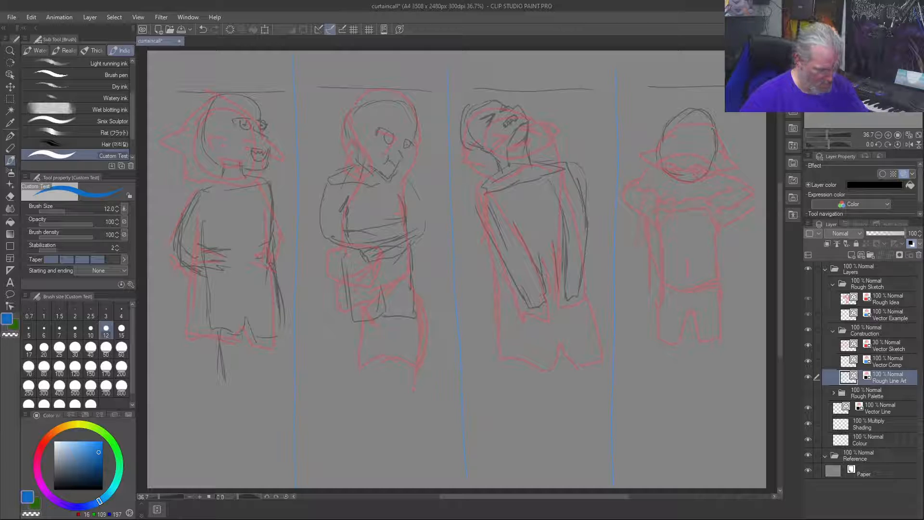
{"action": "mouse_move", "coordinate": [639, 201]}
{"action": "left_mouse_down"}
{"action": "mouse_move", "coordinate": [647, 177]}
{"action": "mouse_move", "coordinate": [648, 237]}
{"action": "left_mouse_up"}
{"action": "left_click_drag", "start_coordinate": [675, 204], "coordinate": [648, 210]}
{"action": "left_click_drag", "start_coordinate": [725, 187], "coordinate": [728, 197]}
{"action": "left_click_drag", "start_coordinate": [694, 202], "coordinate": [737, 225]}
{"action": "left_click_drag", "start_coordinate": [722, 177], "coordinate": [737, 236]}
{"action": "left_click_drag", "start_coordinate": [720, 189], "coordinate": [687, 206]}
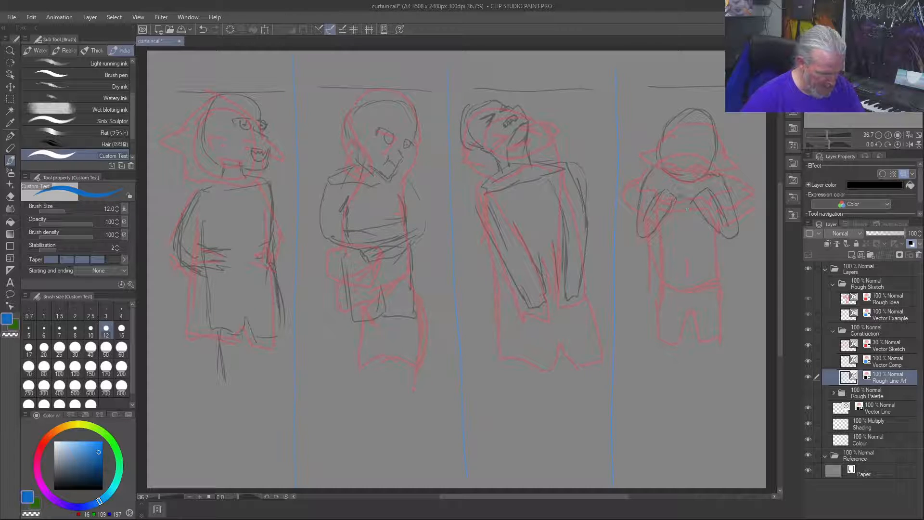
Step: Draw the fourth figure's waist and navel line, plus the hands meeting at the chest with a ragged edge beneath
{"action": "left_click_drag", "start_coordinate": [687, 263], "coordinate": [689, 273]}
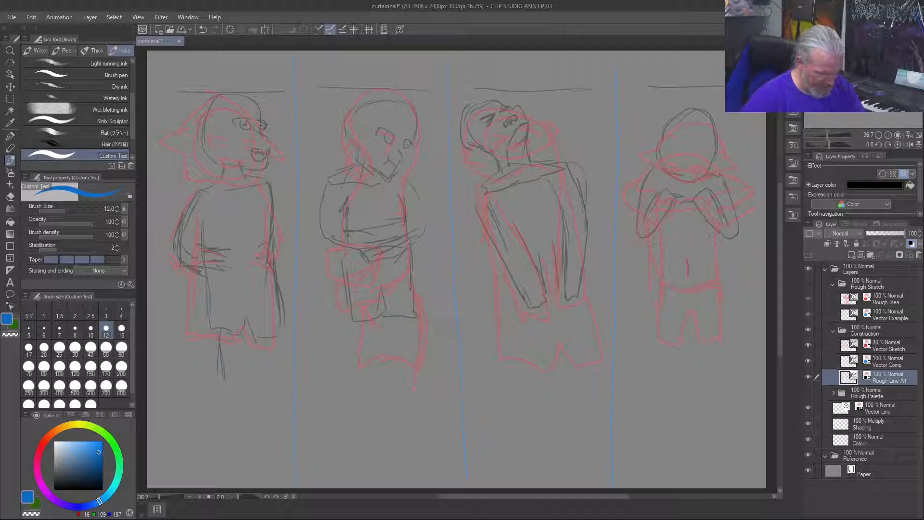
{"action": "mouse_move", "coordinate": [712, 228]}
{"action": "left_mouse_down"}
{"action": "mouse_move", "coordinate": [715, 273]}
{"action": "mouse_move", "coordinate": [684, 285]}
{"action": "mouse_move", "coordinate": [708, 290]}
{"action": "left_mouse_up"}
{"action": "left_click_drag", "start_coordinate": [662, 247], "coordinate": [664, 277]}
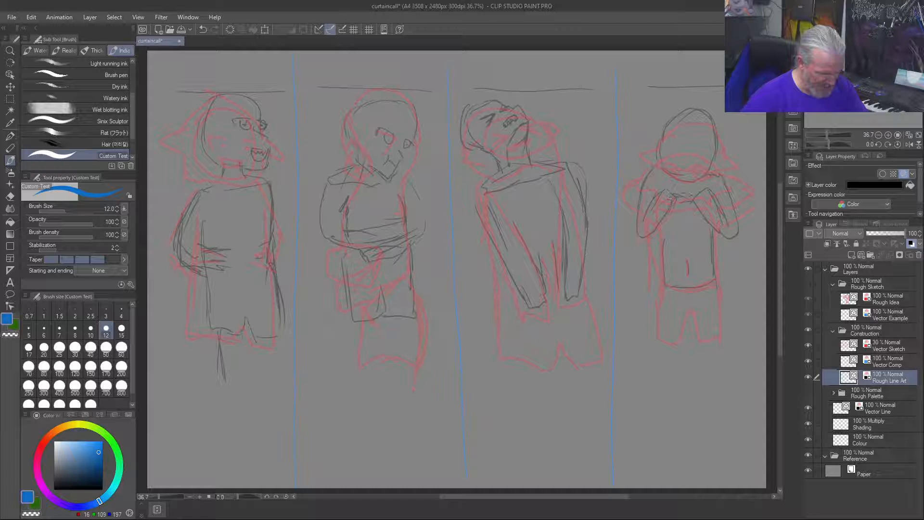
{"action": "left_click_drag", "start_coordinate": [670, 195], "coordinate": [703, 195]}
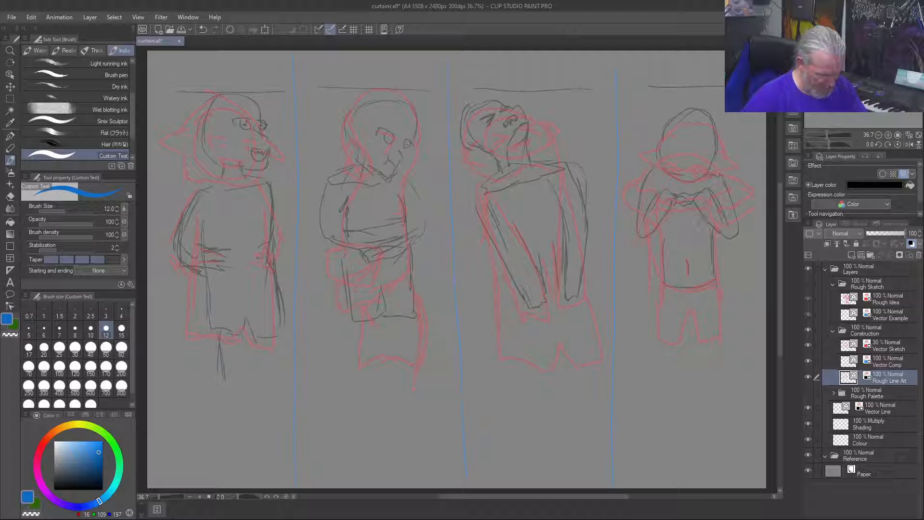
{"action": "mouse_move", "coordinate": [692, 213]}
{"action": "left_mouse_down"}
{"action": "mouse_move", "coordinate": [706, 223]}
{"action": "mouse_move", "coordinate": [681, 213]}
{"action": "mouse_move", "coordinate": [661, 224]}
{"action": "left_mouse_up"}
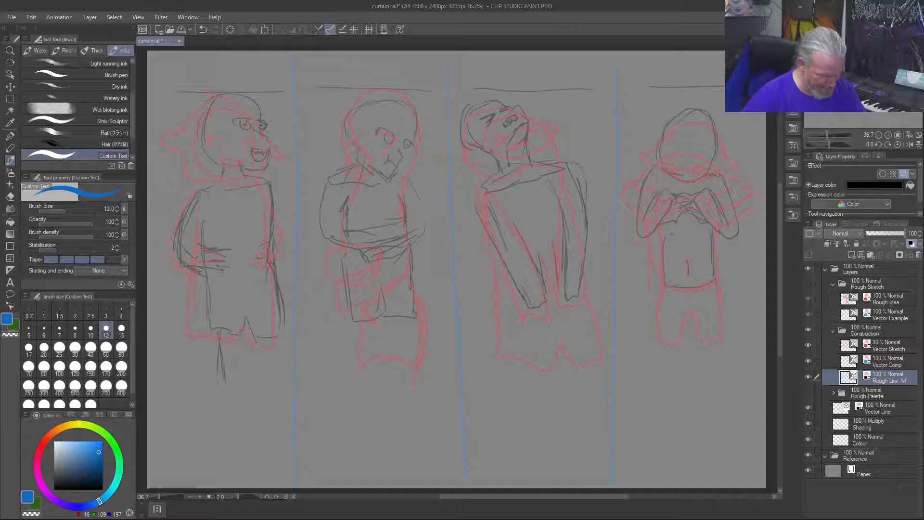
Step: Sketch the fourth figure's hips and short trouser legs in rough line art, following the red construction lines
{"action": "left_click_drag", "start_coordinate": [657, 331], "coordinate": [660, 299]}
{"action": "mouse_move", "coordinate": [700, 337]}
{"action": "left_mouse_down"}
{"action": "mouse_move", "coordinate": [698, 322]}
{"action": "mouse_move", "coordinate": [721, 287]}
{"action": "mouse_move", "coordinate": [695, 281]}
{"action": "left_mouse_up"}
{"action": "mouse_move", "coordinate": [676, 343]}
{"action": "left_mouse_down"}
{"action": "mouse_move", "coordinate": [681, 310]}
{"action": "mouse_move", "coordinate": [657, 313]}
{"action": "mouse_move", "coordinate": [655, 342]}
{"action": "left_mouse_up"}
{"action": "left_click_drag", "start_coordinate": [662, 279], "coordinate": [657, 308]}
{"action": "left_click_drag", "start_coordinate": [717, 279], "coordinate": [721, 316]}
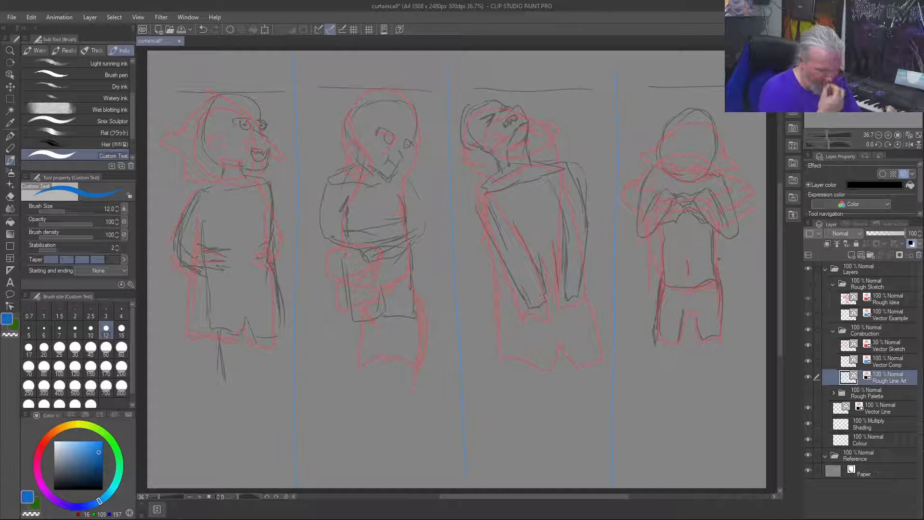
Step: Sketch the third figure's hips and the lower body hem around the ends of its downward-reaching arms
{"action": "left_click_drag", "start_coordinate": [494, 247], "coordinate": [500, 297]}
{"action": "mouse_move", "coordinate": [498, 263]}
{"action": "left_mouse_down"}
{"action": "mouse_move", "coordinate": [529, 335]}
{"action": "mouse_move", "coordinate": [554, 311]}
{"action": "mouse_move", "coordinate": [572, 318]}
{"action": "left_mouse_up"}
{"action": "mouse_move", "coordinate": [588, 261]}
{"action": "left_mouse_down"}
{"action": "mouse_move", "coordinate": [580, 317]}
{"action": "mouse_move", "coordinate": [588, 261]}
{"action": "left_mouse_up"}
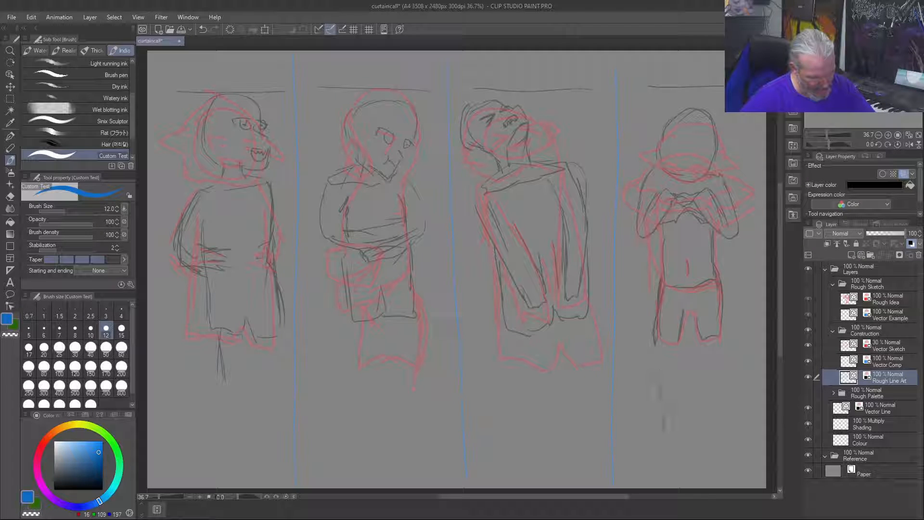
{"action": "left_click_drag", "start_coordinate": [716, 413], "coordinate": [730, 460]}
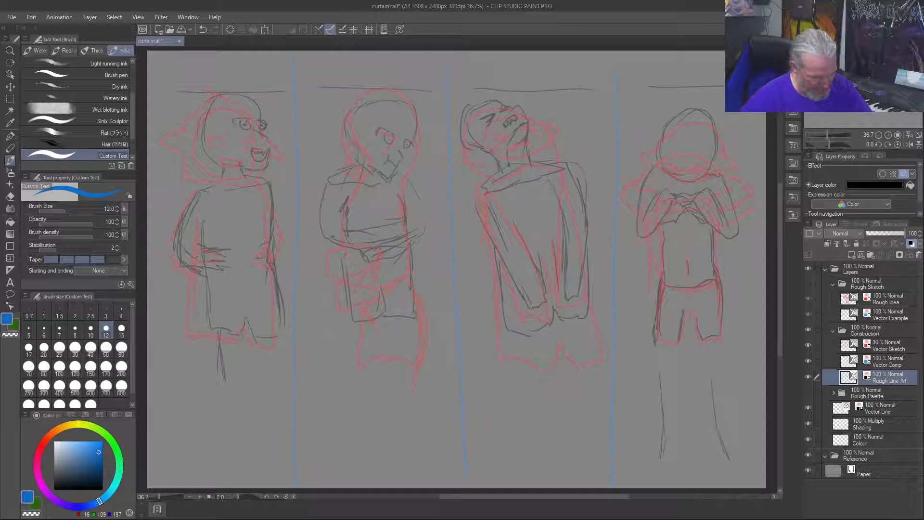
{"action": "left_click_drag", "start_coordinate": [664, 388], "coordinate": [658, 439]}
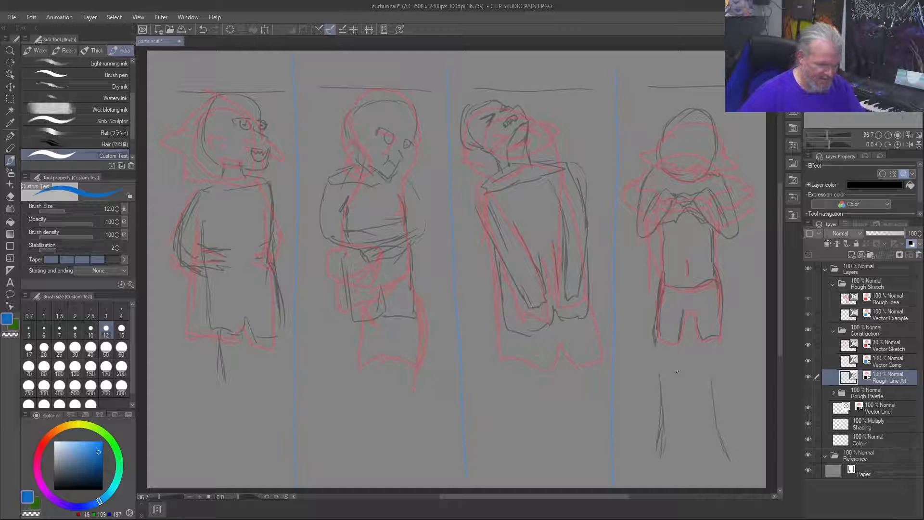
{"action": "key", "text": "ctrl+z"}
{"action": "key", "text": "ctrl+z"}
{"action": "key", "text": "ctrl+z"}
{"action": "key", "text": "ctrl+z"}
{"action": "key", "text": "ctrl+z"}
{"action": "key", "text": "ctrl+z"}
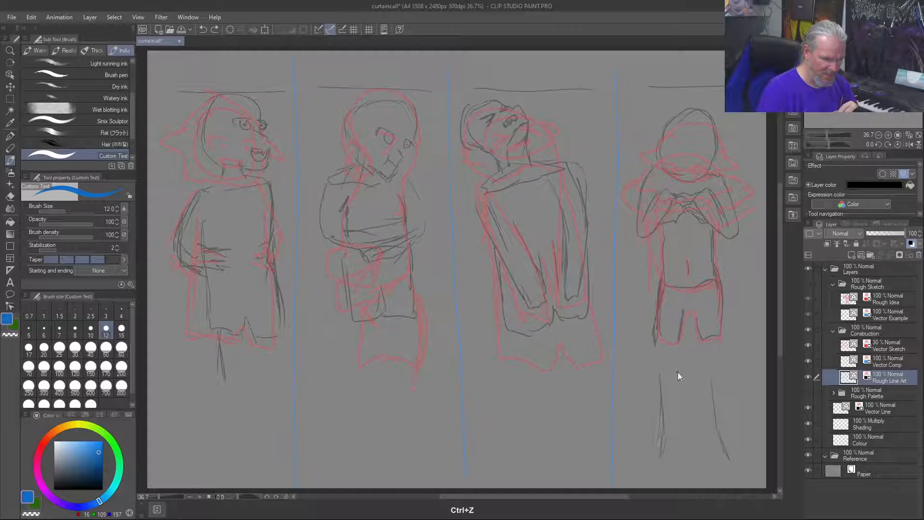
{"action": "key", "text": "ctrl+z"}
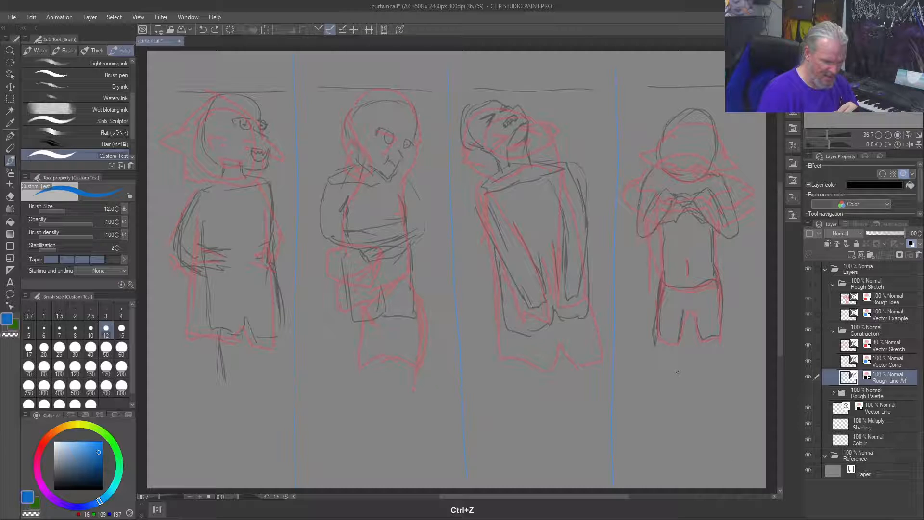
Step: Strengthen the side of the fourth figure's waist and the inner edges of its two trouser legs
{"action": "left_click_drag", "start_coordinate": [711, 253], "coordinate": [709, 246]}
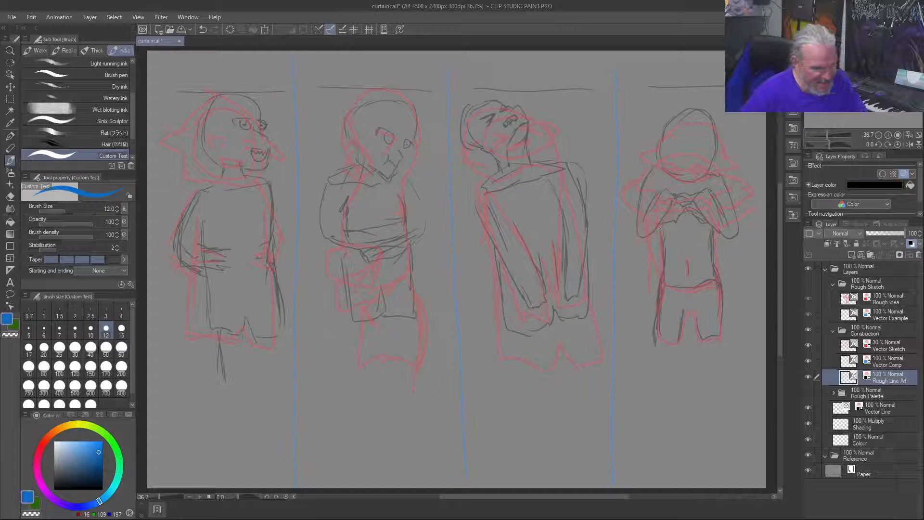
{"action": "left_click_drag", "start_coordinate": [696, 312], "coordinate": [702, 338]}
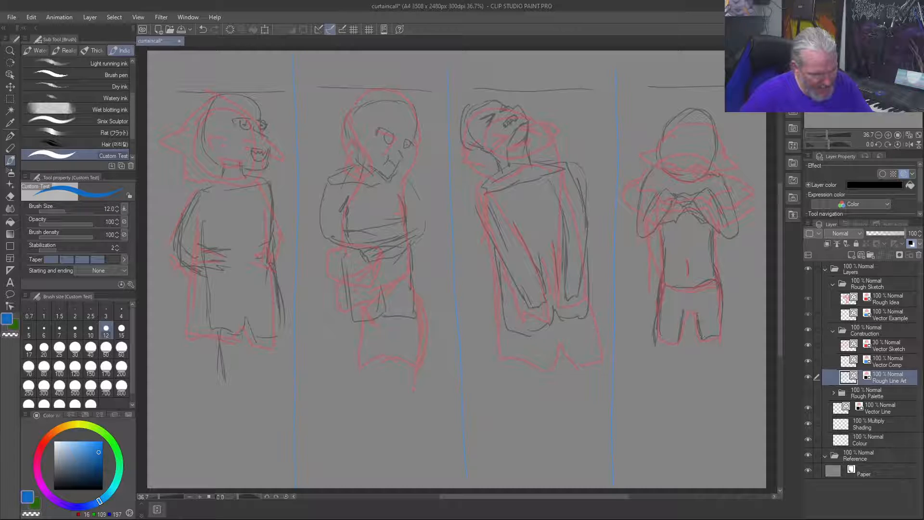
{"action": "left_click_drag", "start_coordinate": [681, 327], "coordinate": [684, 311]}
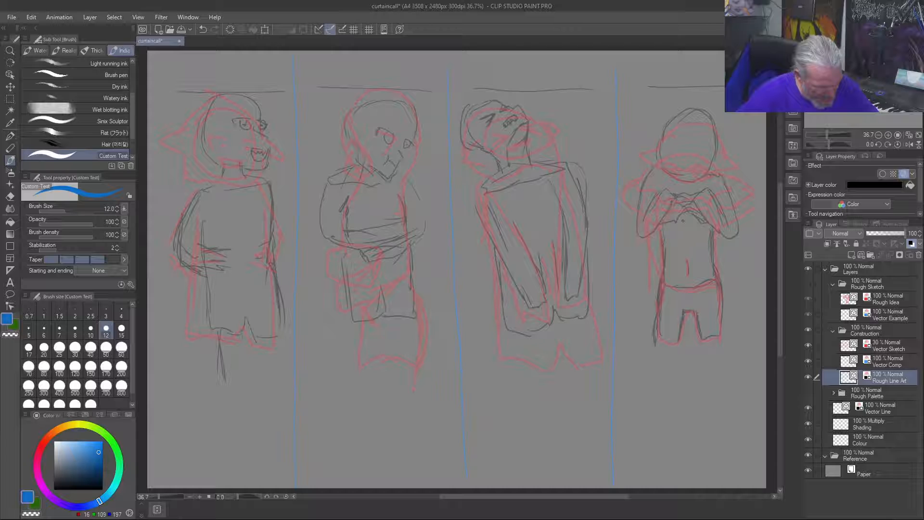
Step: Erase the ragged edge beneath the fourth figure's hands using the transparent colour
{"action": "key", "text": "c"}
{"action": "left_click_drag", "start_coordinate": [673, 218], "coordinate": [673, 222]}
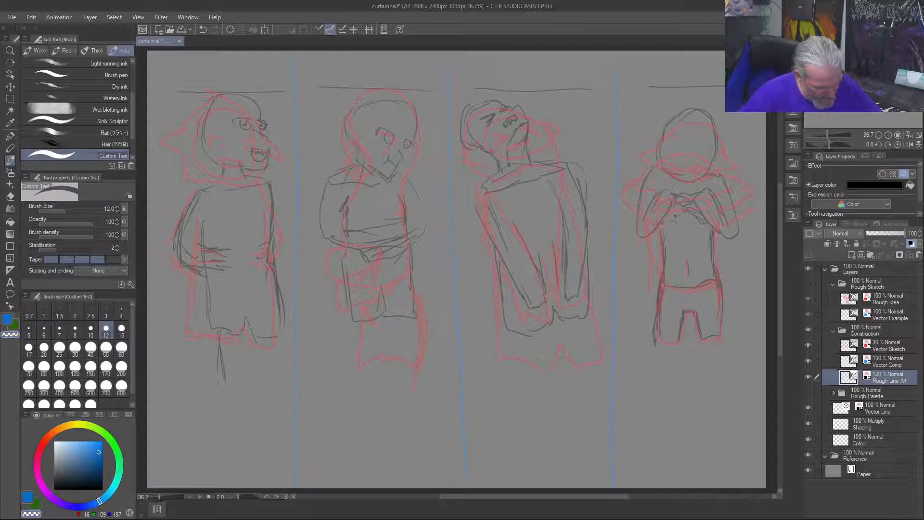
{"action": "left_click_drag", "start_coordinate": [694, 217], "coordinate": [706, 223]}
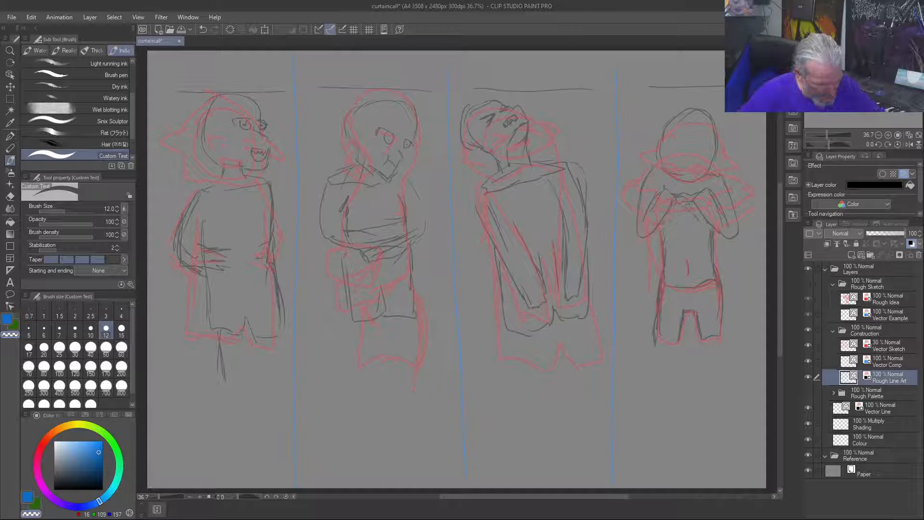
Step: Draw the fourth figure's eyes and pointed ears, plus a curved line across the forehead
{"action": "key", "text": "c"}
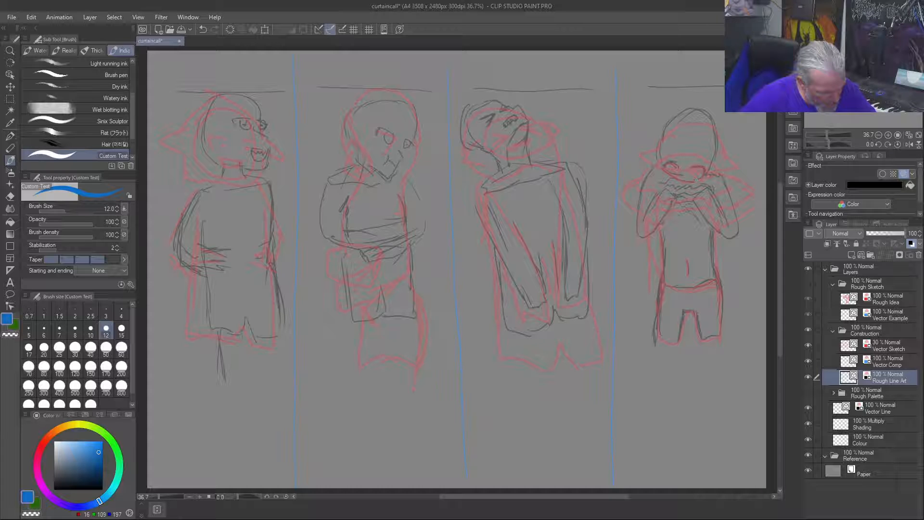
{"action": "key", "text": "c"}
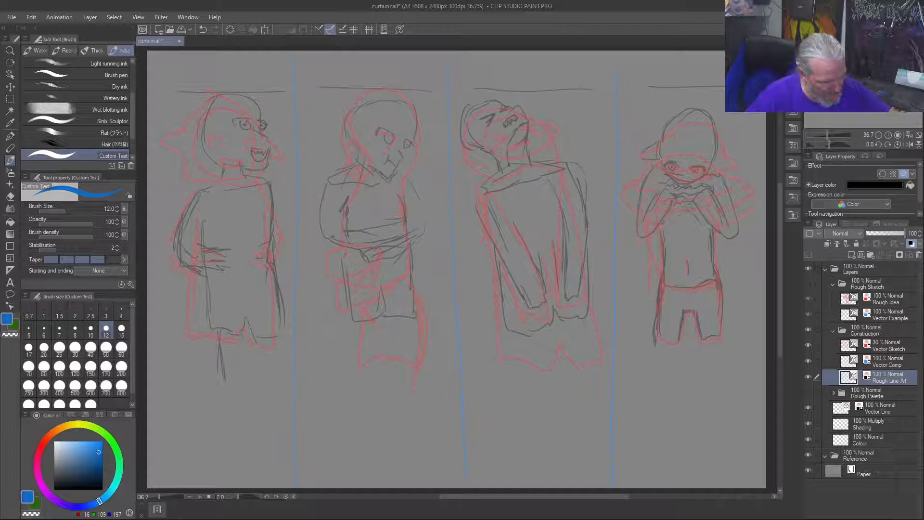
{"action": "mouse_move", "coordinate": [717, 147]}
{"action": "left_mouse_down"}
{"action": "mouse_move", "coordinate": [729, 163]}
{"action": "mouse_move", "coordinate": [715, 136]}
{"action": "mouse_move", "coordinate": [662, 161]}
{"action": "left_mouse_up"}
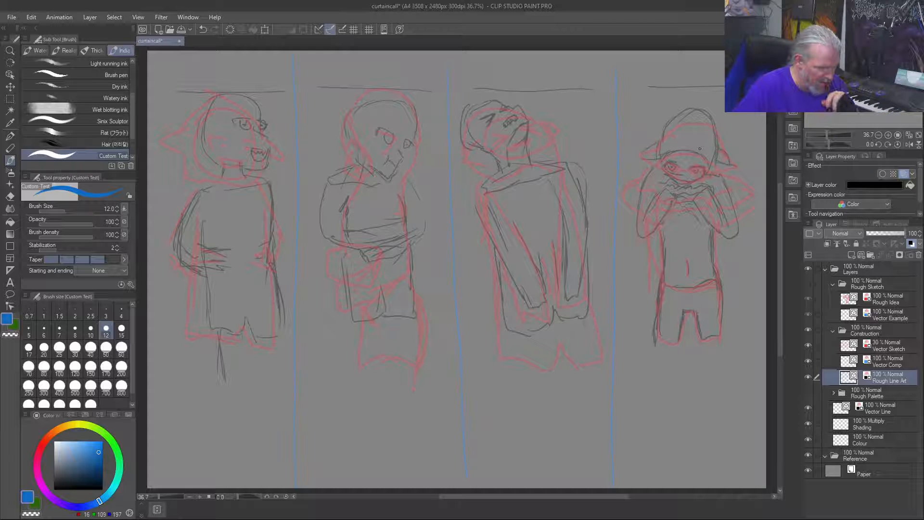
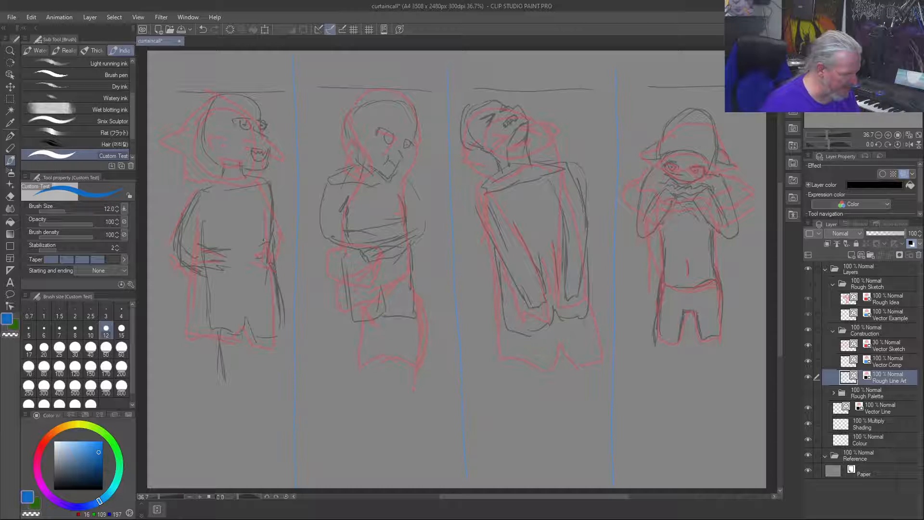
Step: Sketch the first figure's pocket and hand shapes, and add fold lines between the third figure's arms
{"action": "mouse_move", "coordinate": [252, 243]}
{"action": "left_mouse_down"}
{"action": "mouse_move", "coordinate": [271, 237]}
{"action": "mouse_move", "coordinate": [248, 249]}
{"action": "left_mouse_up"}
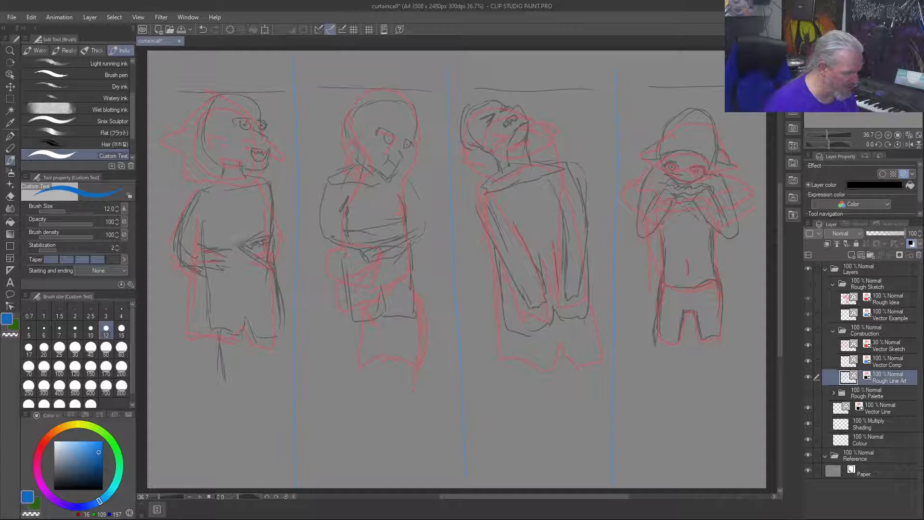
{"action": "left_click_drag", "start_coordinate": [219, 278], "coordinate": [233, 288]}
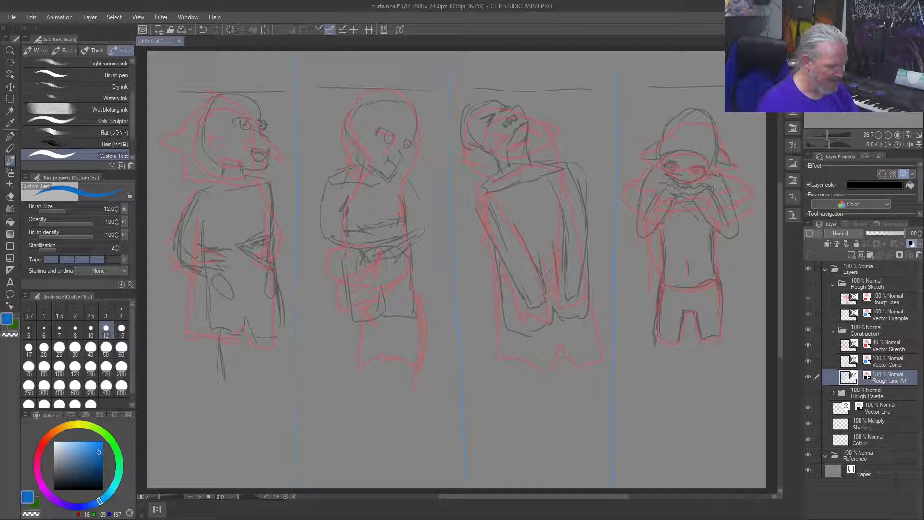
{"action": "mouse_move", "coordinate": [557, 288]}
{"action": "left_mouse_down"}
{"action": "mouse_move", "coordinate": [553, 243]}
{"action": "mouse_move", "coordinate": [555, 300]}
{"action": "left_mouse_up"}
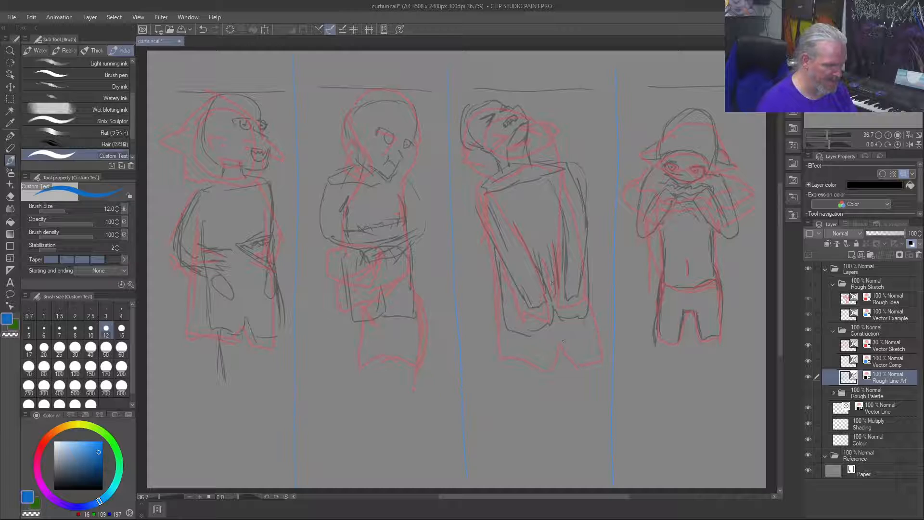
{"action": "left_click_drag", "start_coordinate": [543, 251], "coordinate": [553, 285]}
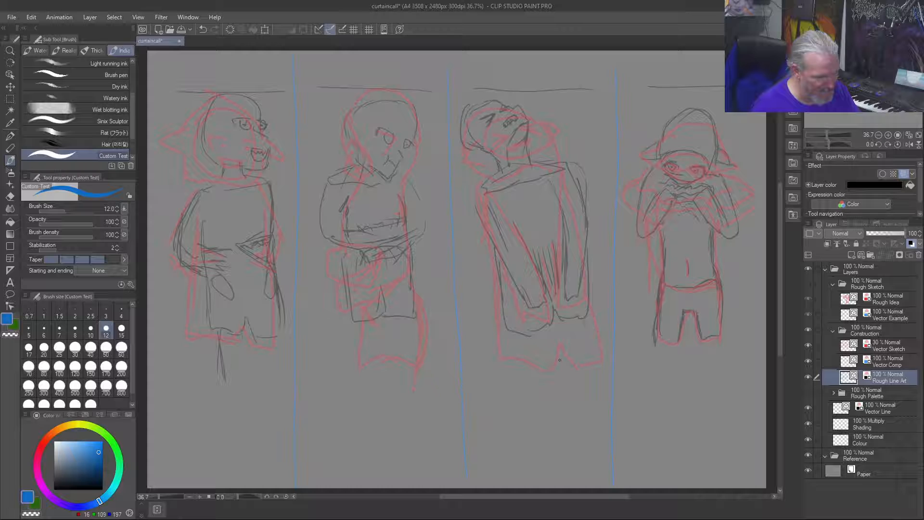
Step: Draw the second figure's fringe and the hair strands framing both sides of its face
{"action": "key", "text": "c"}
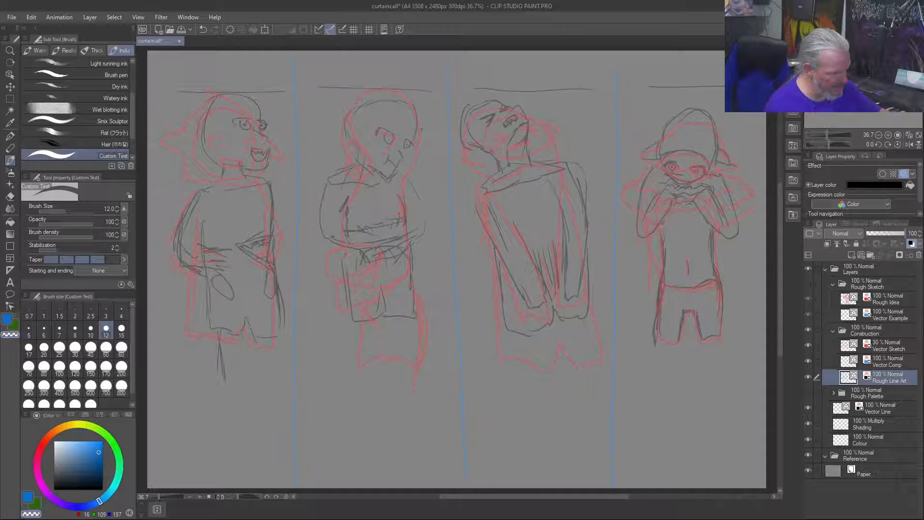
{"action": "key", "text": "c"}
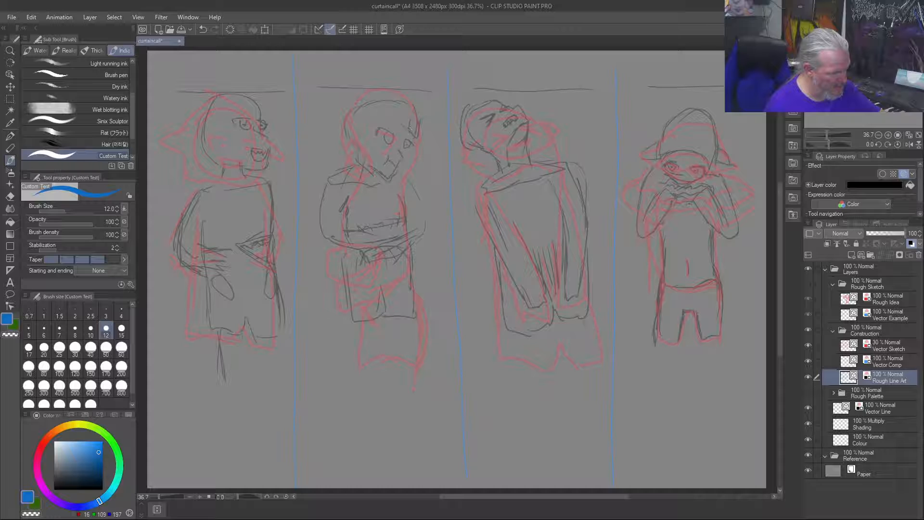
{"action": "mouse_move", "coordinate": [409, 128]}
{"action": "left_mouse_down"}
{"action": "mouse_move", "coordinate": [387, 110]}
{"action": "mouse_move", "coordinate": [398, 113]}
{"action": "mouse_move", "coordinate": [377, 155]}
{"action": "mouse_move", "coordinate": [382, 113]}
{"action": "mouse_move", "coordinate": [395, 110]}
{"action": "mouse_move", "coordinate": [381, 114]}
{"action": "mouse_move", "coordinate": [397, 91]}
{"action": "mouse_move", "coordinate": [420, 116]}
{"action": "left_mouse_up"}
{"action": "left_click_drag", "start_coordinate": [392, 108], "coordinate": [368, 139]}
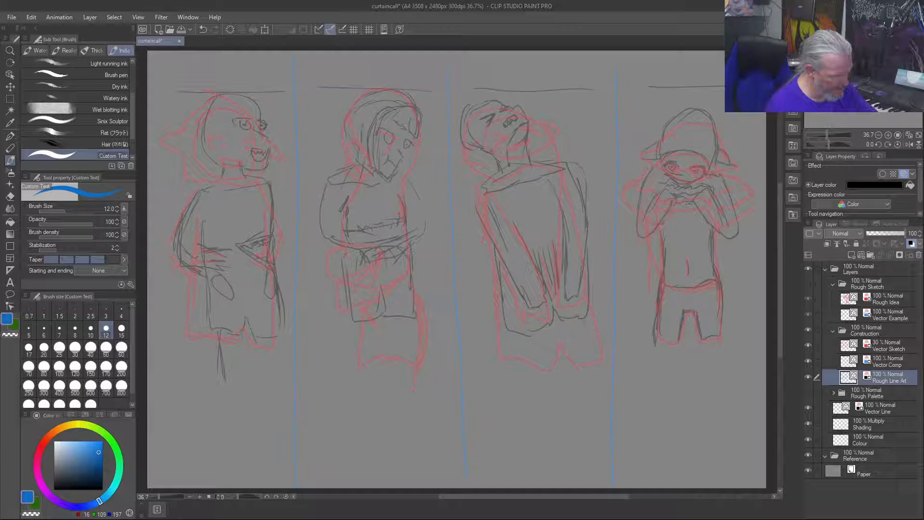
Step: Add the second figure's pointed ear and the outer hair over its crown, and strengthen the shoulder line
{"action": "mouse_move", "coordinate": [337, 112]}
{"action": "left_mouse_down"}
{"action": "mouse_move", "coordinate": [357, 109]}
{"action": "mouse_move", "coordinate": [352, 140]}
{"action": "mouse_move", "coordinate": [339, 126]}
{"action": "left_mouse_up"}
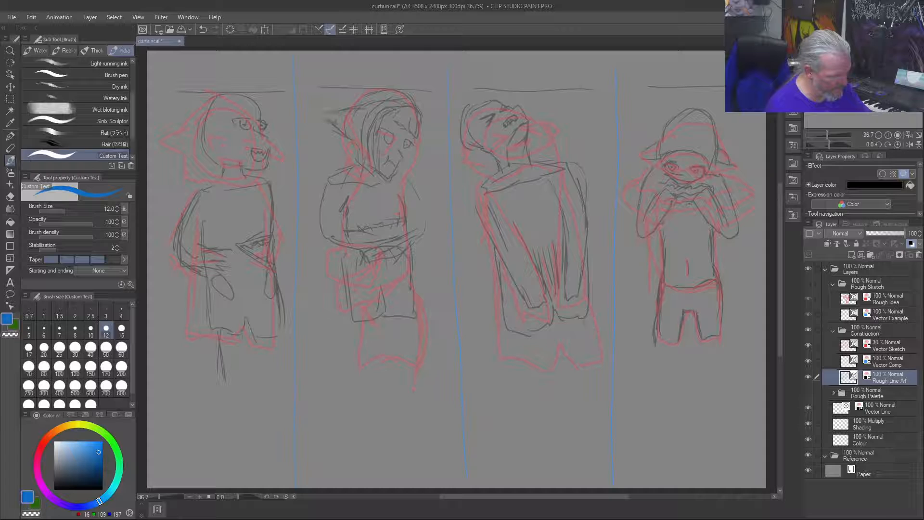
{"action": "mouse_move", "coordinate": [385, 78]}
{"action": "left_mouse_down"}
{"action": "mouse_move", "coordinate": [412, 97]}
{"action": "mouse_move", "coordinate": [346, 94]}
{"action": "mouse_move", "coordinate": [342, 107]}
{"action": "left_mouse_up"}
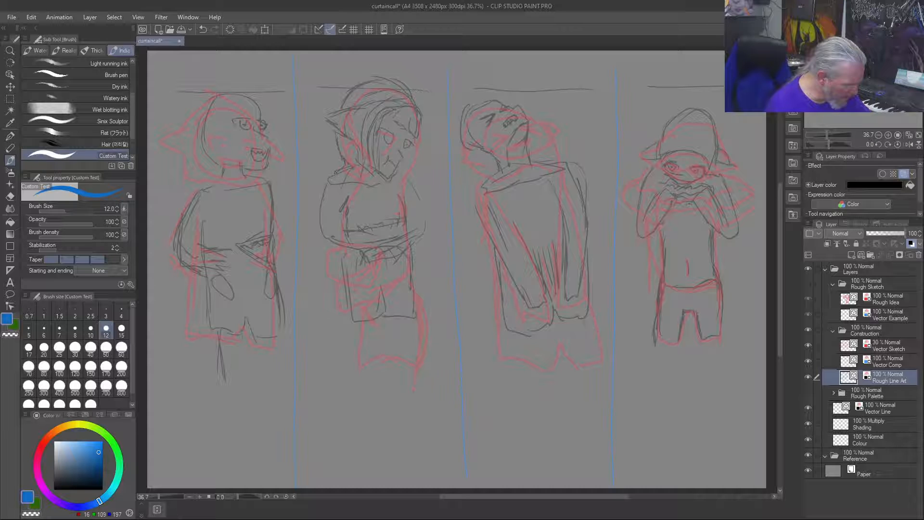
{"action": "left_click_drag", "start_coordinate": [349, 167], "coordinate": [322, 184]}
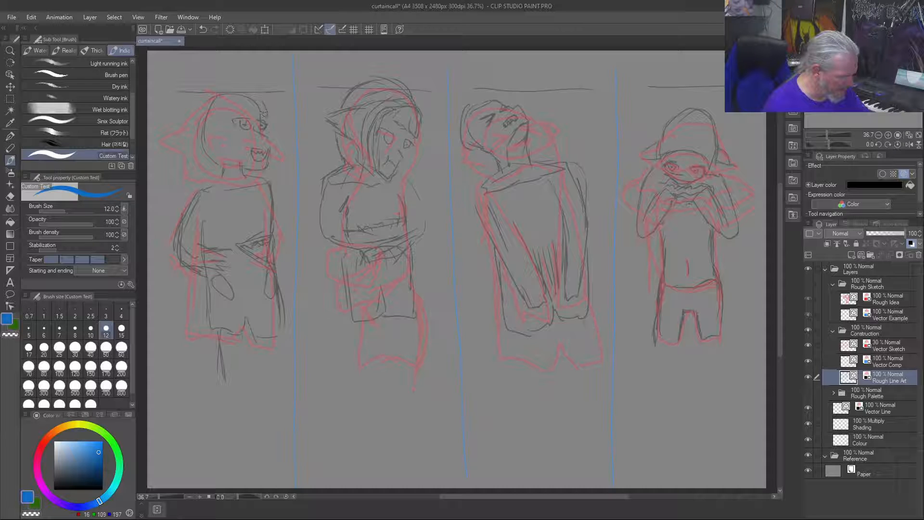
Step: Draw the first figure's fringe over the forehead and long hair strands down the side of its face
{"action": "left_click_drag", "start_coordinate": [265, 114], "coordinate": [268, 117]}
{"action": "left_click_drag", "start_coordinate": [256, 106], "coordinate": [258, 118]}
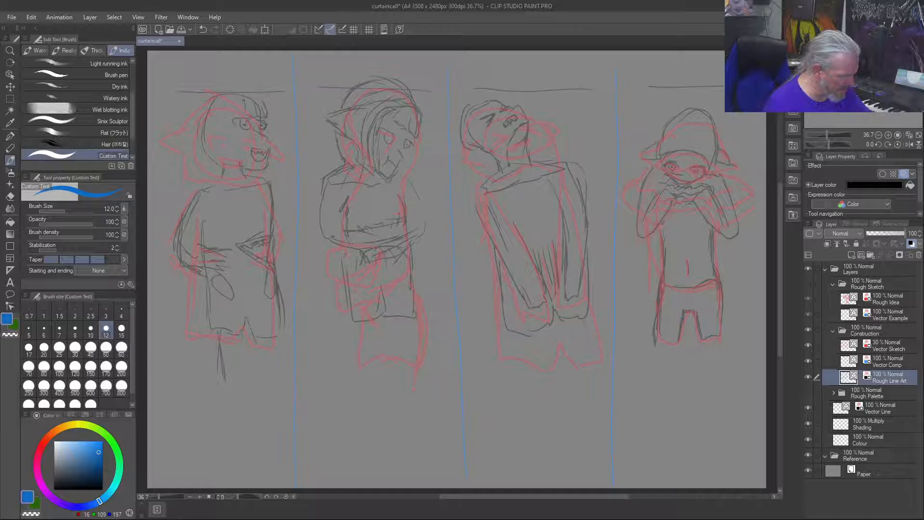
{"action": "mouse_move", "coordinate": [238, 101]}
{"action": "left_mouse_down"}
{"action": "mouse_move", "coordinate": [226, 159]}
{"action": "mouse_move", "coordinate": [220, 122]}
{"action": "left_mouse_up"}
{"action": "mouse_move", "coordinate": [252, 86]}
{"action": "left_mouse_down"}
{"action": "mouse_move", "coordinate": [265, 106]}
{"action": "mouse_move", "coordinate": [247, 100]}
{"action": "left_mouse_up"}
{"action": "left_click_drag", "start_coordinate": [231, 102], "coordinate": [219, 135]}
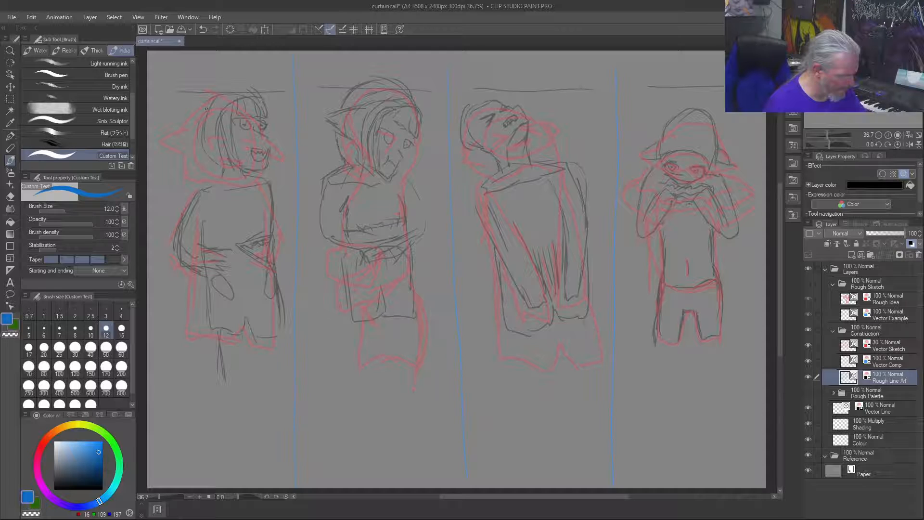
Step: Draw the first figure's pointed ear and the rounded hair outline over the top of its head
{"action": "left_click_drag", "start_coordinate": [205, 108], "coordinate": [178, 139]}
{"action": "left_click_drag", "start_coordinate": [204, 140], "coordinate": [186, 141]}
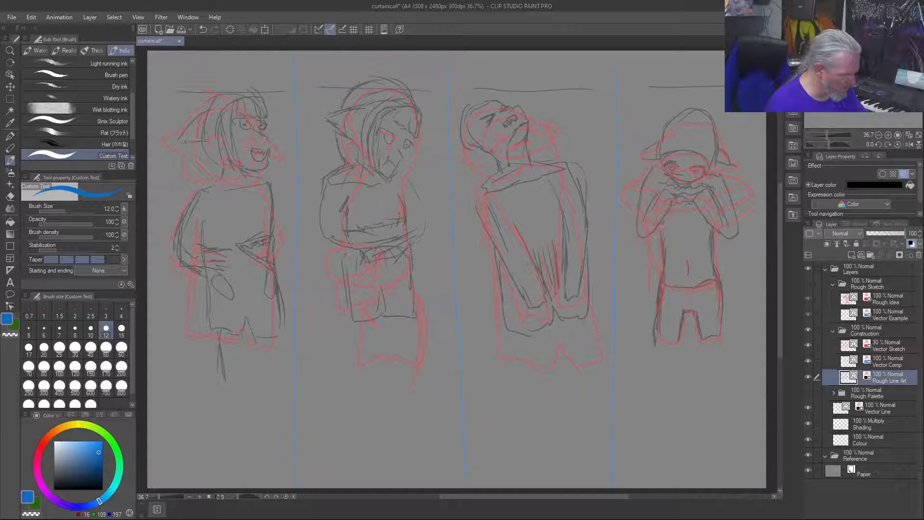
{"action": "left_click_drag", "start_coordinate": [194, 93], "coordinate": [188, 109]}
{"action": "left_click_drag", "start_coordinate": [237, 93], "coordinate": [224, 103]}
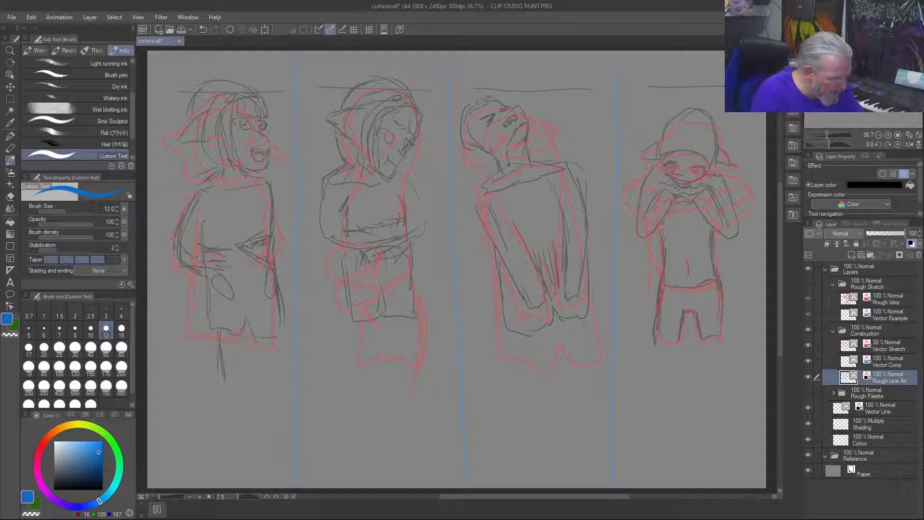
Step: Sketch the third figure's hair around its tilted head, with strands along the face and behind the neck
{"action": "mouse_move", "coordinate": [473, 112]}
{"action": "left_mouse_down"}
{"action": "mouse_move", "coordinate": [465, 128]}
{"action": "mouse_move", "coordinate": [520, 152]}
{"action": "left_mouse_up"}
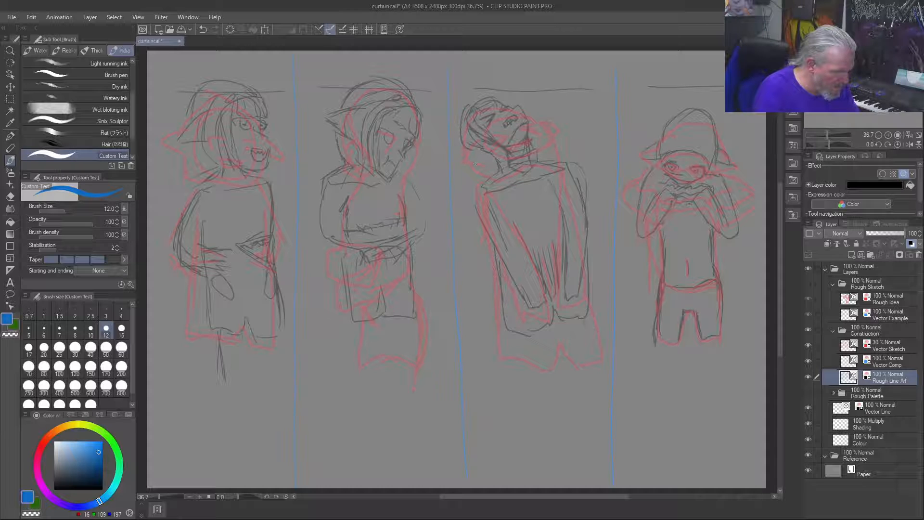
{"action": "left_click_drag", "start_coordinate": [457, 139], "coordinate": [469, 173]}
{"action": "left_click_drag", "start_coordinate": [458, 135], "coordinate": [465, 159]}
{"action": "left_click_drag", "start_coordinate": [456, 100], "coordinate": [452, 129]}
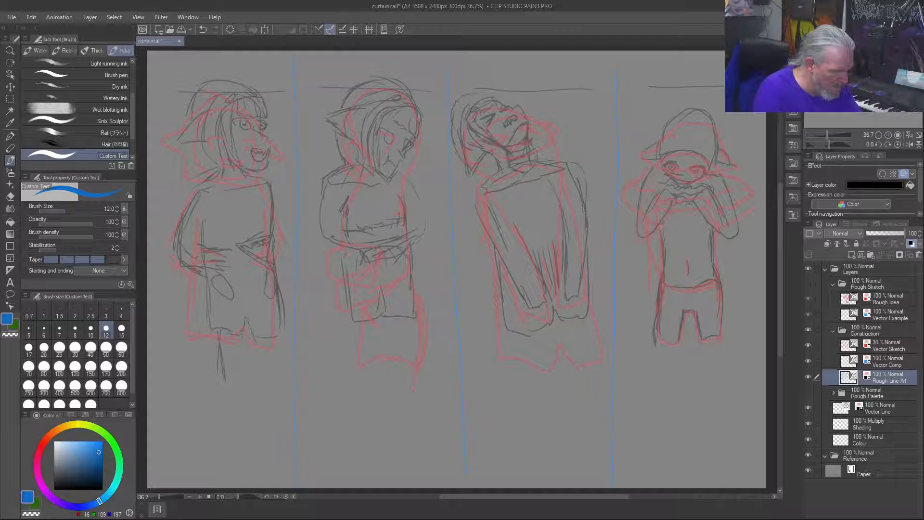
{"action": "left_click_drag", "start_coordinate": [514, 104], "coordinate": [501, 96]}
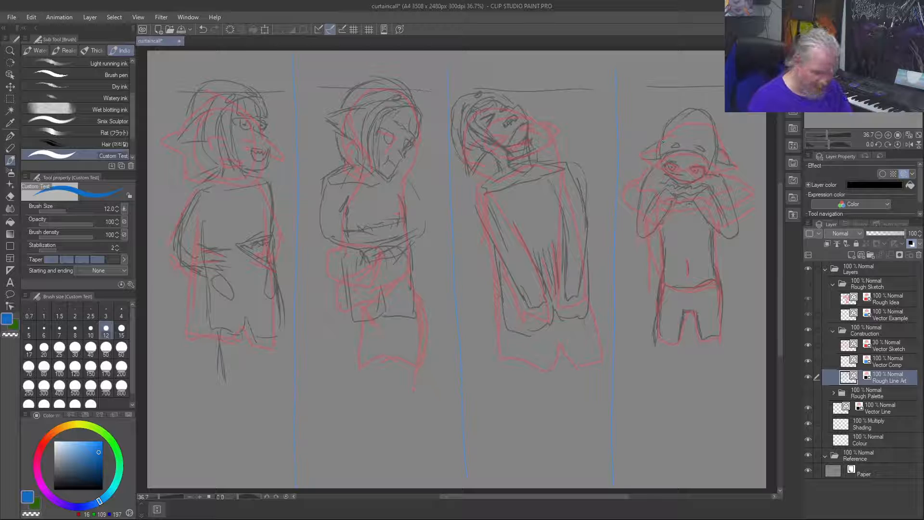
Step: Back up the Rough Line Art layer as a hidden copy named Rough Line Art 1, keeping the original active
{"action": "right_click", "coordinate": [880, 378]}
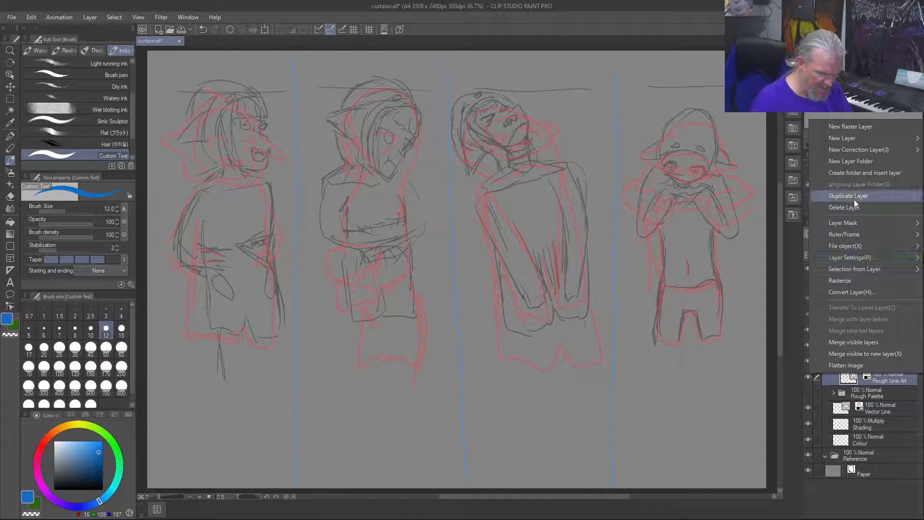
{"action": "left_click", "coordinate": [847, 196]}
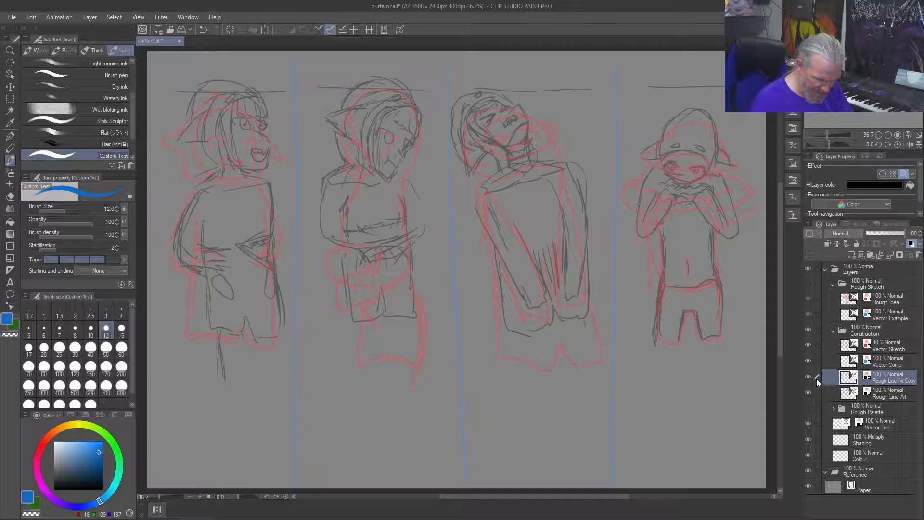
{"action": "double_click", "coordinate": [884, 379]}
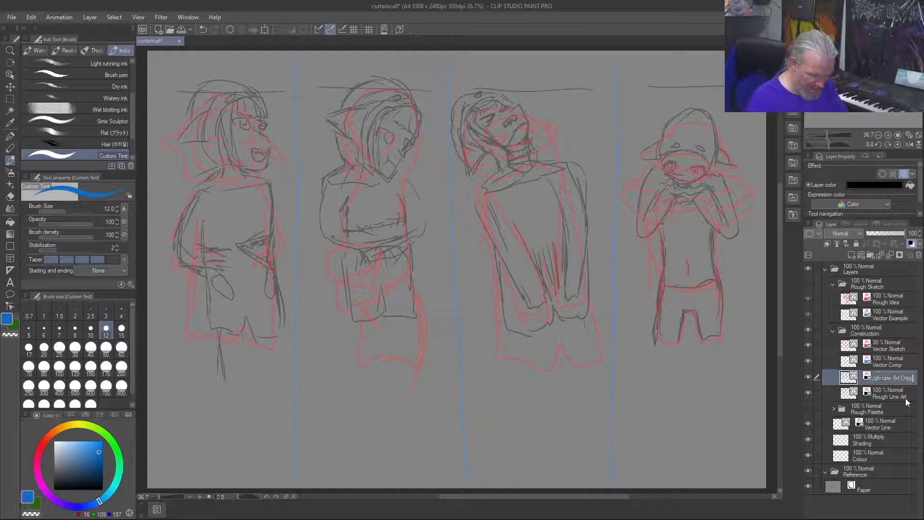
{"action": "key", "text": "End"}
{"action": "key", "text": "BackSpace"}
{"action": "key", "text": "BackSpace"}
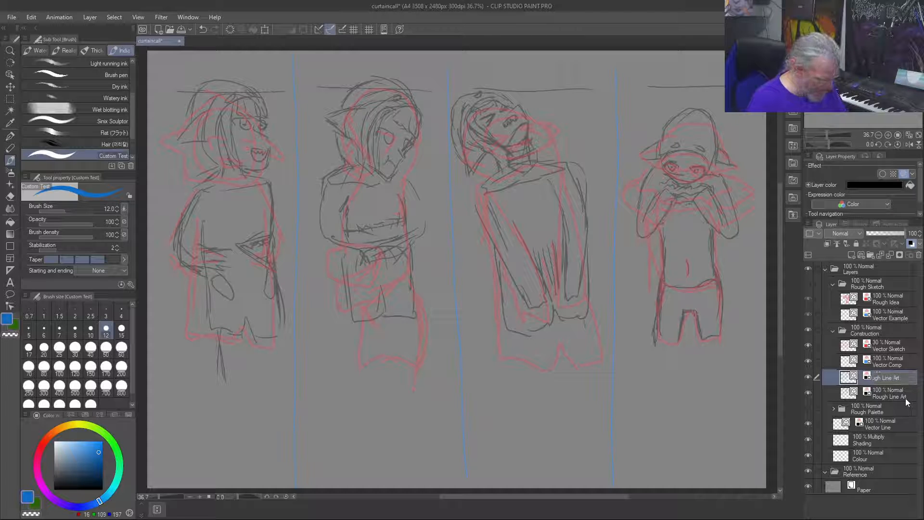
{"action": "type", "text": "1"}
{"action": "key", "text": "Return"}
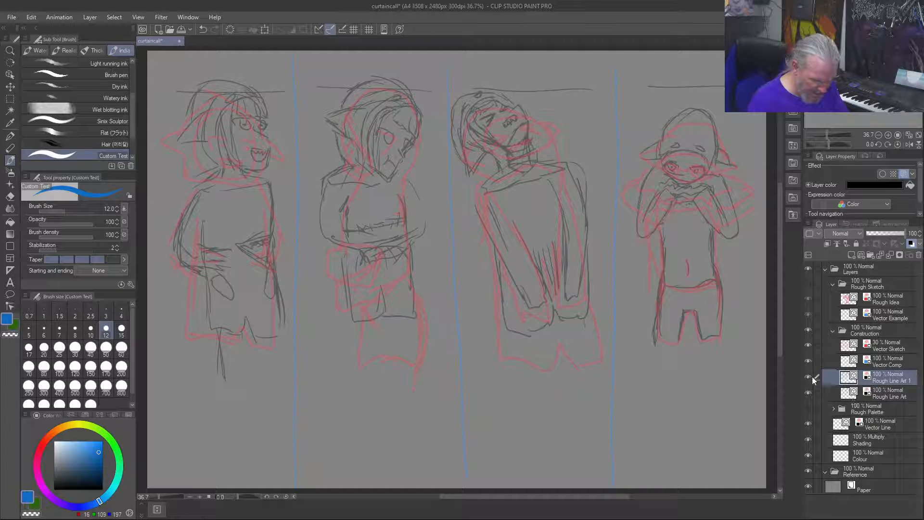
{"action": "left_click", "coordinate": [809, 376]}
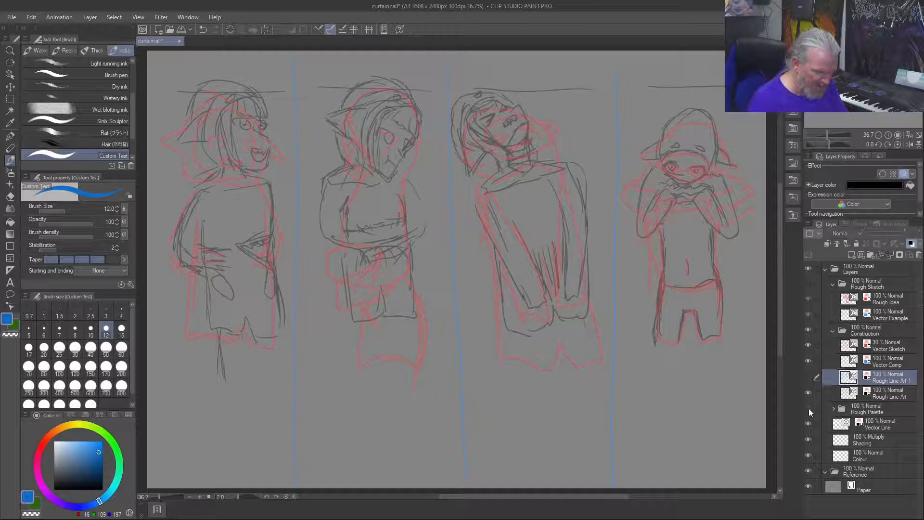
{"action": "left_click", "coordinate": [902, 397]}
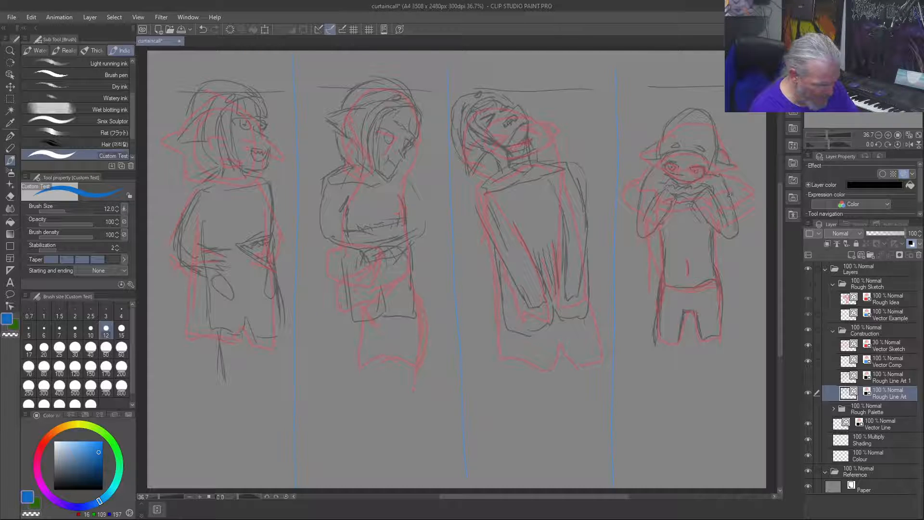
Step: Draw a loose sleeve with a squared lower end around the fourth figure's raised arm nearest the canvas edge
{"action": "left_click_drag", "start_coordinate": [736, 225], "coordinate": [721, 257]}
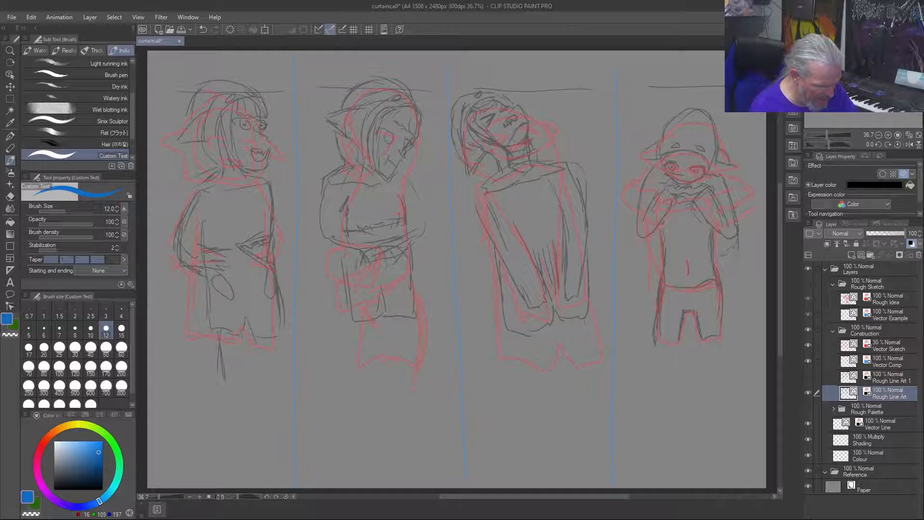
{"action": "mouse_move", "coordinate": [736, 224]}
{"action": "left_mouse_down"}
{"action": "mouse_move", "coordinate": [727, 260]}
{"action": "mouse_move", "coordinate": [713, 253]}
{"action": "left_mouse_up"}
{"action": "mouse_move", "coordinate": [707, 219]}
{"action": "left_mouse_down"}
{"action": "mouse_move", "coordinate": [692, 204]}
{"action": "mouse_move", "coordinate": [710, 237]}
{"action": "left_mouse_up"}
{"action": "mouse_move", "coordinate": [696, 200]}
{"action": "left_mouse_down"}
{"action": "mouse_move", "coordinate": [708, 235]}
{"action": "mouse_move", "coordinate": [706, 223]}
{"action": "left_mouse_up"}
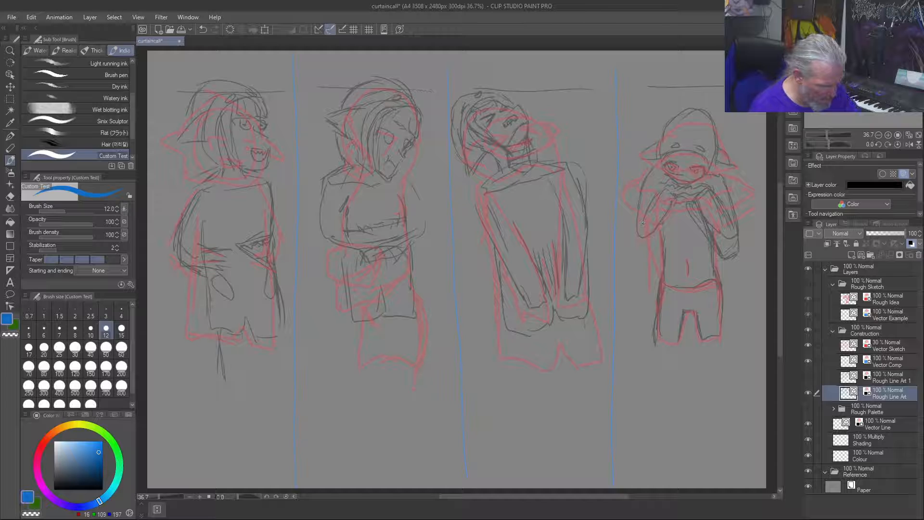
Step: Draw the matching loose sleeve around the fourth figure's other raised arm, and add a line beneath its hands
{"action": "left_click_drag", "start_coordinate": [655, 189], "coordinate": [646, 253]}
{"action": "left_click_drag", "start_coordinate": [647, 167], "coordinate": [640, 190]}
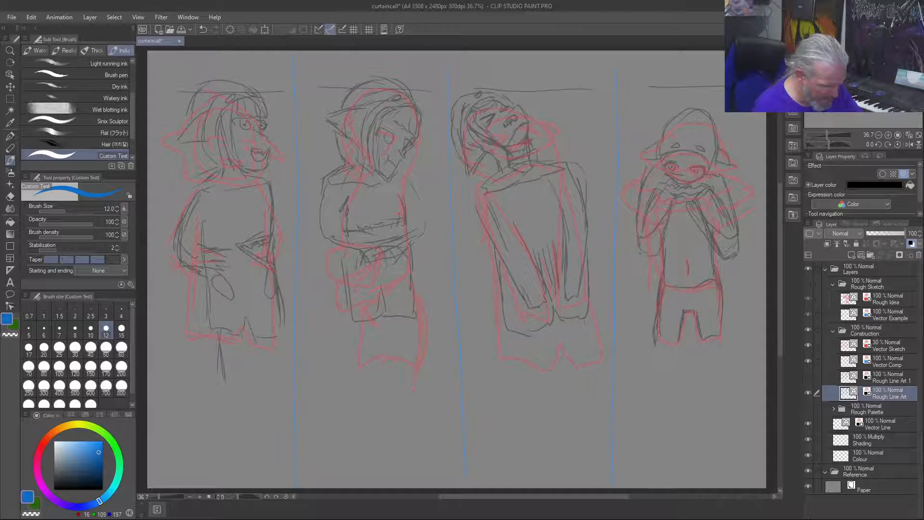
{"action": "left_click_drag", "start_coordinate": [646, 254], "coordinate": [658, 243]}
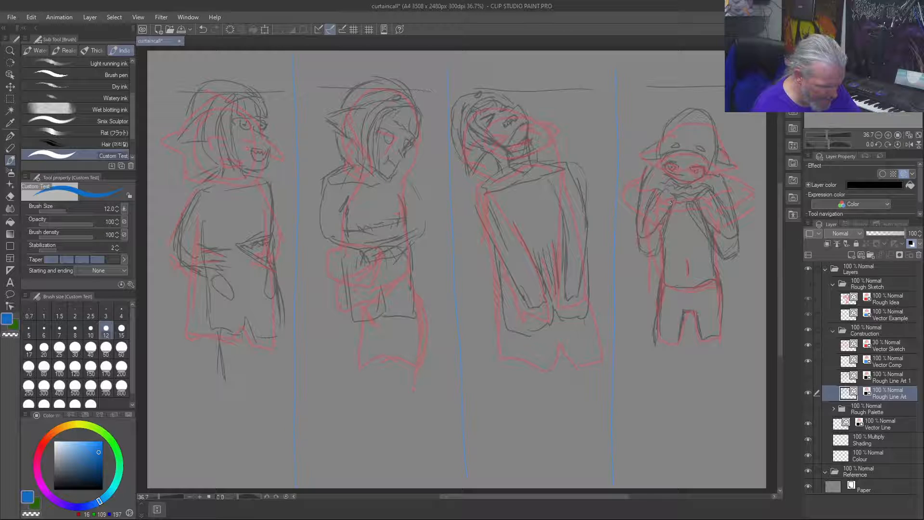
{"action": "left_click_drag", "start_coordinate": [670, 202], "coordinate": [695, 206]}
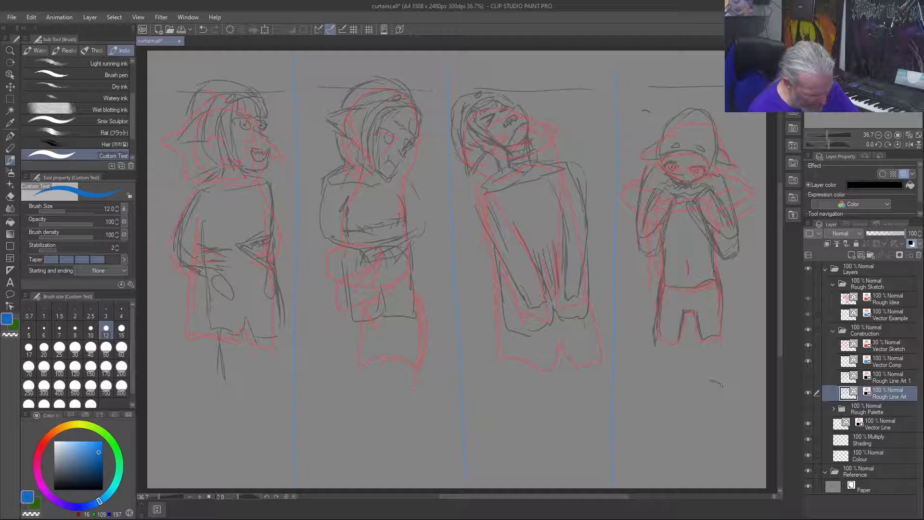
Step: Sketch a small separate face below the fourth figure, with two drooping eyes and a mark for the nose
{"action": "left_click_drag", "start_coordinate": [707, 379], "coordinate": [707, 380]}
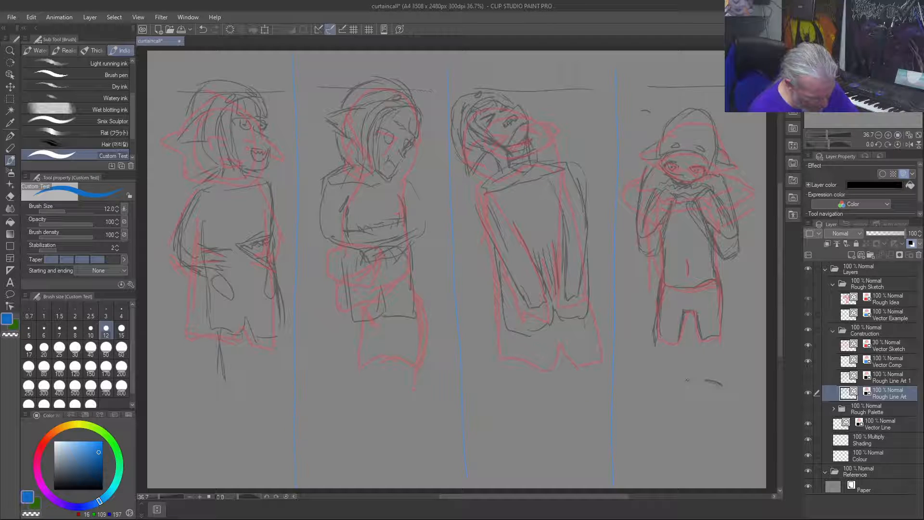
{"action": "left_click_drag", "start_coordinate": [688, 379], "coordinate": [679, 381]}
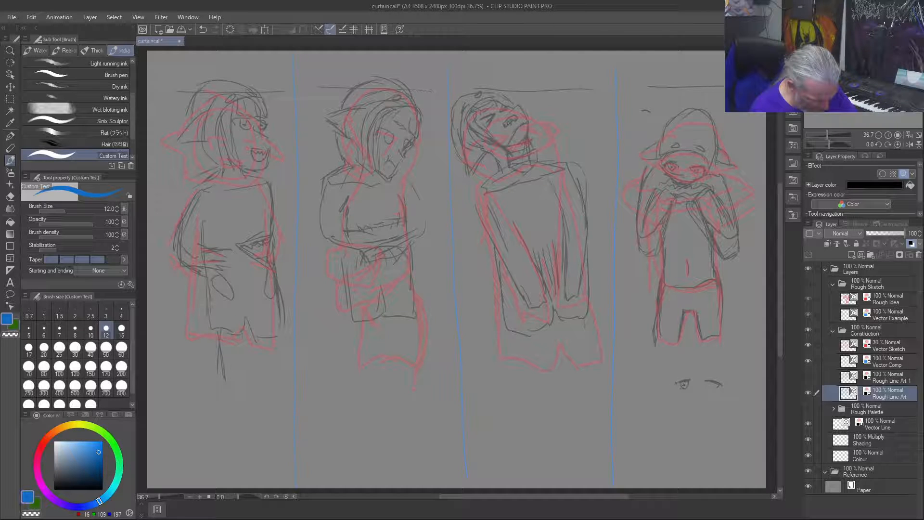
{"action": "left_click_drag", "start_coordinate": [678, 383], "coordinate": [687, 381]}
{"action": "left_click_drag", "start_coordinate": [721, 384], "coordinate": [706, 382]}
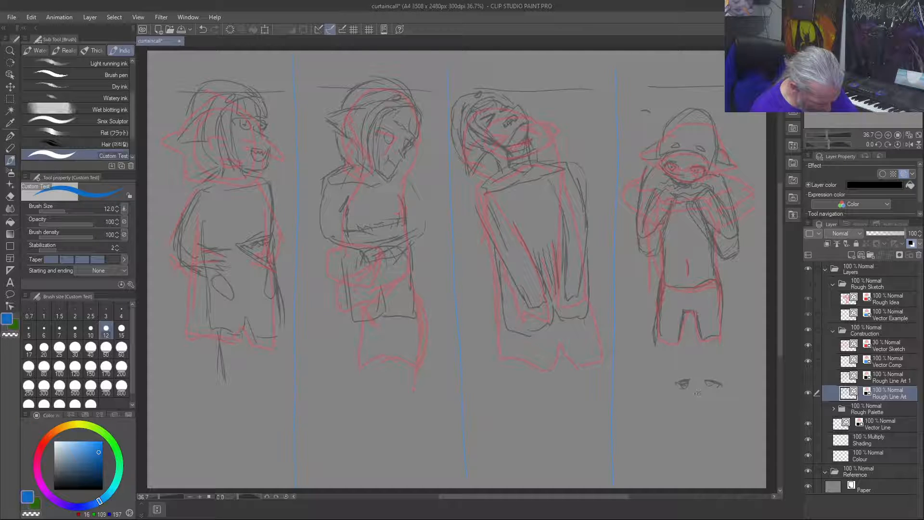
{"action": "left_click_drag", "start_coordinate": [694, 398], "coordinate": [701, 396]}
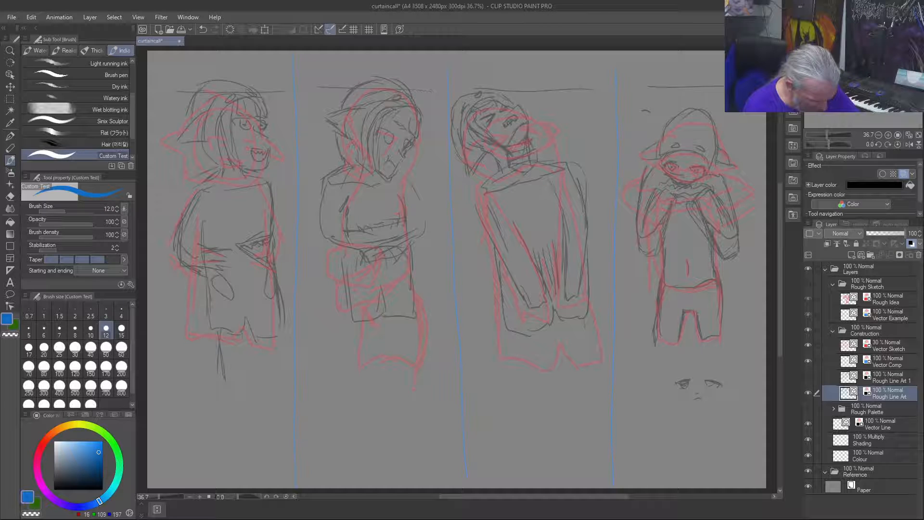
Step: Undo the last small strokes on the separate face below the fourth figure
{"action": "key", "text": "ctrl+z"}
{"action": "key", "text": "ctrl+z"}
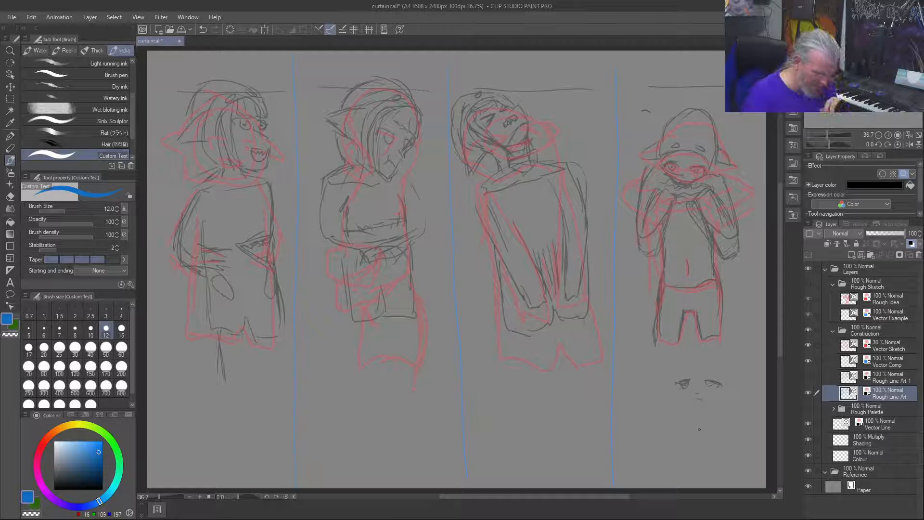
{"action": "key", "text": "ctrl+z"}
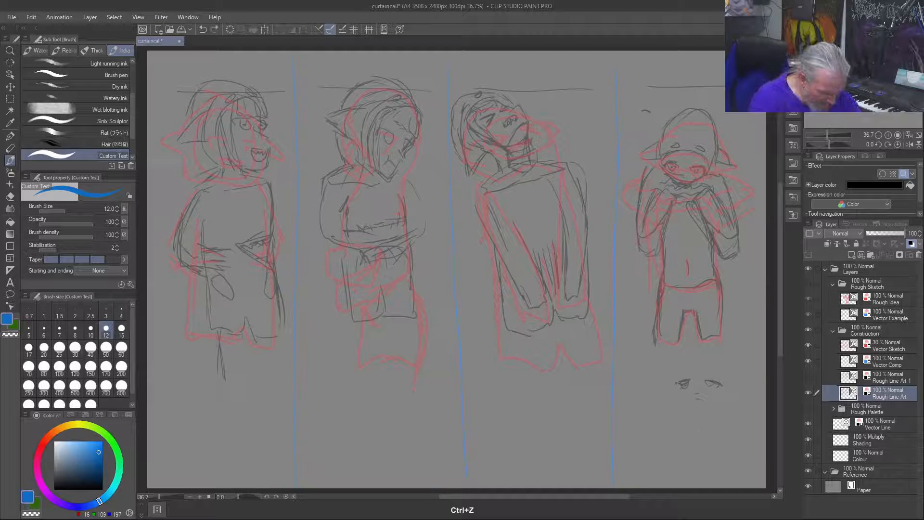
Step: Redraw the small nose and mouth marks on the separate face below the fourth figure, and outline the face with a tapered chin
{"action": "key", "text": "ctrl+z"}
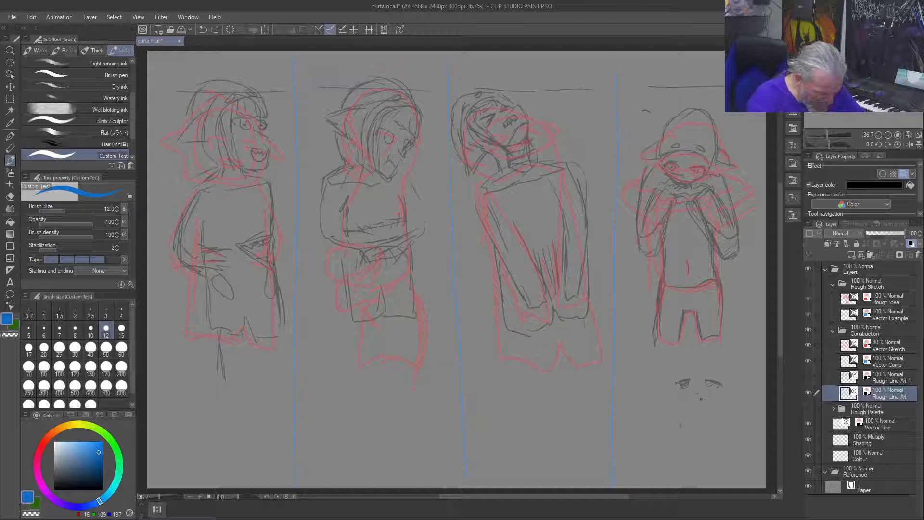
{"action": "left_click_drag", "start_coordinate": [701, 399], "coordinate": [697, 398]}
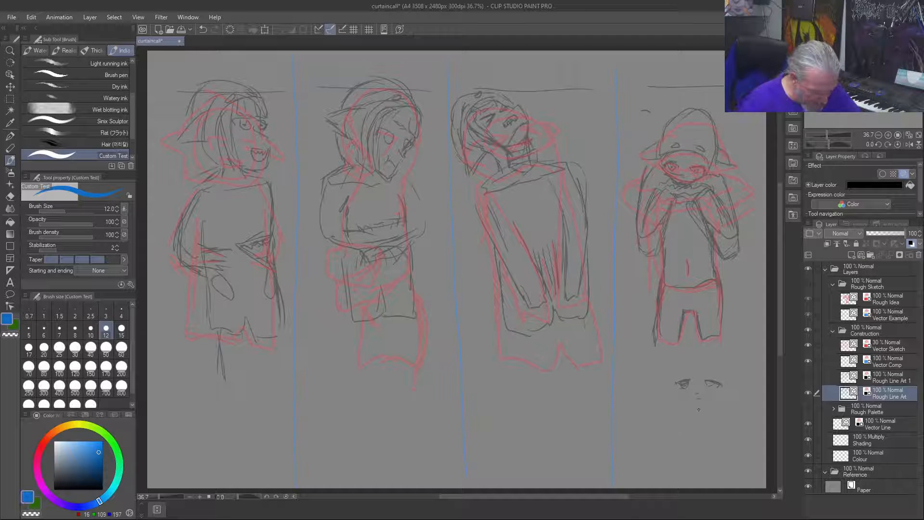
{"action": "key", "text": "ctrl+z"}
{"action": "left_click_drag", "start_coordinate": [698, 399], "coordinate": [689, 399]}
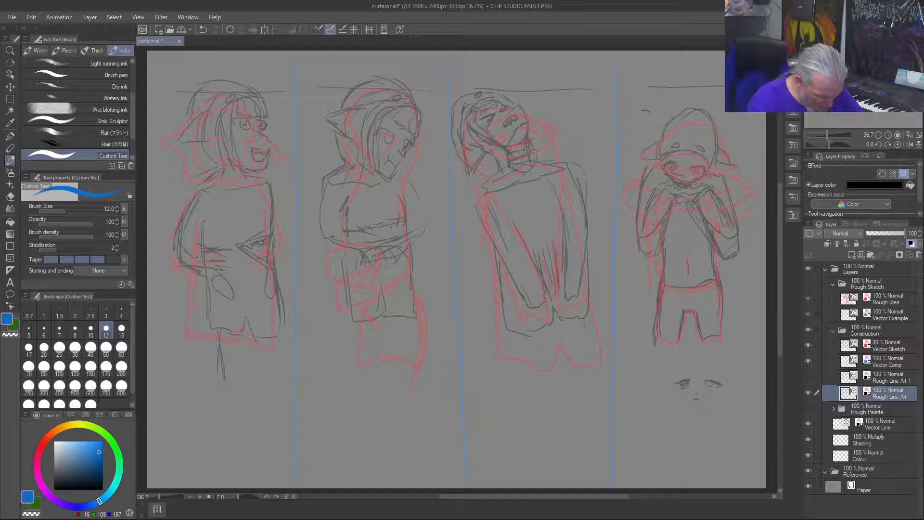
{"action": "key", "text": "ctrl+z"}
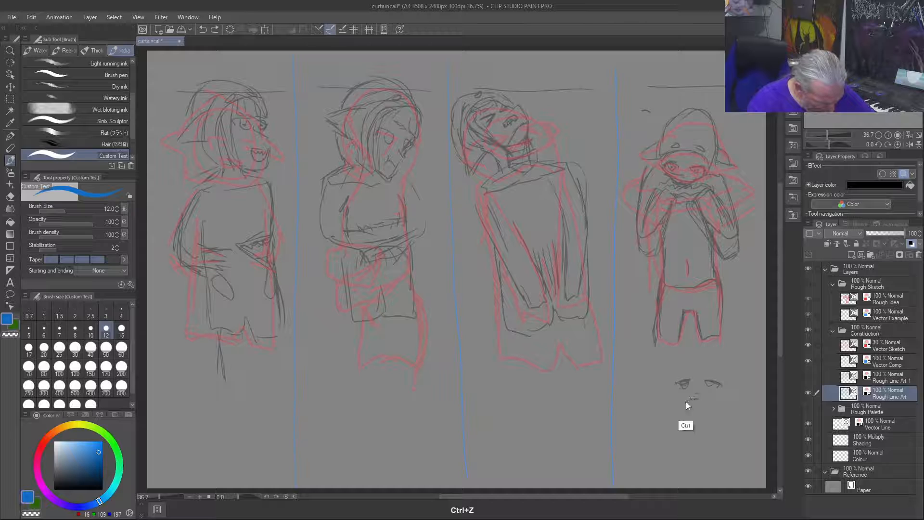
{"action": "left_click_drag", "start_coordinate": [694, 399], "coordinate": [690, 398]}
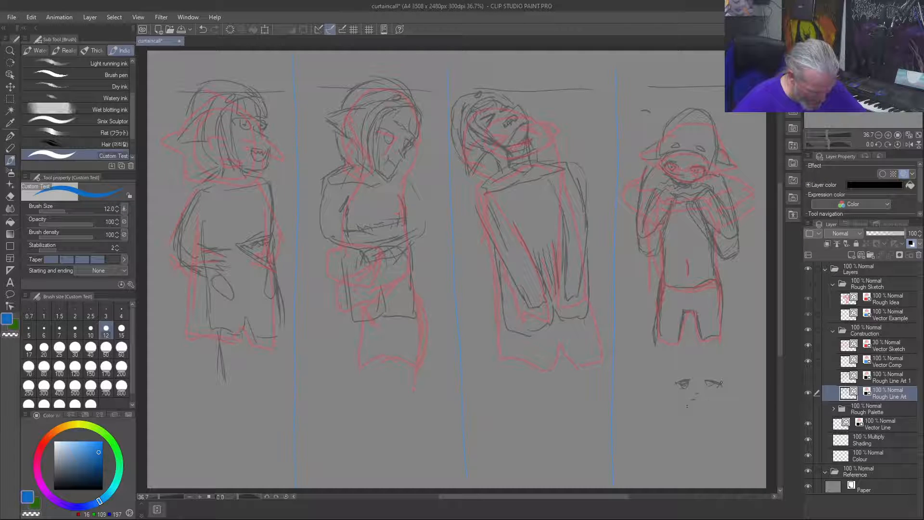
{"action": "mouse_move", "coordinate": [678, 397]}
{"action": "left_mouse_down"}
{"action": "mouse_move", "coordinate": [698, 406]}
{"action": "mouse_move", "coordinate": [703, 373]}
{"action": "left_mouse_up"}
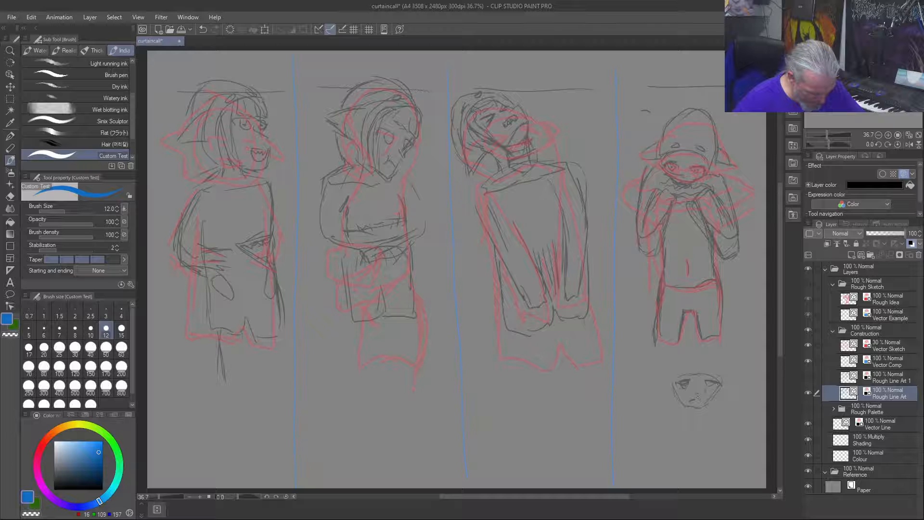
{"action": "left_click_drag", "start_coordinate": [697, 402], "coordinate": [701, 402]}
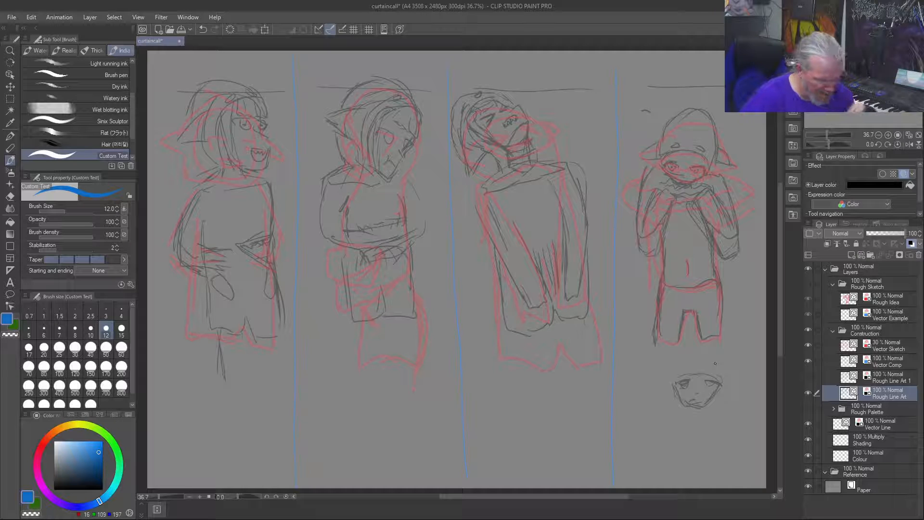
Step: Sketch a second small face beneath the first practice face, with a rounded head, eyes, mouth, fringe and side locks of hair
{"action": "mouse_move", "coordinate": [659, 436]}
{"action": "left_mouse_down"}
{"action": "mouse_move", "coordinate": [696, 430]}
{"action": "mouse_move", "coordinate": [696, 443]}
{"action": "left_mouse_up"}
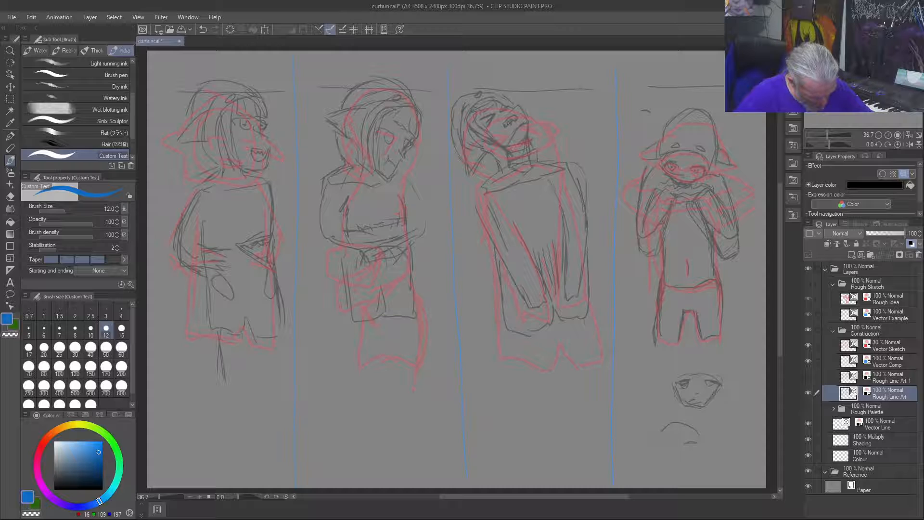
{"action": "left_click_drag", "start_coordinate": [666, 444], "coordinate": [692, 448]}
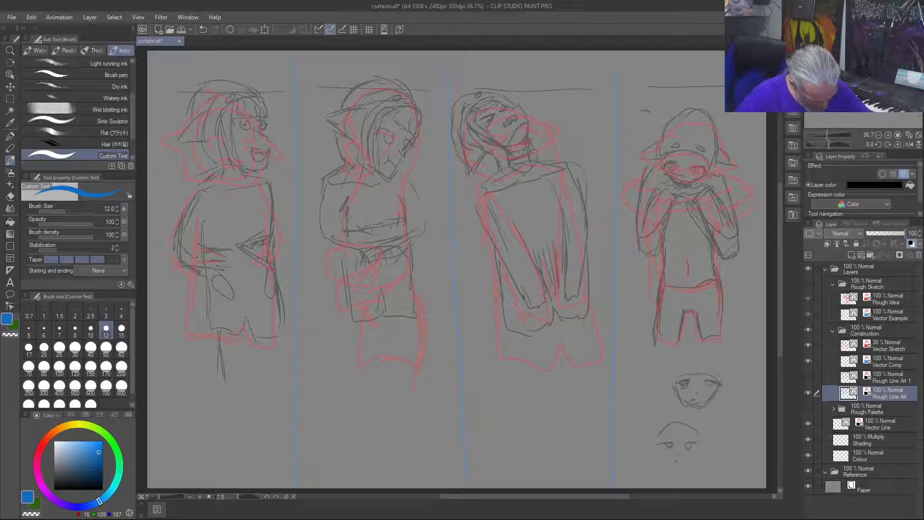
{"action": "left_click_drag", "start_coordinate": [675, 460], "coordinate": [683, 460]}
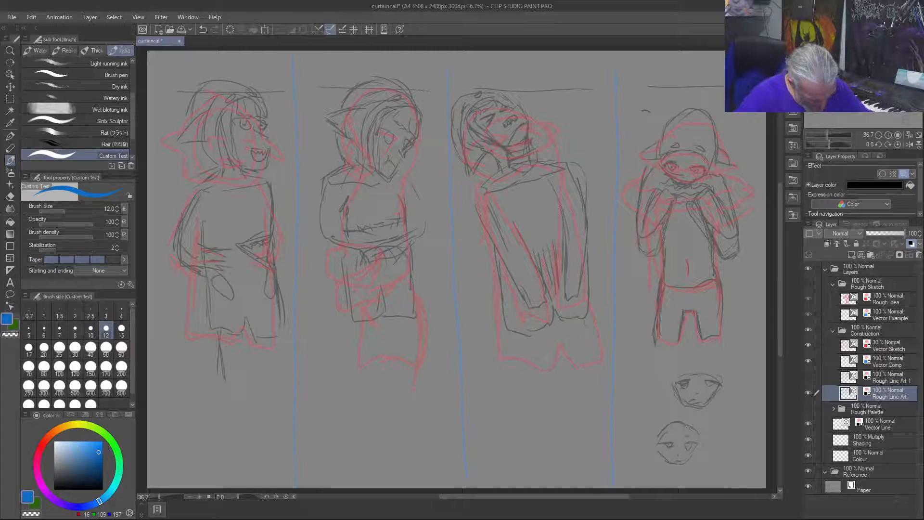
{"action": "mouse_move", "coordinate": [684, 437]}
{"action": "left_mouse_down"}
{"action": "mouse_move", "coordinate": [689, 424]}
{"action": "mouse_move", "coordinate": [657, 438]}
{"action": "mouse_move", "coordinate": [699, 441]}
{"action": "mouse_move", "coordinate": [649, 473]}
{"action": "left_mouse_up"}
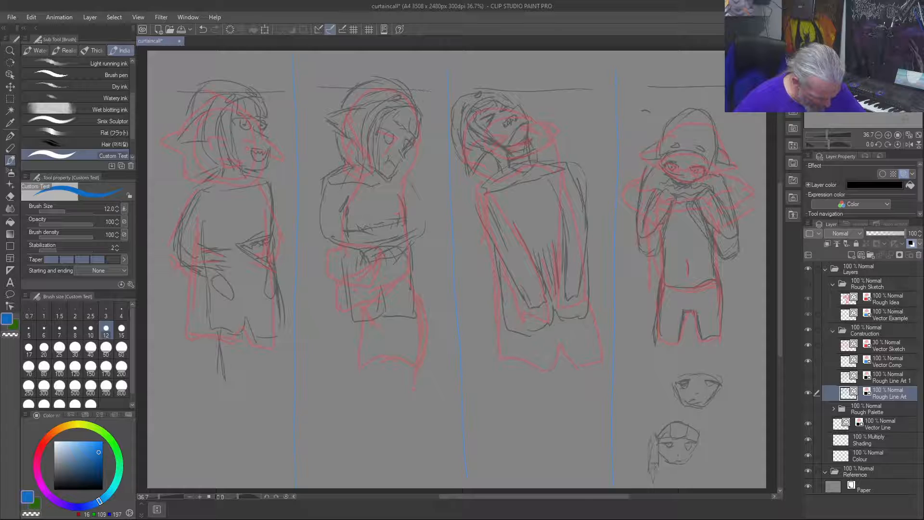
{"action": "left_click_drag", "start_coordinate": [700, 461], "coordinate": [700, 437]}
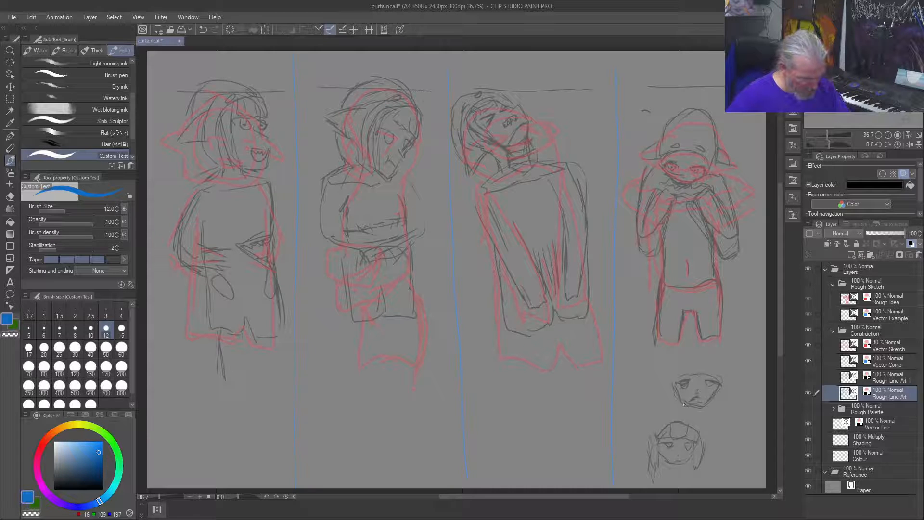
Step: Erase both practice faces below the fourth figure with a larger transparent brush, and return to the drawing colour at brush size 8
{"action": "key", "text": "bracketright"}
{"action": "key", "text": "bracketright"}
{"action": "key", "text": "bracketright"}
{"action": "key", "text": "bracketright"}
{"action": "key", "text": "bracketright"}
{"action": "key", "text": "bracketright"}
{"action": "key", "text": "bracketright"}
{"action": "key", "text": "bracketright"}
{"action": "key", "text": "bracketright"}
{"action": "key", "text": "bracketright"}
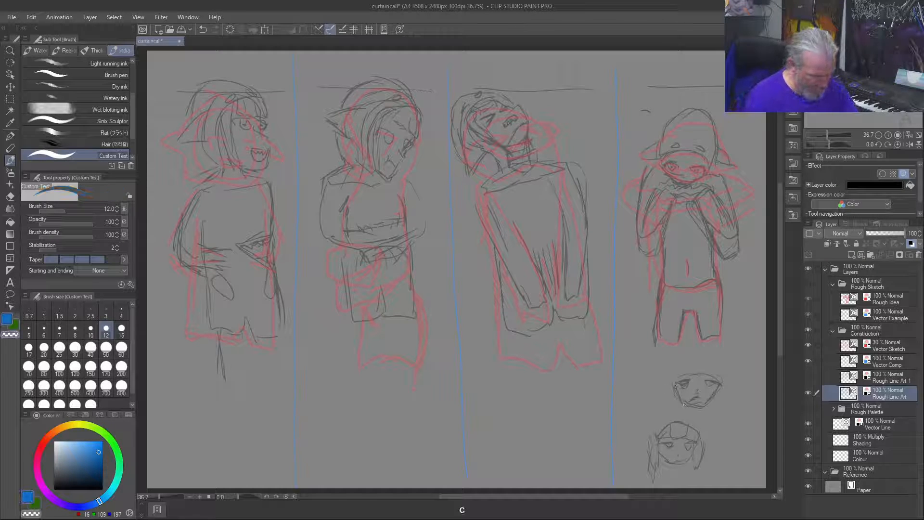
{"action": "left_click_drag", "start_coordinate": [688, 380], "coordinate": [710, 401]}
{"action": "mouse_move", "coordinate": [702, 438]}
{"action": "left_mouse_down"}
{"action": "mouse_move", "coordinate": [702, 452]}
{"action": "mouse_move", "coordinate": [683, 433]}
{"action": "mouse_move", "coordinate": [651, 480]}
{"action": "mouse_move", "coordinate": [656, 471]}
{"action": "left_mouse_up"}
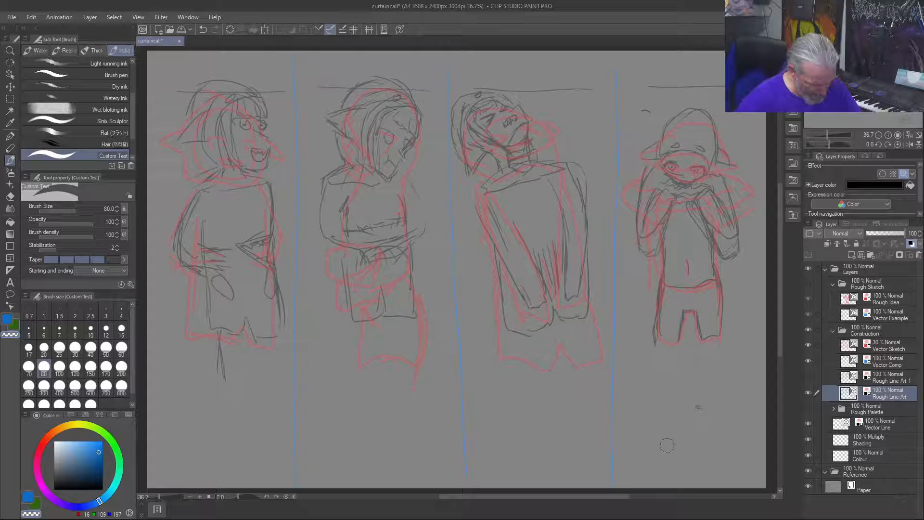
{"action": "left_click_drag", "start_coordinate": [693, 424], "coordinate": [698, 414]}
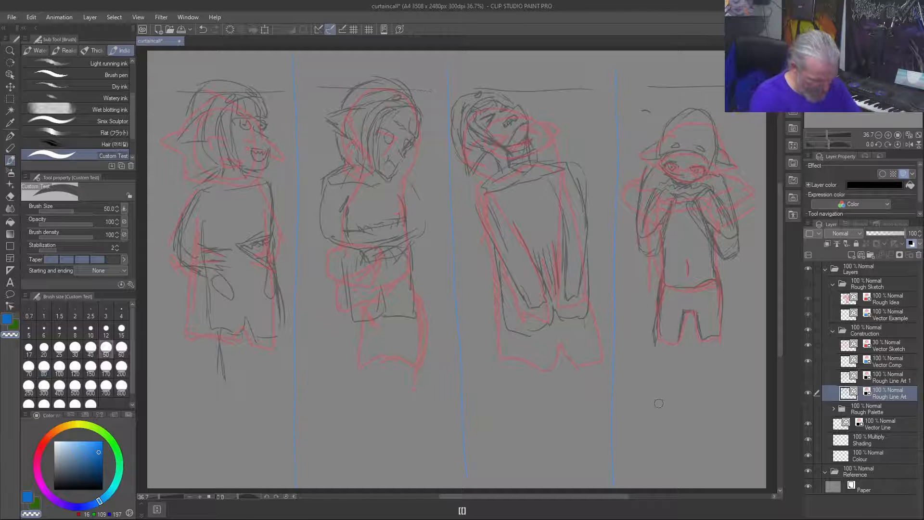
{"action": "left_click", "coordinate": [75, 330]}
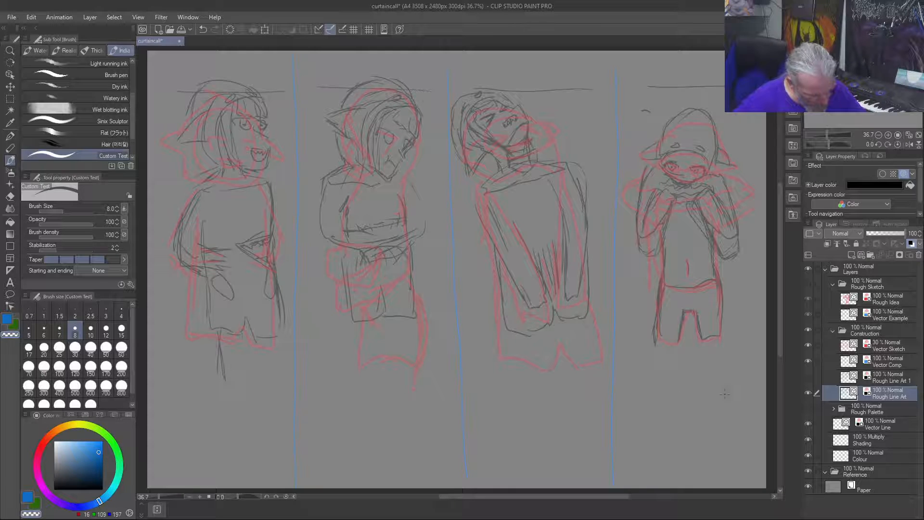
{"action": "key", "text": "c"}
Step: Sketch a round practice head below the fourth figure with its features low on the face, and outline the hair at brush size 10
{"action": "left_click_drag", "start_coordinate": [699, 375], "coordinate": [693, 422]}
{"action": "left_click_drag", "start_coordinate": [674, 382], "coordinate": [708, 419]}
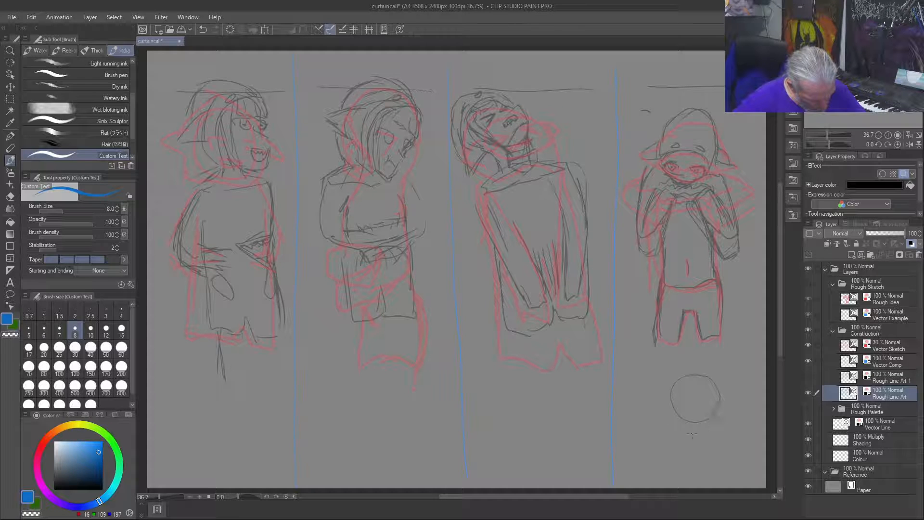
{"action": "left_click_drag", "start_coordinate": [677, 424], "coordinate": [697, 432]}
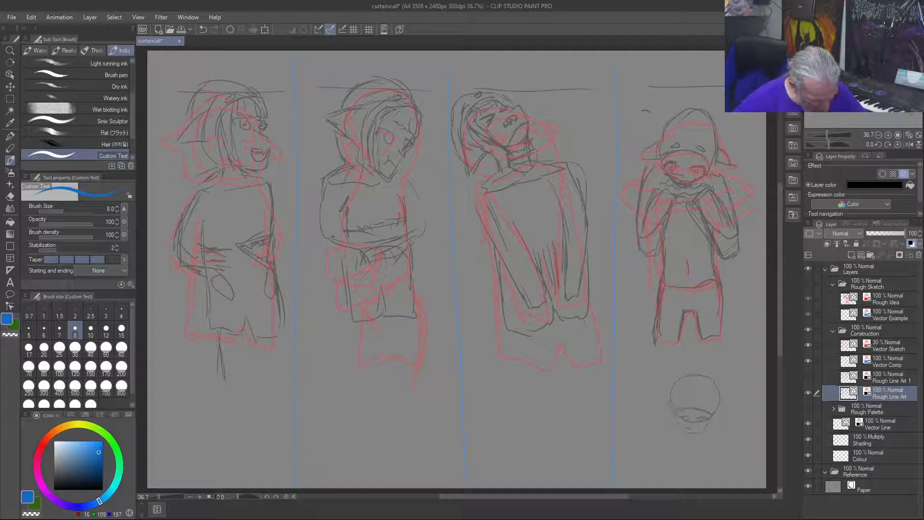
{"action": "key", "text": "bracketright"}
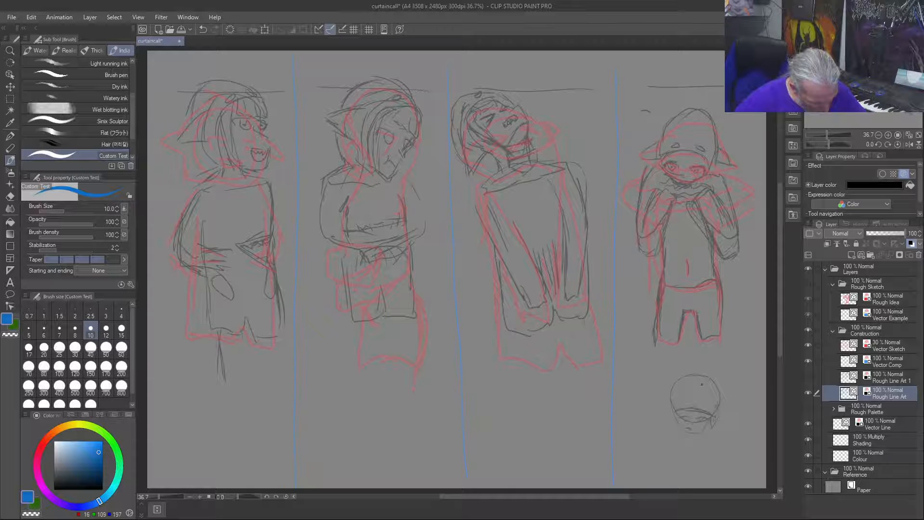
{"action": "mouse_move", "coordinate": [677, 379]}
{"action": "left_mouse_down"}
{"action": "mouse_move", "coordinate": [669, 393]}
{"action": "mouse_move", "coordinate": [709, 377]}
{"action": "left_mouse_up"}
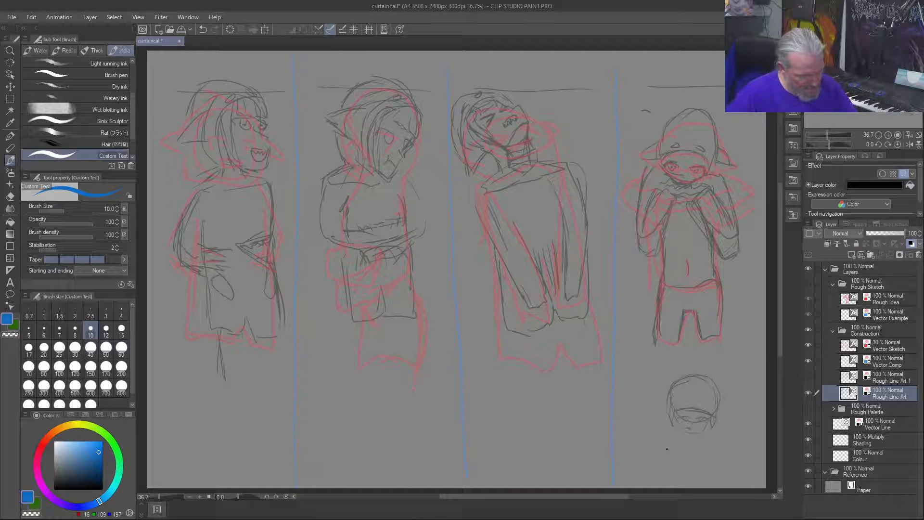
Step: Delete the round practice head below the fourth figure using a rectangular selection, and clear the selection
{"action": "key", "text": "m"}
{"action": "mouse_move", "coordinate": [726, 369]}
{"action": "left_mouse_down"}
{"action": "mouse_move", "coordinate": [650, 441]}
{"action": "mouse_move", "coordinate": [648, 454]}
{"action": "left_mouse_up"}
{"action": "key", "text": "Delete"}
{"action": "key", "text": "ctrl+d"}
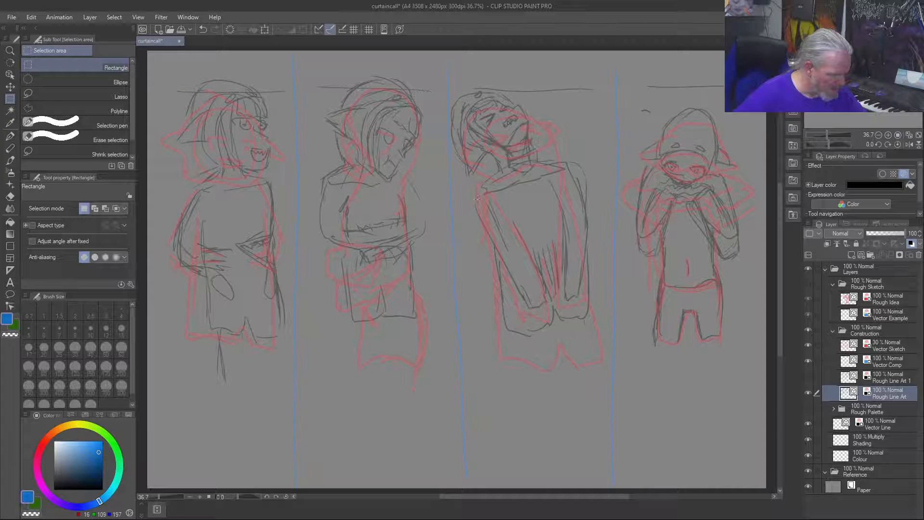
{"action": "left_click_drag", "start_coordinate": [492, 170], "coordinate": [503, 177]}
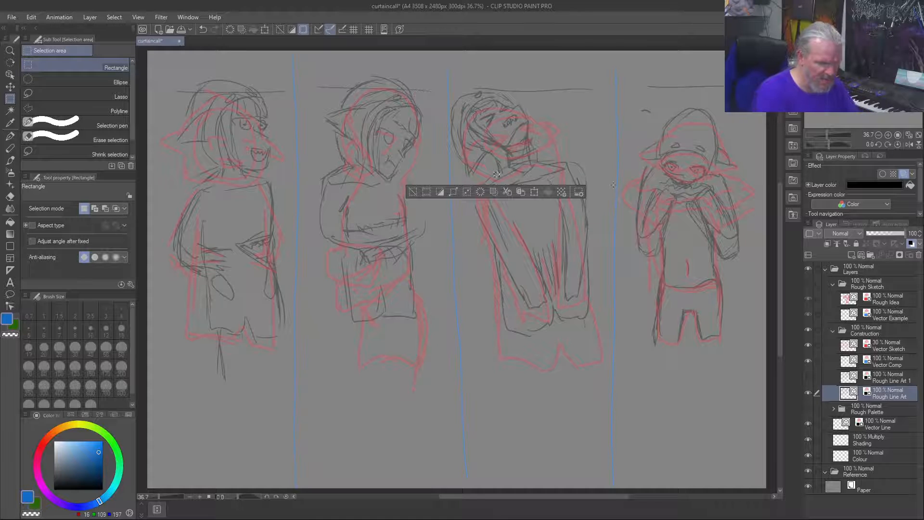
{"action": "key", "text": "ctrl+d"}
Step: Sketch long, loosely curved limb shapes with tapering lower ends in the gap between the second and third figures
{"action": "key", "text": "b"}
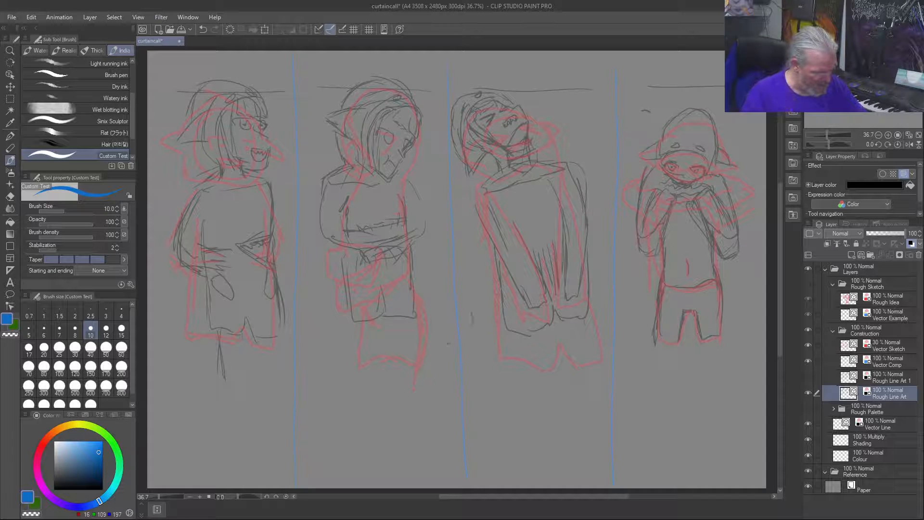
{"action": "left_click_drag", "start_coordinate": [451, 291], "coordinate": [465, 343]}
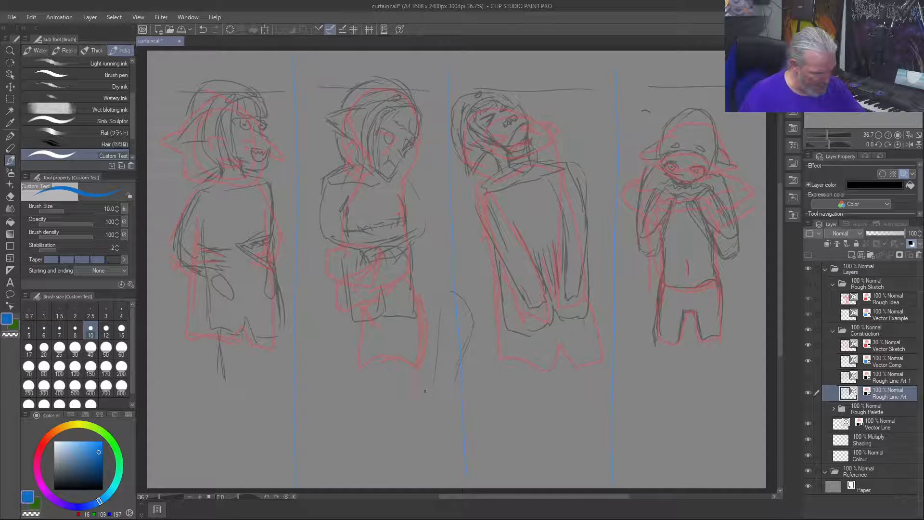
{"action": "left_click_drag", "start_coordinate": [429, 397], "coordinate": [427, 416]}
{"action": "left_click_drag", "start_coordinate": [455, 377], "coordinate": [447, 417]}
{"action": "left_click_drag", "start_coordinate": [473, 355], "coordinate": [469, 400]}
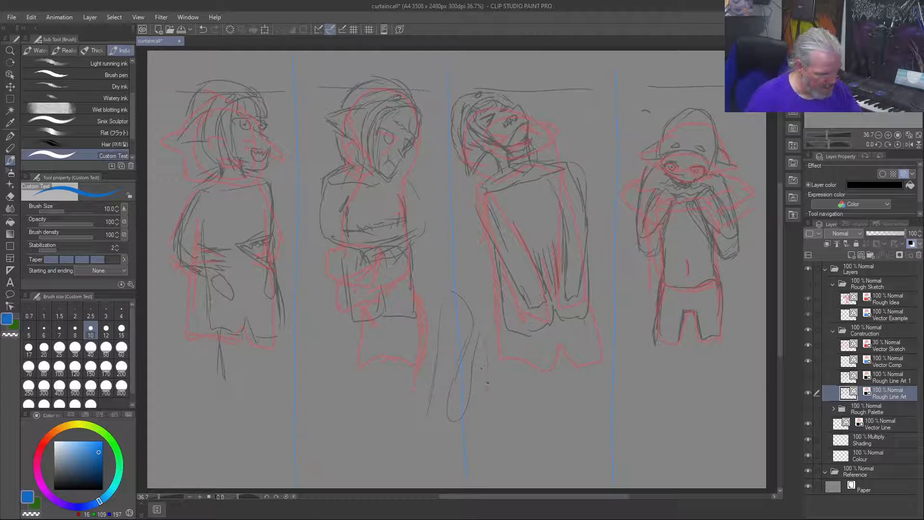
{"action": "left_click_drag", "start_coordinate": [497, 331], "coordinate": [495, 360]}
{"action": "left_click_drag", "start_coordinate": [491, 399], "coordinate": [483, 417]}
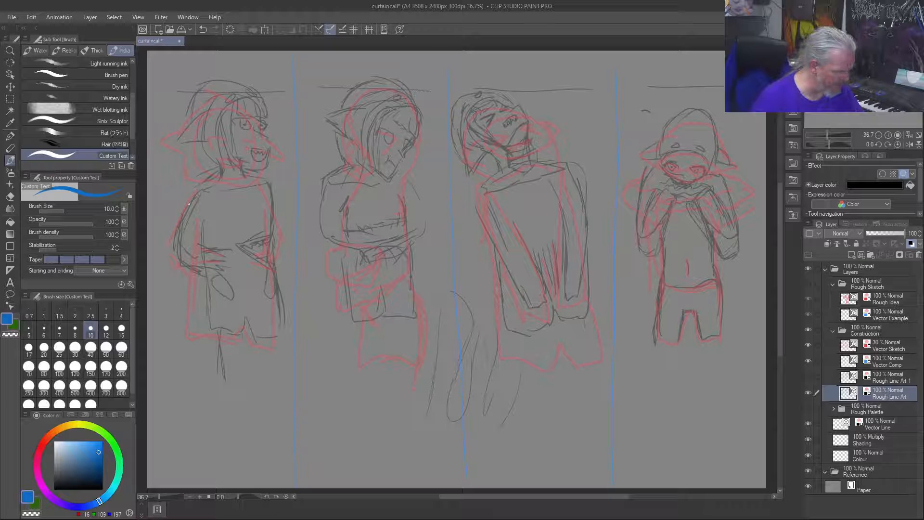
Step: Strengthen the first figure's sleeve and cuff outline on the bent arm, and add rough leg lines below the shorts
{"action": "mouse_move", "coordinate": [178, 237]}
{"action": "left_mouse_down"}
{"action": "mouse_move", "coordinate": [177, 261]}
{"action": "mouse_move", "coordinate": [207, 275]}
{"action": "left_mouse_up"}
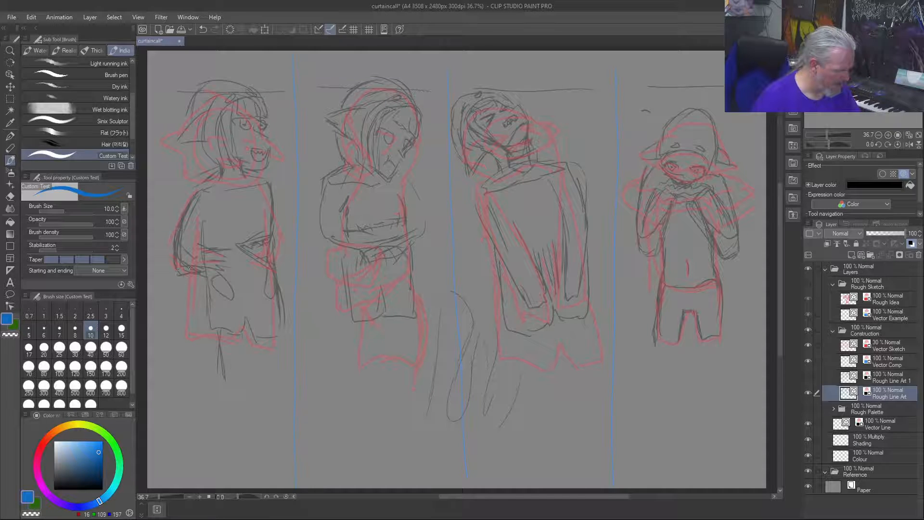
{"action": "left_click_drag", "start_coordinate": [211, 230], "coordinate": [206, 244]}
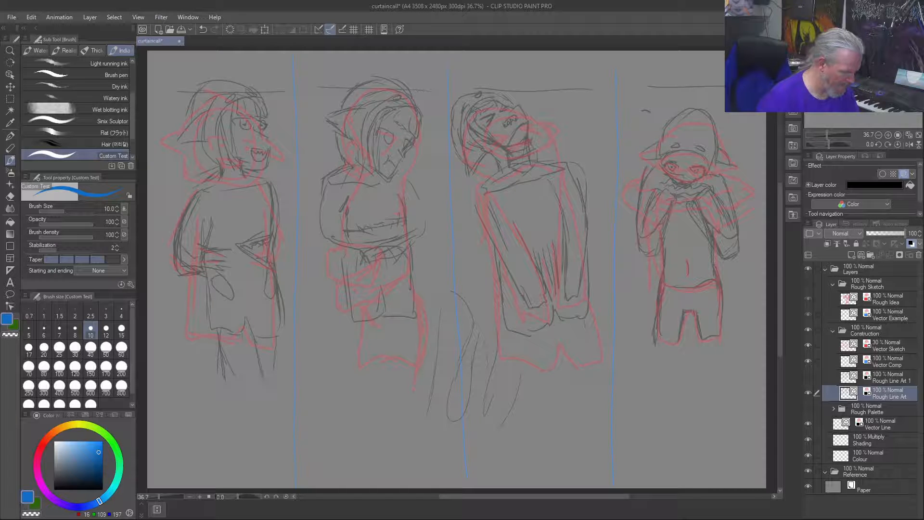
{"action": "left_click_drag", "start_coordinate": [240, 379], "coordinate": [240, 383]}
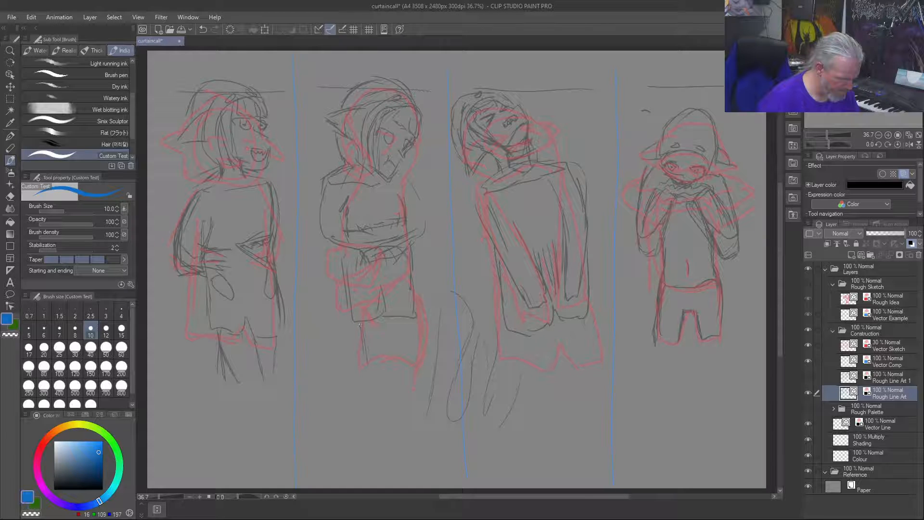
Step: Draw rough leg lines below the second figure's shorts, following the construction sketch
{"action": "left_click_drag", "start_coordinate": [392, 351], "coordinate": [390, 328]}
{"action": "left_click_drag", "start_coordinate": [412, 362], "coordinate": [410, 317]}
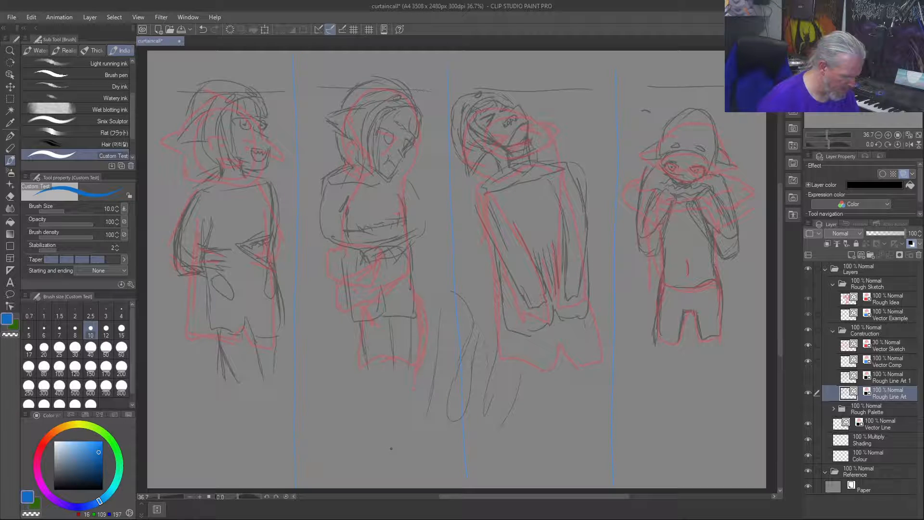
{"action": "left_click_drag", "start_coordinate": [406, 359], "coordinate": [410, 336]}
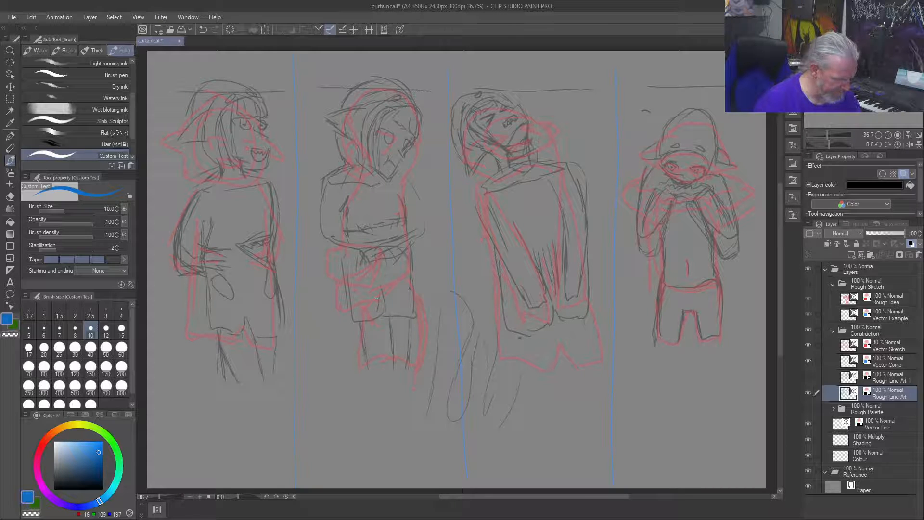
Step: Draw the third figure's two rough legs below the body, with a squared end on the outer leg and reinforced lower body lines
{"action": "left_click_drag", "start_coordinate": [518, 337], "coordinate": [520, 380]}
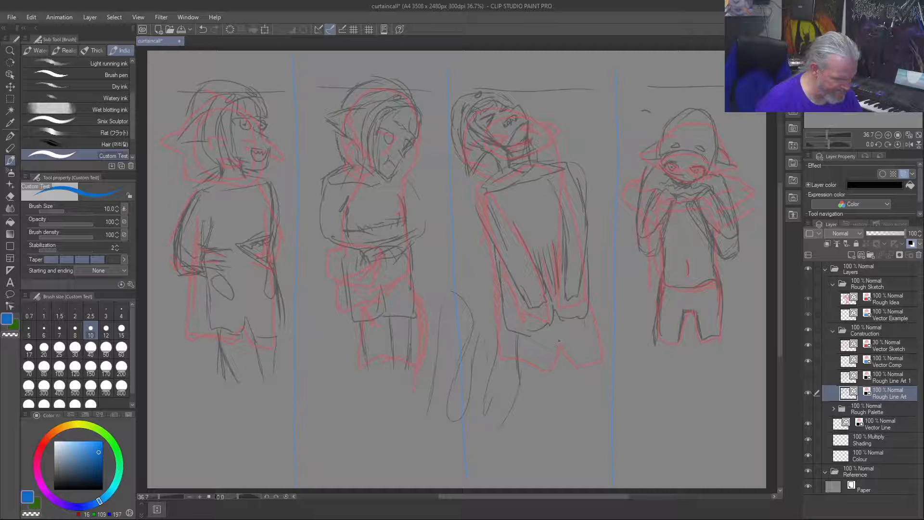
{"action": "left_click_drag", "start_coordinate": [558, 337], "coordinate": [551, 378]}
{"action": "mouse_move", "coordinate": [569, 336]}
{"action": "left_mouse_down"}
{"action": "mouse_move", "coordinate": [579, 365]}
{"action": "mouse_move", "coordinate": [601, 363]}
{"action": "left_mouse_up"}
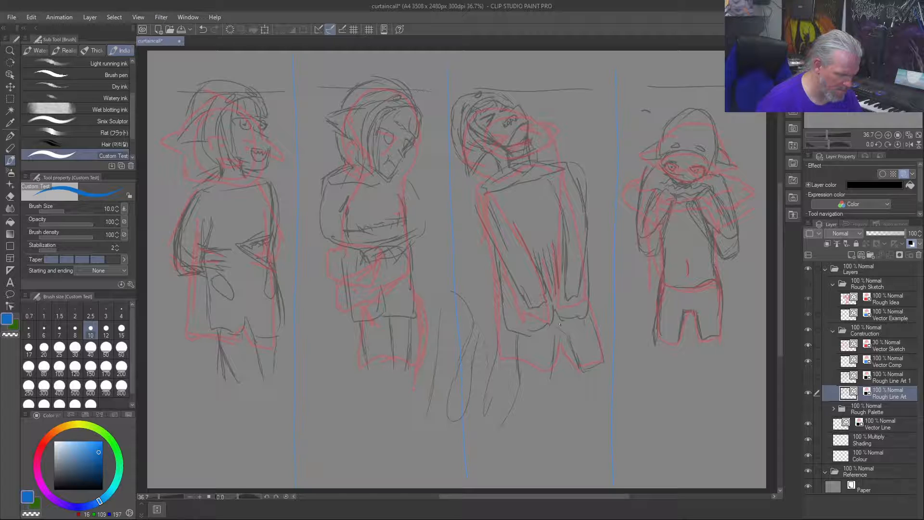
{"action": "mouse_move", "coordinate": [560, 323]}
{"action": "left_mouse_down"}
{"action": "mouse_move", "coordinate": [568, 339]}
{"action": "mouse_move", "coordinate": [591, 323]}
{"action": "mouse_move", "coordinate": [506, 329]}
{"action": "left_mouse_up"}
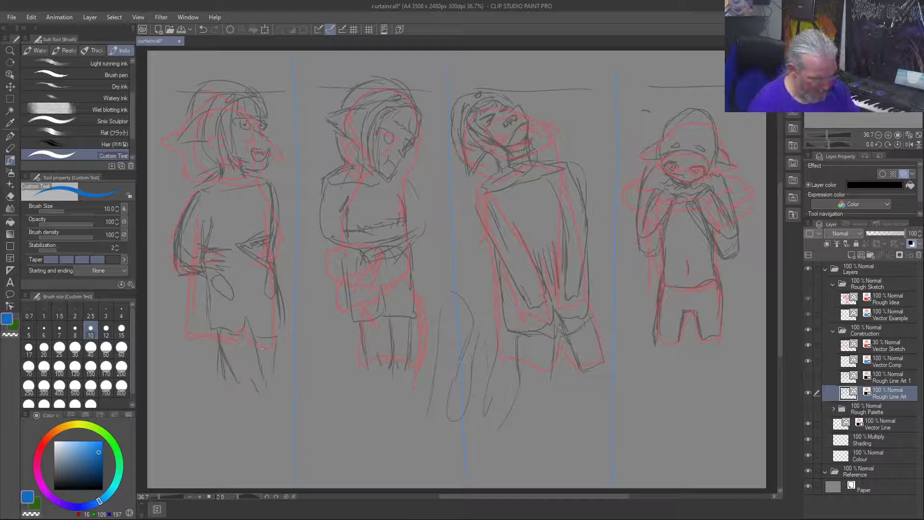
Step: Draw the fourth figure's two rough legs below the shorts, extending both down to the ankles
{"action": "mouse_move", "coordinate": [699, 340]}
{"action": "left_mouse_down"}
{"action": "mouse_move", "coordinate": [701, 364]}
{"action": "mouse_move", "coordinate": [721, 341]}
{"action": "mouse_move", "coordinate": [712, 381]}
{"action": "left_mouse_up"}
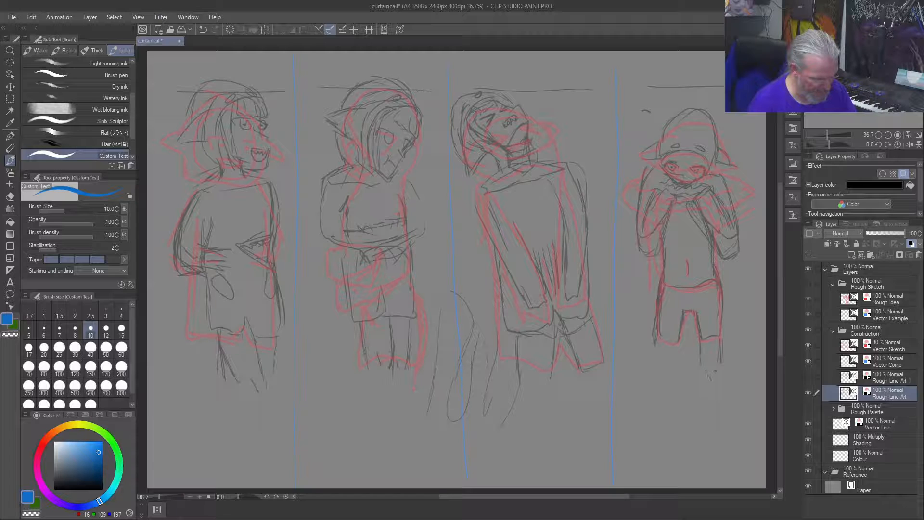
{"action": "mouse_move", "coordinate": [676, 347]}
{"action": "left_mouse_down"}
{"action": "mouse_move", "coordinate": [674, 361]}
{"action": "mouse_move", "coordinate": [655, 368]}
{"action": "left_mouse_up"}
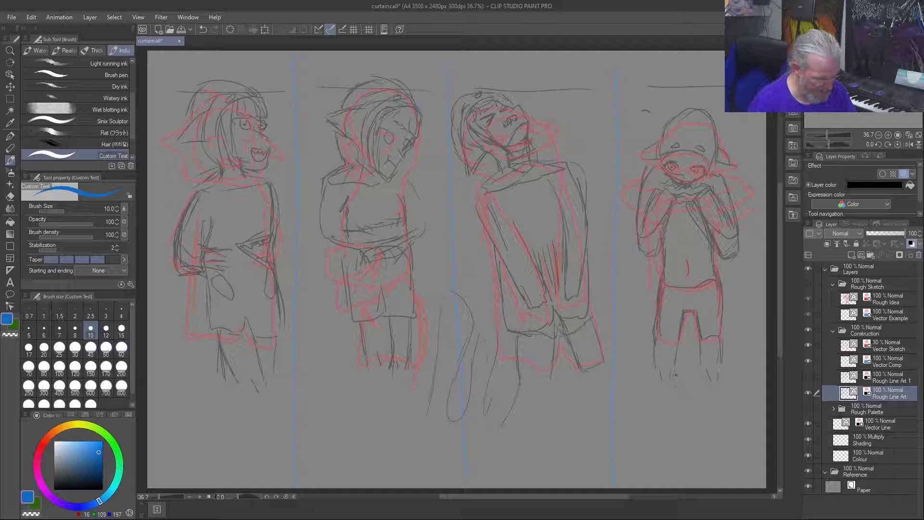
{"action": "left_click_drag", "start_coordinate": [653, 375], "coordinate": [657, 413]}
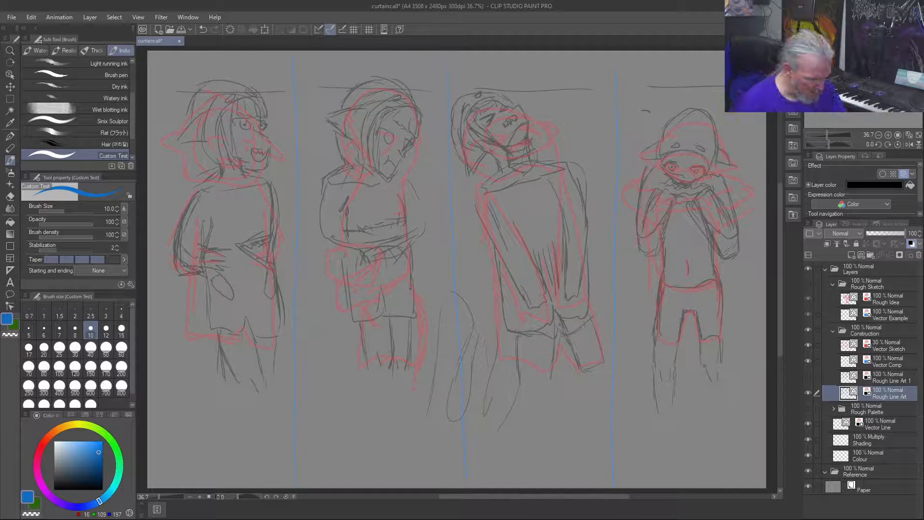
{"action": "left_click_drag", "start_coordinate": [700, 372], "coordinate": [706, 397]}
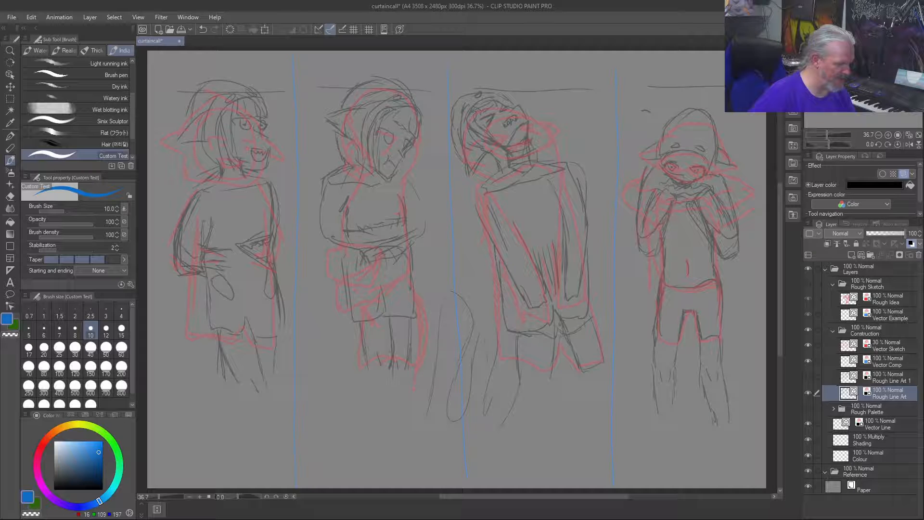
Step: Extend the lower leg lines of the first and second figures down toward the ankles
{"action": "left_click_drag", "start_coordinate": [218, 340], "coordinate": [225, 351]}
{"action": "left_click_drag", "start_coordinate": [249, 399], "coordinate": [250, 405]}
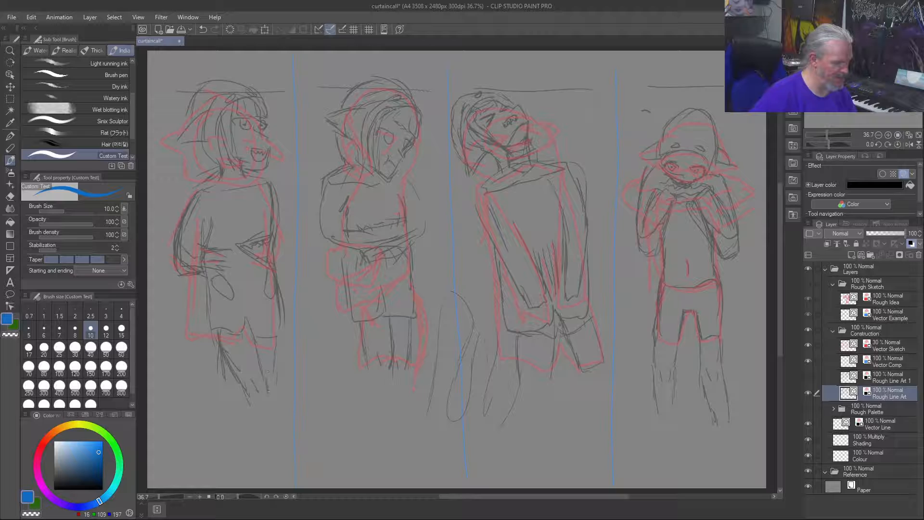
{"action": "left_click_drag", "start_coordinate": [259, 431], "coordinate": [267, 410]}
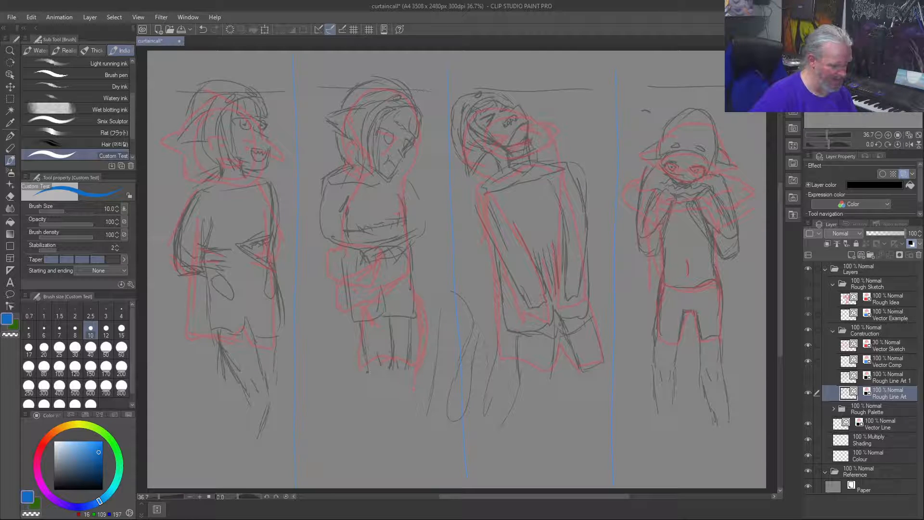
{"action": "left_click_drag", "start_coordinate": [369, 402], "coordinate": [366, 374]}
{"action": "mouse_move", "coordinate": [390, 423]}
{"action": "left_mouse_down"}
{"action": "mouse_move", "coordinate": [387, 397]}
{"action": "mouse_move", "coordinate": [407, 387]}
{"action": "mouse_move", "coordinate": [401, 417]}
{"action": "left_mouse_up"}
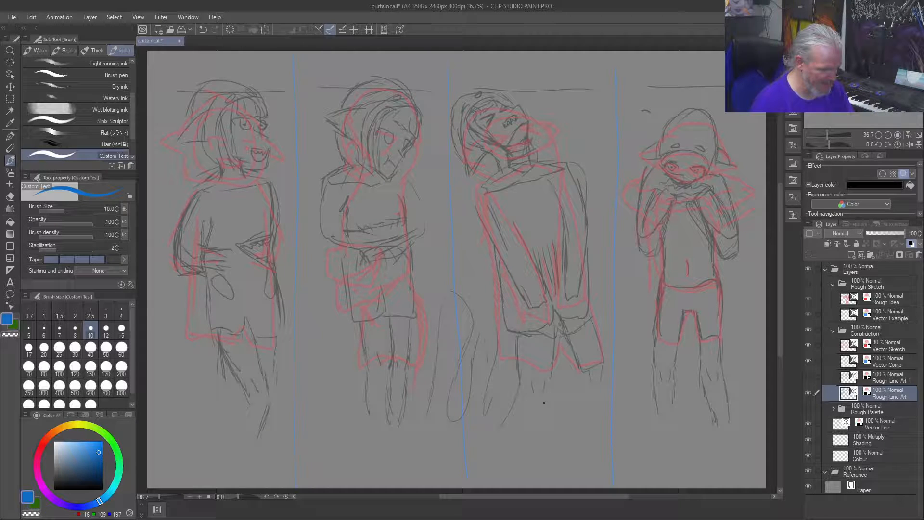
Step: Draw the third figure's two lower legs below the shorts with rough, nearly parallel lines
{"action": "mouse_move", "coordinate": [549, 390]}
{"action": "left_mouse_down"}
{"action": "mouse_move", "coordinate": [547, 428]}
{"action": "mouse_move", "coordinate": [547, 404]}
{"action": "mouse_move", "coordinate": [547, 434]}
{"action": "left_mouse_up"}
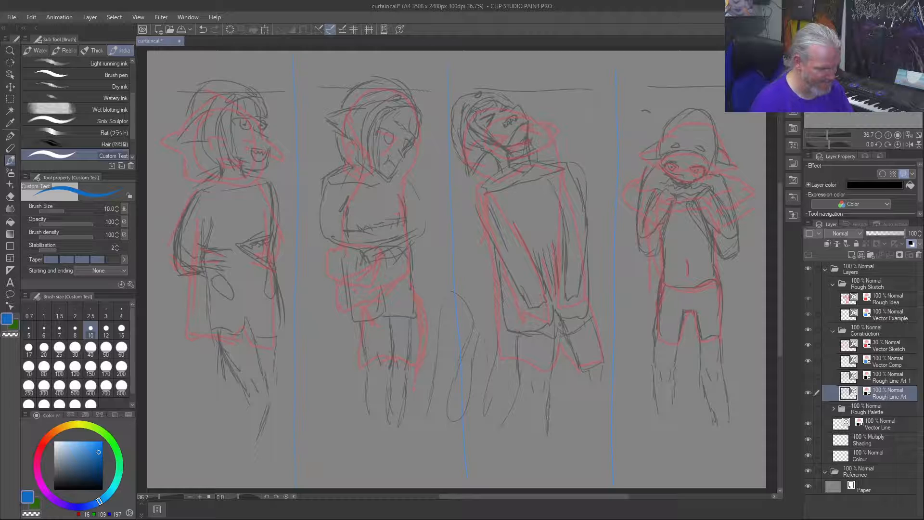
{"action": "left_click_drag", "start_coordinate": [523, 398], "coordinate": [525, 421]}
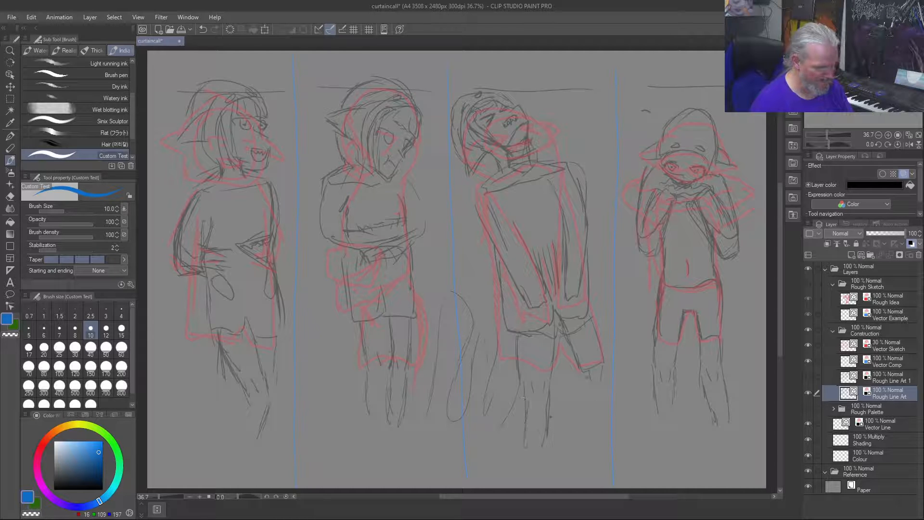
{"action": "left_click_drag", "start_coordinate": [591, 429], "coordinate": [594, 435]}
{"action": "left_click_drag", "start_coordinate": [604, 366], "coordinate": [614, 425]}
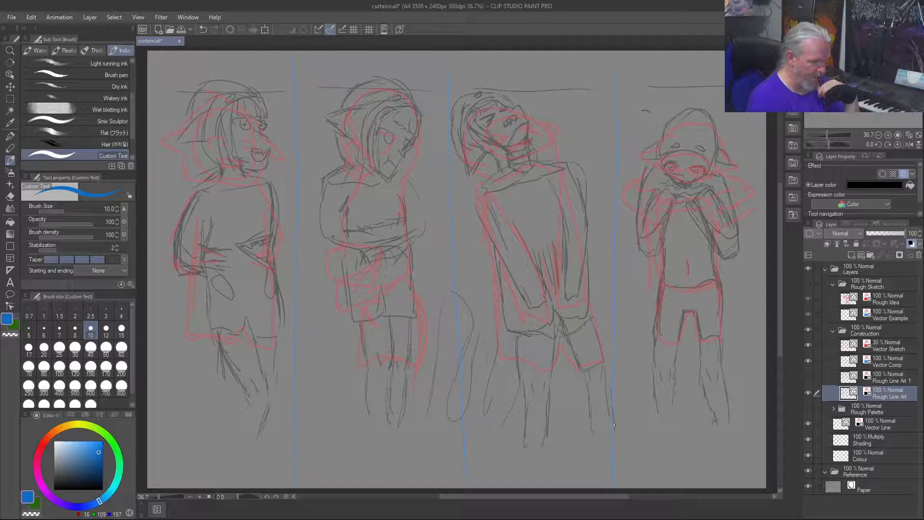
Step: Sketch a curved tail sweeping out from behind the first figure's shorts and up beside the bent arm
{"action": "left_click_drag", "start_coordinate": [193, 296], "coordinate": [159, 259]}
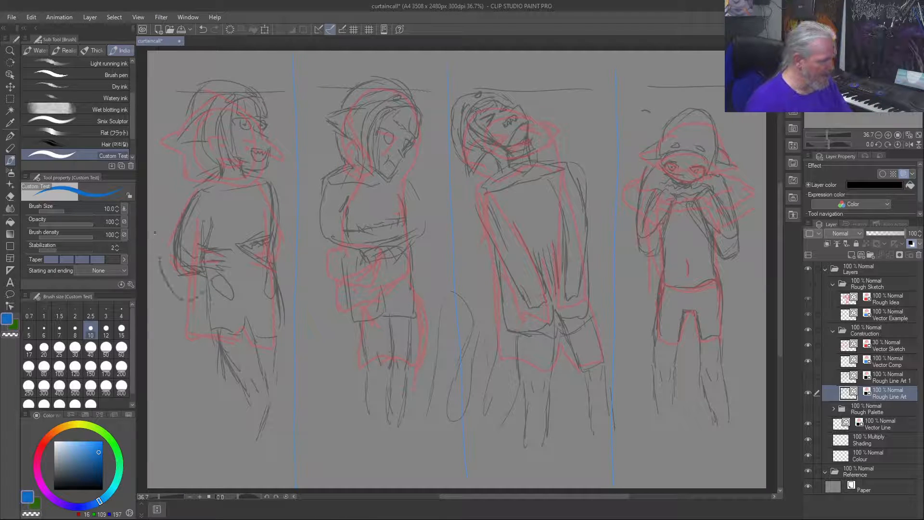
{"action": "mouse_move", "coordinate": [198, 352]}
{"action": "left_mouse_down"}
{"action": "mouse_move", "coordinate": [155, 310]}
{"action": "mouse_move", "coordinate": [153, 282]}
{"action": "left_mouse_up"}
{"action": "left_click_drag", "start_coordinate": [167, 246], "coordinate": [171, 201]}
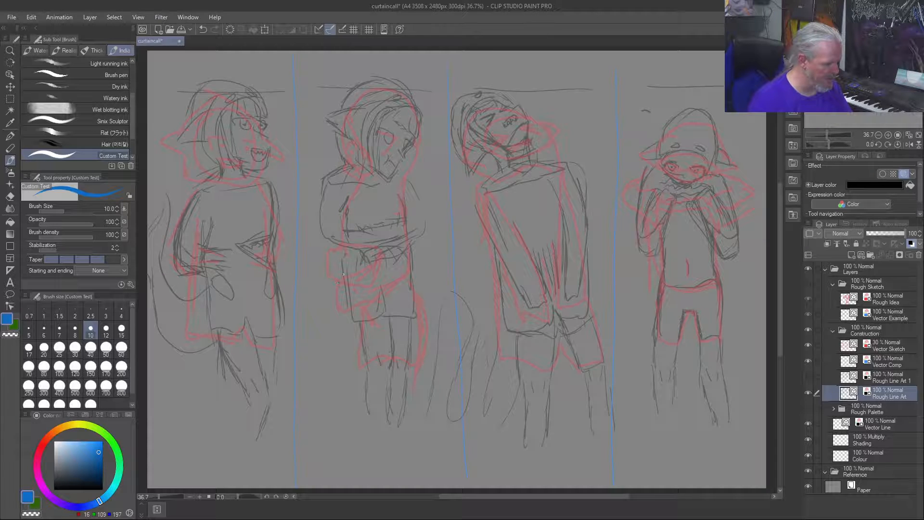
Step: Sketch the second figure's large curved tail around the hips and shorts, with a pointed end beside the folded arms
{"action": "left_click_drag", "start_coordinate": [339, 269], "coordinate": [300, 349]}
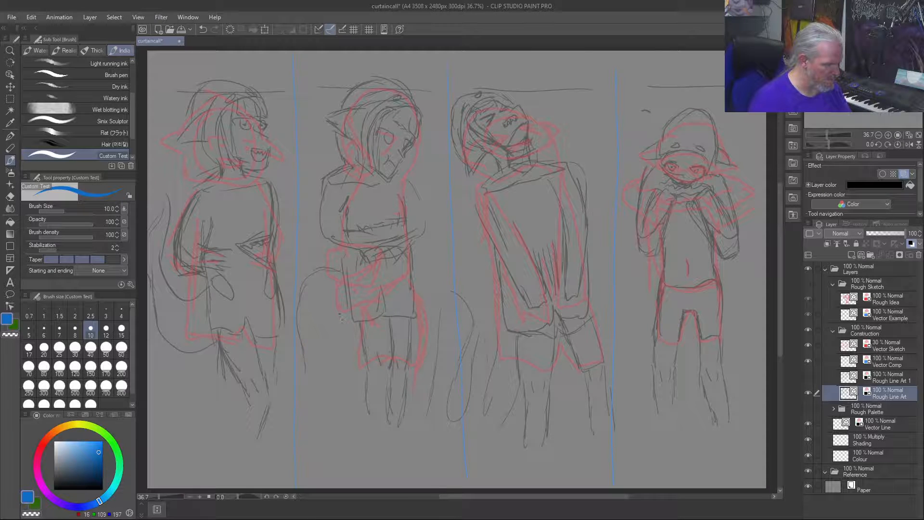
{"action": "mouse_move", "coordinate": [352, 307]}
{"action": "left_mouse_down"}
{"action": "mouse_move", "coordinate": [321, 340]}
{"action": "mouse_move", "coordinate": [352, 356]}
{"action": "mouse_move", "coordinate": [310, 404]}
{"action": "mouse_move", "coordinate": [302, 348]}
{"action": "left_mouse_up"}
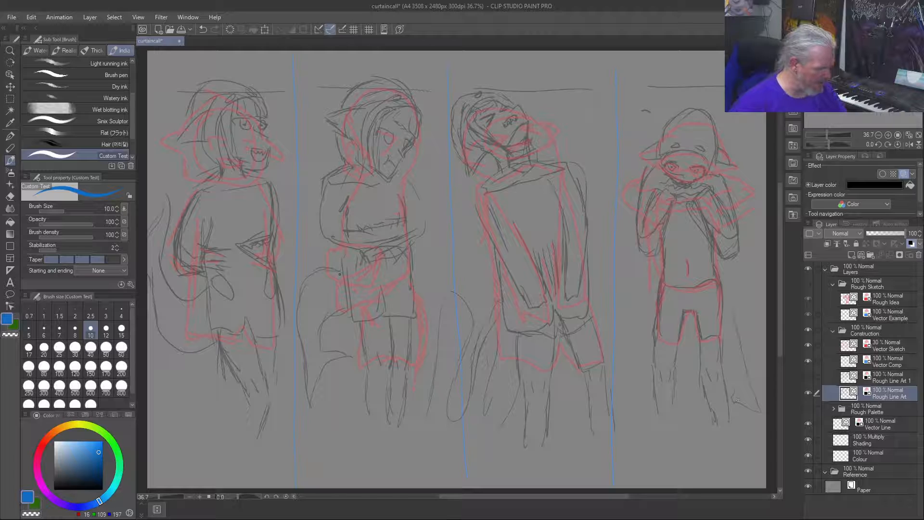
{"action": "left_click_drag", "start_coordinate": [322, 266], "coordinate": [290, 260]}
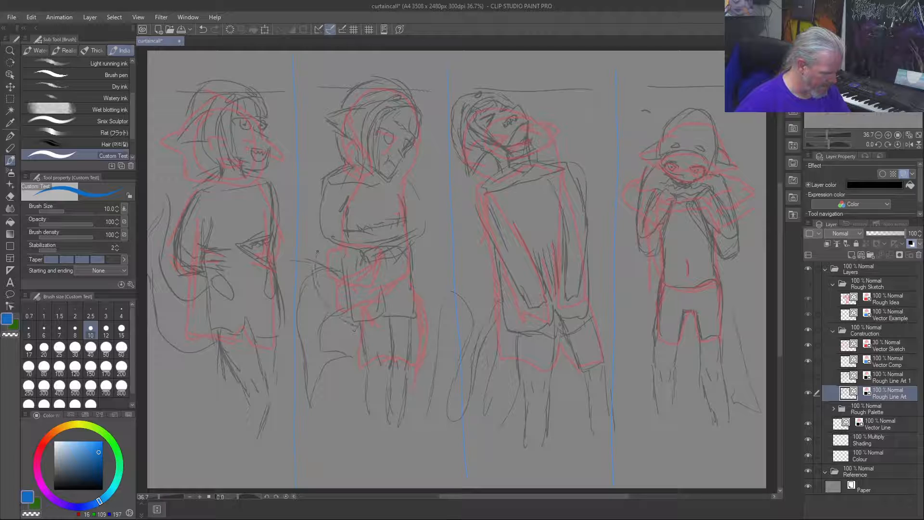
{"action": "left_click_drag", "start_coordinate": [323, 258], "coordinate": [317, 246]}
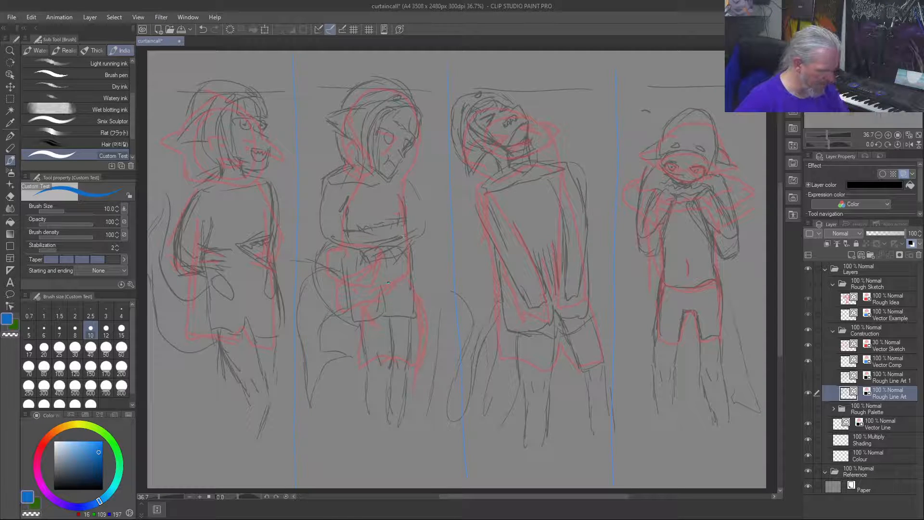
{"action": "left_click_drag", "start_coordinate": [438, 214], "coordinate": [424, 249]}
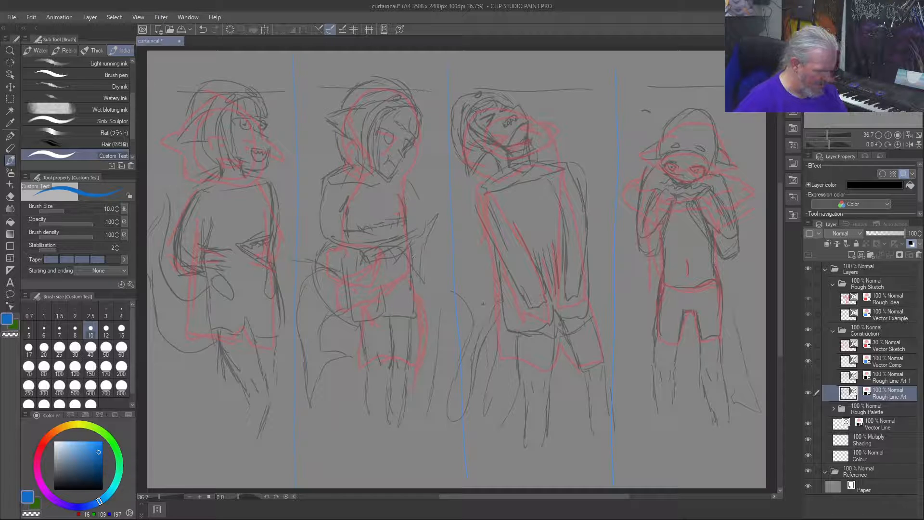
Step: Draw the third figure's tail hanging down beside the legs with a forked fin, and rough in the fourth figure's tail end
{"action": "mouse_move", "coordinate": [483, 305]}
{"action": "left_mouse_down"}
{"action": "mouse_move", "coordinate": [471, 348]}
{"action": "mouse_move", "coordinate": [474, 396]}
{"action": "left_mouse_up"}
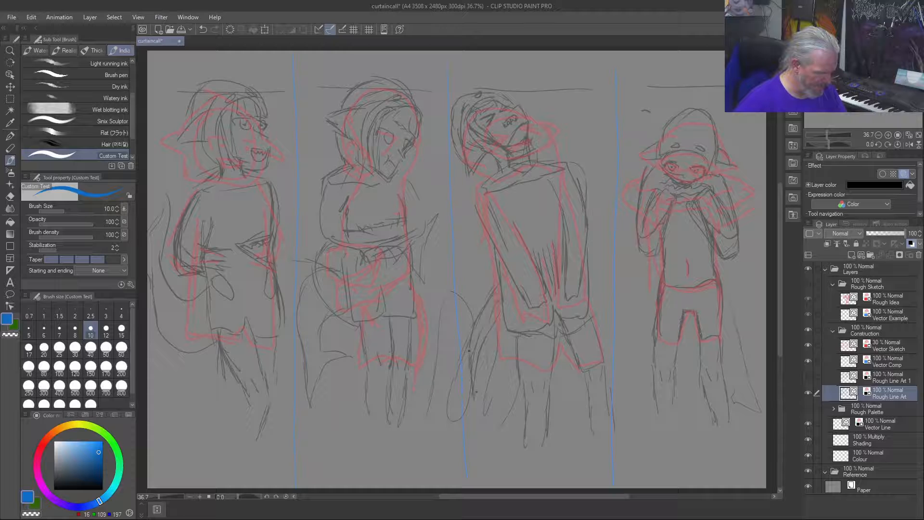
{"action": "left_click_drag", "start_coordinate": [514, 335], "coordinate": [474, 405]}
{"action": "left_click_drag", "start_coordinate": [440, 378], "coordinate": [423, 437]}
{"action": "left_click_drag", "start_coordinate": [484, 400], "coordinate": [420, 438]}
{"action": "left_click_drag", "start_coordinate": [444, 360], "coordinate": [469, 373]}
{"action": "mouse_move", "coordinate": [468, 345]}
{"action": "left_mouse_down"}
{"action": "mouse_move", "coordinate": [465, 369]}
{"action": "mouse_move", "coordinate": [439, 382]}
{"action": "left_mouse_up"}
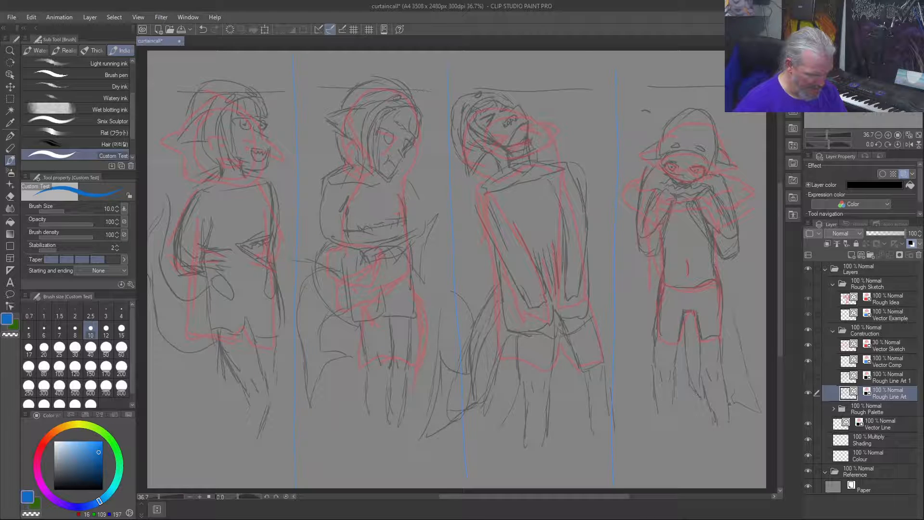
{"action": "left_click_drag", "start_coordinate": [728, 408], "coordinate": [743, 414]}
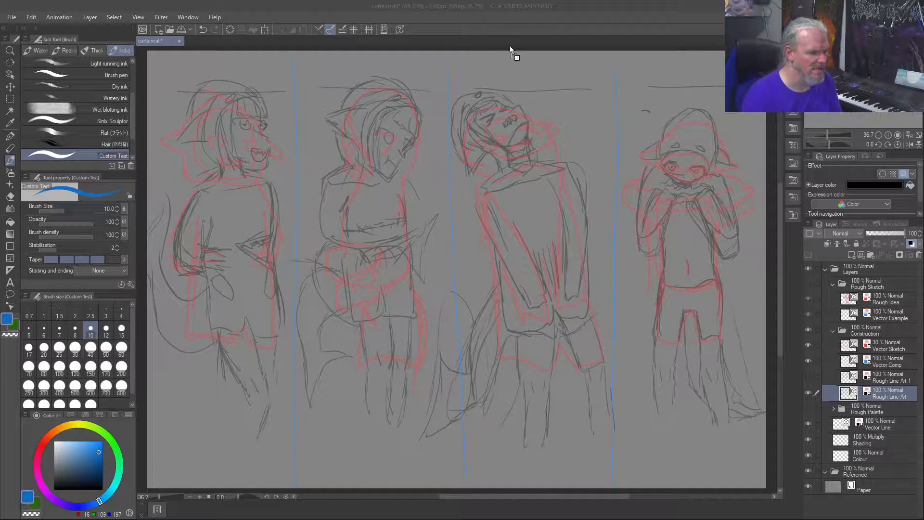
Step: Open the image gura_a.jpg and copy its whole picture into the Reference folder of the curtaincall drawing
{"action": "left_click_drag", "start_coordinate": [516, 62], "coordinate": [515, 62]}
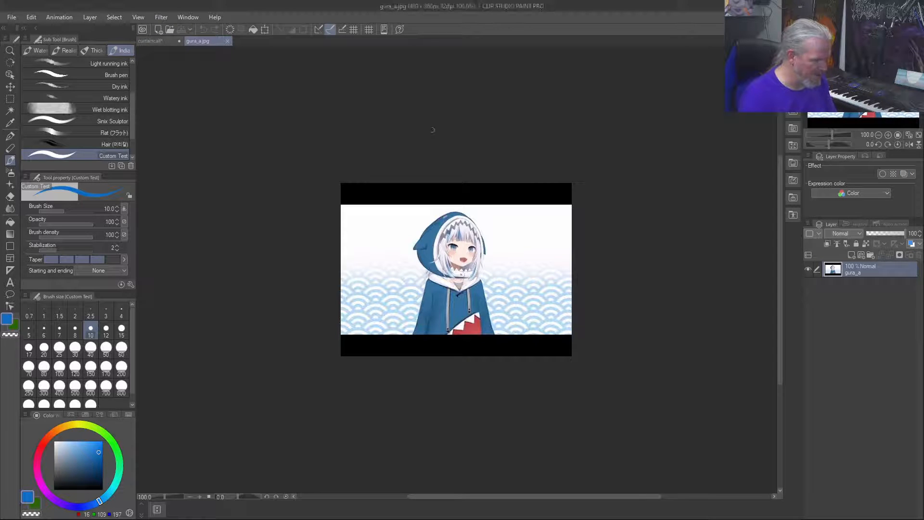
{"action": "key", "text": "ctrl+a"}
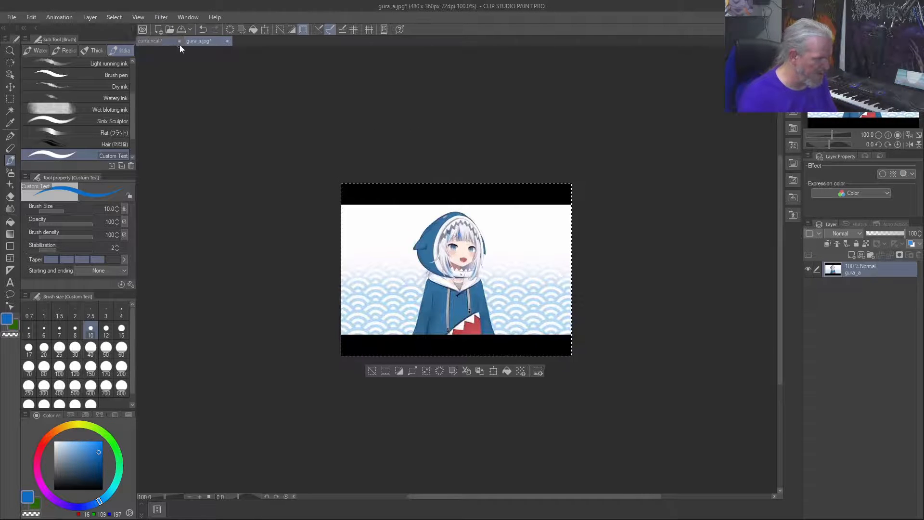
{"action": "left_click", "coordinate": [163, 41]}
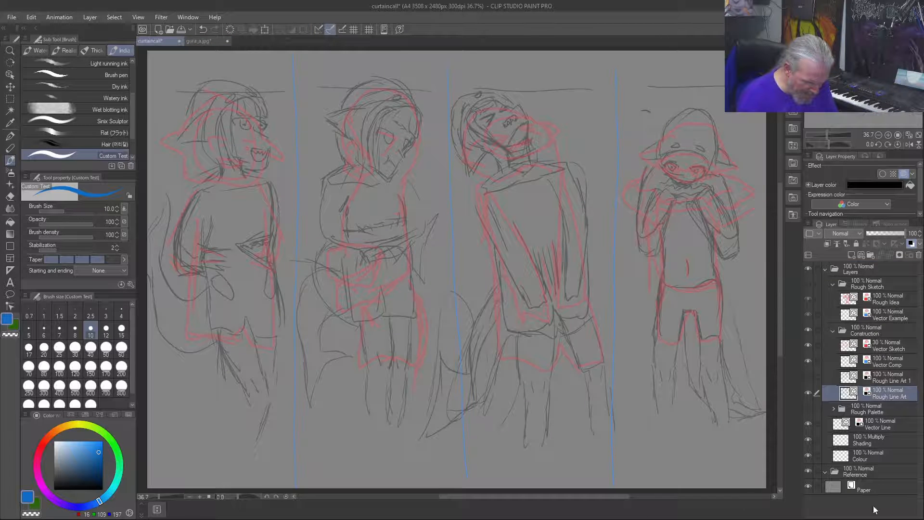
{"action": "left_click", "coordinate": [874, 472]}
{"action": "right_click", "coordinate": [874, 473]}
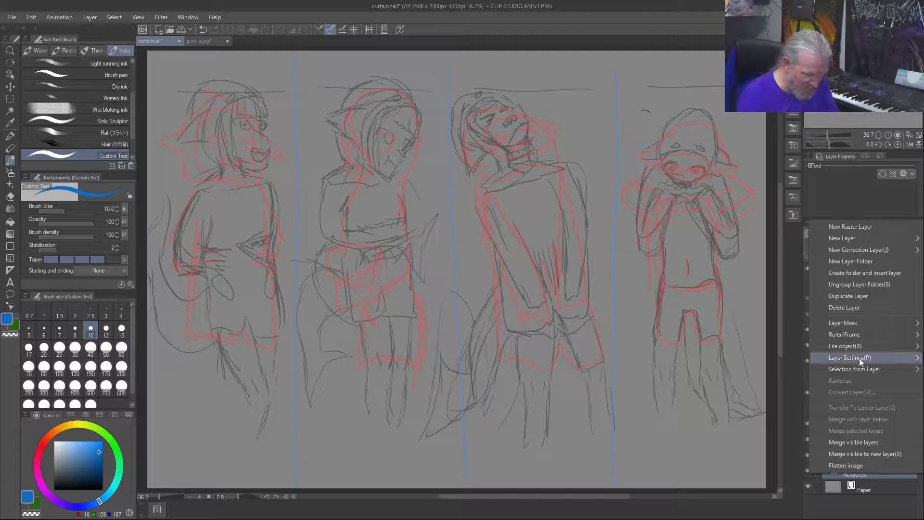
{"action": "left_click", "coordinate": [866, 476]}
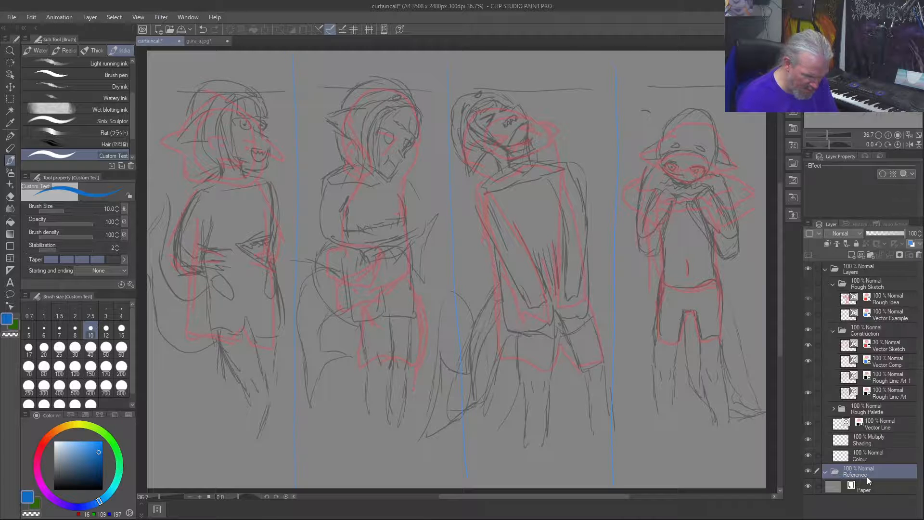
{"action": "key", "text": "ctrl+v"}
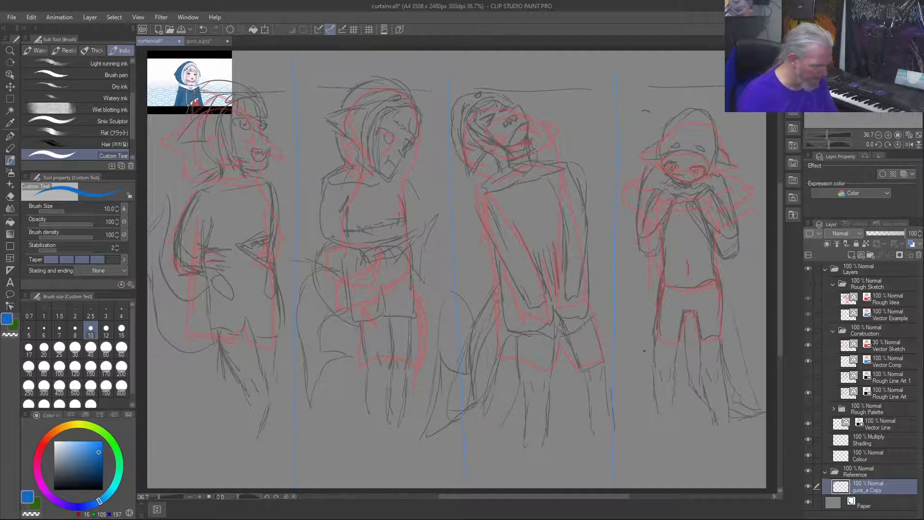
Step: Scale the pasted gura_a reference to 494%, move it over the third and fourth figures, apply the transformation and hide its layer
{"action": "key", "text": "ctrl+t"}
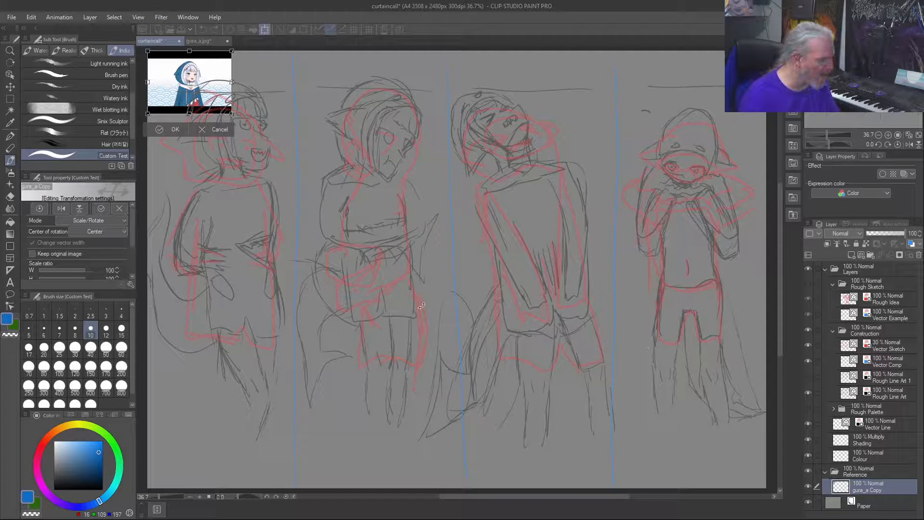
{"action": "left_click_drag", "start_coordinate": [232, 114], "coordinate": [565, 363]}
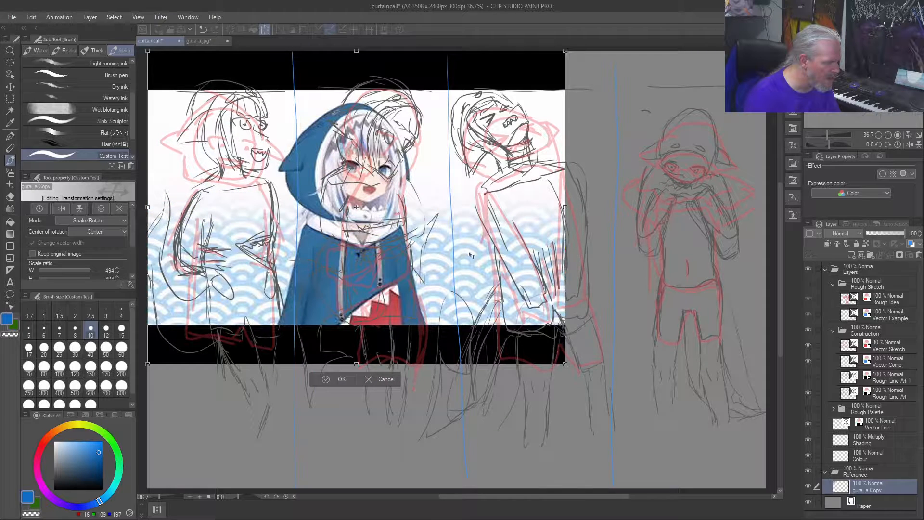
{"action": "left_click_drag", "start_coordinate": [458, 231], "coordinate": [665, 234]}
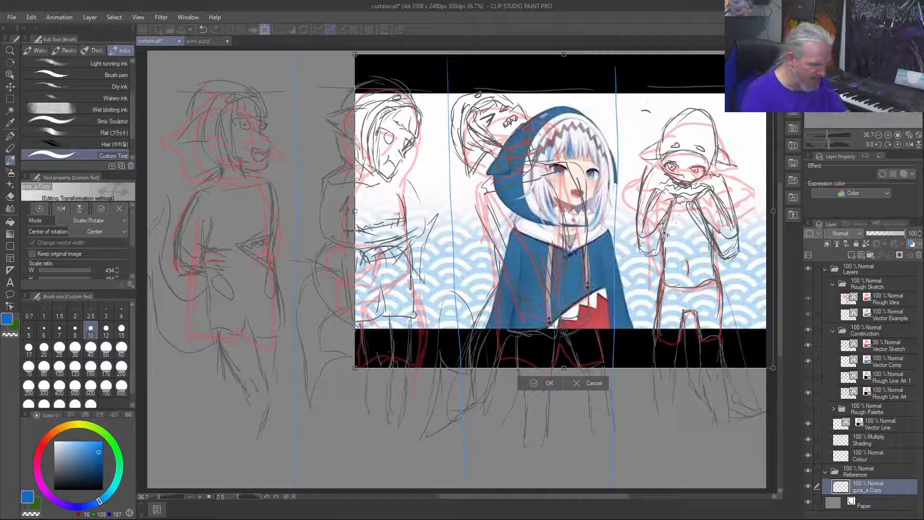
{"action": "left_click_drag", "start_coordinate": [666, 235], "coordinate": [704, 212]}
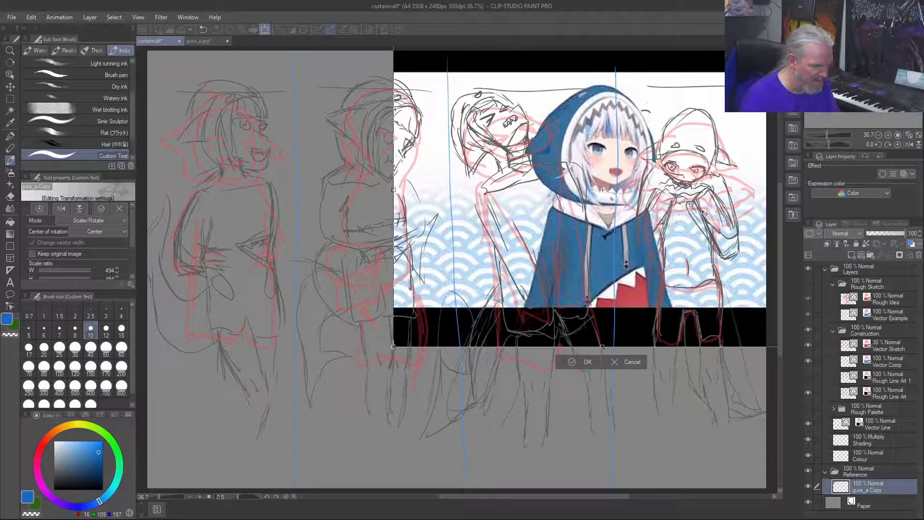
{"action": "left_click", "coordinate": [809, 486]}
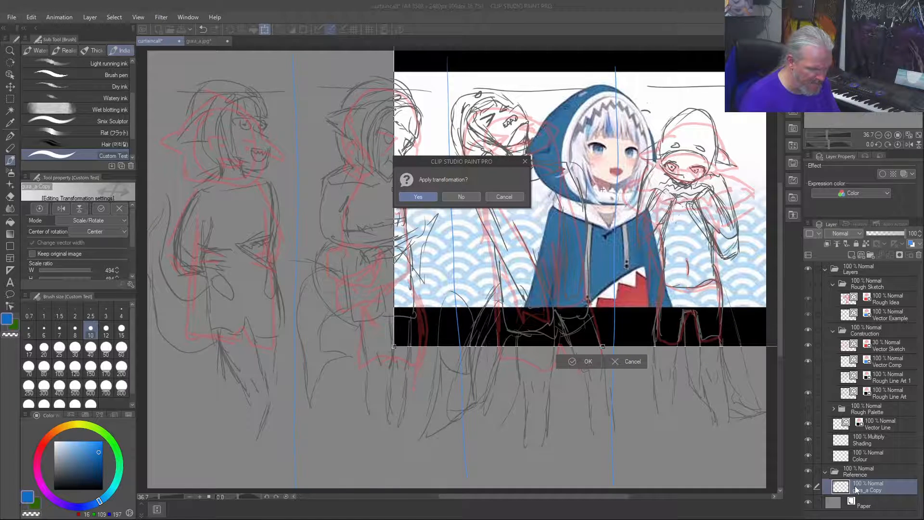
{"action": "left_click", "coordinate": [418, 197]}
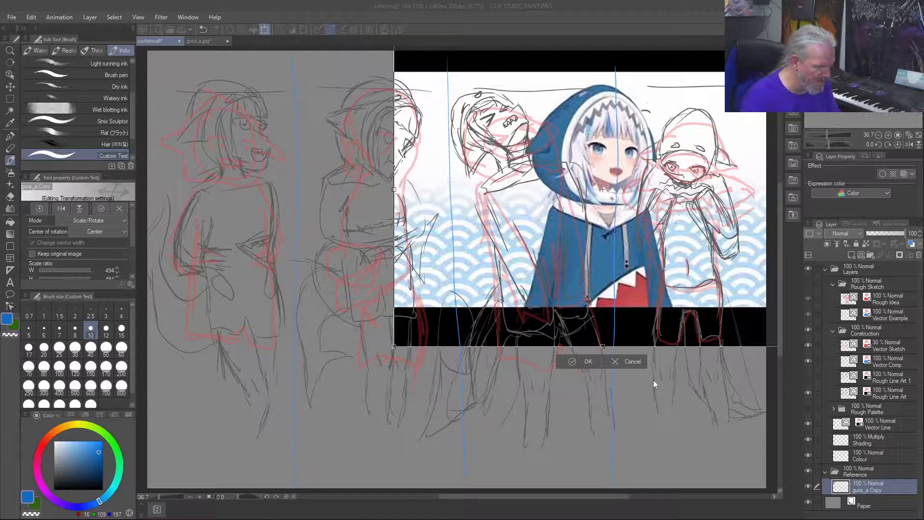
{"action": "left_click", "coordinate": [808, 487]}
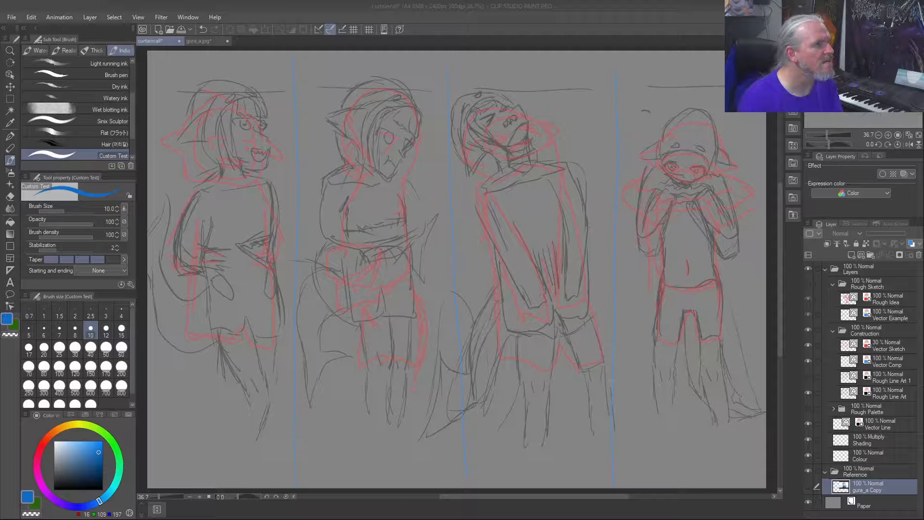
Step: Paste the character reference sheet image as a second layer in the Reference folder
{"action": "left_click", "coordinate": [869, 475]}
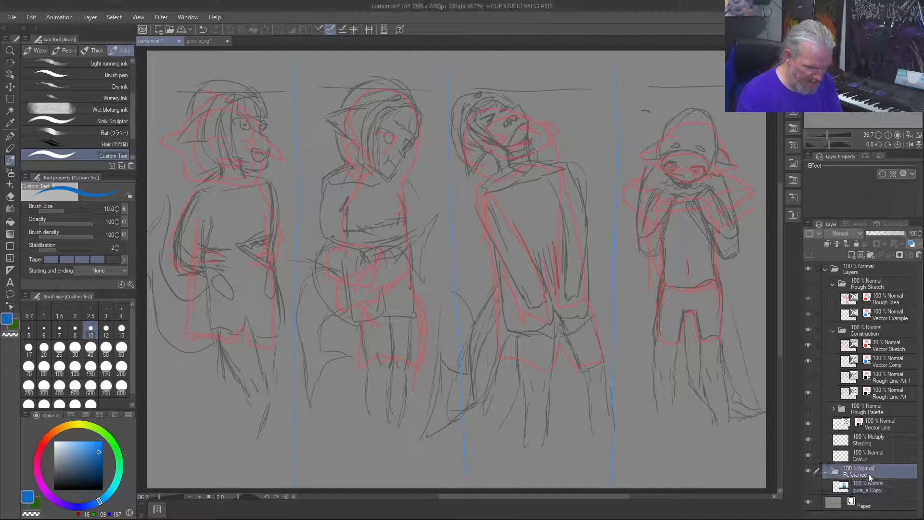
{"action": "key", "text": "ctrl+v"}
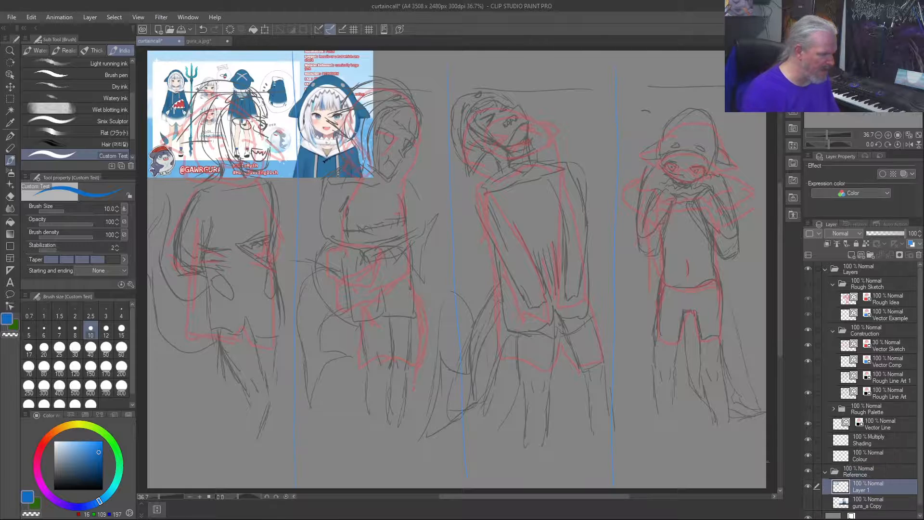
Step: Scale the pasted character reference sheet up to 270% so it spans nearly the full canvas width
{"action": "key", "text": "ctrl+t"}
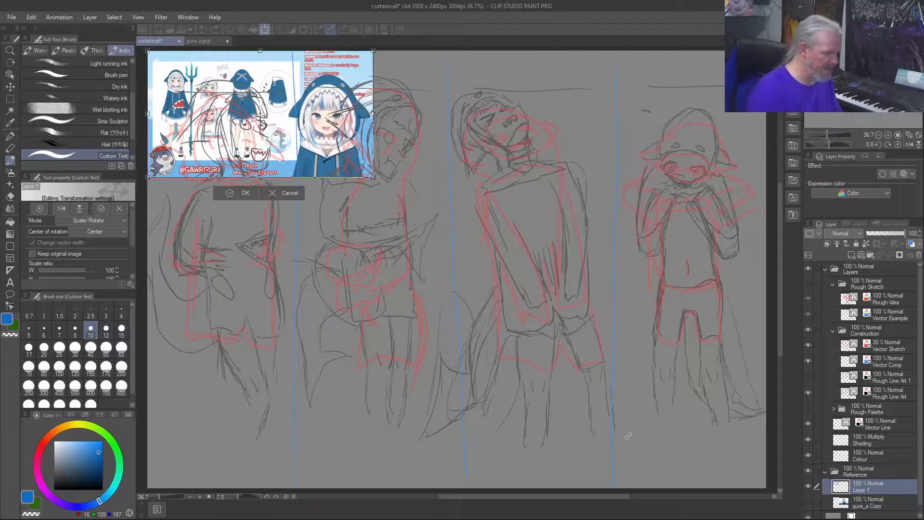
{"action": "left_click_drag", "start_coordinate": [373, 178], "coordinate": [770, 430]}
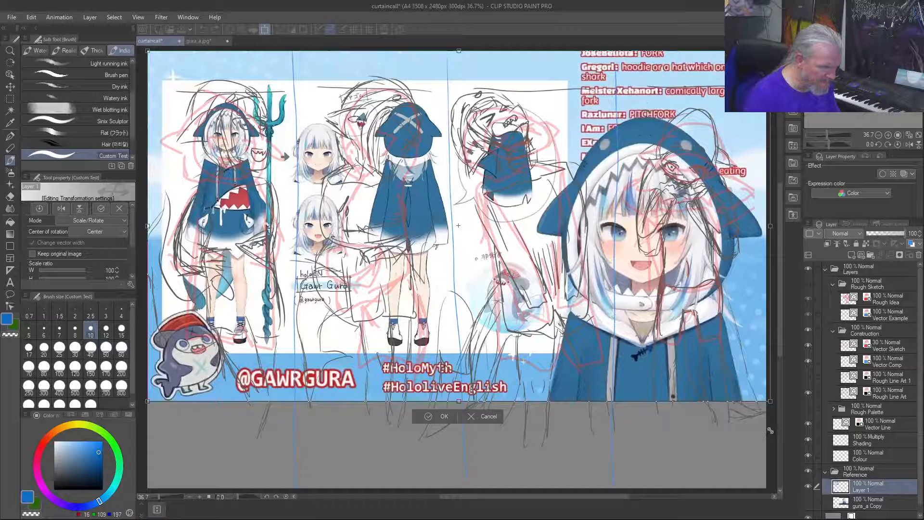
{"action": "left_click_drag", "start_coordinate": [770, 430], "coordinate": [760, 423]}
{"action": "left_click_drag", "start_coordinate": [757, 421], "coordinate": [757, 420]}
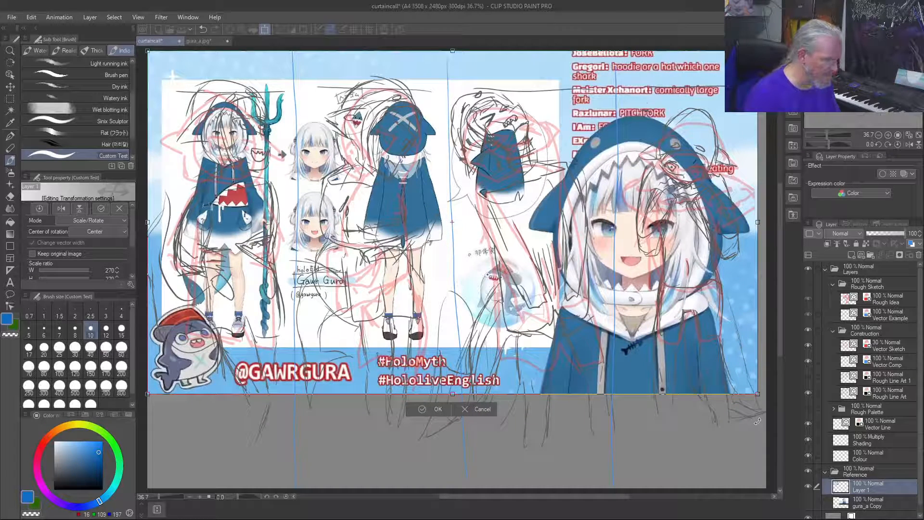
Step: Shift the enlarged reference sheet down and slightly right to the canvas's right edge, and apply the transformation
{"action": "key", "text": "Down"}
{"action": "key", "text": "Down"}
{"action": "key", "text": "Down"}
{"action": "key", "text": "Down"}
{"action": "key", "text": "Down"}
{"action": "key", "text": "Down"}
{"action": "key", "text": "Down"}
{"action": "key", "text": "Down"}
{"action": "key", "text": "Down"}
{"action": "key", "text": "Down"}
{"action": "key", "text": "Down"}
{"action": "key", "text": "Down"}
{"action": "key", "text": "Down"}
{"action": "key", "text": "Down"}
{"action": "key", "text": "Down"}
{"action": "key", "text": "Down"}
{"action": "key", "text": "Down"}
{"action": "key", "text": "Down"}
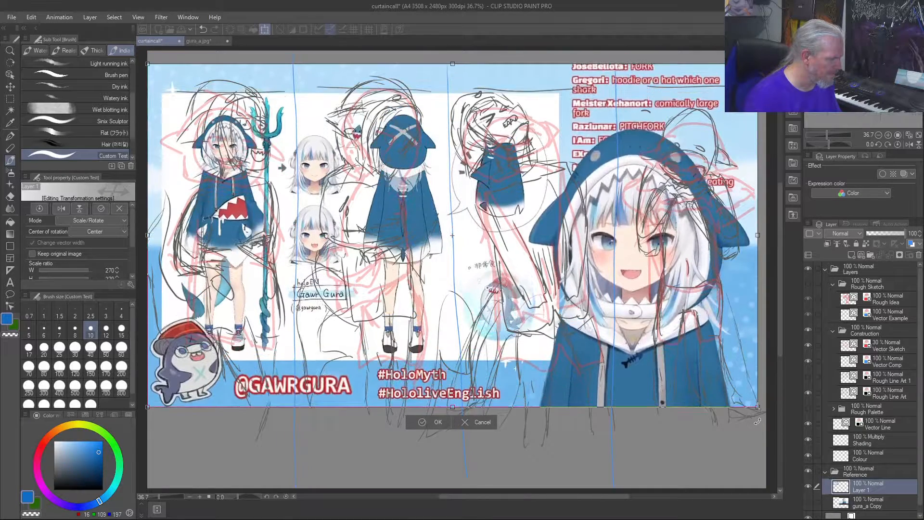
{"action": "key", "text": "Right"}
{"action": "key", "text": "Right"}
{"action": "key", "text": "Right"}
{"action": "key", "text": "Right"}
{"action": "key", "text": "Right"}
{"action": "key", "text": "Down"}
{"action": "key", "text": "Down"}
{"action": "key", "text": "Down"}
{"action": "key", "text": "Down"}
{"action": "key", "text": "Down"}
{"action": "key", "text": "Down"}
{"action": "key", "text": "Down"}
{"action": "key", "text": "Down"}
{"action": "key", "text": "Down"}
{"action": "key", "text": "Down"}
{"action": "key", "text": "Down"}
{"action": "key", "text": "Down"}
{"action": "key", "text": "Down"}
{"action": "key", "text": "Down"}
{"action": "key", "text": "Down"}
{"action": "key", "text": "Down"}
{"action": "key", "text": "Down"}
{"action": "key", "text": "Down"}
{"action": "key", "text": "Down"}
{"action": "key", "text": "Down"}
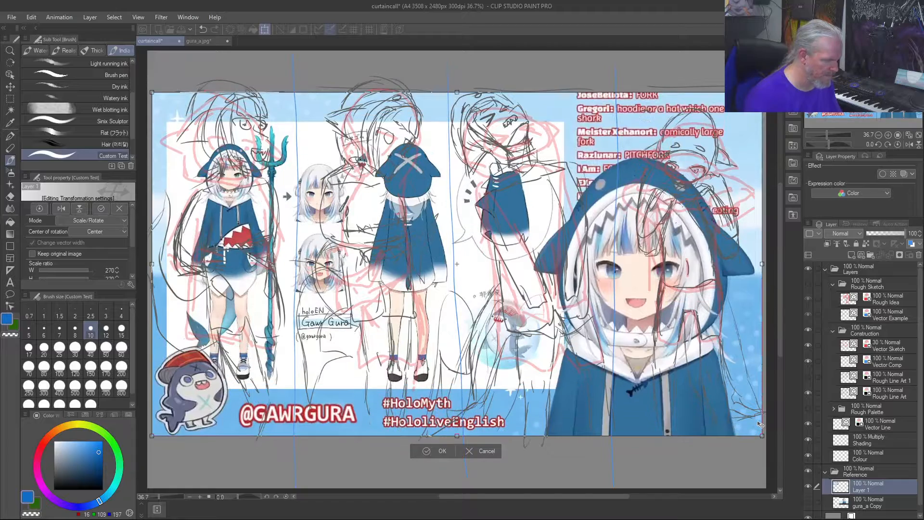
{"action": "key", "text": "Right"}
{"action": "key", "text": "Right"}
{"action": "key", "text": "Right"}
{"action": "key", "text": "Right"}
{"action": "key", "text": "Right"}
{"action": "key", "text": "Down"}
{"action": "key", "text": "Down"}
{"action": "key", "text": "Down"}
{"action": "key", "text": "Down"}
{"action": "key", "text": "Down"}
{"action": "key", "text": "Down"}
{"action": "key", "text": "Down"}
{"action": "key", "text": "Down"}
{"action": "key", "text": "Down"}
{"action": "key", "text": "Down"}
{"action": "key", "text": "Down"}
{"action": "key", "text": "Down"}
{"action": "key", "text": "Down"}
{"action": "key", "text": "Down"}
{"action": "key", "text": "Down"}
{"action": "key", "text": "Down"}
{"action": "key", "text": "Down"}
{"action": "key", "text": "Down"}
{"action": "key", "text": "Down"}
{"action": "key", "text": "Down"}
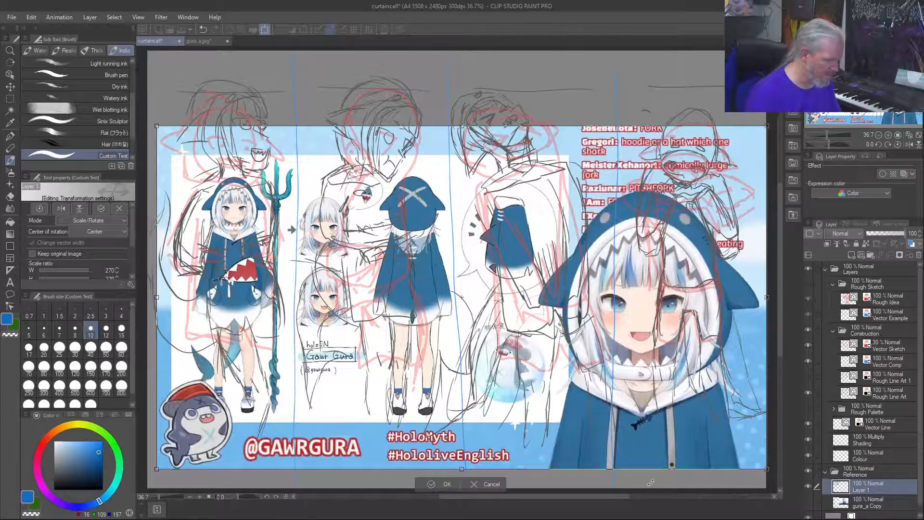
{"action": "key", "text": "Return"}
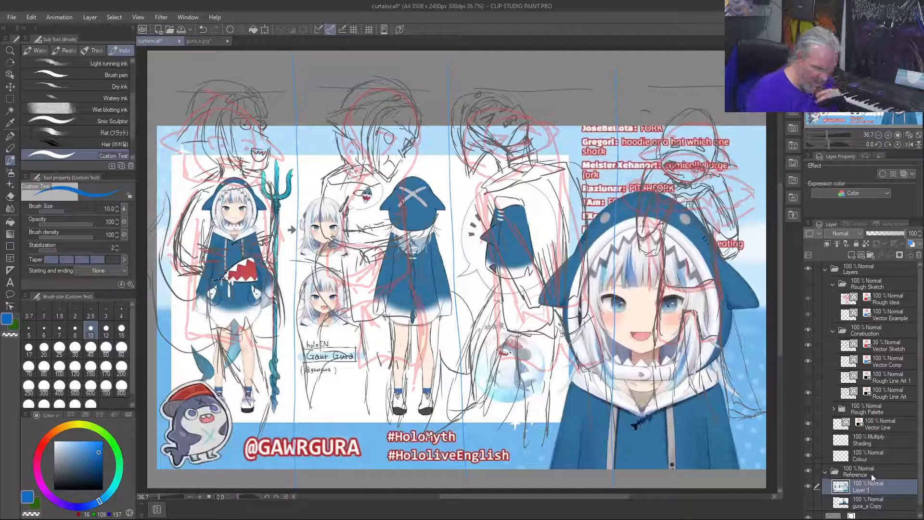
Step: Move the Reference folder above the Layers folder in the layer stack
{"action": "mouse_move", "coordinate": [871, 474]}
{"action": "left_mouse_down"}
{"action": "mouse_move", "coordinate": [867, 262]}
{"action": "mouse_move", "coordinate": [849, 266]}
{"action": "left_mouse_up"}
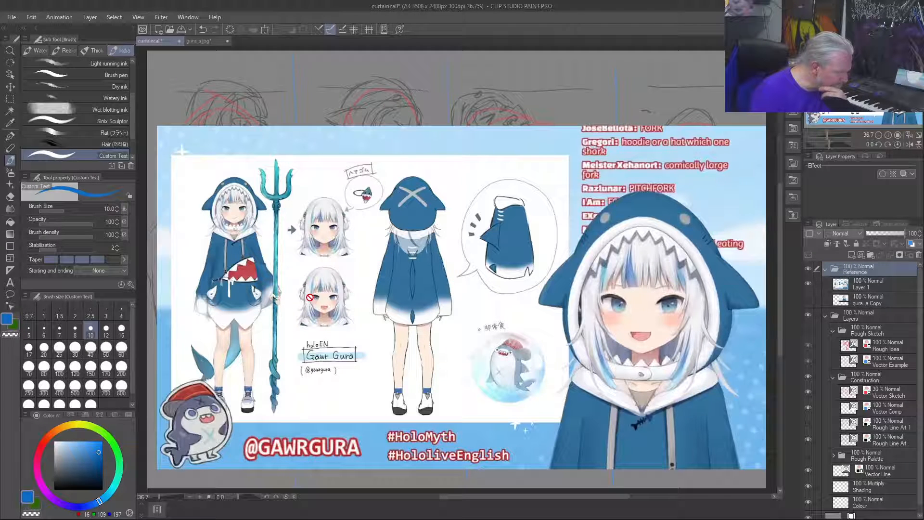
Step: Examine the reference sheet's back view, hood, sleeve detail and the open-mouthed face with its teeth
{"action": "scroll", "coordinate": [235, 309], "scroll_direction": "up", "scroll_amount": 2}
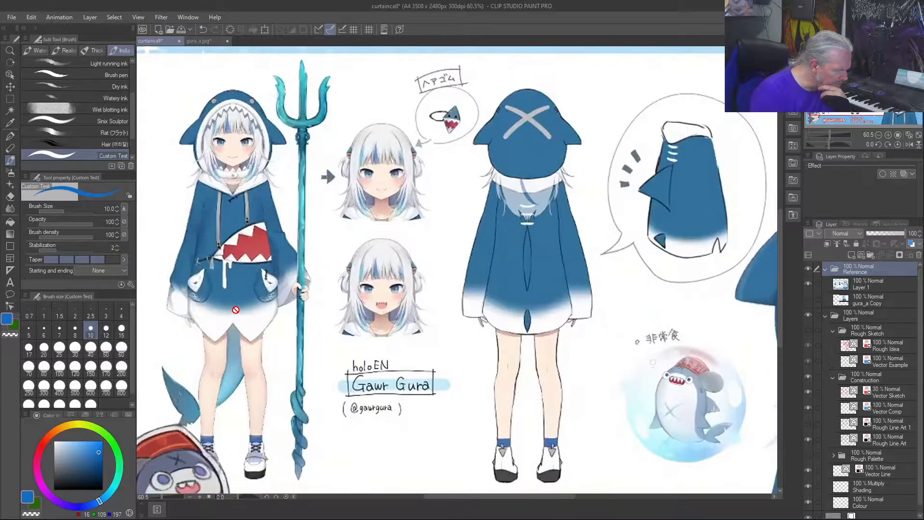
{"action": "scroll", "coordinate": [236, 309], "scroll_direction": "up", "scroll_amount": 2}
{"action": "scroll", "coordinate": [276, 285], "scroll_direction": "down", "scroll_amount": 3}
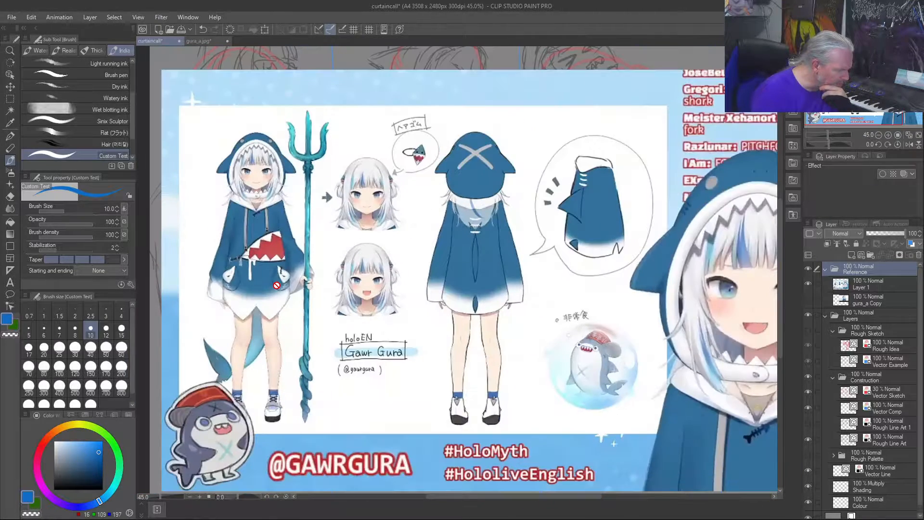
{"action": "scroll", "coordinate": [277, 286], "scroll_direction": "down", "scroll_amount": 1}
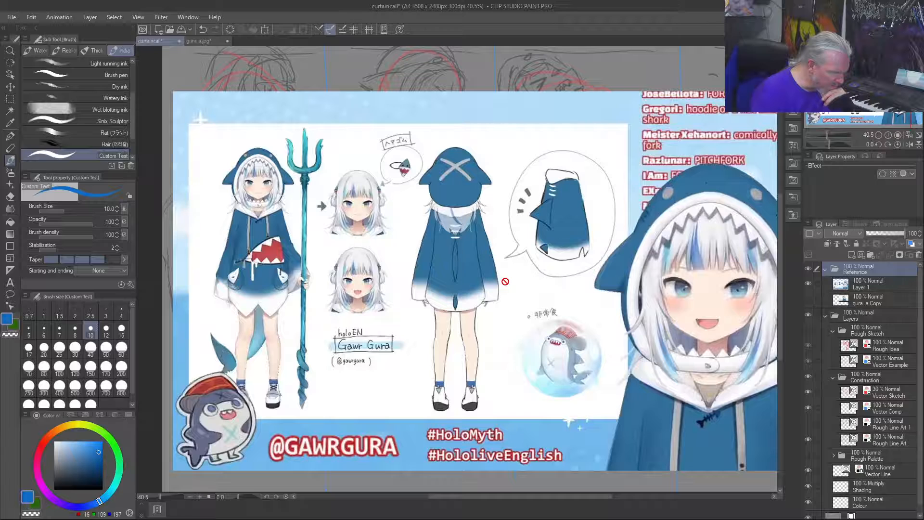
{"action": "scroll", "coordinate": [547, 279], "scroll_direction": "up", "scroll_amount": 2}
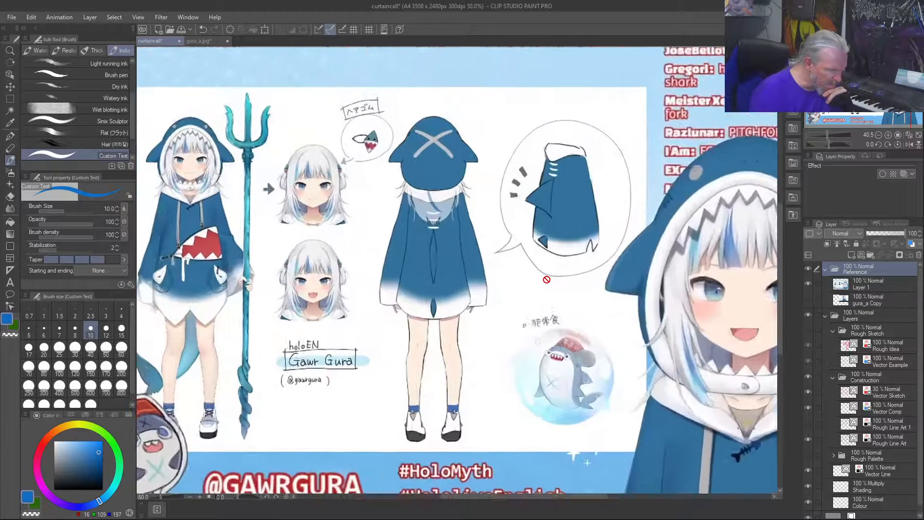
{"action": "scroll", "coordinate": [546, 279], "scroll_direction": "up", "scroll_amount": 2}
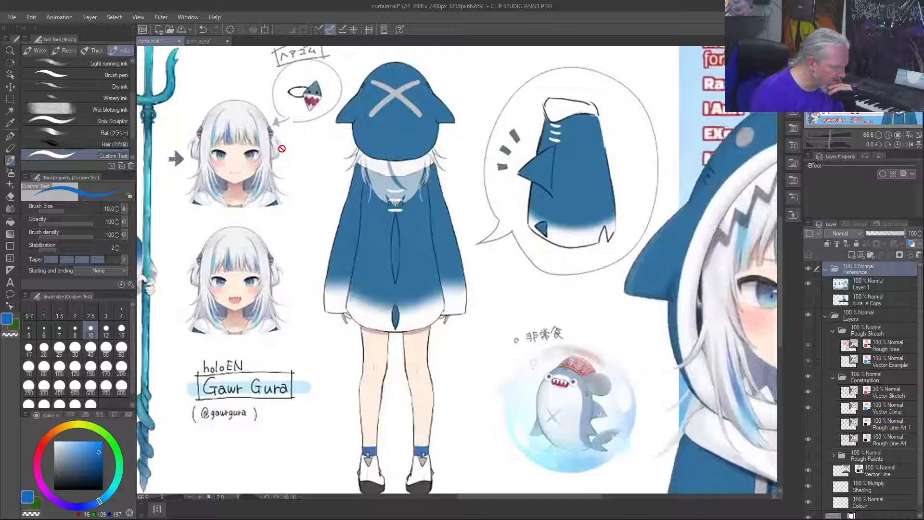
{"action": "scroll", "coordinate": [281, 148], "scroll_direction": "down", "scroll_amount": 3}
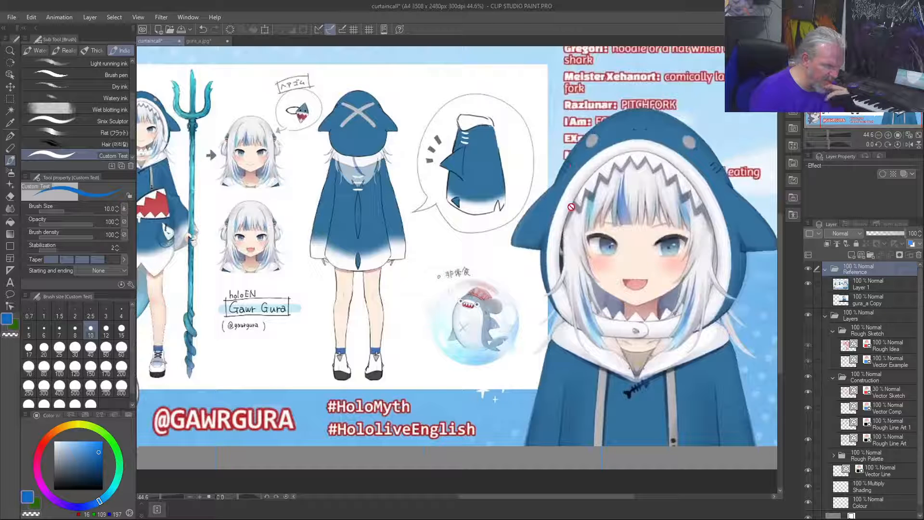
{"action": "scroll", "coordinate": [543, 321], "scroll_direction": "down", "scroll_amount": 2}
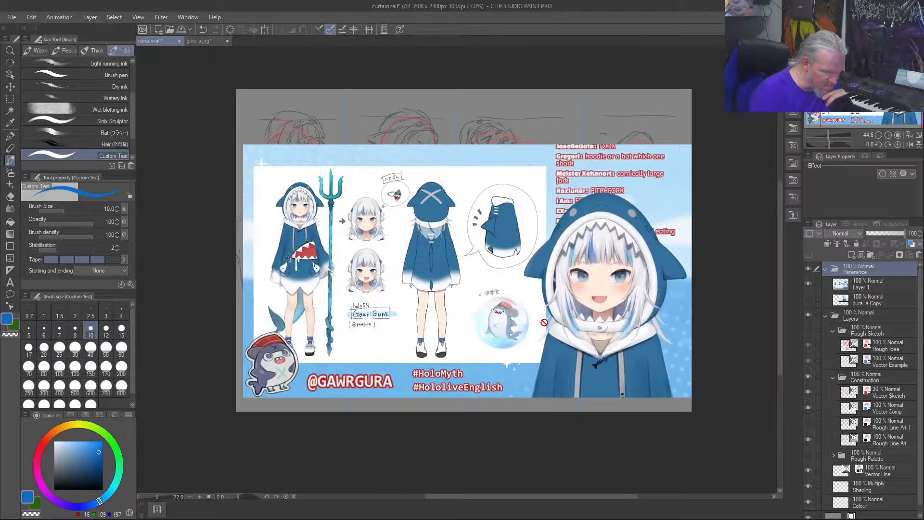
{"action": "scroll", "coordinate": [543, 322], "scroll_direction": "up", "scroll_amount": 4}
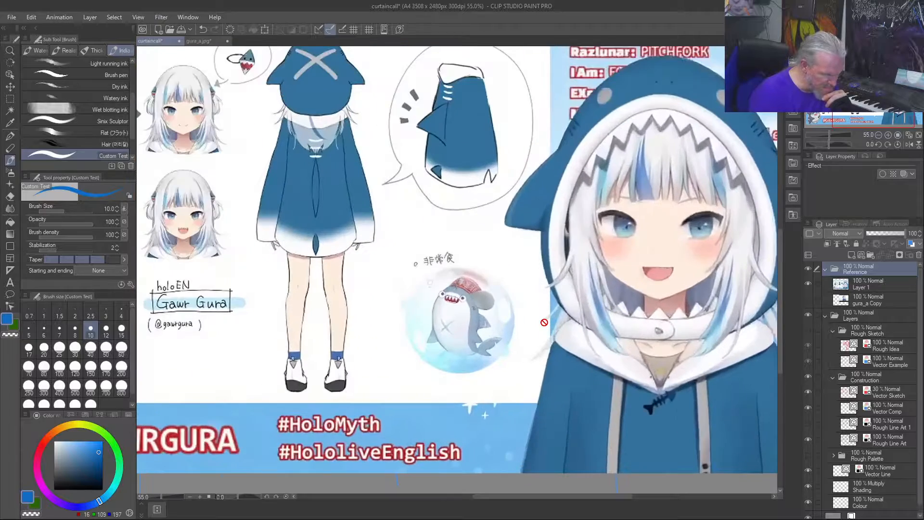
{"action": "scroll", "coordinate": [543, 322], "scroll_direction": "down", "scroll_amount": 3}
{"action": "scroll", "coordinate": [544, 322], "scroll_direction": "up", "scroll_amount": 3}
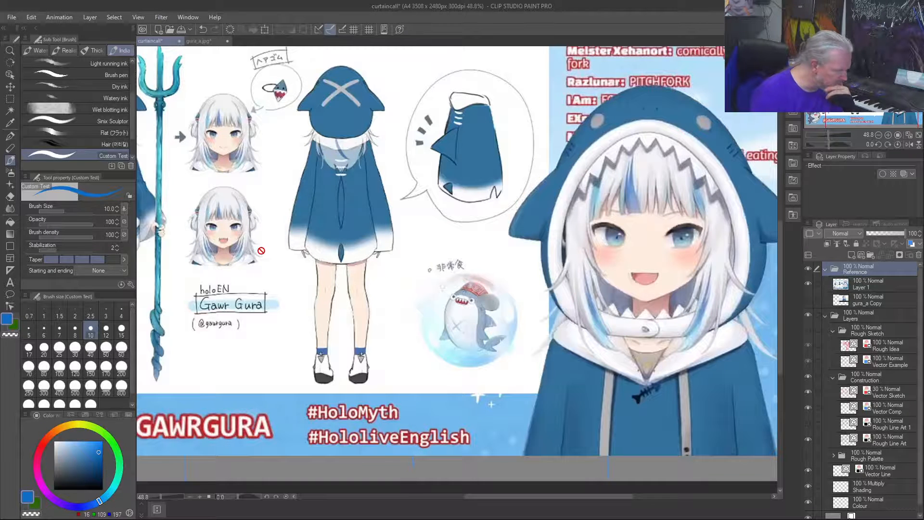
{"action": "scroll", "coordinate": [261, 251], "scroll_direction": "up", "scroll_amount": 2}
{"action": "scroll", "coordinate": [168, 215], "scroll_direction": "up", "scroll_amount": 6}
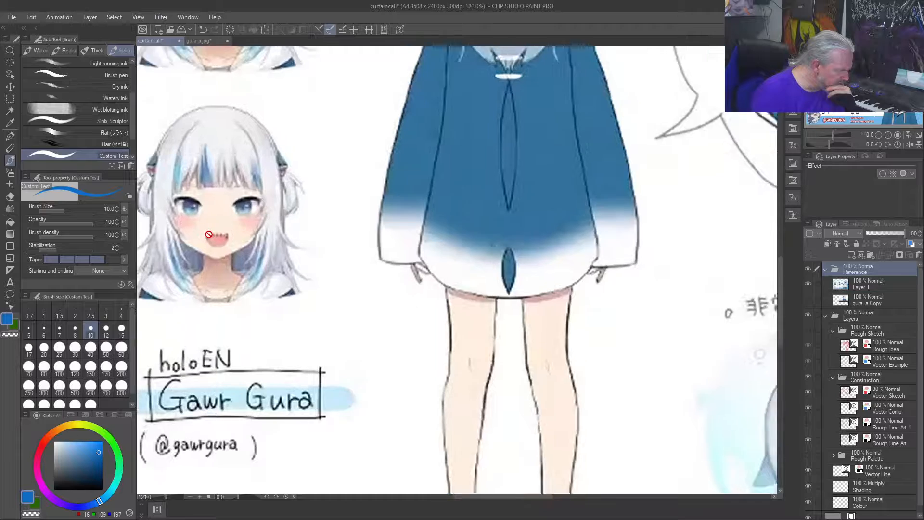
{"action": "scroll", "coordinate": [173, 214], "scroll_direction": "down", "scroll_amount": 2}
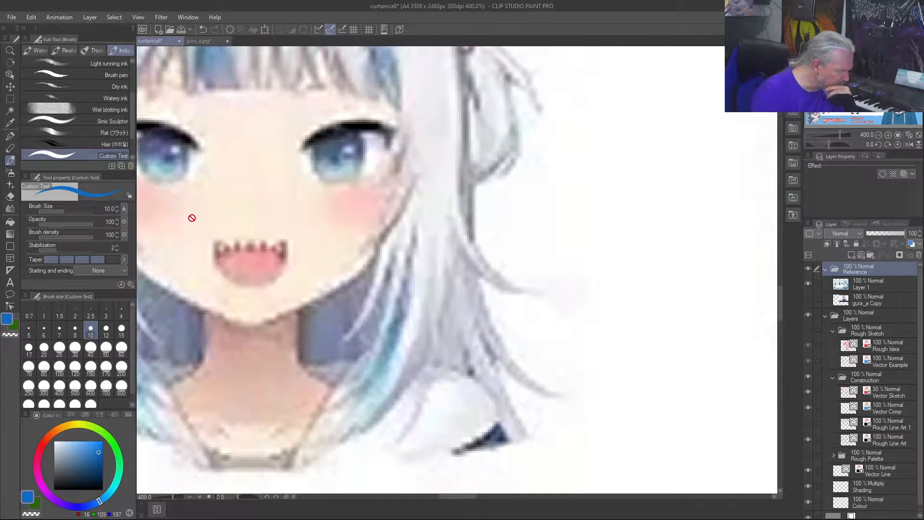
{"action": "scroll", "coordinate": [294, 221], "scroll_direction": "down", "scroll_amount": 2}
{"action": "scroll", "coordinate": [298, 223], "scroll_direction": "down", "scroll_amount": 5}
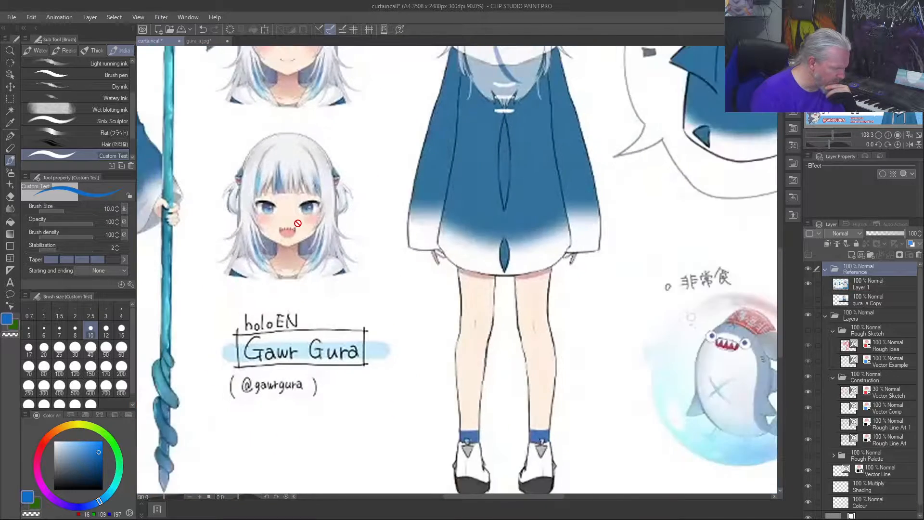
{"action": "scroll", "coordinate": [298, 222], "scroll_direction": "down", "scroll_amount": 2}
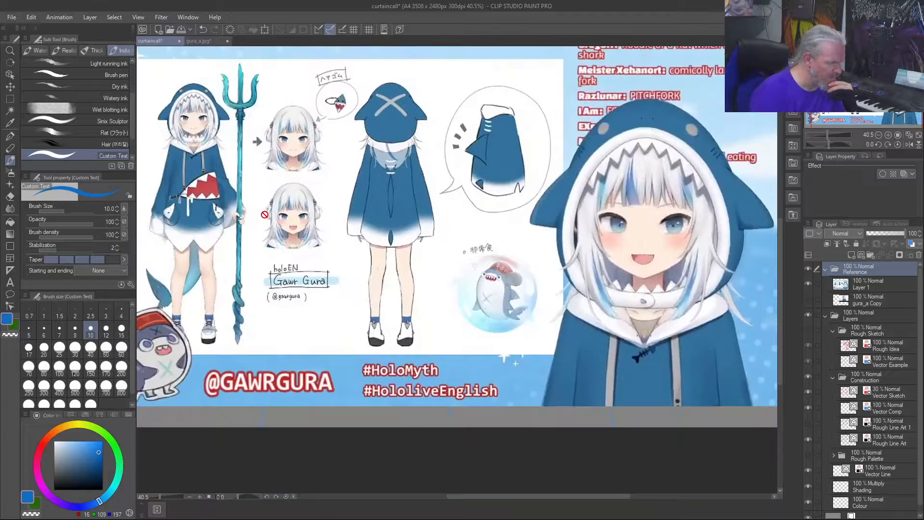
{"action": "scroll", "coordinate": [254, 214], "scroll_direction": "down", "scroll_amount": 1}
{"action": "scroll", "coordinate": [254, 213], "scroll_direction": "up", "scroll_amount": 1}
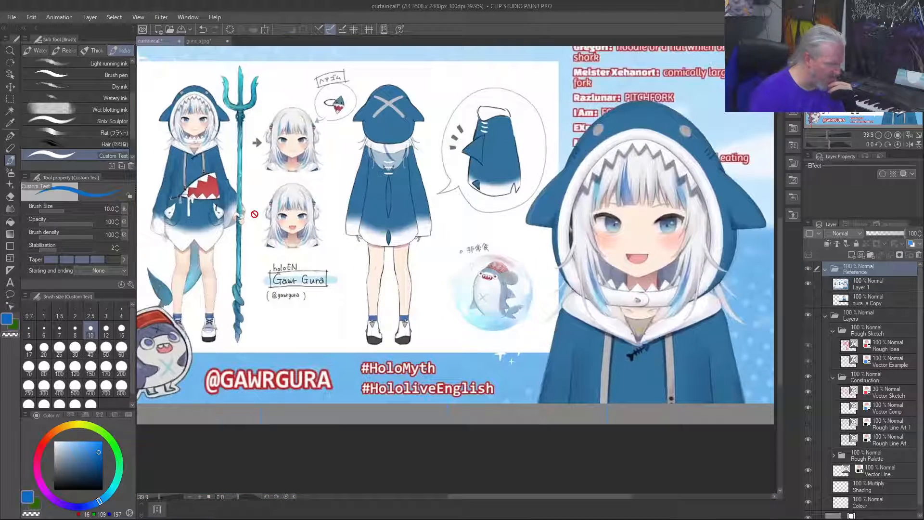
{"action": "scroll", "coordinate": [255, 218], "scroll_direction": "down", "scroll_amount": 1}
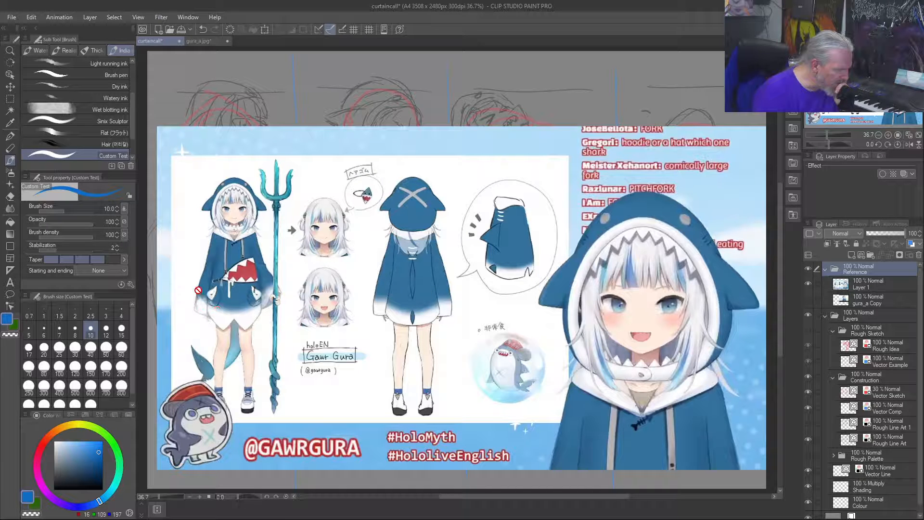
Step: Inspect the front view's hoodie closely, including the shark-mouth opening, drawstrings and pockets
{"action": "scroll", "coordinate": [241, 263], "scroll_direction": "up", "scroll_amount": 4}
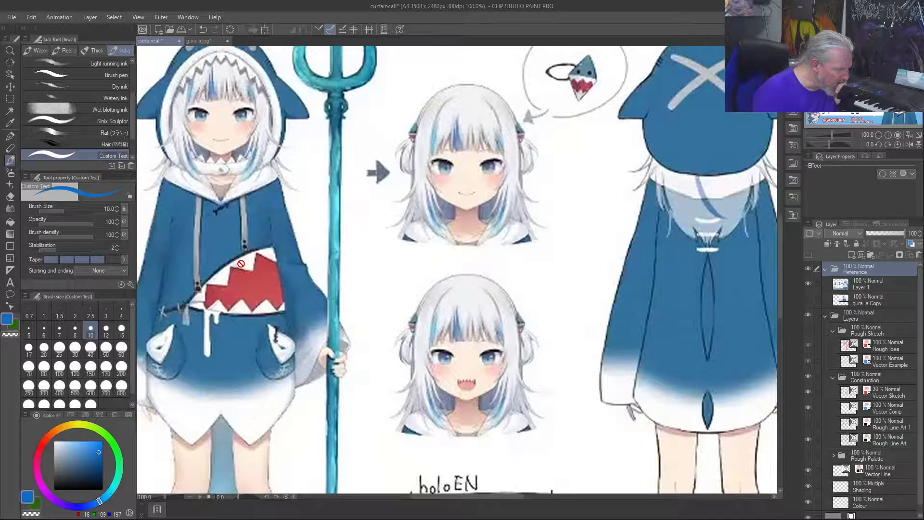
{"action": "scroll", "coordinate": [241, 263], "scroll_direction": "up", "scroll_amount": 2}
{"action": "scroll", "coordinate": [241, 263], "scroll_direction": "down", "scroll_amount": 3}
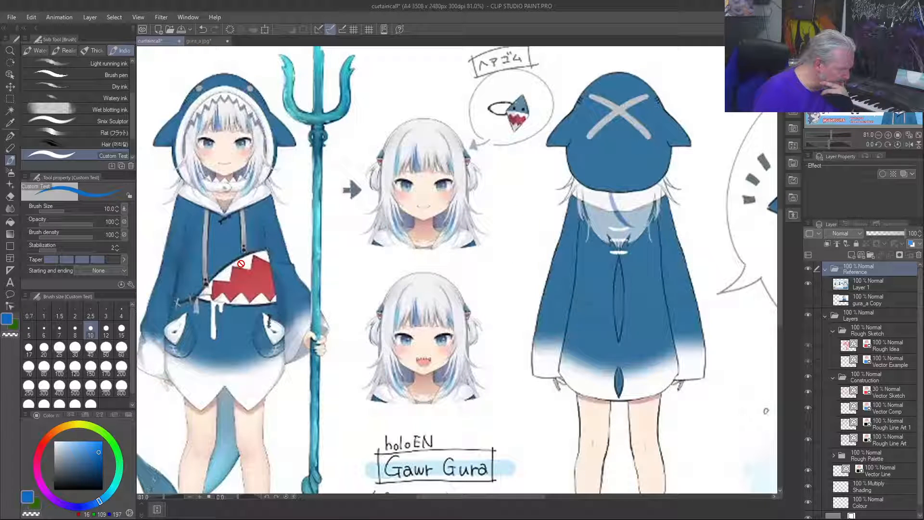
{"action": "scroll", "coordinate": [241, 263], "scroll_direction": "up", "scroll_amount": 2}
{"action": "scroll", "coordinate": [240, 263], "scroll_direction": "up", "scroll_amount": 2}
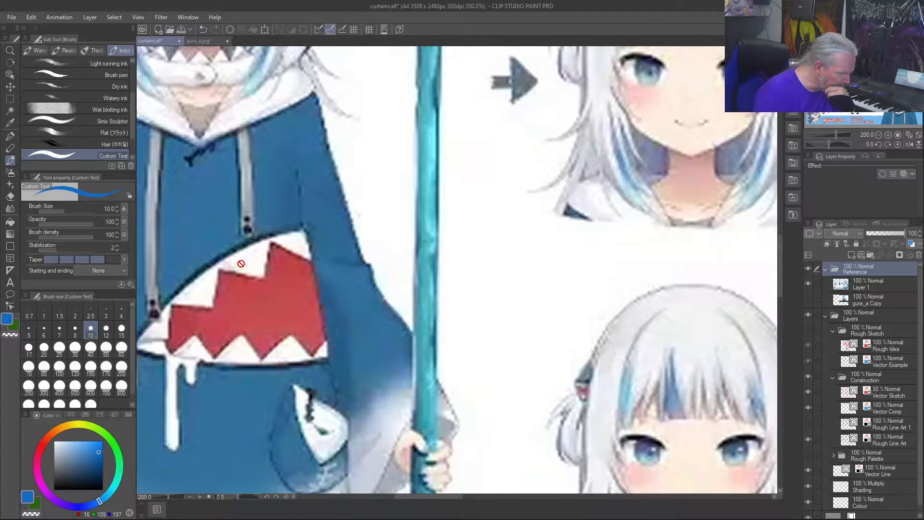
{"action": "scroll", "coordinate": [241, 263], "scroll_direction": "down", "scroll_amount": 4}
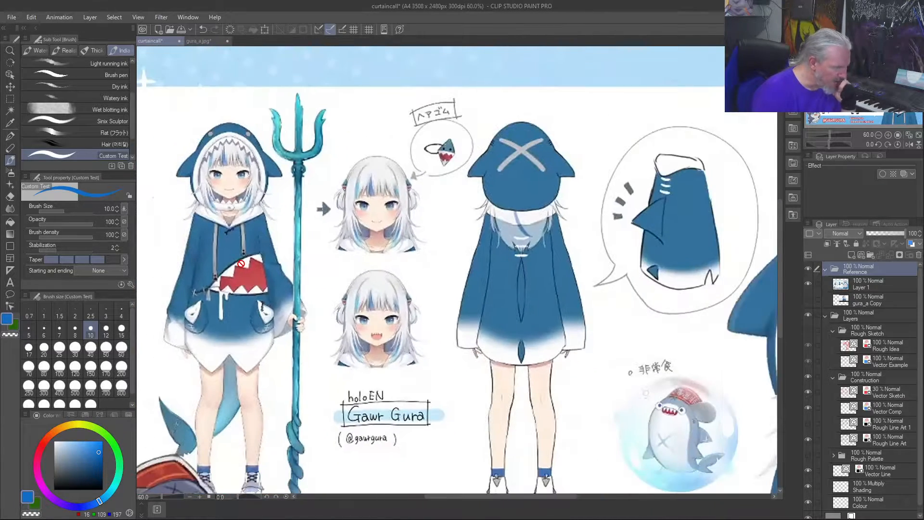
{"action": "scroll", "coordinate": [241, 260], "scroll_direction": "down", "scroll_amount": 1}
{"action": "scroll", "coordinate": [241, 257], "scroll_direction": "down", "scroll_amount": 1}
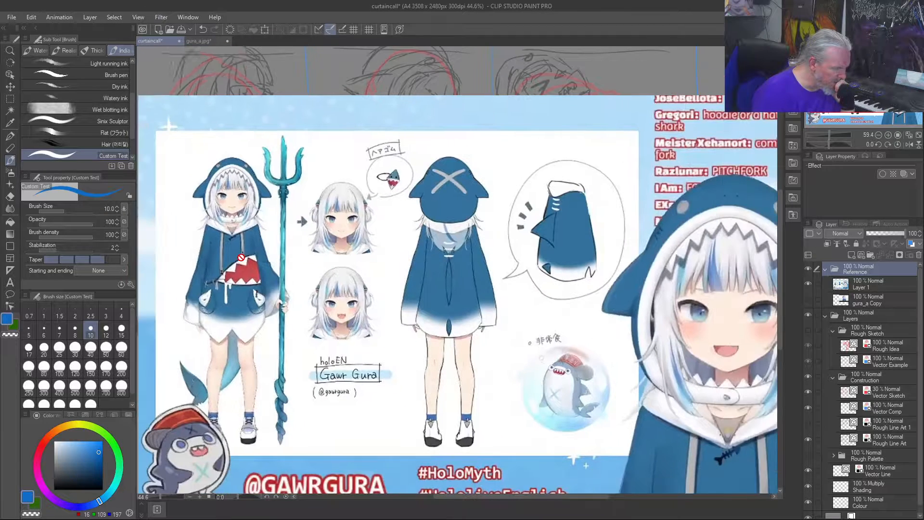
{"action": "scroll", "coordinate": [241, 257], "scroll_direction": "down", "scroll_amount": 1}
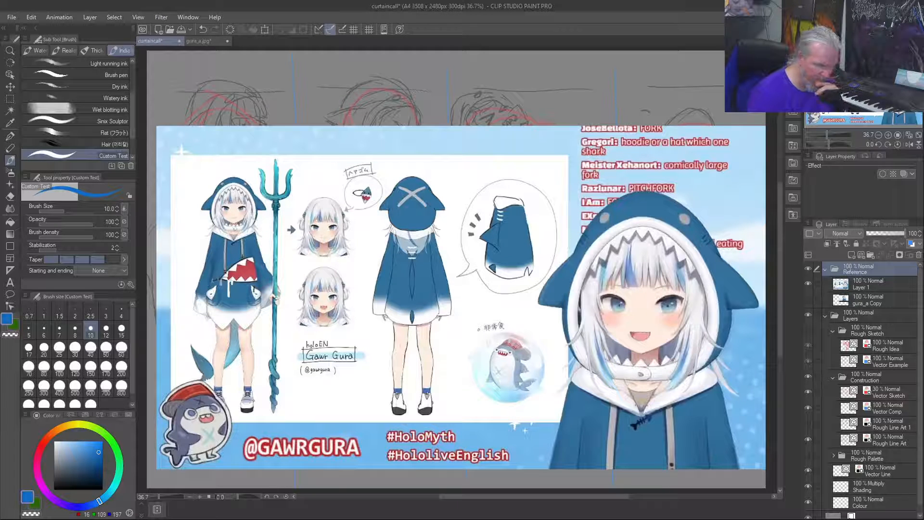
Step: Hide the Reference folder and save the curtaincall drawing
{"action": "left_click", "coordinate": [806, 268]}
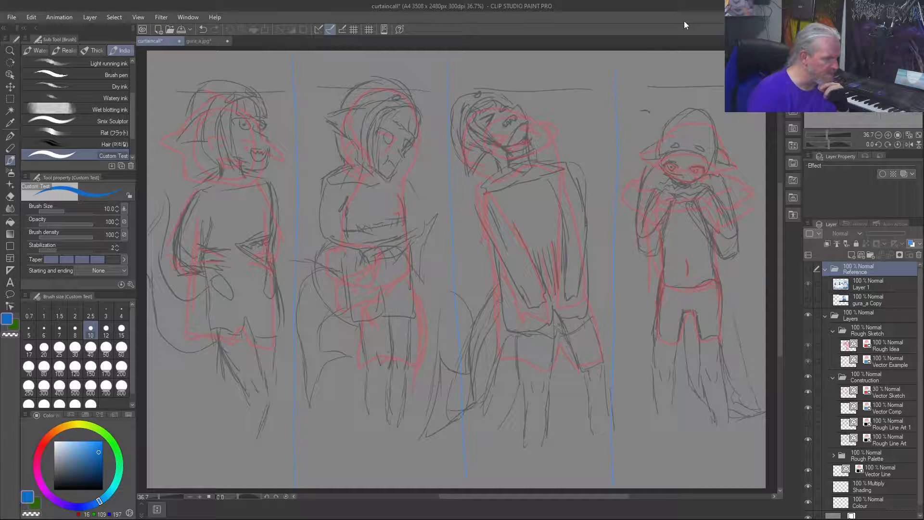
{"action": "left_click", "coordinate": [13, 17]}
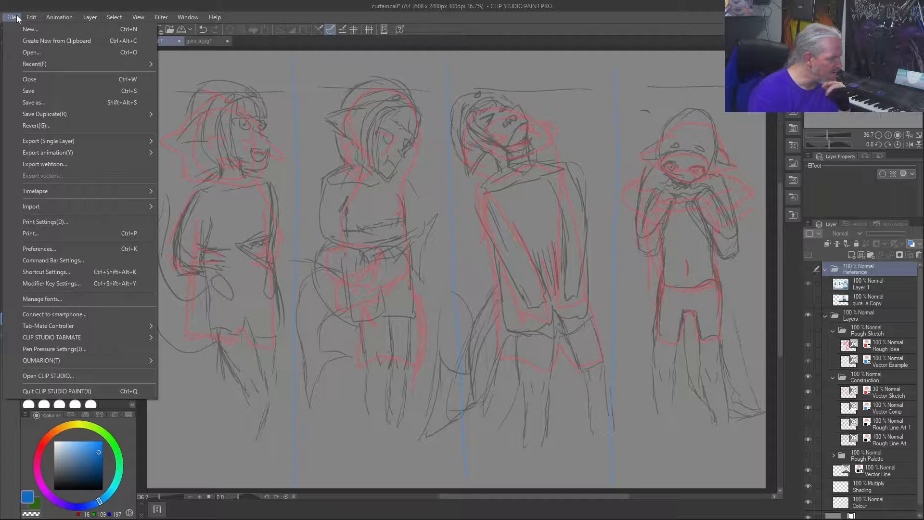
{"action": "left_click", "coordinate": [32, 102]}
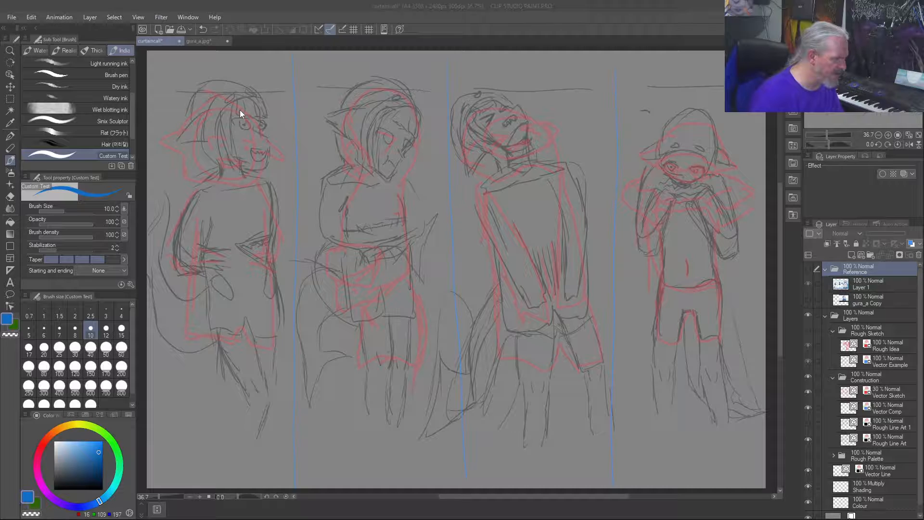
{"action": "left_click", "coordinate": [385, 12]}
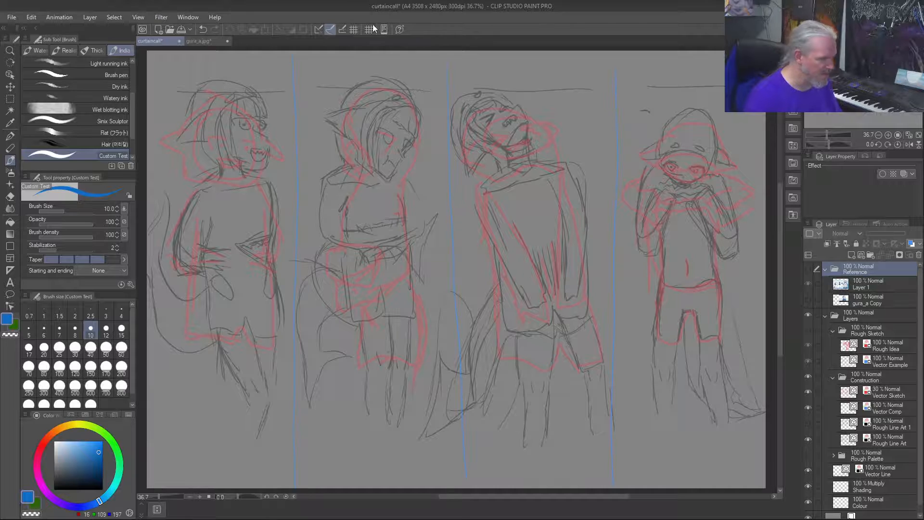
{"action": "key", "text": "ctrl+s"}
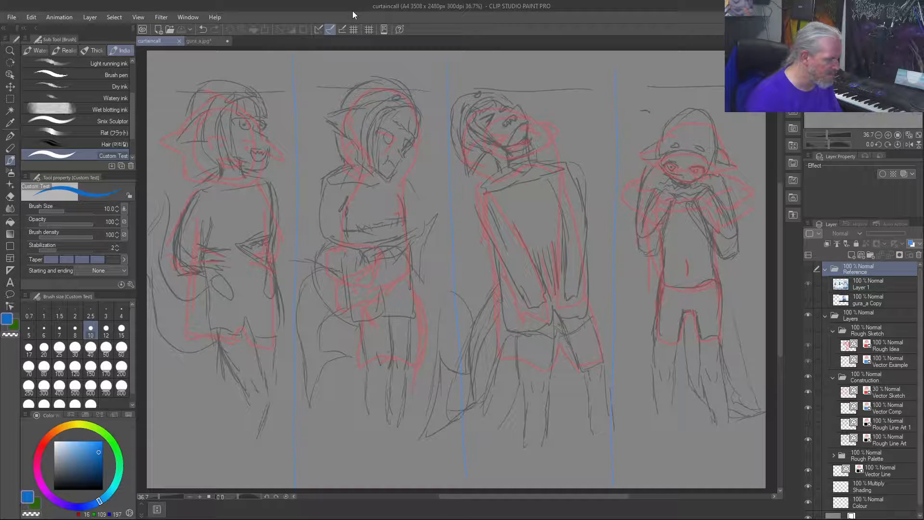
Step: Save a PNG copy of the drawing as curtaincall in the Pictures folder
{"action": "key", "text": "ctrl+shift+s"}
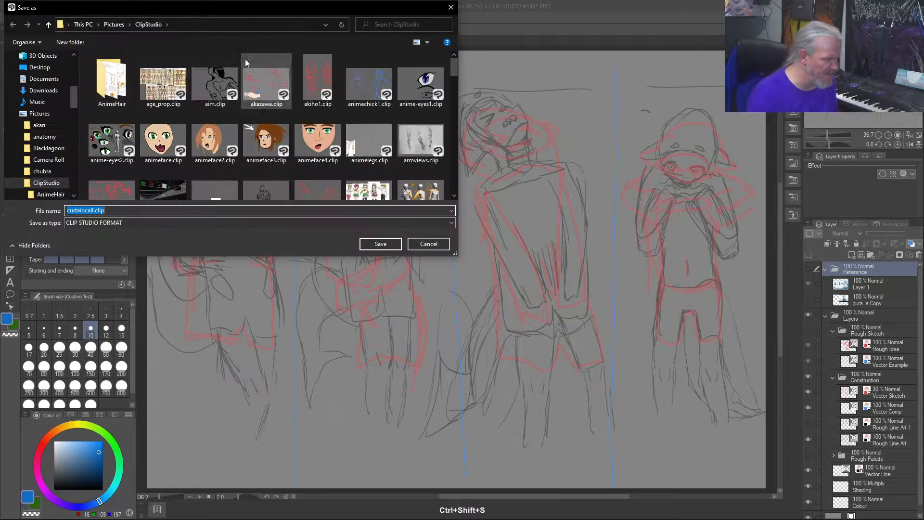
{"action": "left_click", "coordinate": [114, 25]}
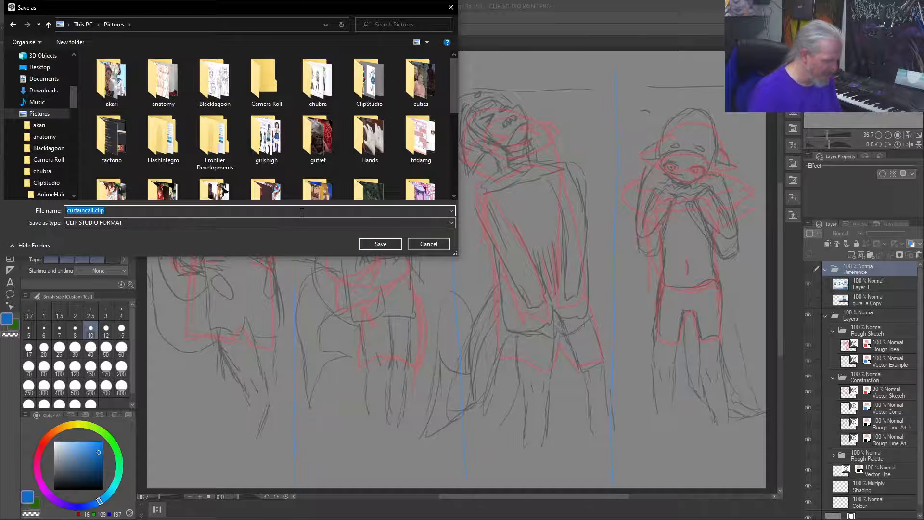
{"action": "left_click", "coordinate": [302, 212]}
{"action": "key", "text": "BackSpace"}
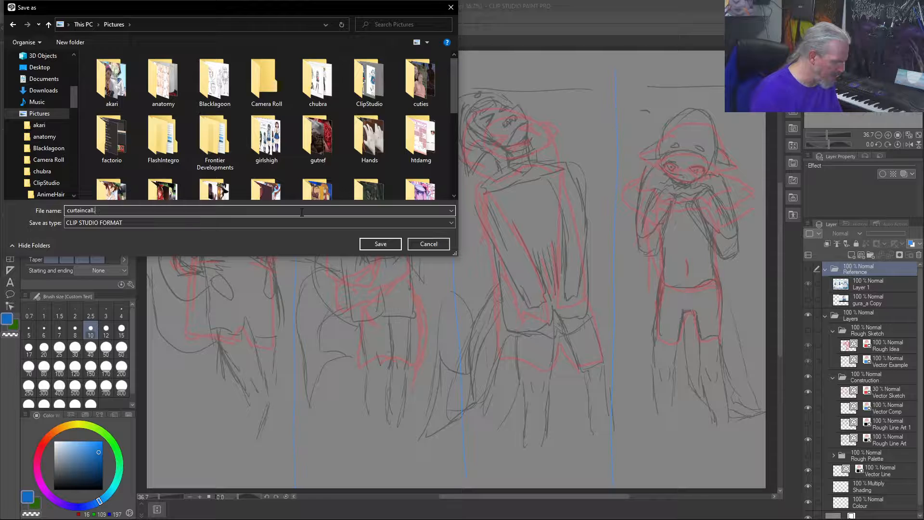
{"action": "left_click", "coordinate": [273, 224]}
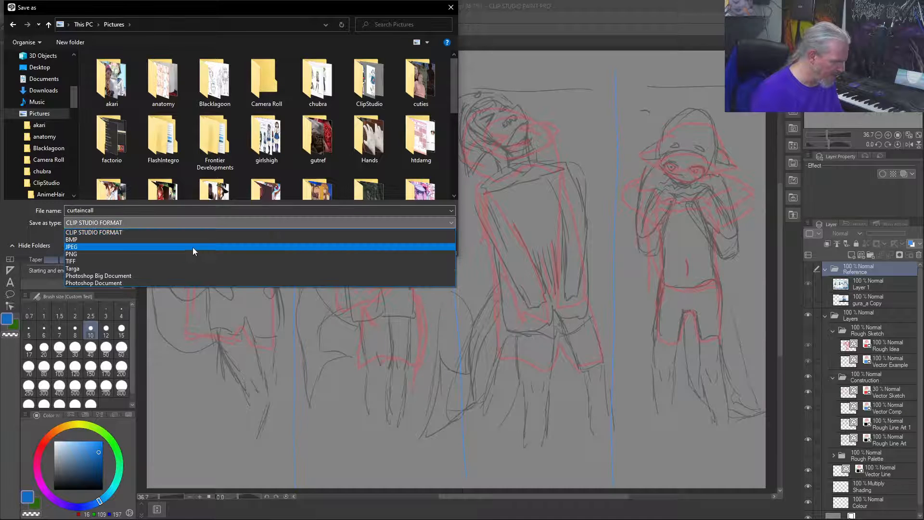
{"action": "left_click", "coordinate": [191, 255]}
{"action": "left_click", "coordinate": [370, 245]}
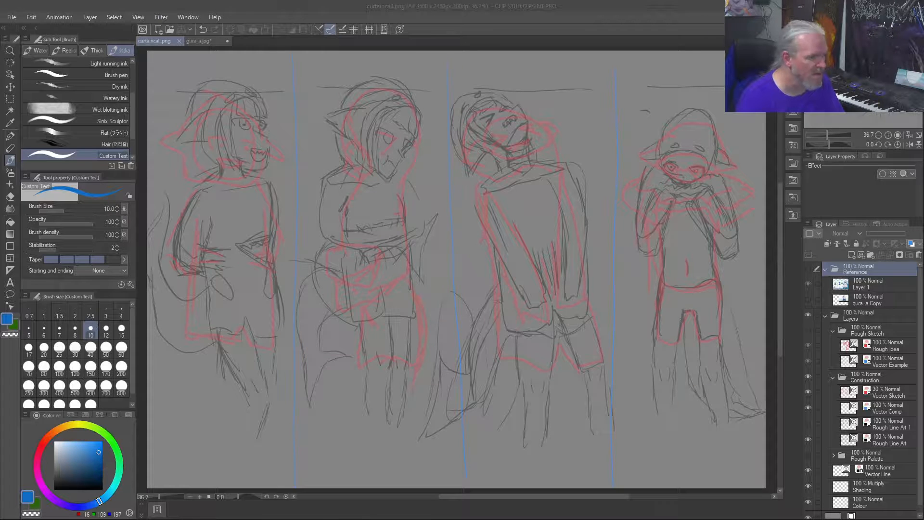
{"action": "left_click", "coordinate": [428, 22]}
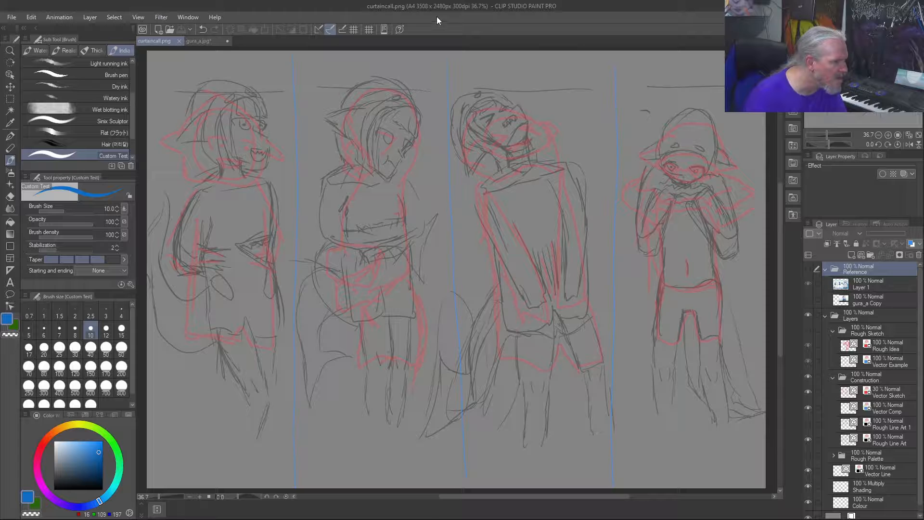
{"action": "key", "text": "ctrl+shift+s"}
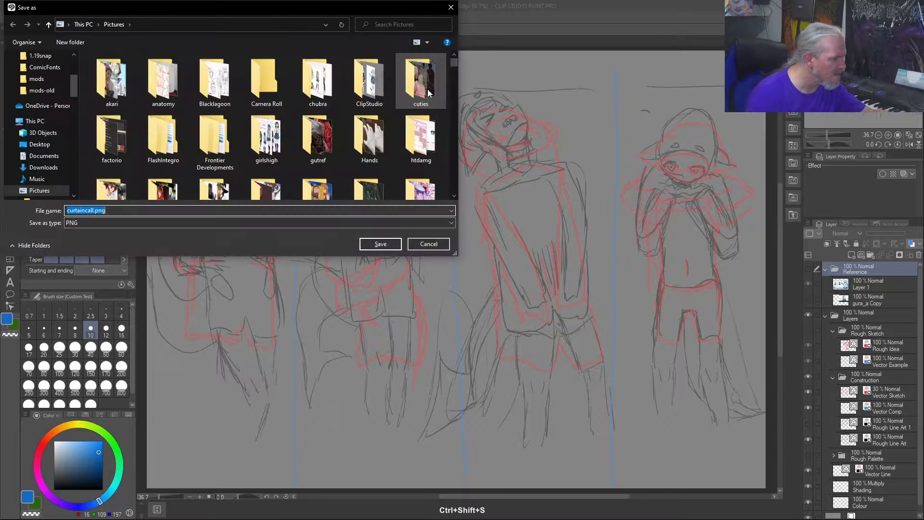
{"action": "left_click", "coordinate": [428, 244]}
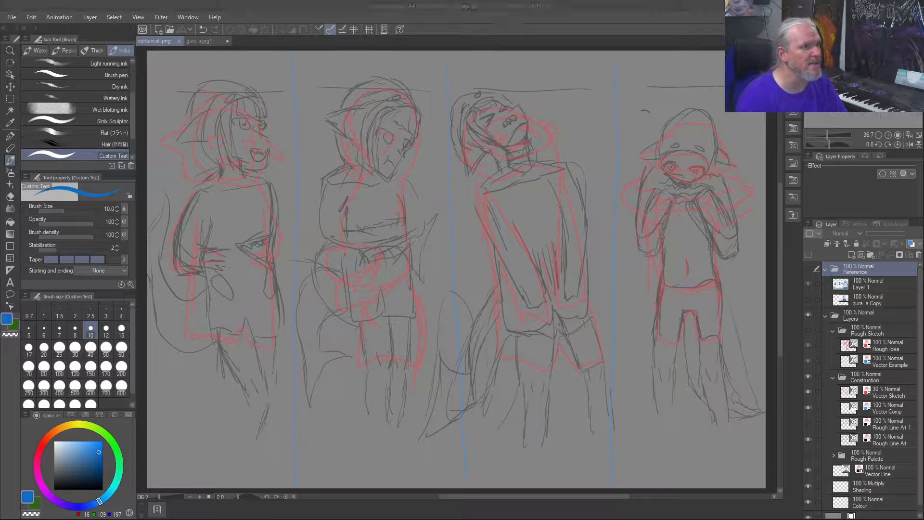